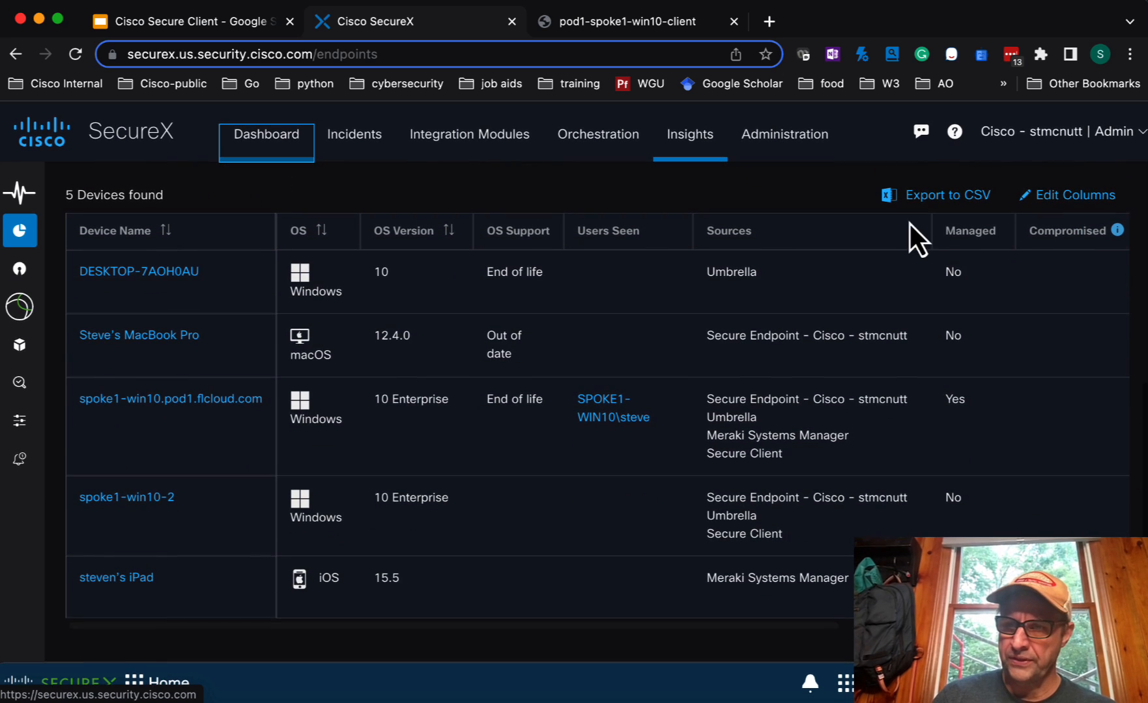
Review the columns available for the device inventory table and leave the column editor without saving.
{"action": "left_click", "coordinate": [1071, 198]}
{"action": "scroll", "coordinate": [521, 538], "scroll_direction": "down", "scroll_amount": 4}
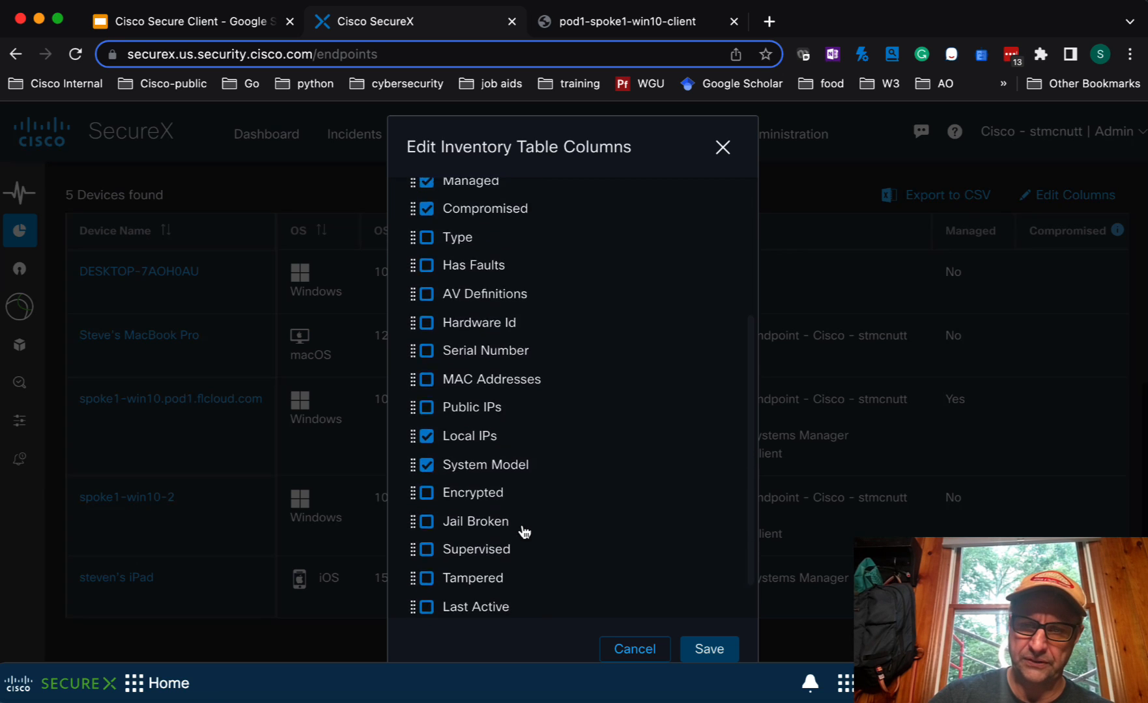
{"action": "scroll", "coordinate": [520, 530], "scroll_direction": "up", "scroll_amount": 2}
{"action": "scroll", "coordinate": [508, 524], "scroll_direction": "down", "scroll_amount": 1}
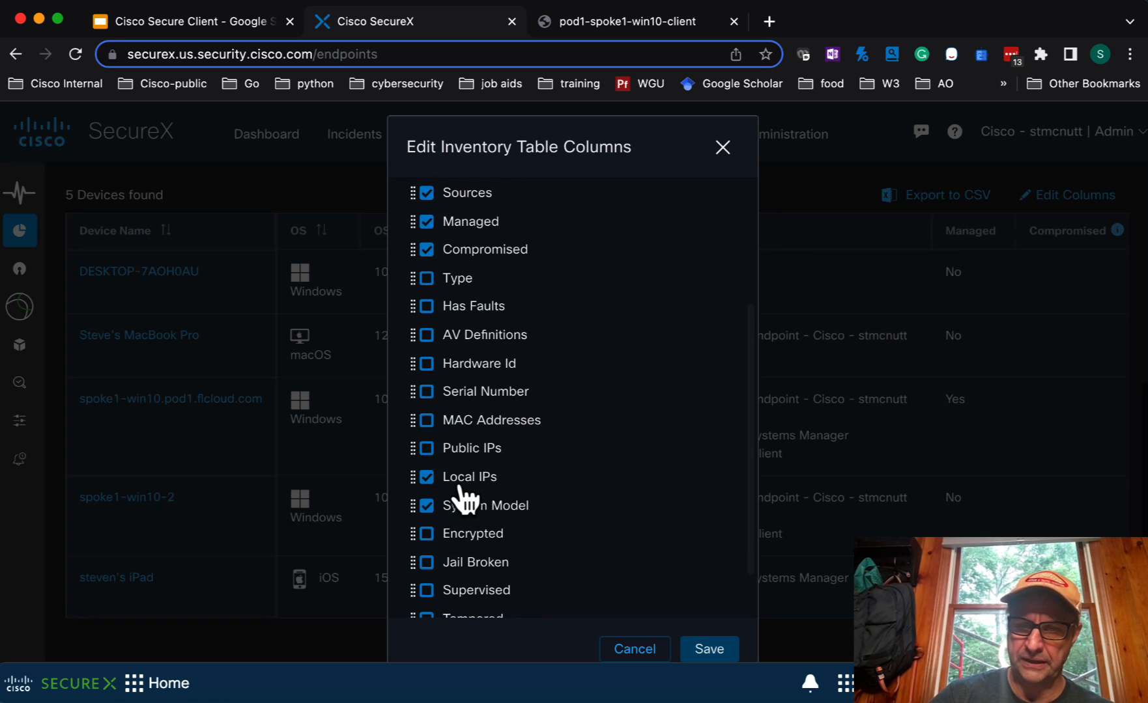
{"action": "left_click", "coordinate": [624, 649]}
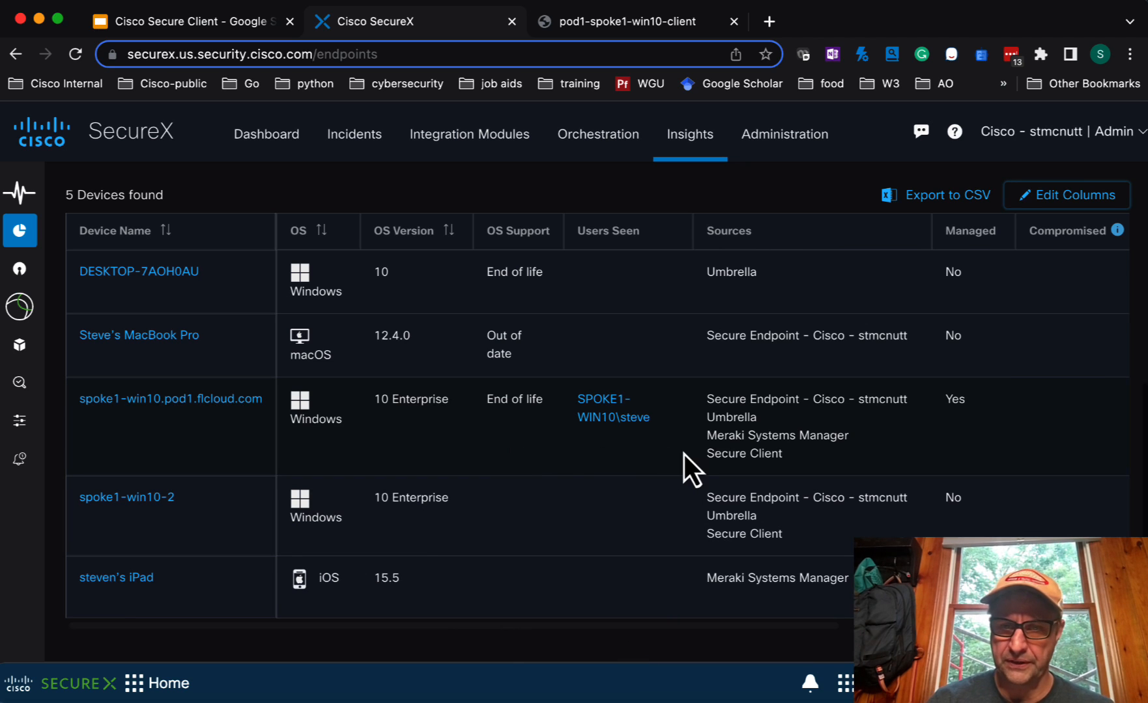
Examine which sources report each inventory device, highlighting the Secure Endpoint, Umbrella, Meraki Systems Manager and Secure Client entries.
{"action": "scroll", "coordinate": [683, 449], "scroll_direction": "up", "scroll_amount": 1}
{"action": "scroll", "coordinate": [682, 449], "scroll_direction": "down", "scroll_amount": 1}
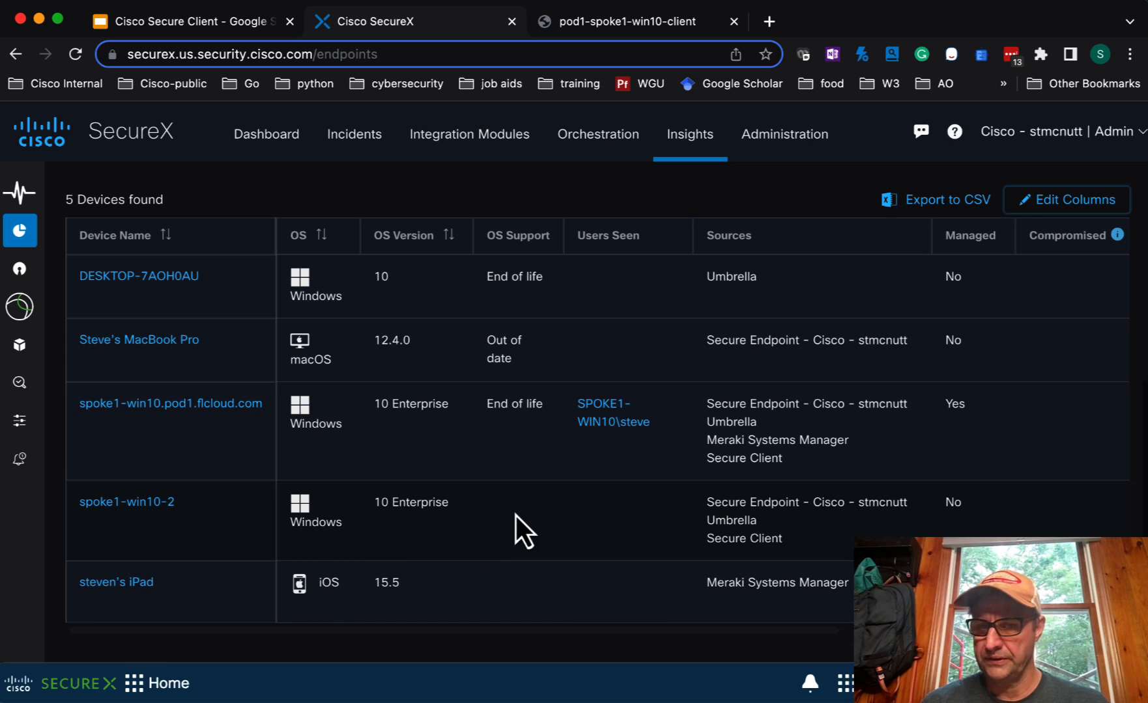
{"action": "scroll", "coordinate": [516, 516], "scroll_direction": "up", "scroll_amount": 1}
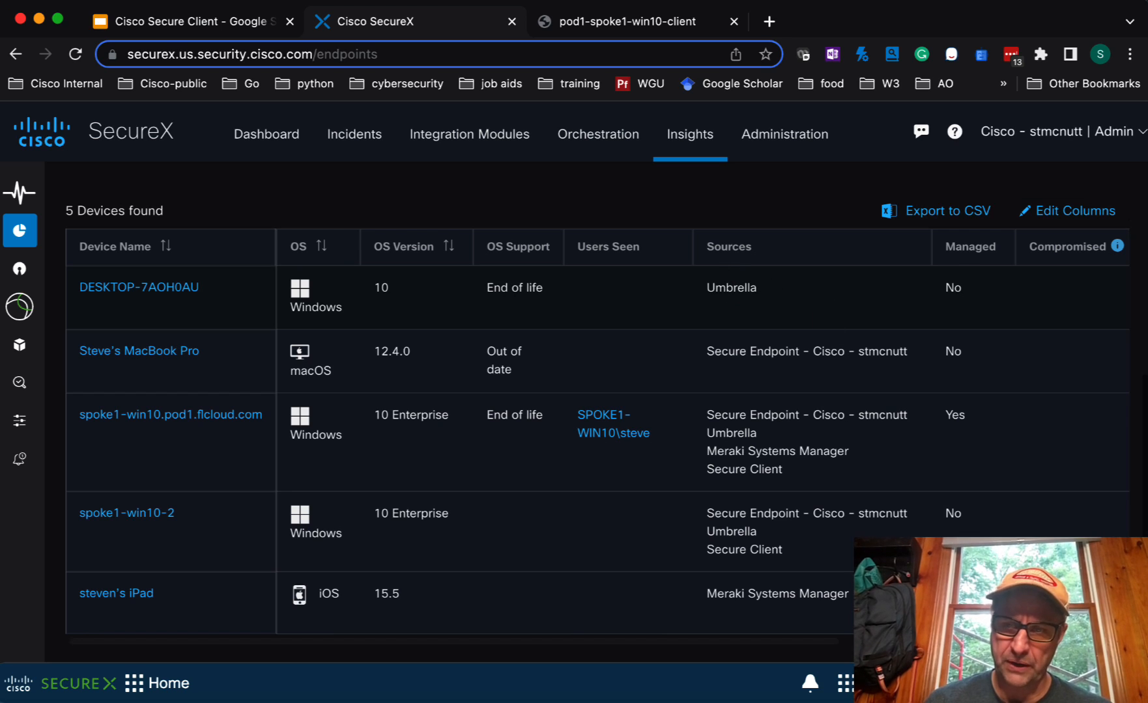
{"action": "triple_click", "coordinate": [805, 345]}
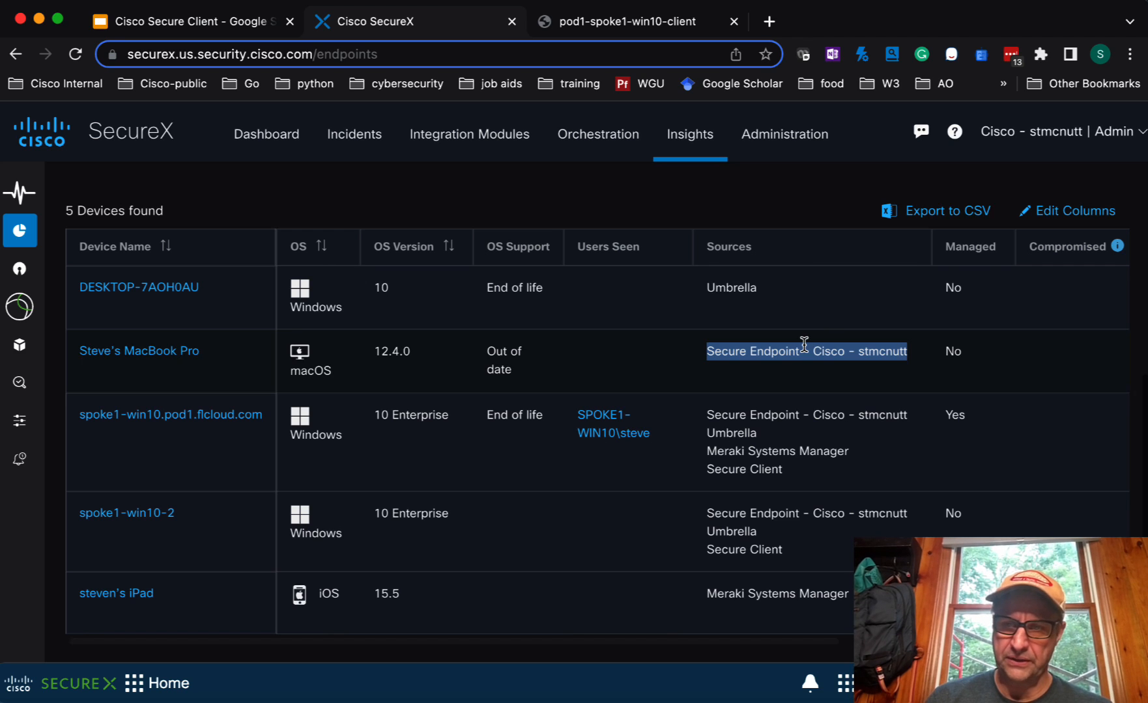
{"action": "double_click", "coordinate": [778, 433]}
{"action": "left_click", "coordinate": [792, 462]}
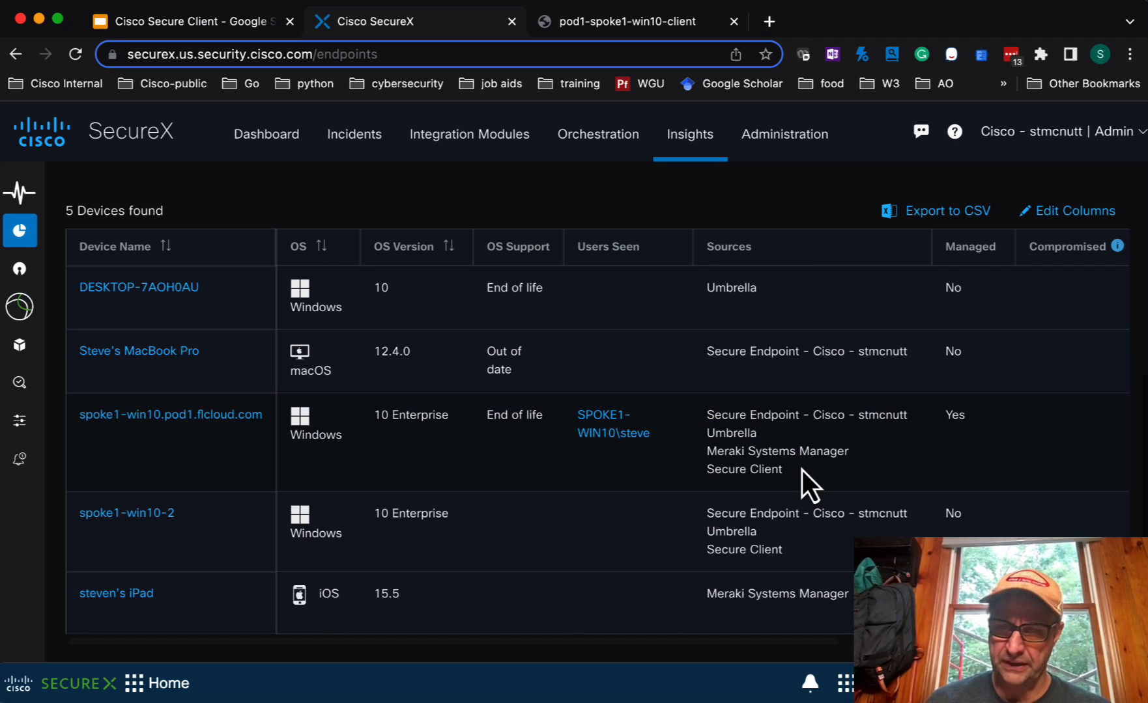
{"action": "triple_click", "coordinate": [720, 415]}
{"action": "double_click", "coordinate": [721, 433]}
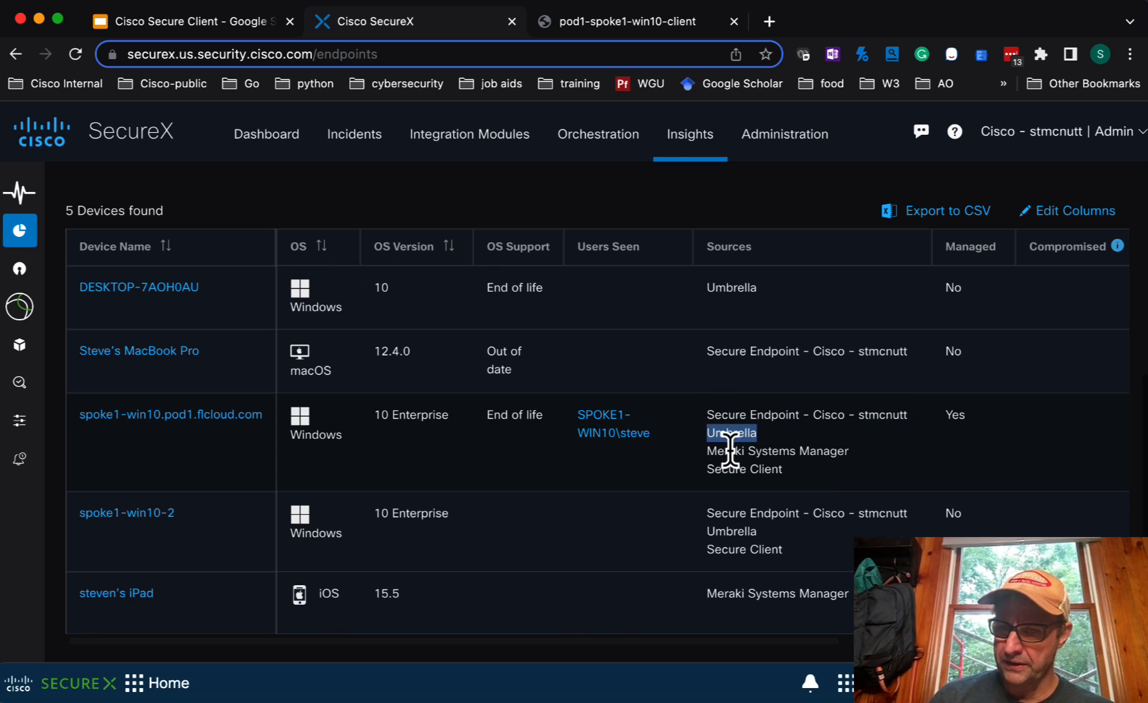
{"action": "triple_click", "coordinate": [732, 453]}
{"action": "triple_click", "coordinate": [742, 469]}
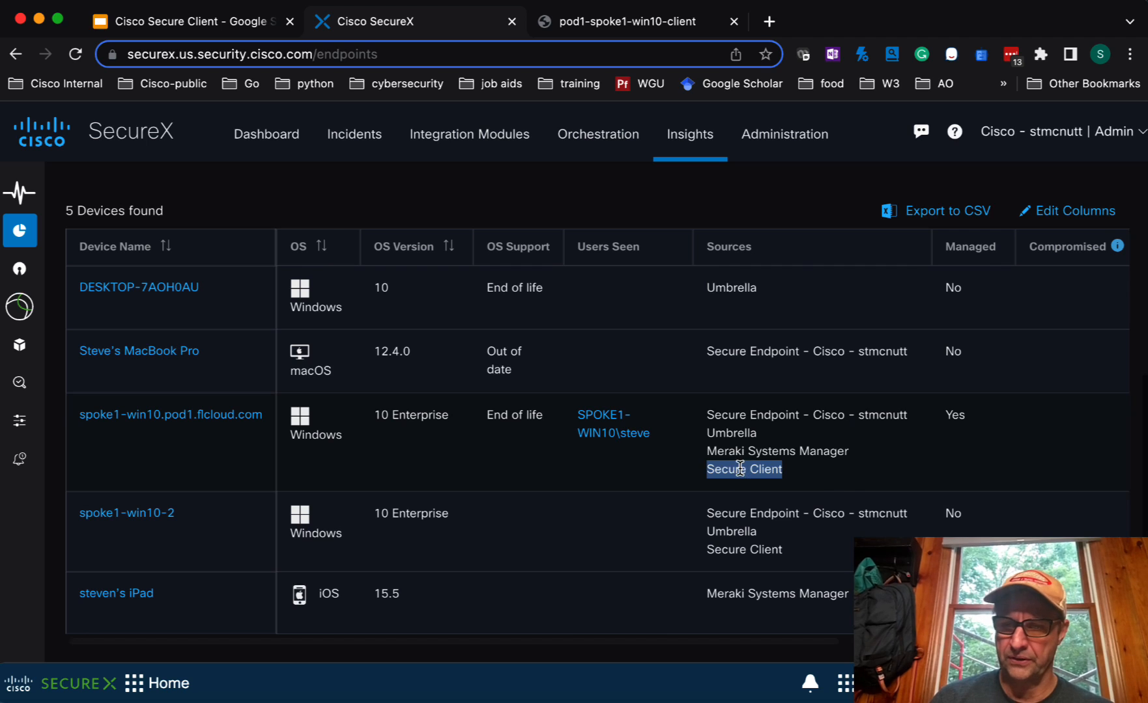
{"action": "left_click", "coordinate": [841, 479]}
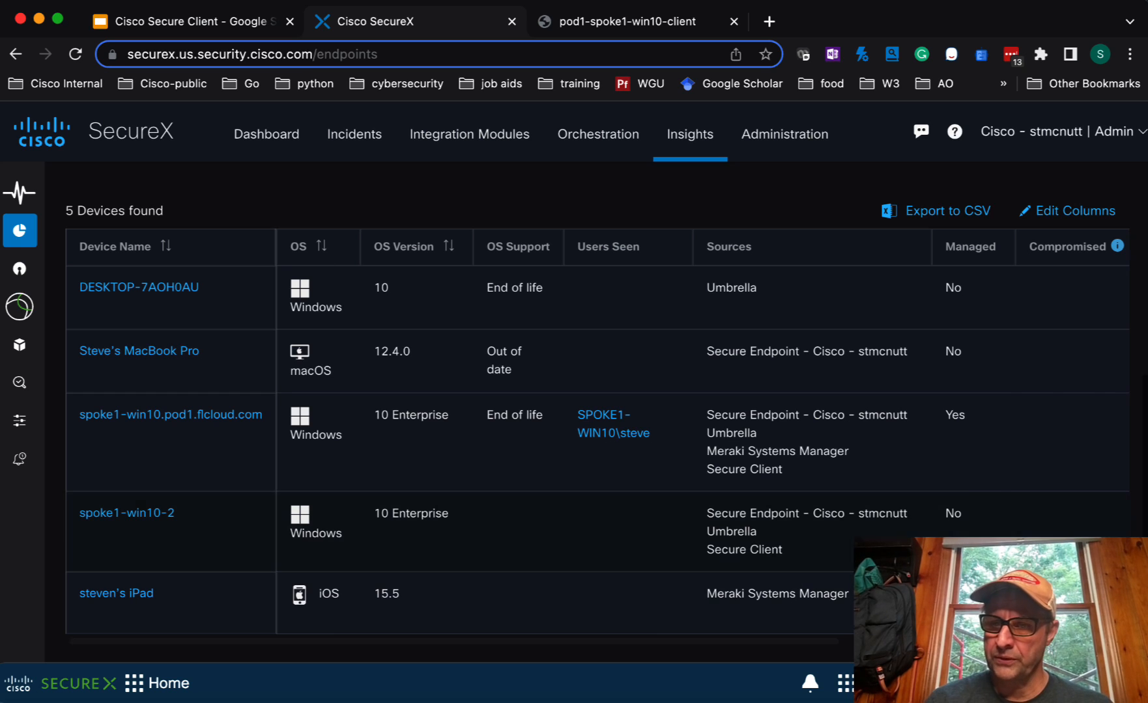
Compare the Managed status of the inventory devices with their Meraki Systems Manager source entries.
{"action": "double_click", "coordinate": [964, 248]}
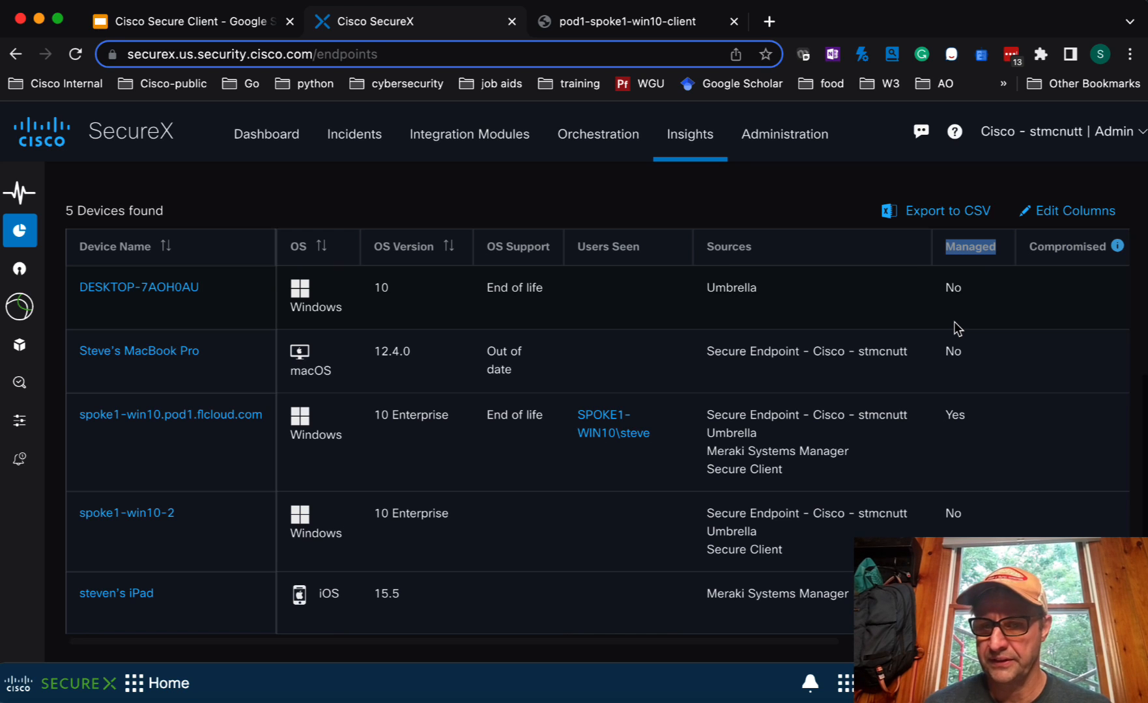
{"action": "double_click", "coordinate": [954, 415]}
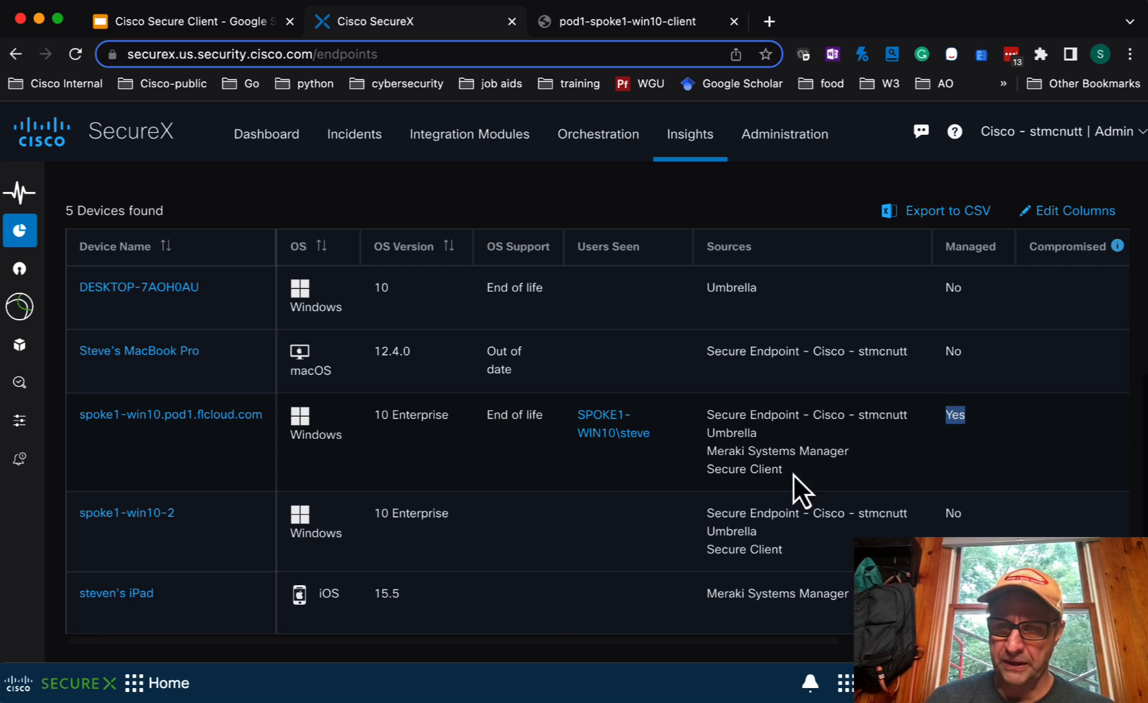
{"action": "left_click", "coordinate": [732, 451]}
{"action": "triple_click", "coordinate": [732, 452]}
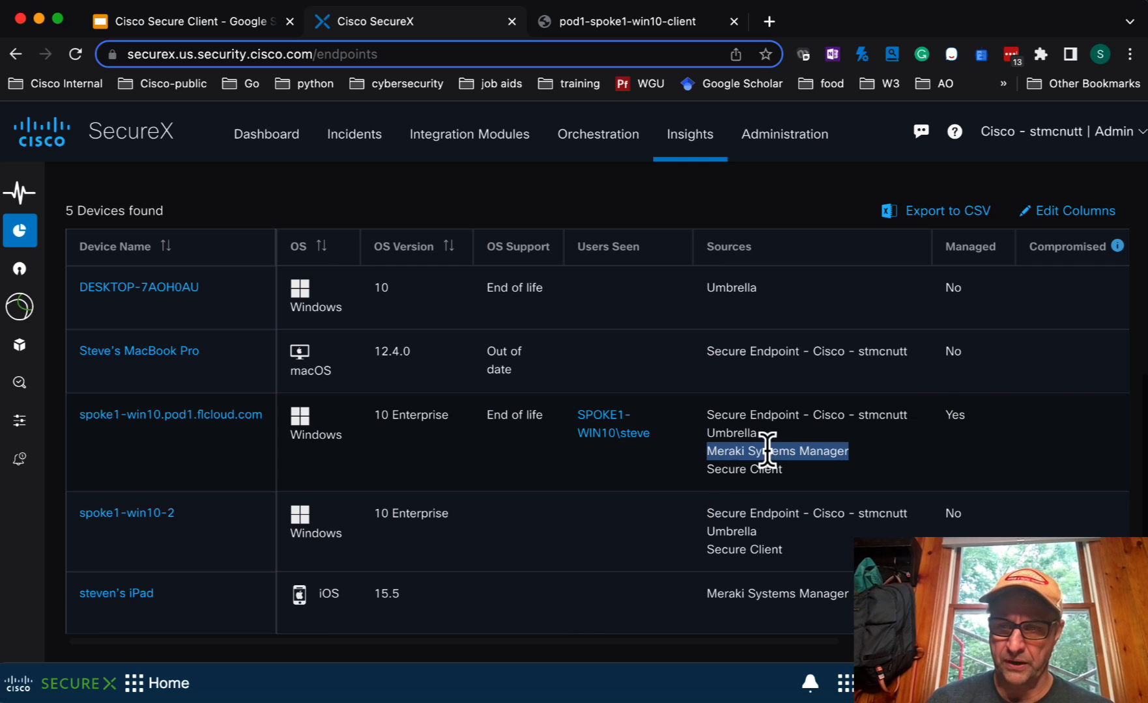
{"action": "double_click", "coordinate": [957, 415]}
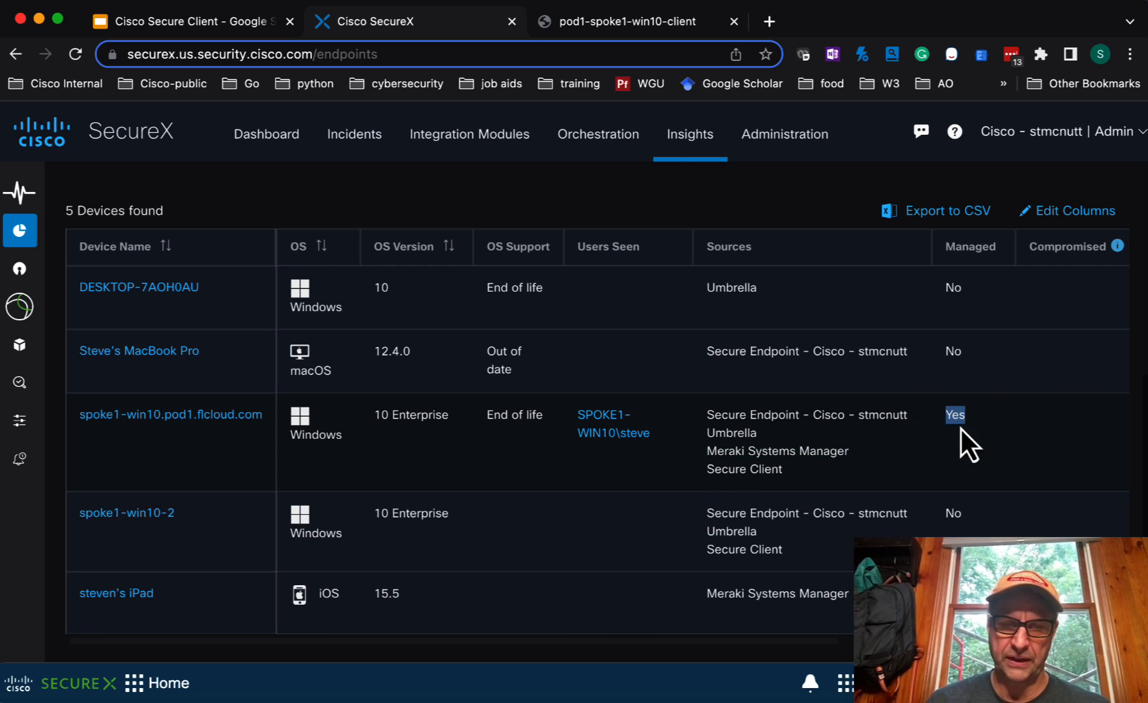
{"action": "triple_click", "coordinate": [719, 594]}
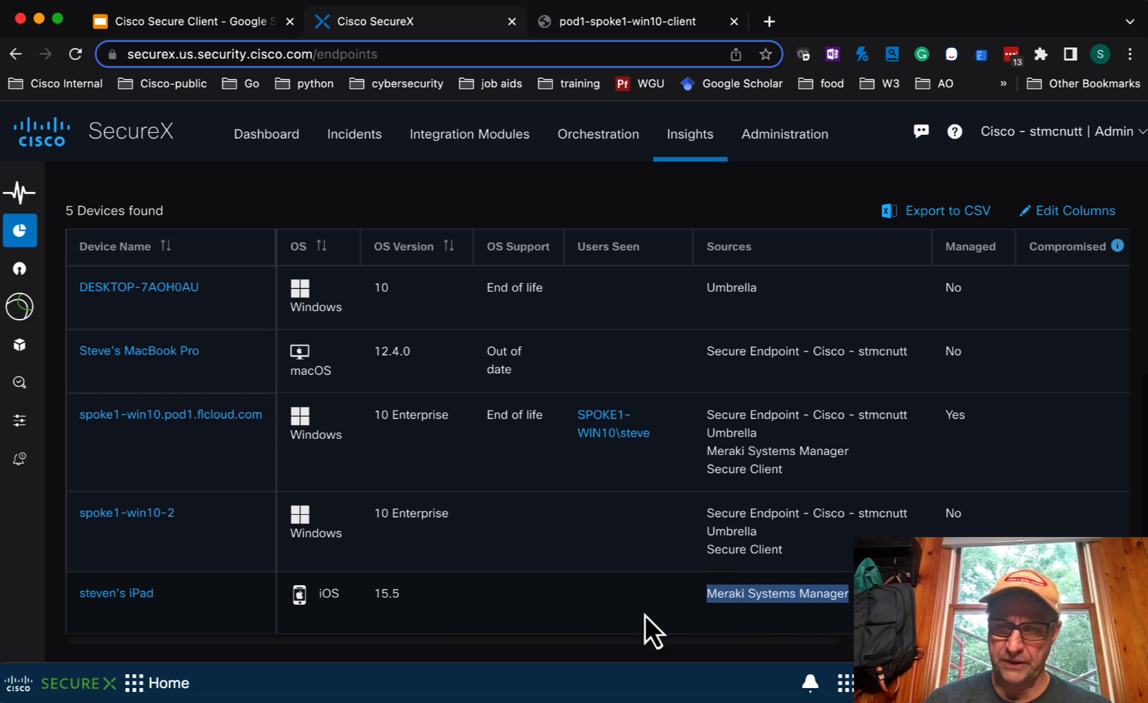
{"action": "left_click", "coordinate": [953, 594]}
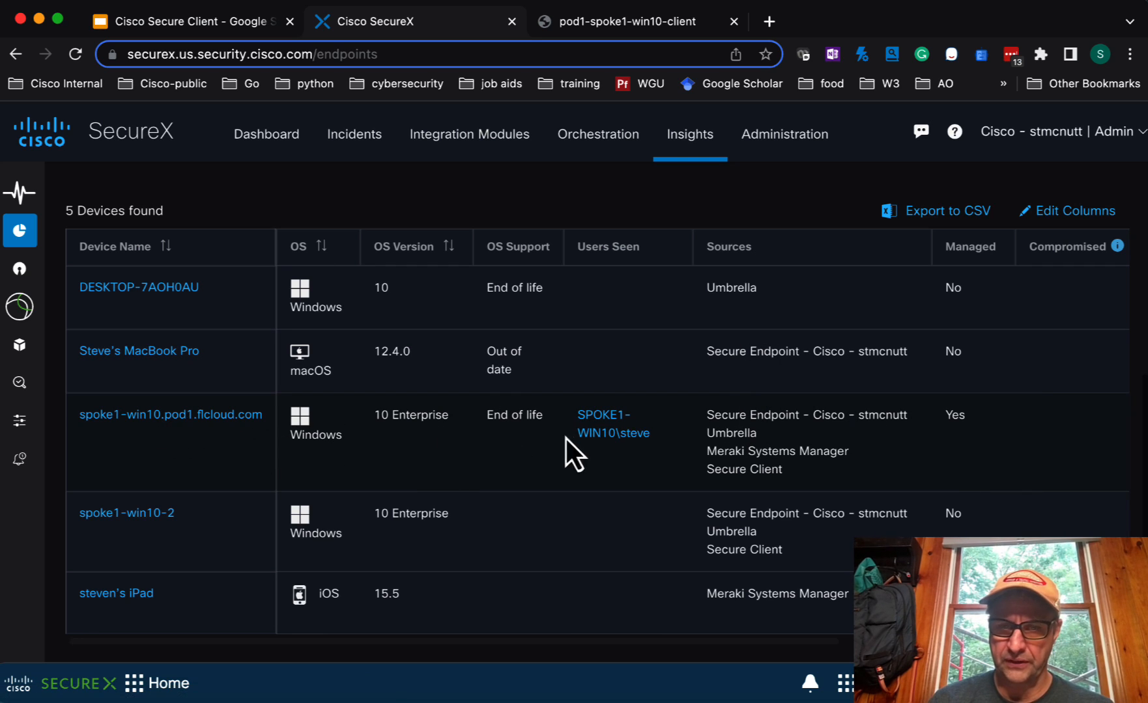
Open the device page of spoke1-win10.pod1.flcloud.com and review its operating system and general details, highlighting the location.
{"action": "left_click", "coordinate": [147, 416]}
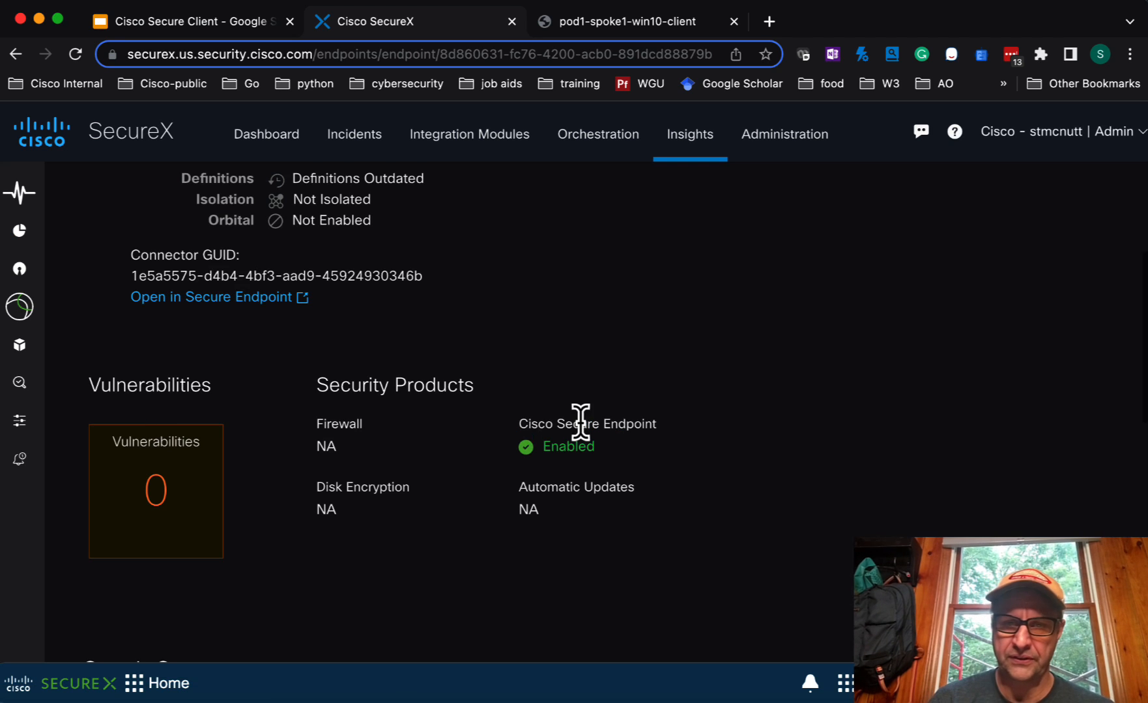
{"action": "scroll", "coordinate": [580, 420], "scroll_direction": "up", "scroll_amount": 7}
{"action": "scroll", "coordinate": [580, 423], "scroll_direction": "up", "scroll_amount": 1}
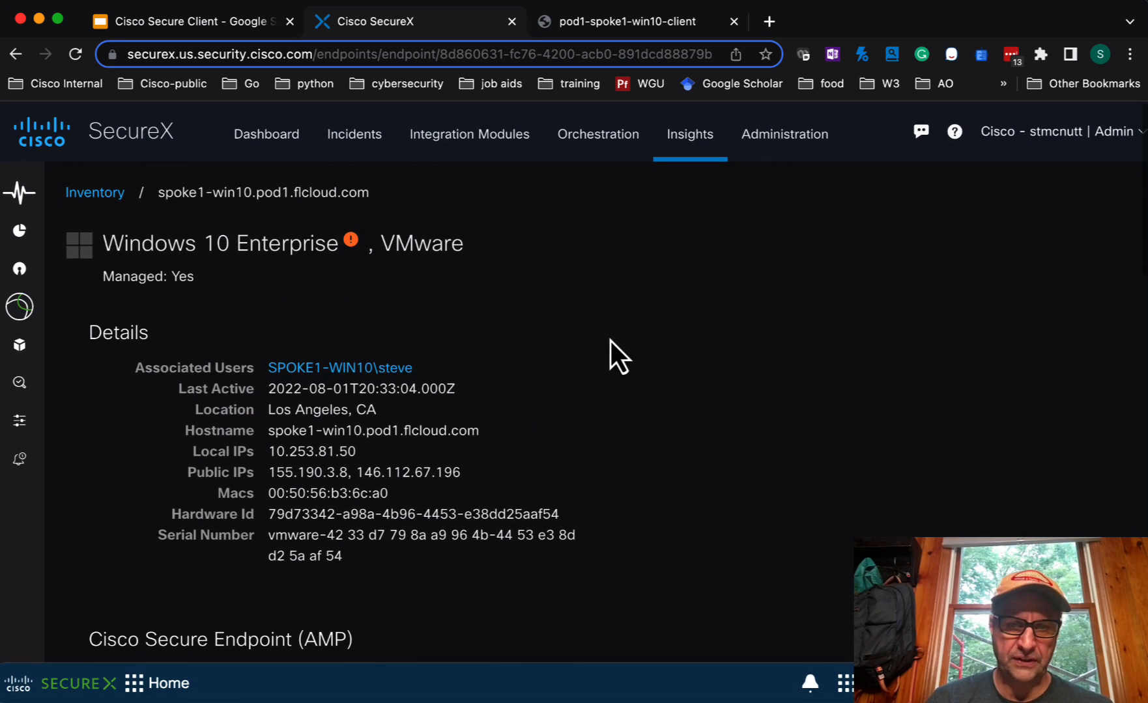
{"action": "scroll", "coordinate": [610, 339], "scroll_direction": "down", "scroll_amount": 1}
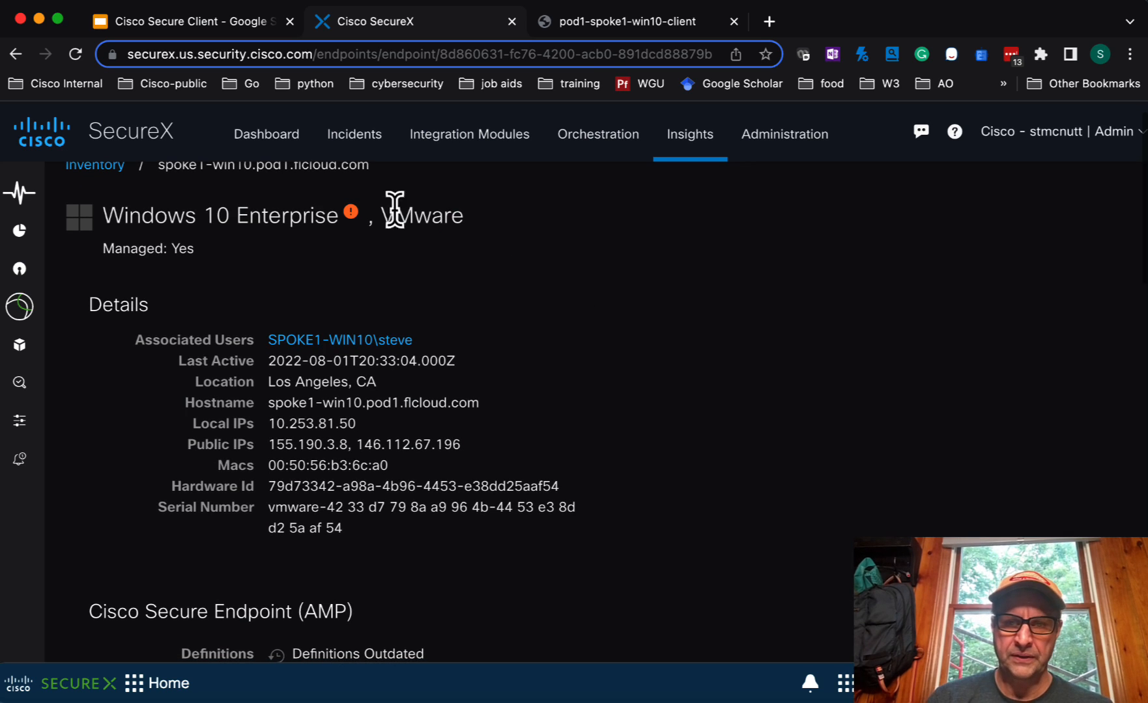
{"action": "mouse_move", "coordinate": [353, 220]}
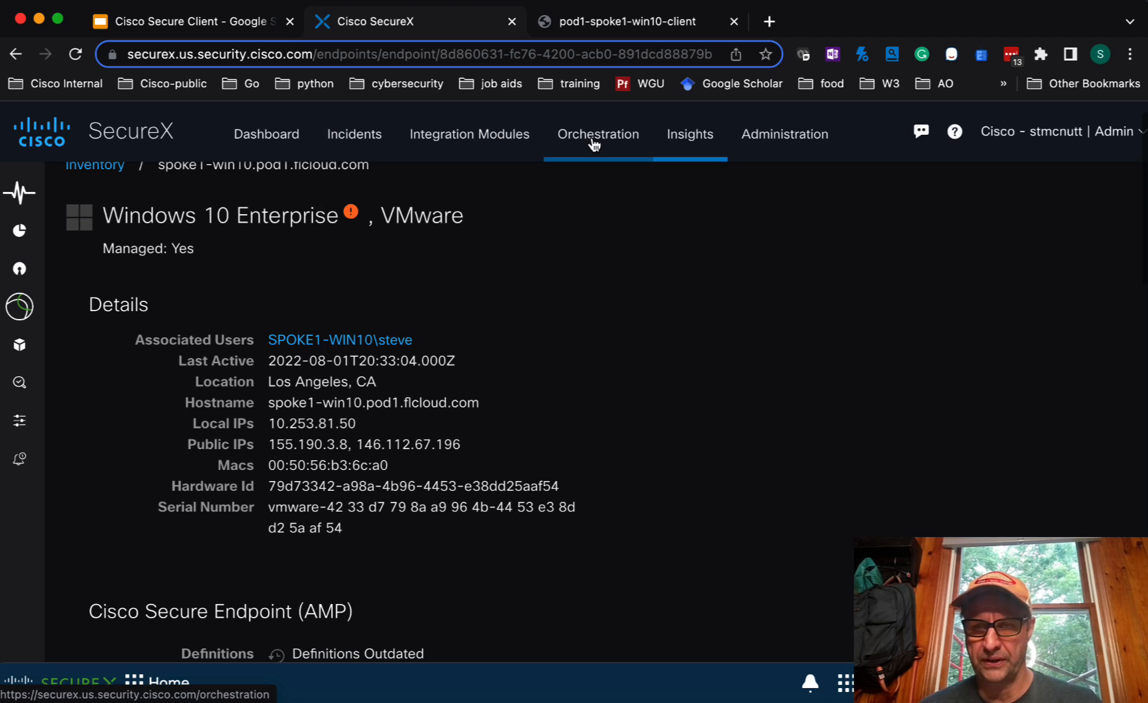
{"action": "scroll", "coordinate": [697, 317], "scroll_direction": "down", "scroll_amount": 2}
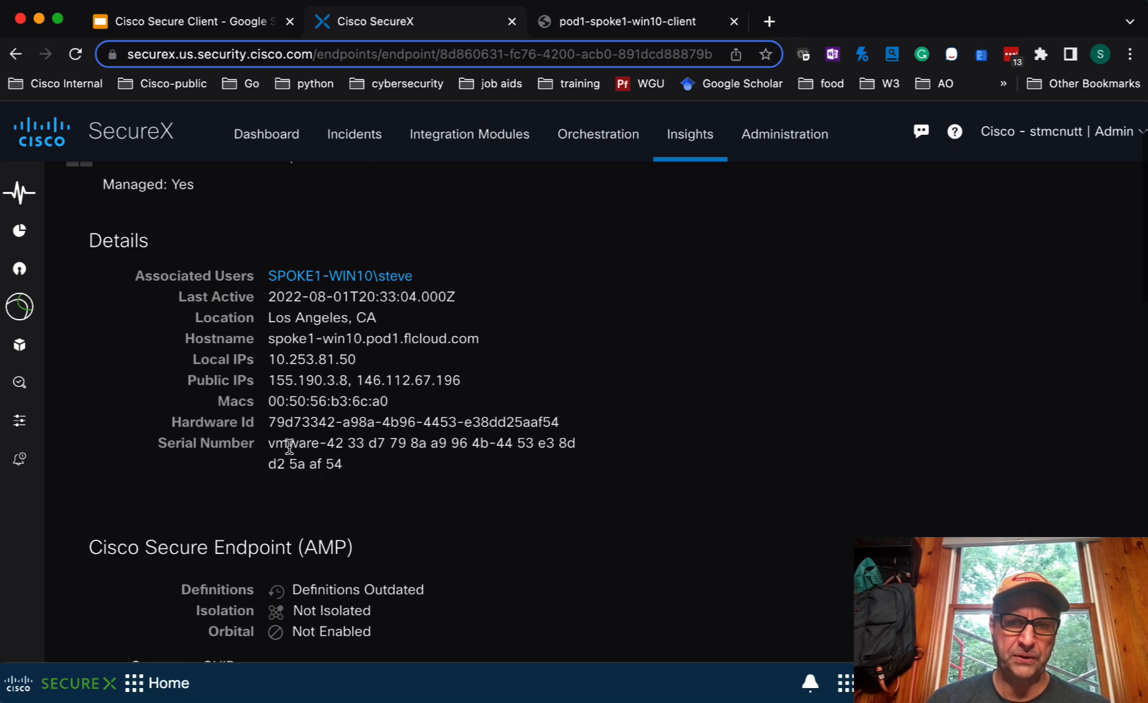
{"action": "triple_click", "coordinate": [310, 319]}
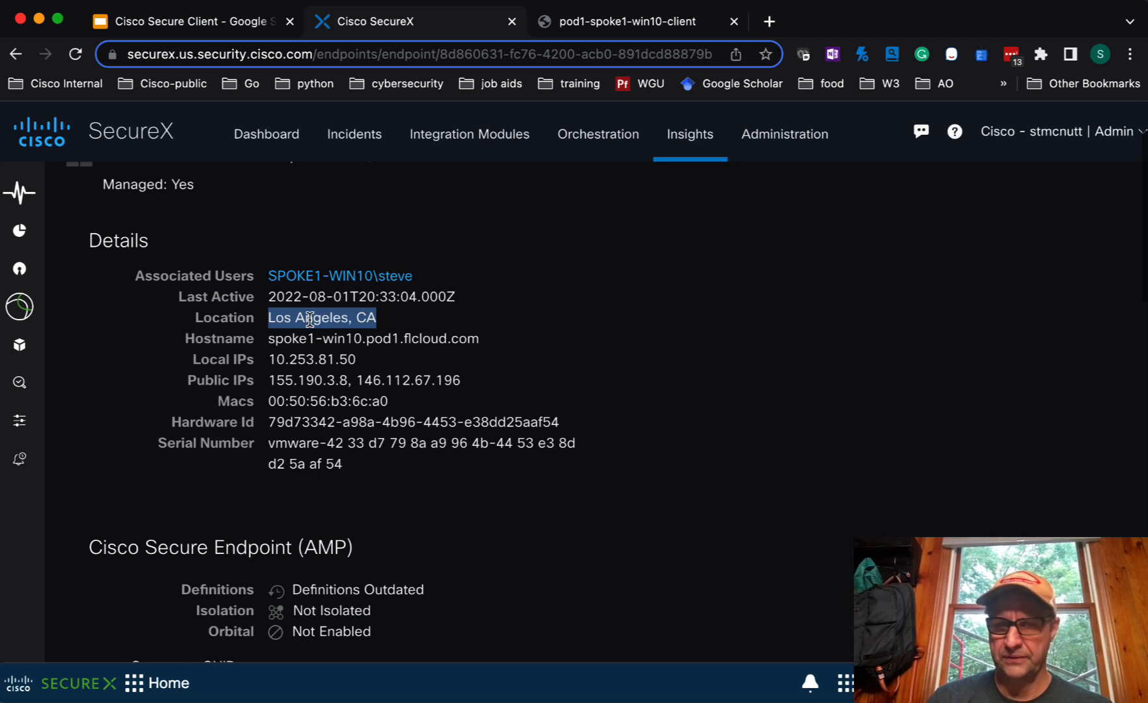
Review the device's Secure Endpoint status, vulnerabilities and security products, including disk encryption and automatic updates.
{"action": "scroll", "coordinate": [626, 396], "scroll_direction": "down", "scroll_amount": 1}
{"action": "scroll", "coordinate": [626, 397], "scroll_direction": "down", "scroll_amount": 4}
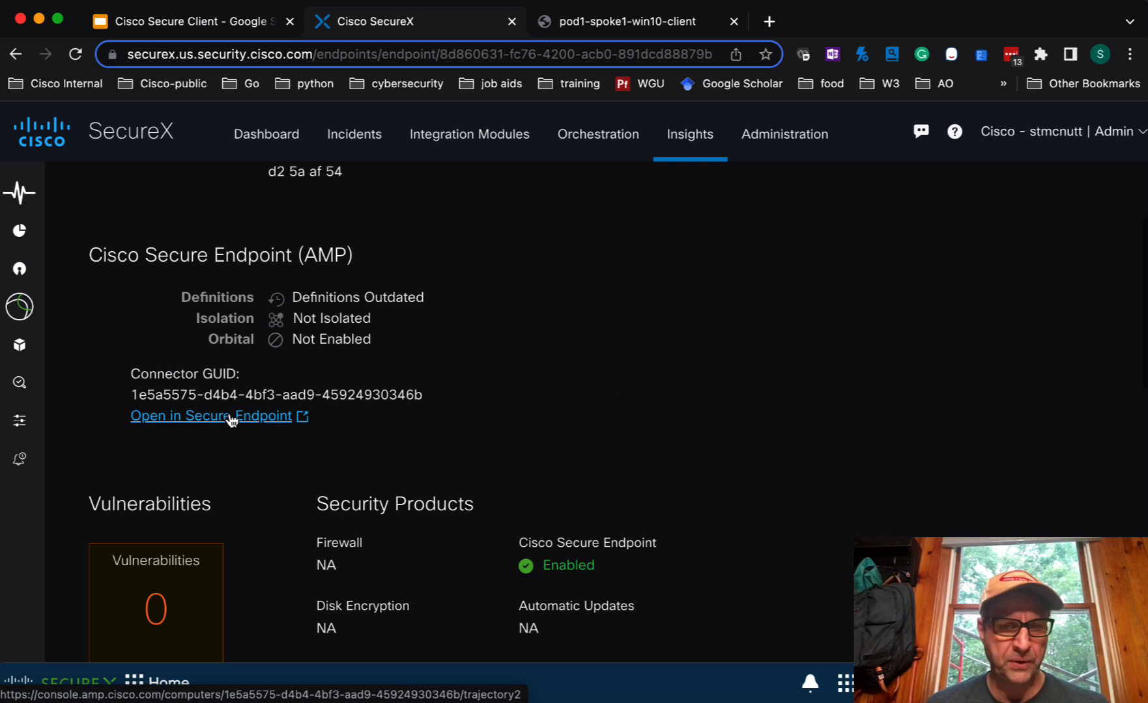
{"action": "scroll", "coordinate": [777, 428], "scroll_direction": "down", "scroll_amount": 3}
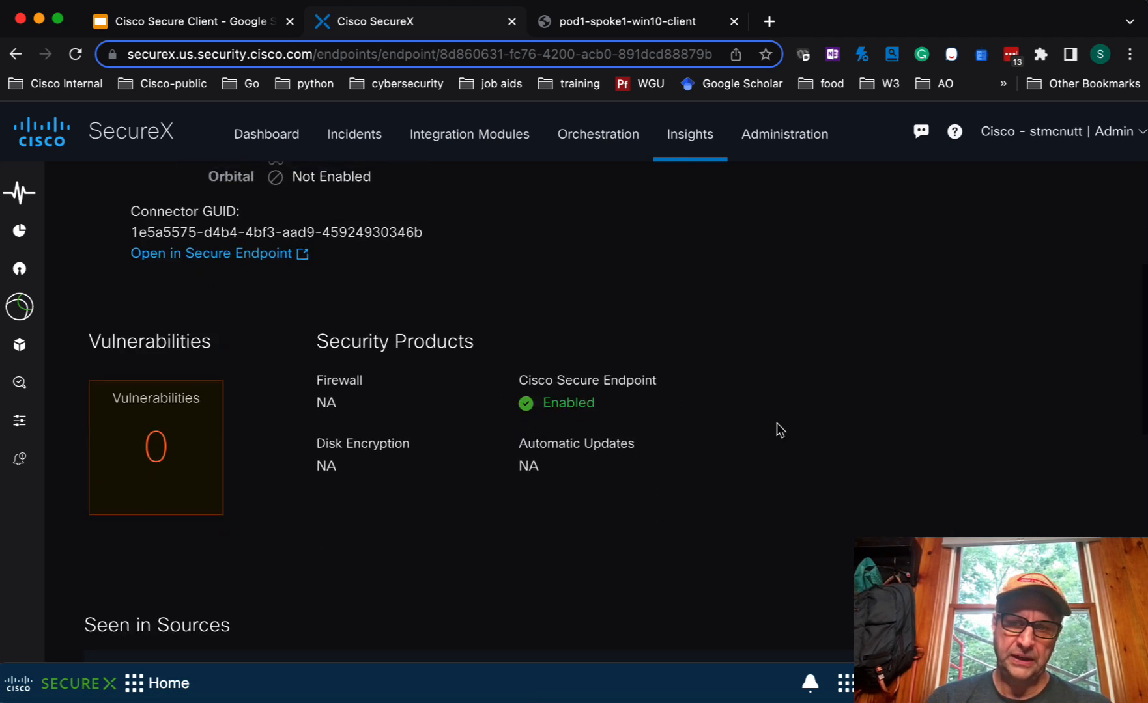
{"action": "scroll", "coordinate": [776, 422], "scroll_direction": "down", "scroll_amount": 2}
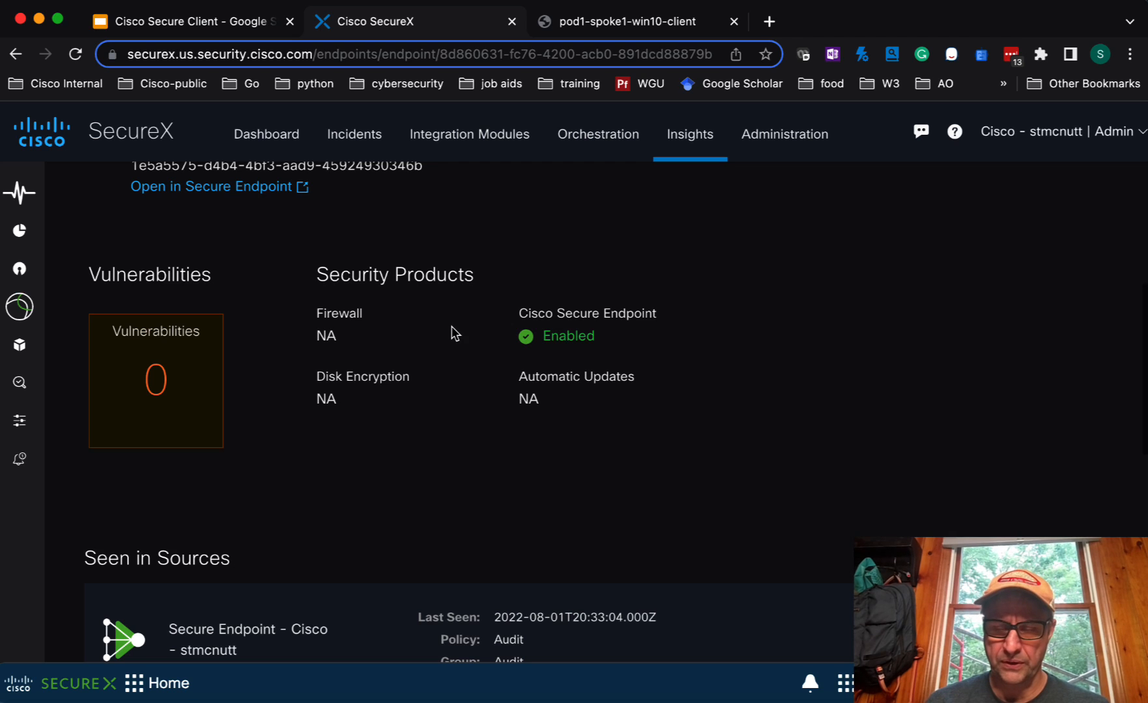
{"action": "left_click_drag", "start_coordinate": [319, 400], "coordinate": [336, 402]}
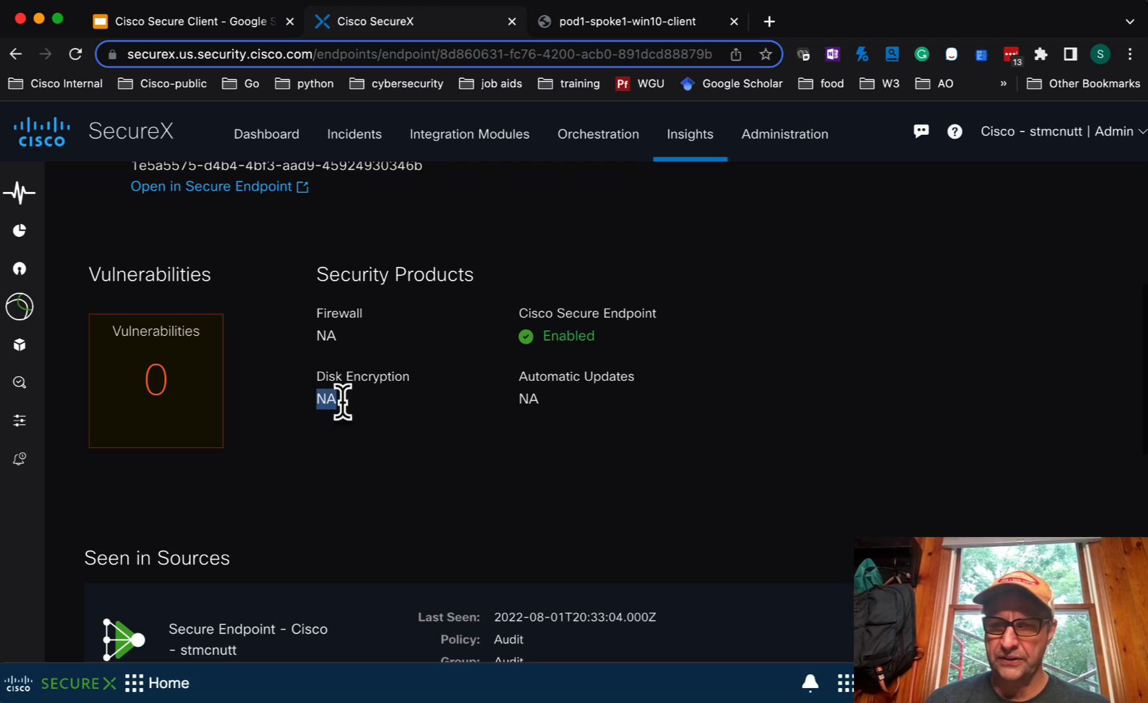
{"action": "left_click", "coordinate": [535, 400]}
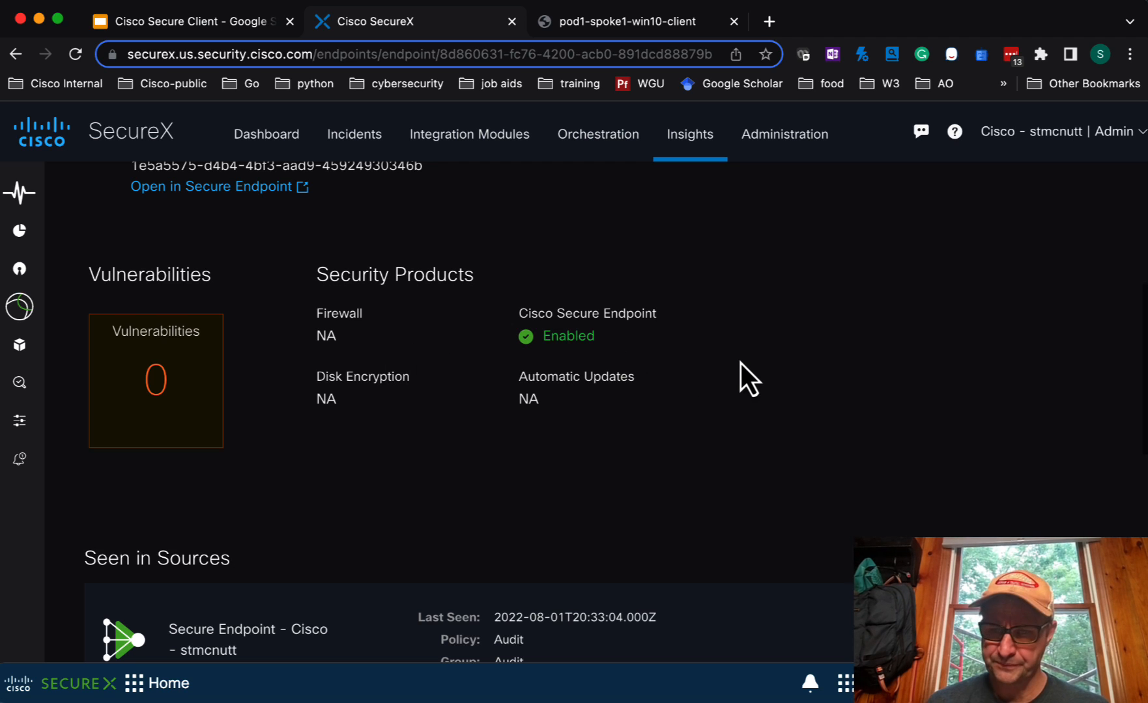
Check the policies assigned to the device by the Secure Endpoint and Umbrella sources.
{"action": "scroll", "coordinate": [741, 363], "scroll_direction": "down", "scroll_amount": 5}
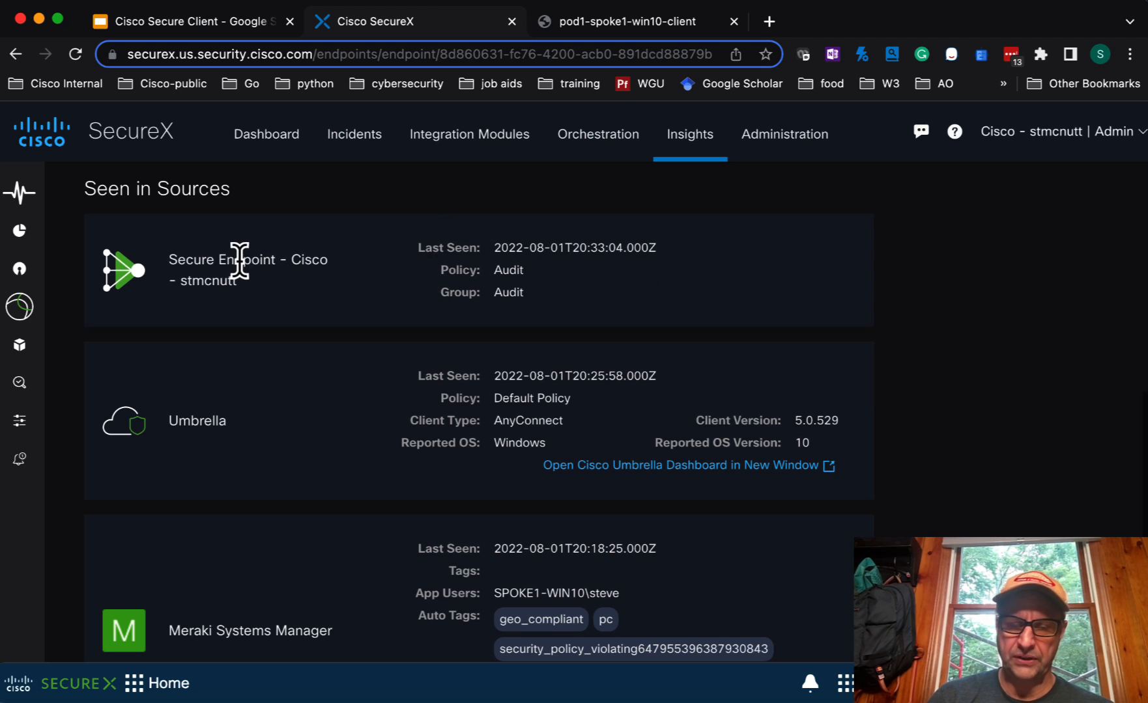
{"action": "double_click", "coordinate": [515, 271]}
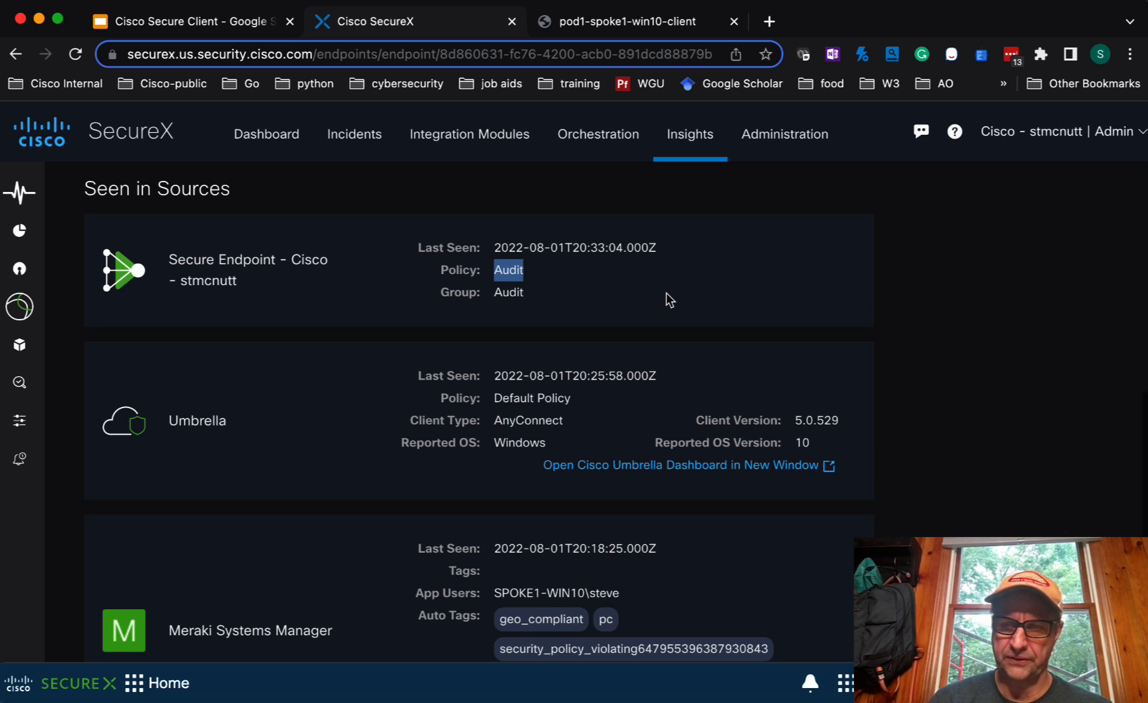
{"action": "scroll", "coordinate": [847, 352], "scroll_direction": "down", "scroll_amount": 3}
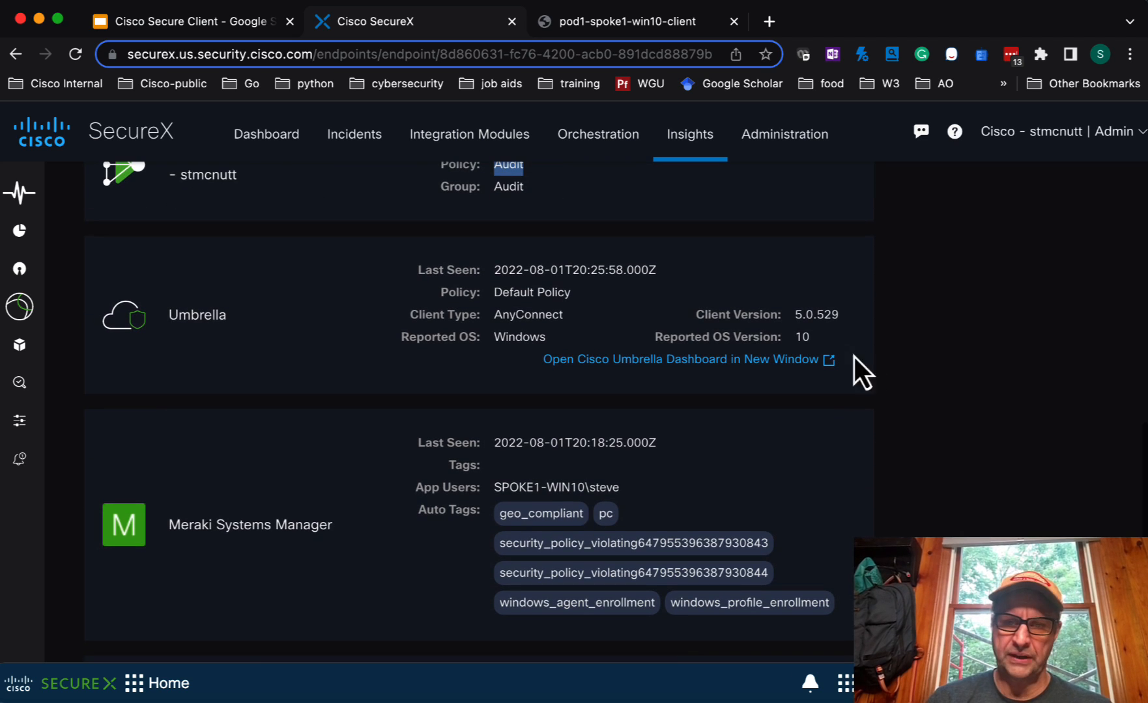
{"action": "triple_click", "coordinate": [526, 293]}
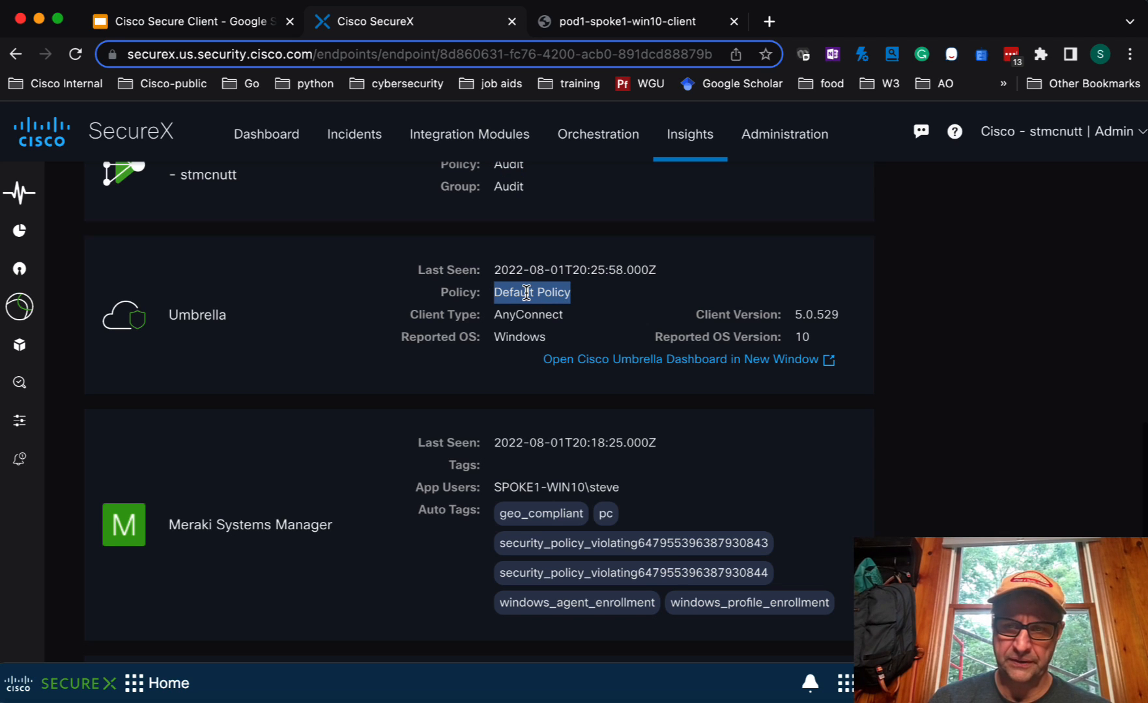
Examine the device's Meraki Systems Manager tags and its Secure Client deployment and installed modules.
{"action": "scroll", "coordinate": [526, 292], "scroll_direction": "down", "scroll_amount": 4}
{"action": "scroll", "coordinate": [366, 448], "scroll_direction": "down", "scroll_amount": 2}
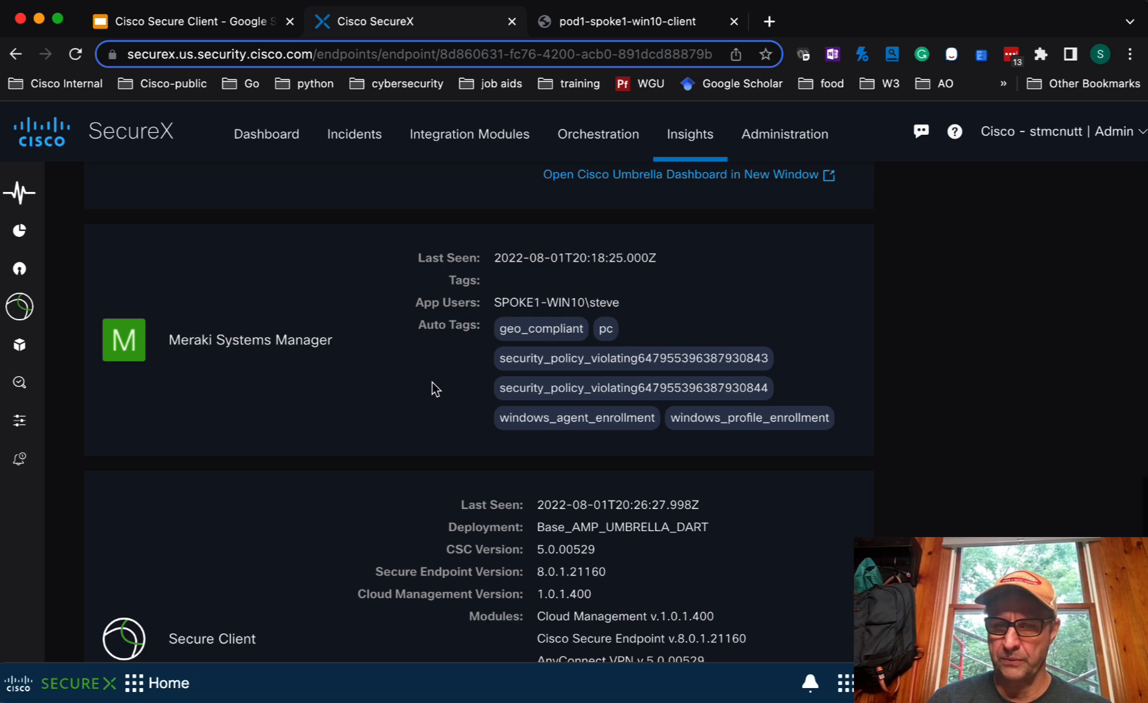
{"action": "scroll", "coordinate": [433, 382], "scroll_direction": "down", "scroll_amount": 3}
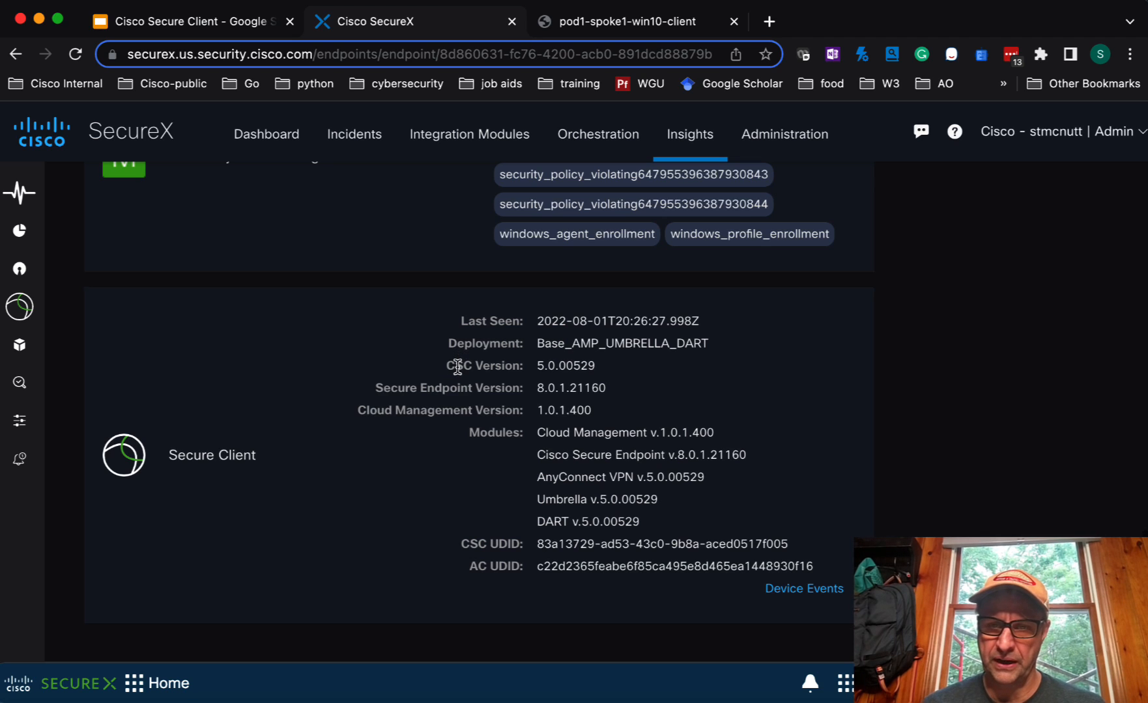
{"action": "double_click", "coordinate": [586, 343]}
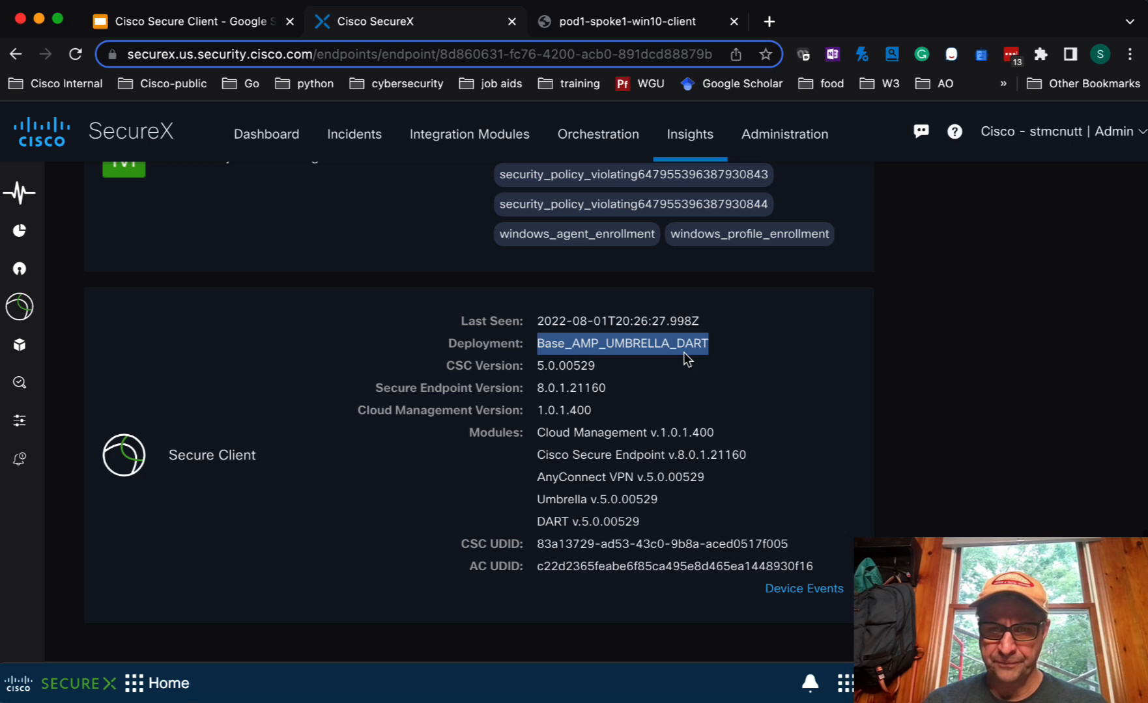
{"action": "left_click_drag", "start_coordinate": [546, 433], "coordinate": [675, 519]}
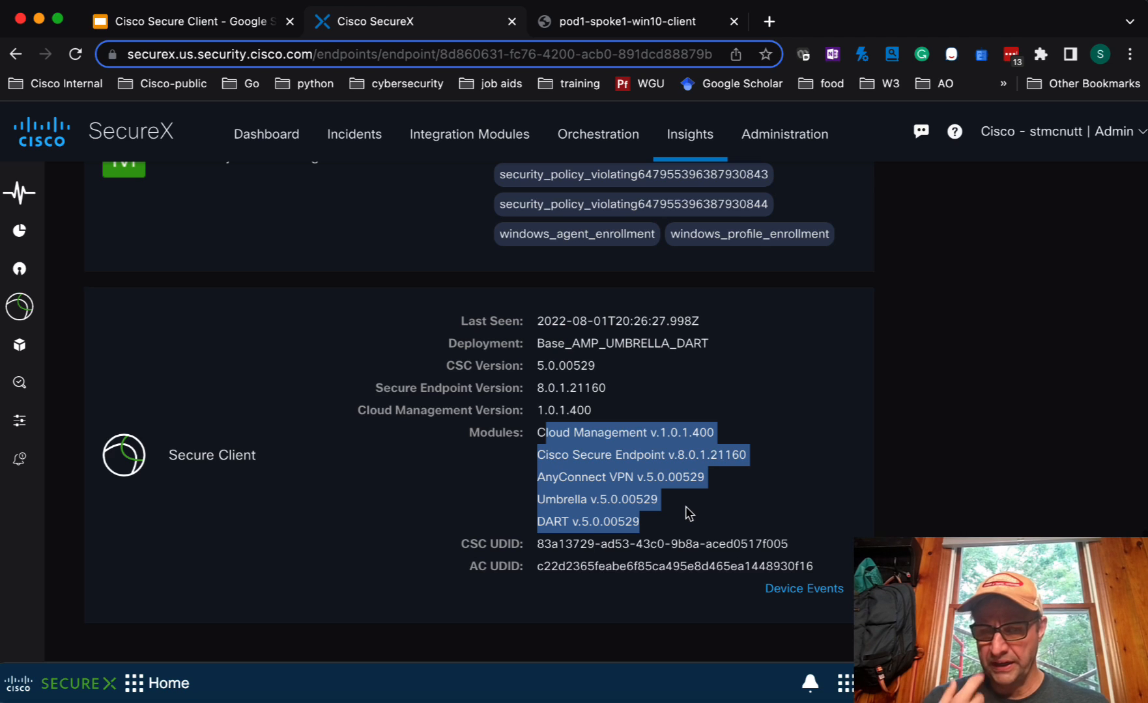
Highlight the device's CSC UDID in the Secure Client source and compare it with the identifiers in the general details.
{"action": "left_click", "coordinate": [612, 545]}
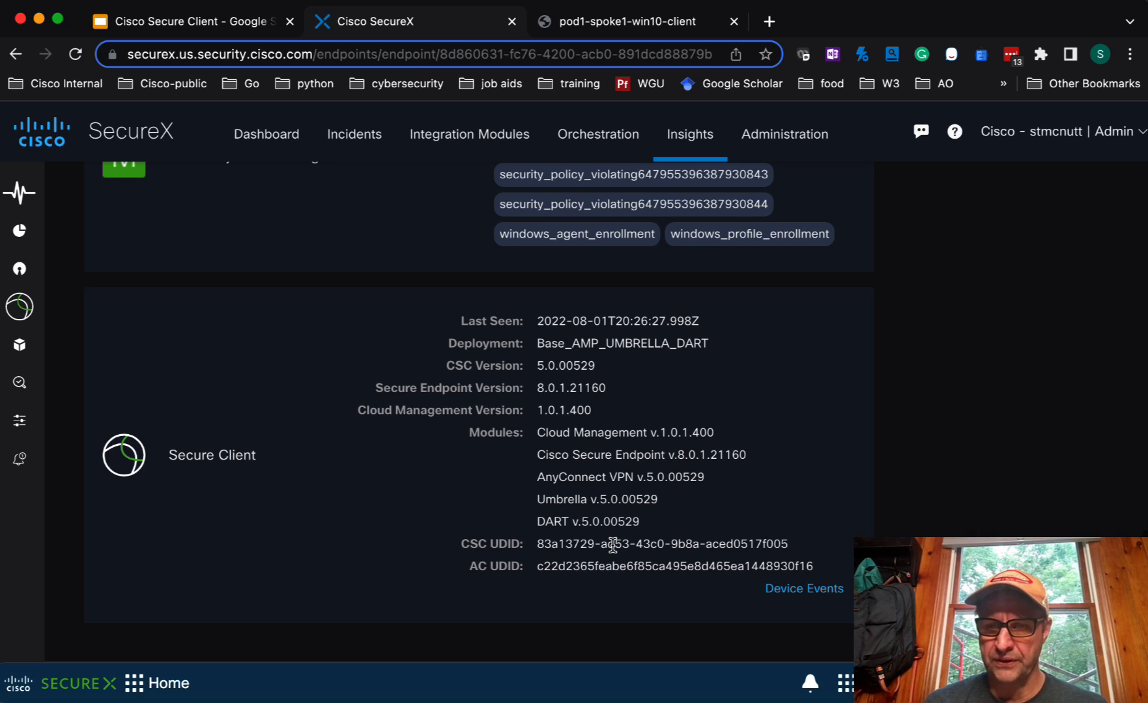
{"action": "triple_click", "coordinate": [612, 544]}
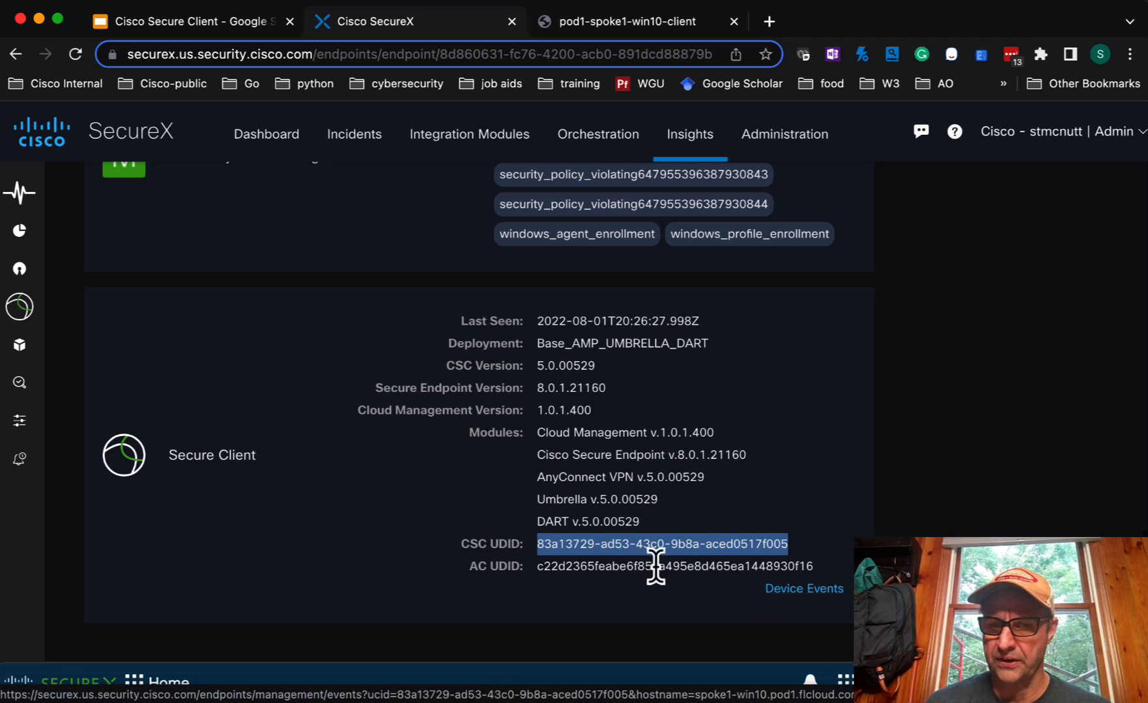
{"action": "scroll", "coordinate": [563, 547], "scroll_direction": "up", "scroll_amount": 15}
{"action": "scroll", "coordinate": [304, 555], "scroll_direction": "up", "scroll_amount": 5}
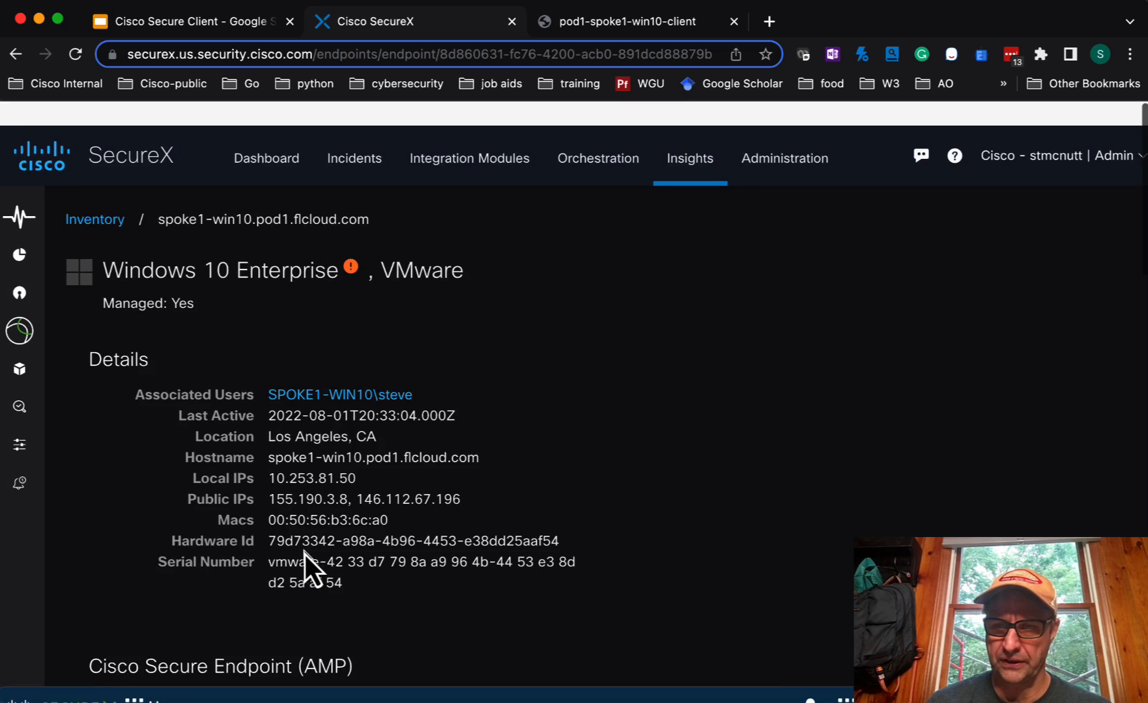
{"action": "scroll", "coordinate": [529, 482], "scroll_direction": "down", "scroll_amount": 2}
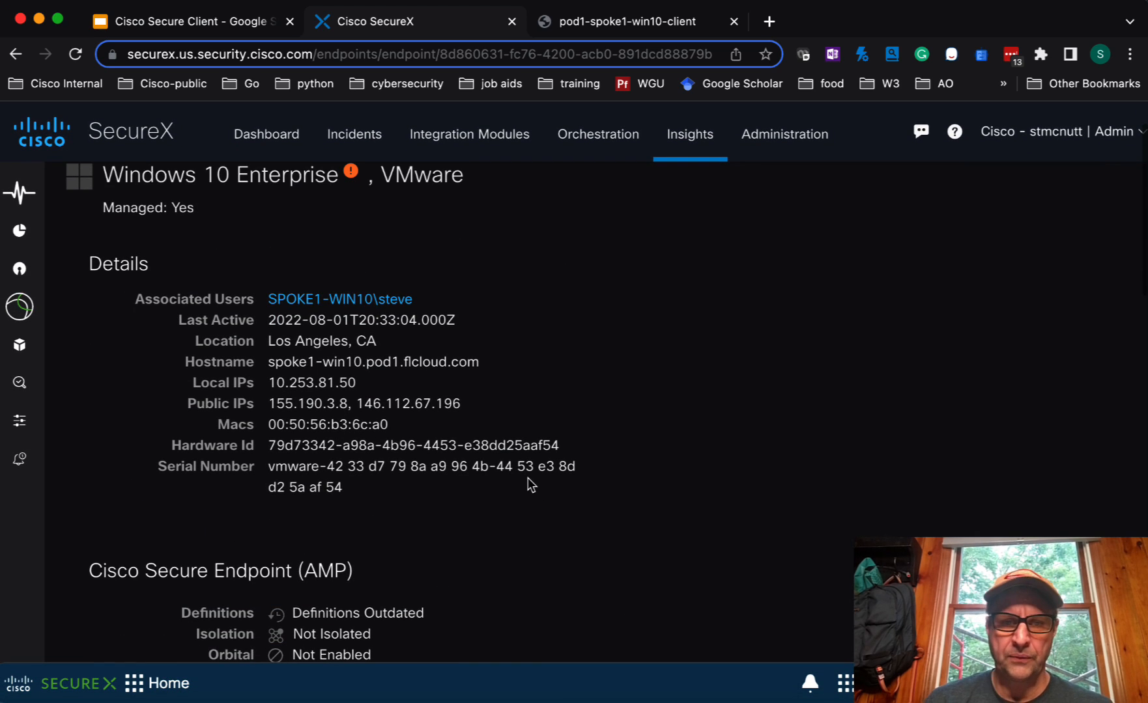
{"action": "scroll", "coordinate": [326, 449], "scroll_direction": "up", "scroll_amount": 2}
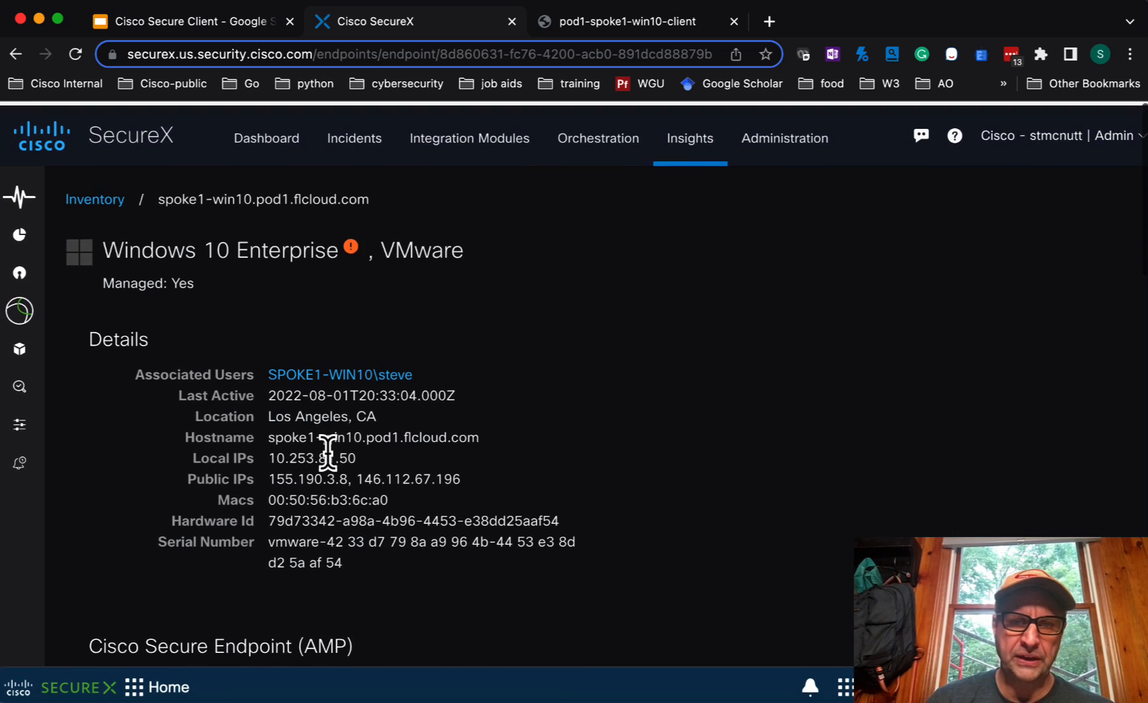
Return to the device inventory and review the listed devices' operating systems, OS support and reporting sources.
{"action": "left_click", "coordinate": [95, 195]}
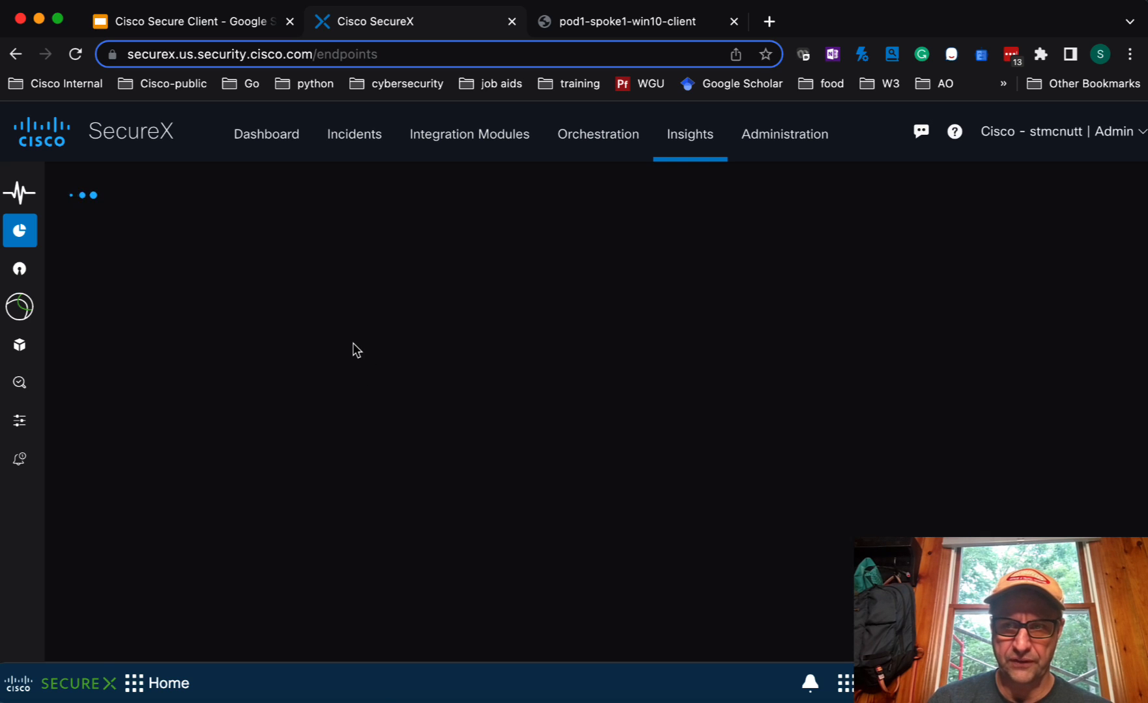
{"action": "scroll", "coordinate": [352, 342], "scroll_direction": "down", "scroll_amount": 7}
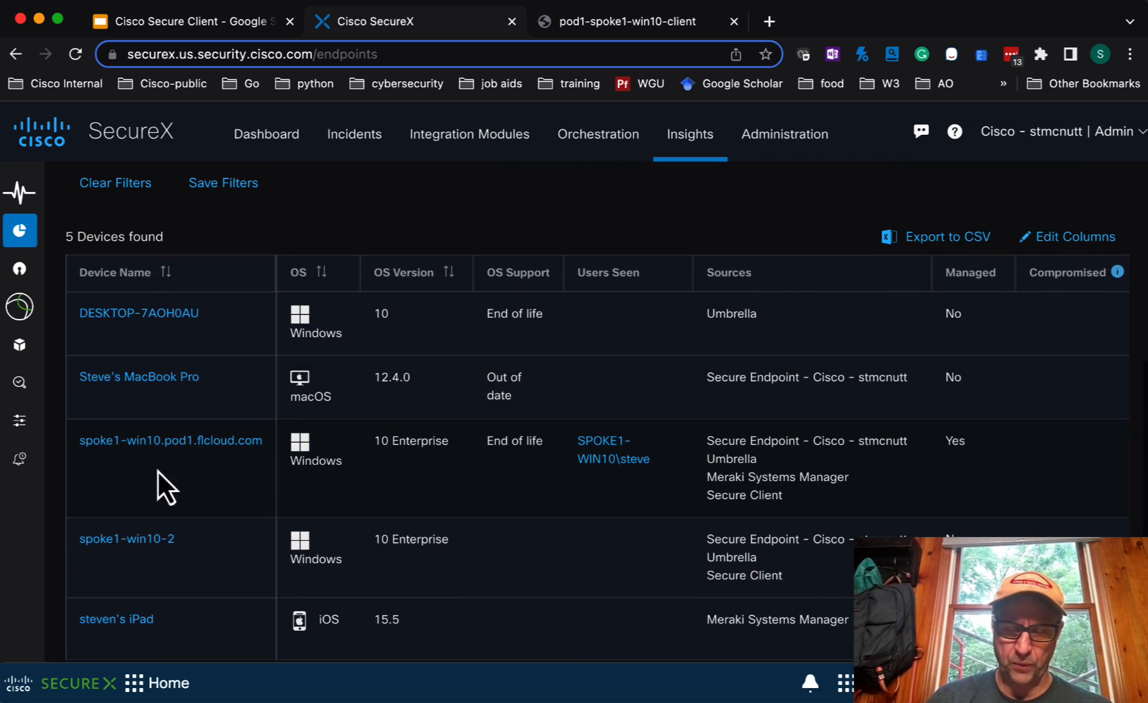
{"action": "scroll", "coordinate": [317, 467], "scroll_direction": "down", "scroll_amount": 2}
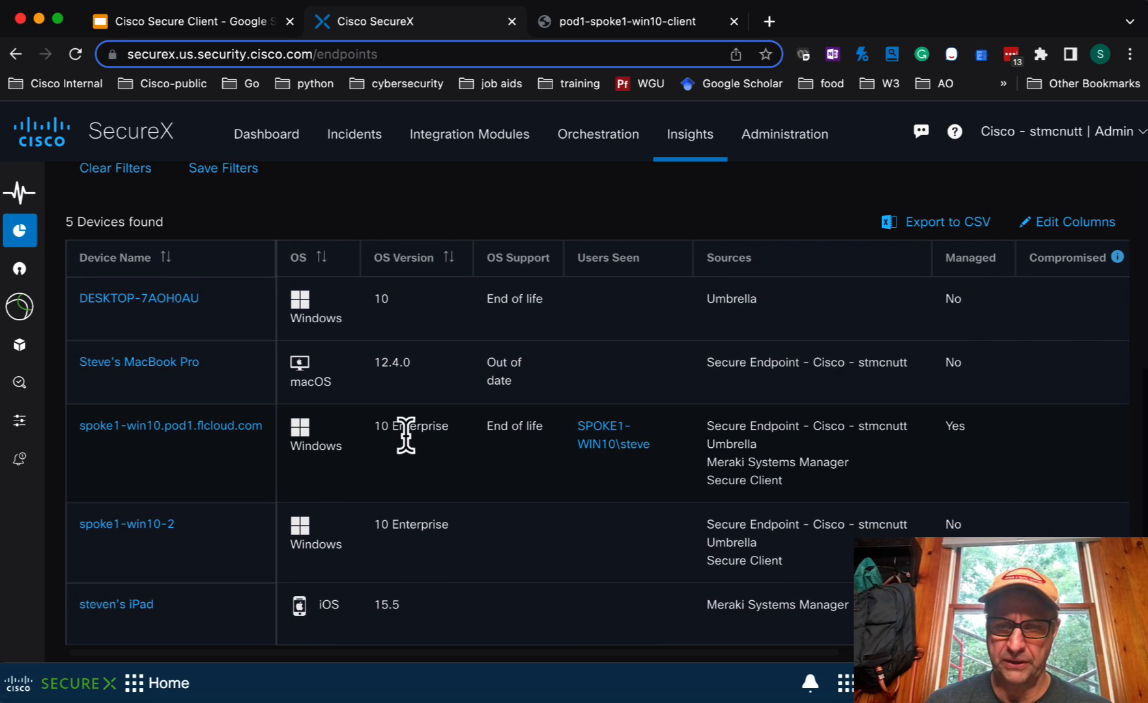
{"action": "scroll", "coordinate": [515, 459], "scroll_direction": "up", "scroll_amount": 2}
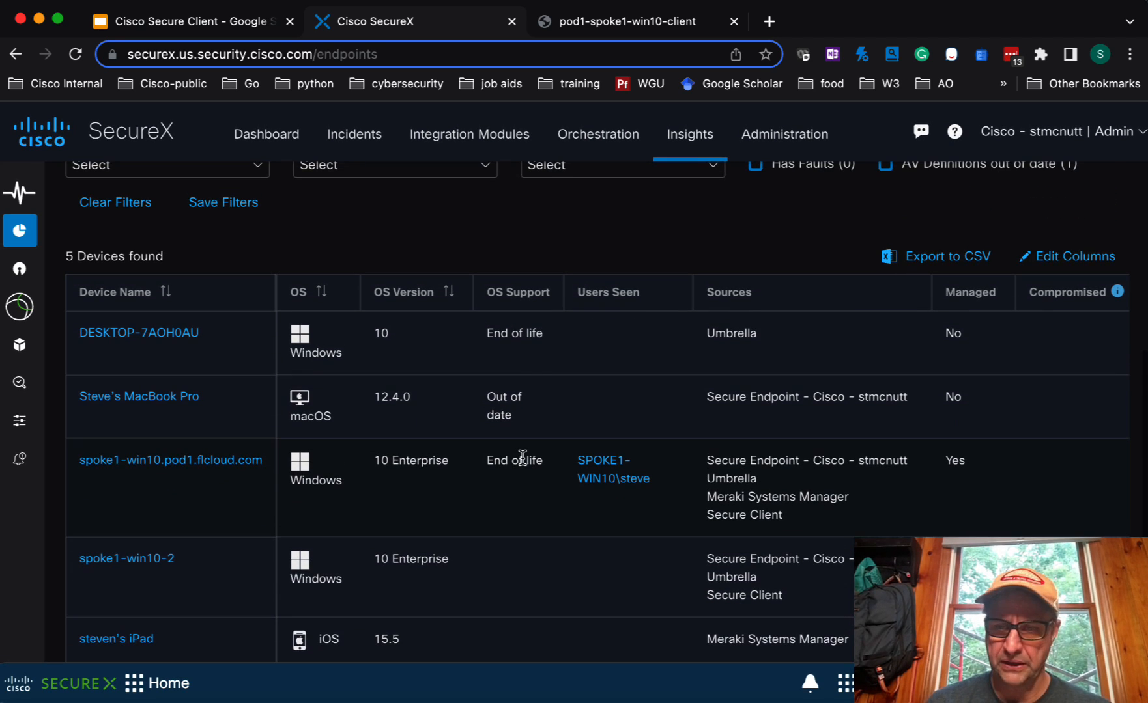
{"action": "scroll", "coordinate": [522, 458], "scroll_direction": "up", "scroll_amount": 2}
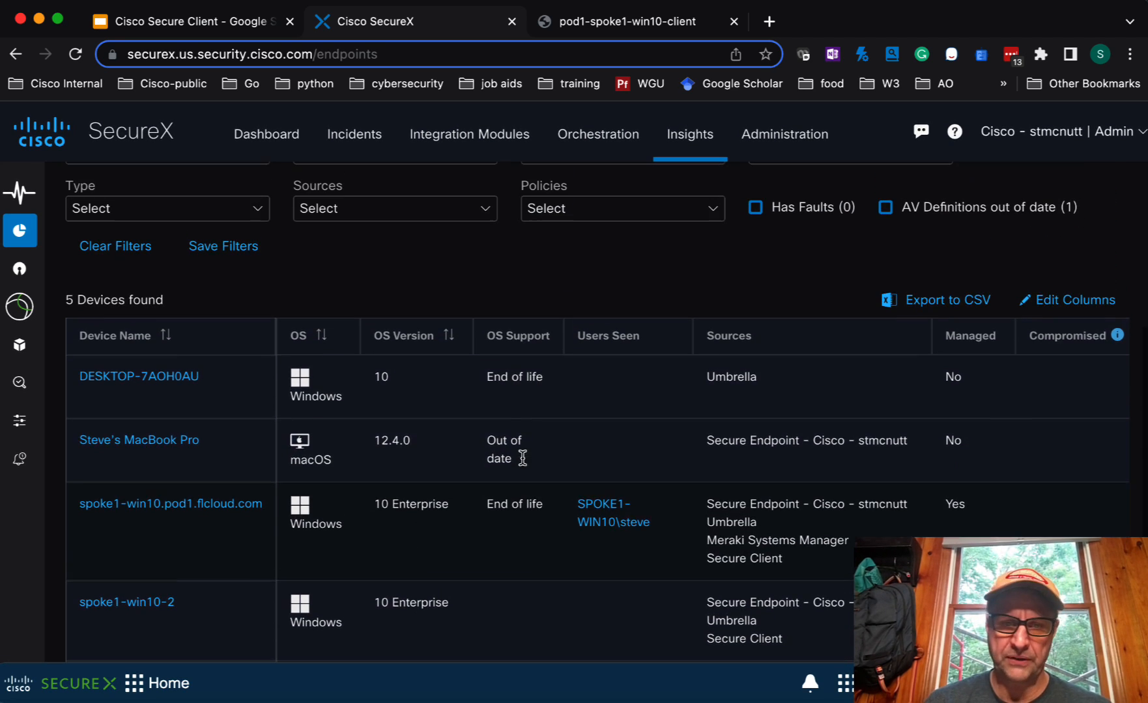
Open the device page of DESKTOP-7AOH0AU and review its details, security products and Umbrella source.
{"action": "left_click", "coordinate": [107, 378]}
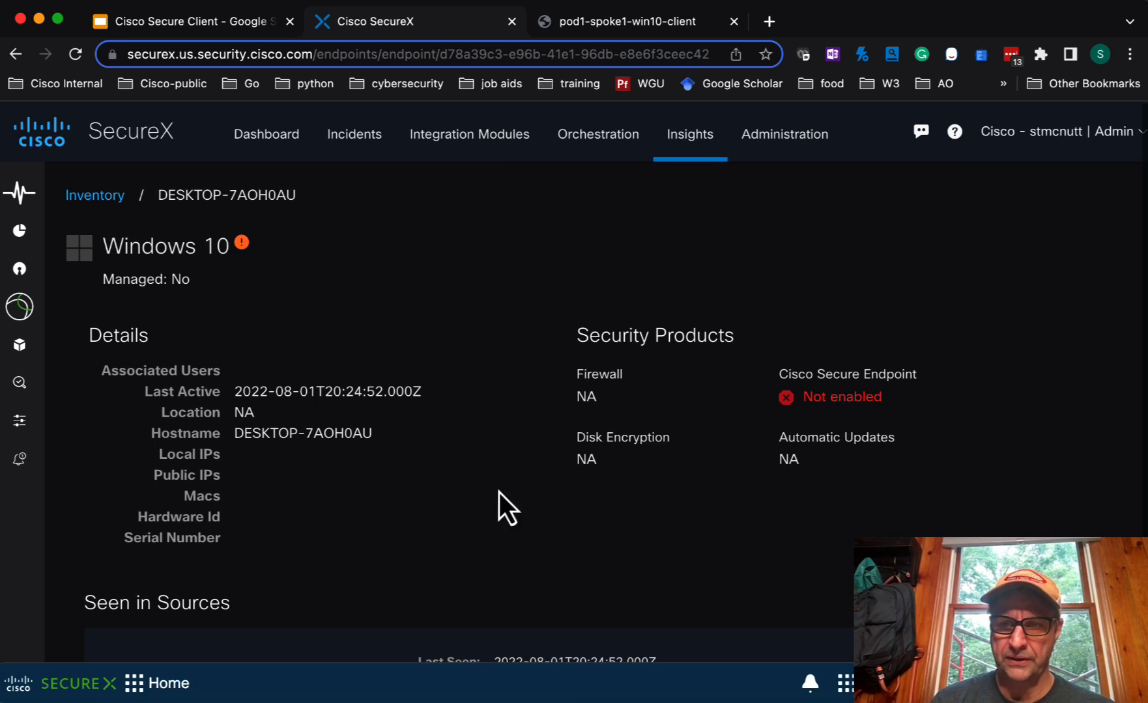
{"action": "scroll", "coordinate": [513, 540], "scroll_direction": "down", "scroll_amount": 1}
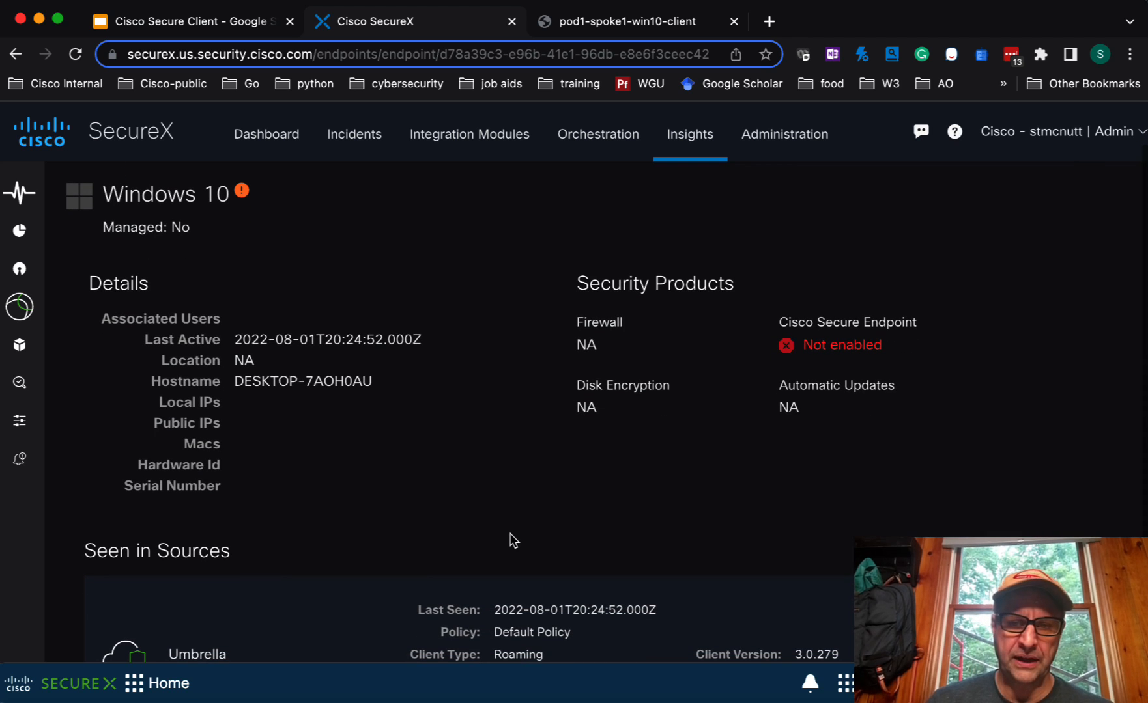
{"action": "scroll", "coordinate": [513, 541], "scroll_direction": "down", "scroll_amount": 2}
{"action": "scroll", "coordinate": [513, 541], "scroll_direction": "up", "scroll_amount": 3}
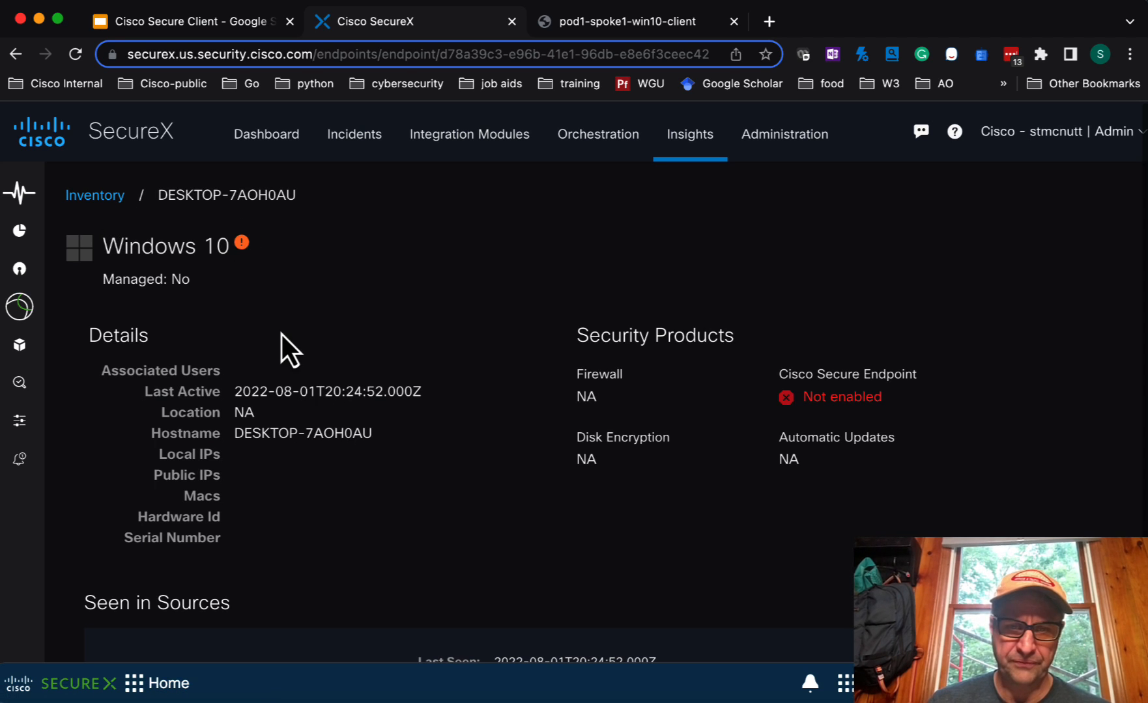
{"action": "scroll", "coordinate": [281, 334], "scroll_direction": "down", "scroll_amount": 2}
{"action": "scroll", "coordinate": [461, 504], "scroll_direction": "up", "scroll_amount": 2}
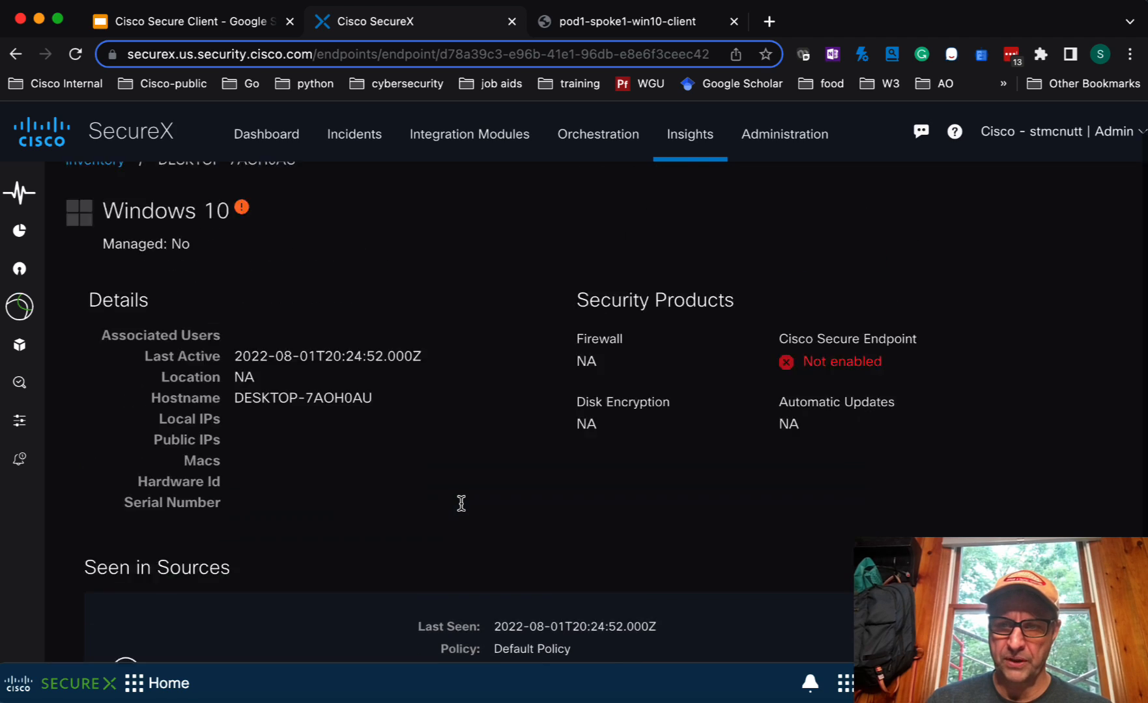
{"action": "scroll", "coordinate": [461, 504], "scroll_direction": "up", "scroll_amount": 1}
{"action": "left_click", "coordinate": [95, 195]}
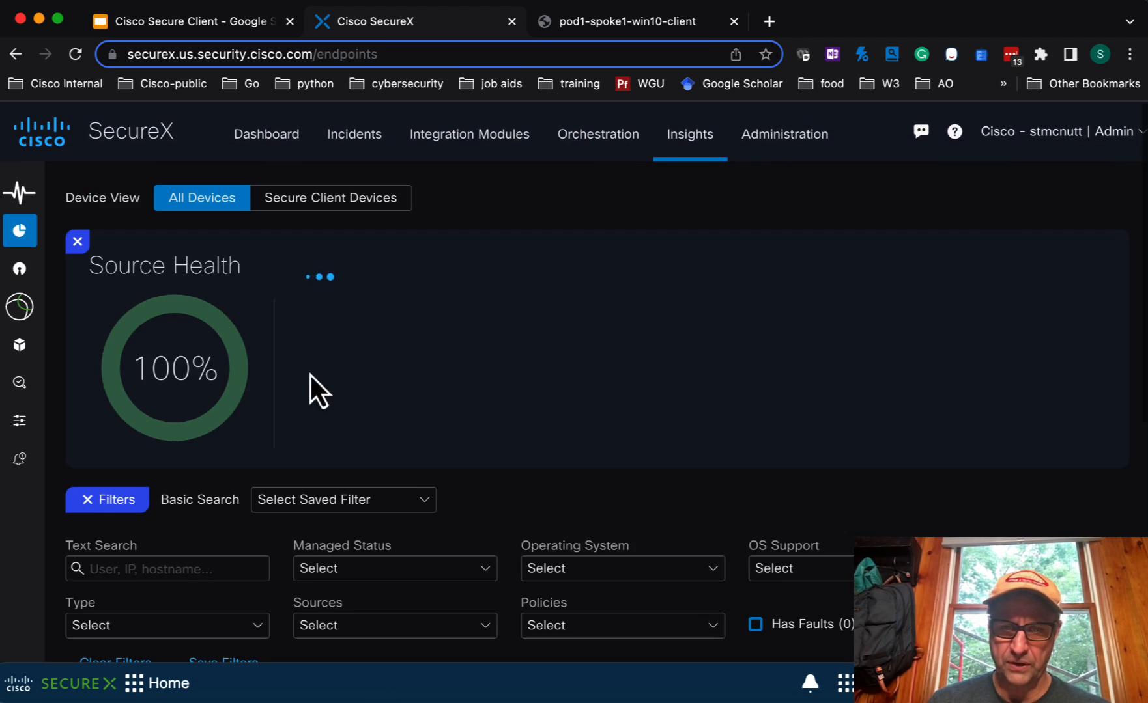
{"action": "scroll", "coordinate": [310, 375], "scroll_direction": "down", "scroll_amount": 7}
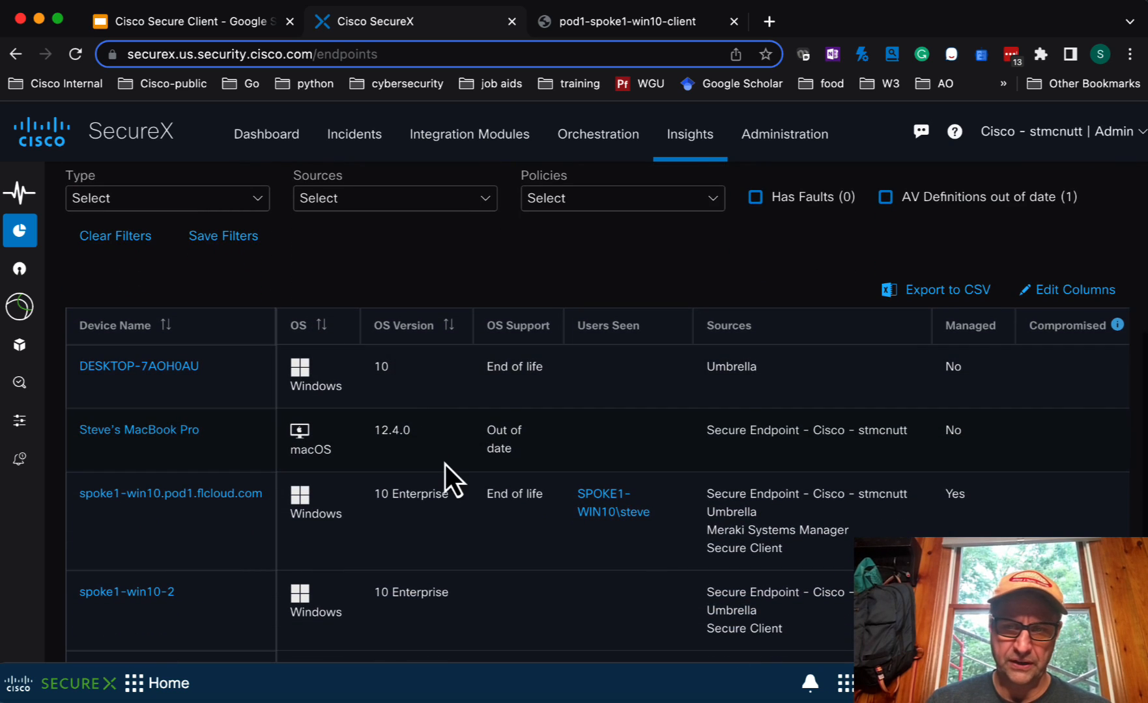
{"action": "scroll", "coordinate": [445, 464], "scroll_direction": "down", "scroll_amount": 3}
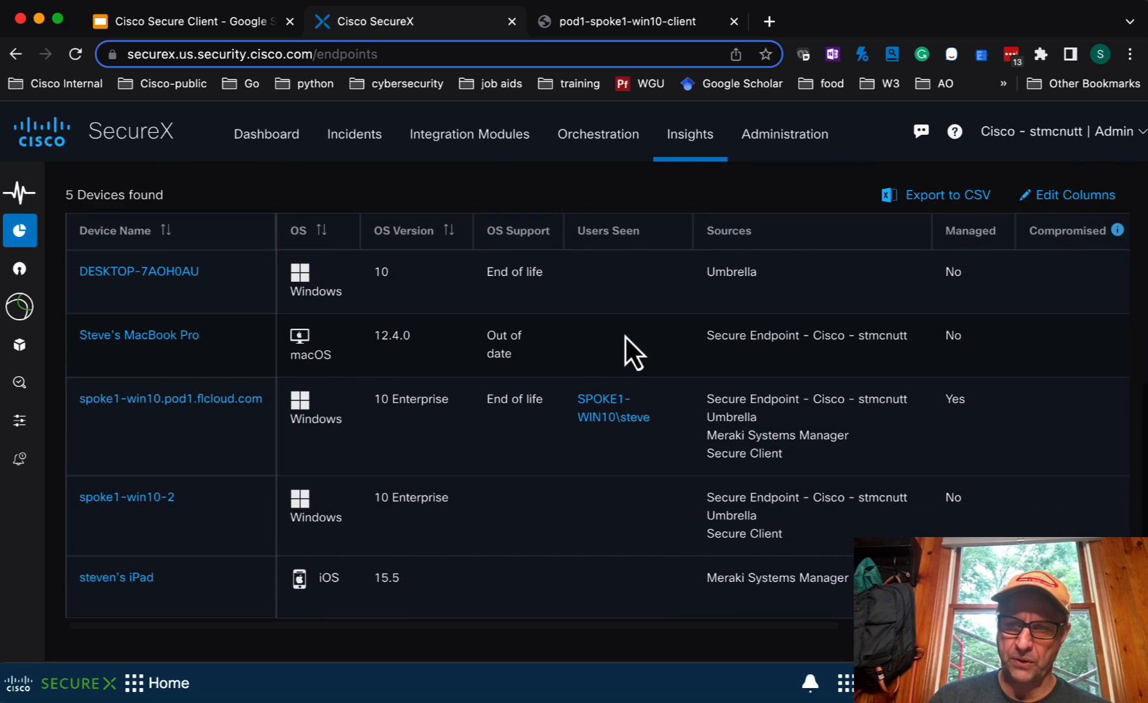
{"action": "left_click", "coordinate": [123, 335]}
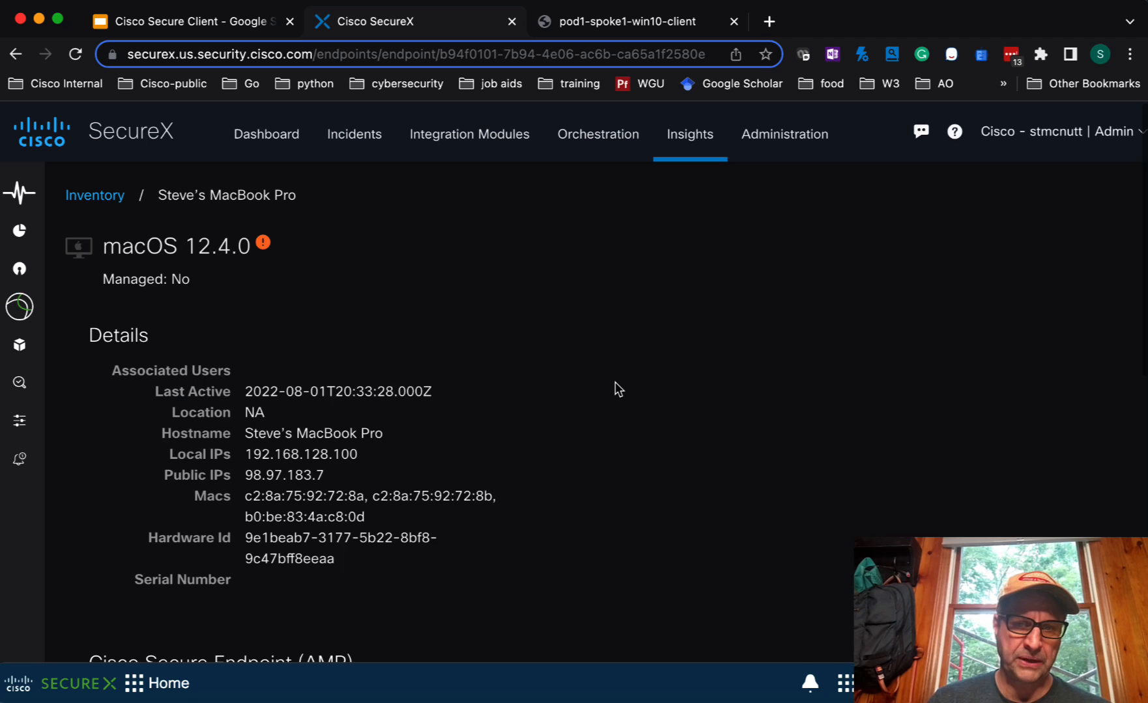
{"action": "double_click", "coordinate": [254, 412]}
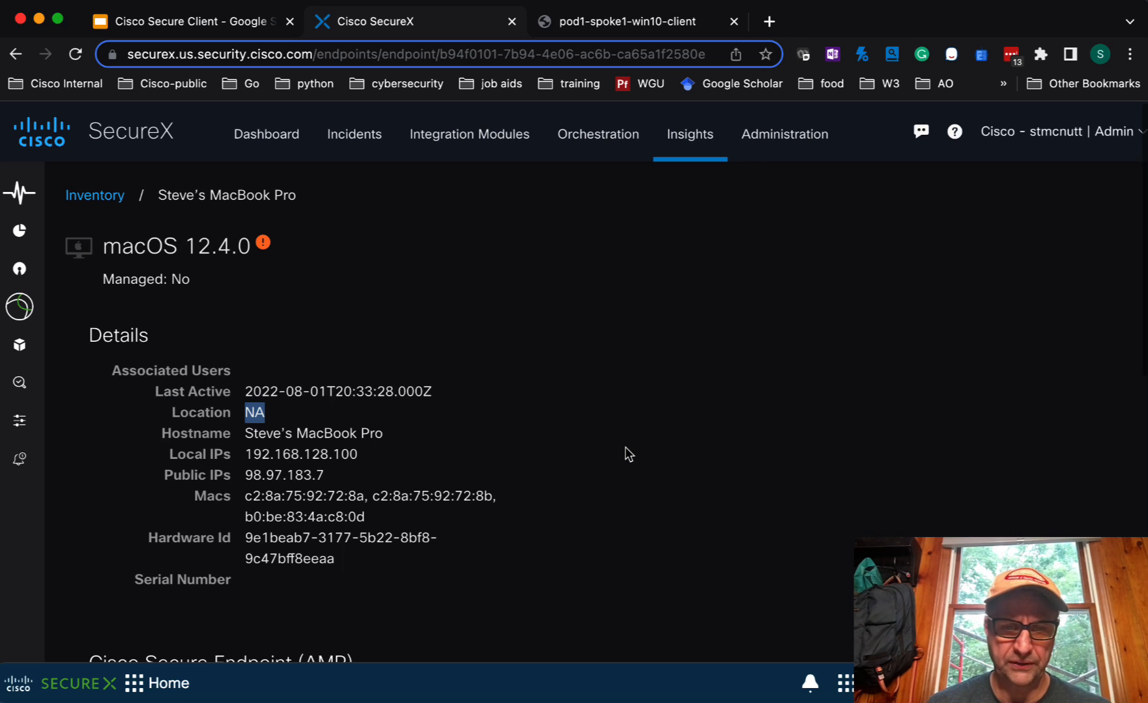
Review the MacBook Pro's Secure Endpoint status, vulnerabilities and security products, and recheck its general details.
{"action": "scroll", "coordinate": [625, 446], "scroll_direction": "down", "scroll_amount": 5}
{"action": "scroll", "coordinate": [461, 447], "scroll_direction": "down", "scroll_amount": 6}
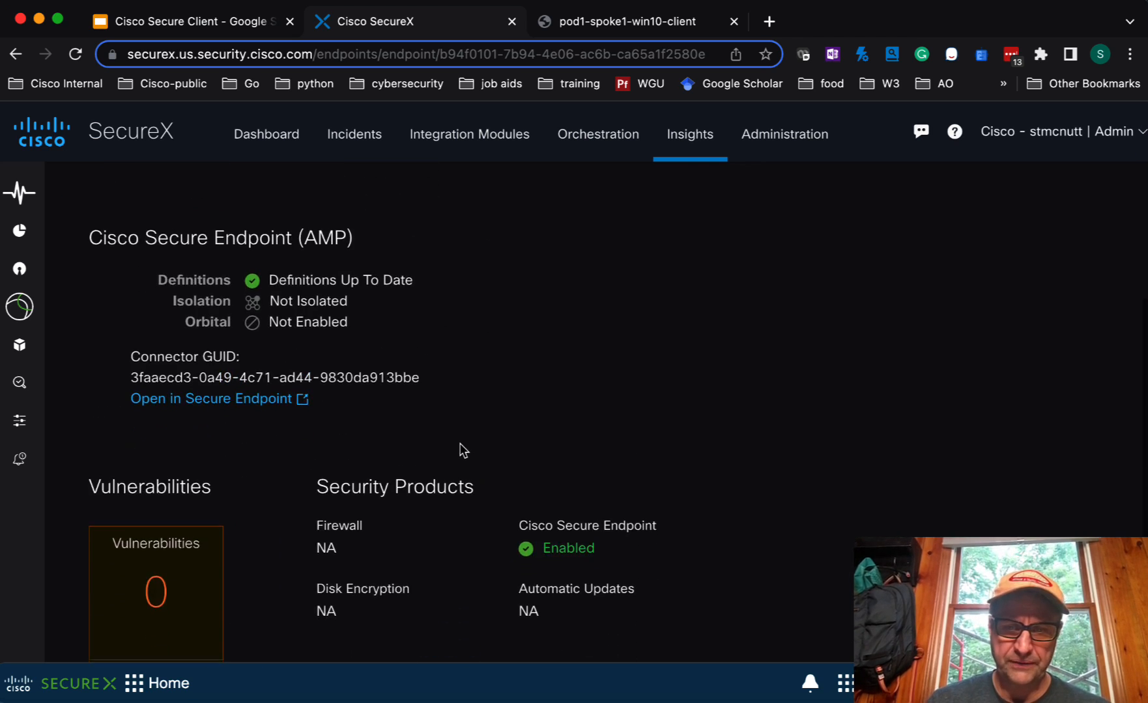
{"action": "scroll", "coordinate": [463, 451], "scroll_direction": "up", "scroll_amount": 7}
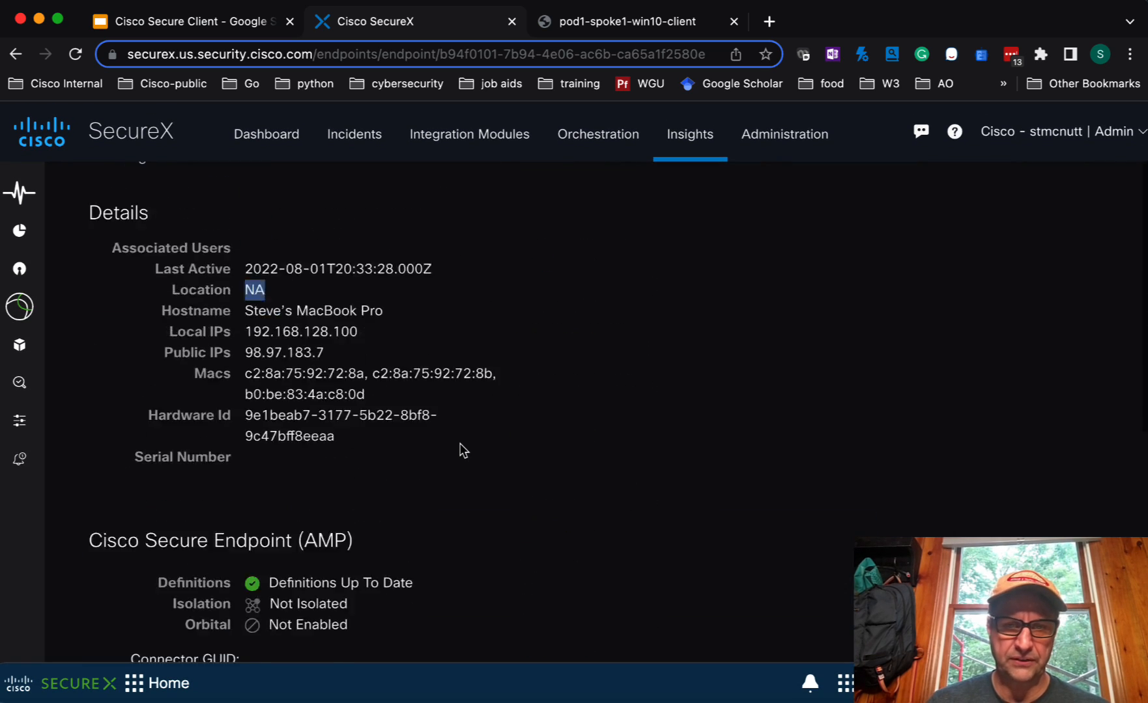
{"action": "mouse_move", "coordinate": [46, 236]}
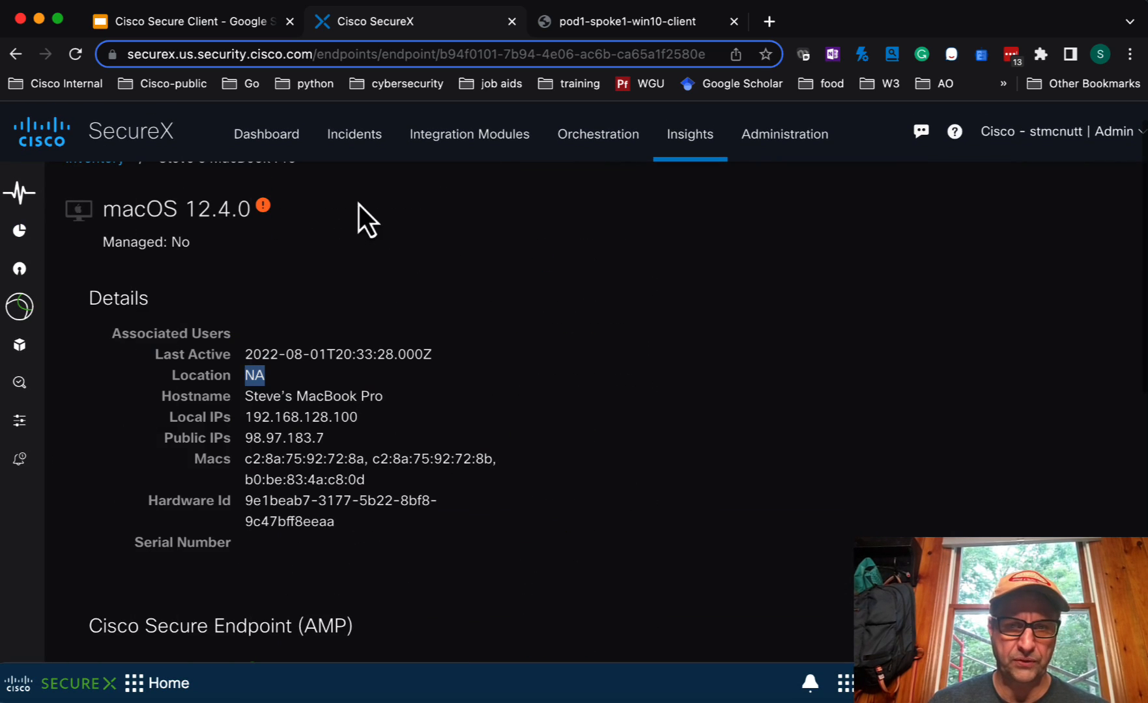
{"action": "scroll", "coordinate": [366, 210], "scroll_direction": "up", "scroll_amount": 2}
Go back to the inventory overview and look over the device list and its filter options.
{"action": "left_click", "coordinate": [104, 194]}
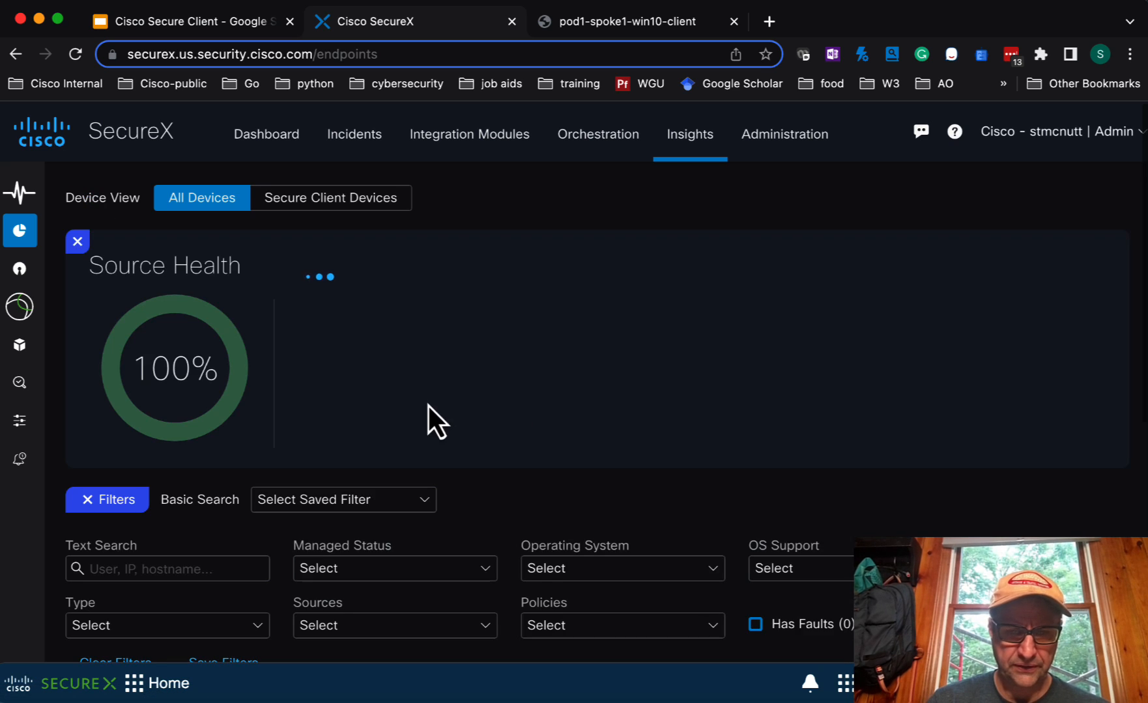
{"action": "scroll", "coordinate": [427, 407], "scroll_direction": "down", "scroll_amount": 6}
{"action": "scroll", "coordinate": [429, 408], "scroll_direction": "down", "scroll_amount": 2}
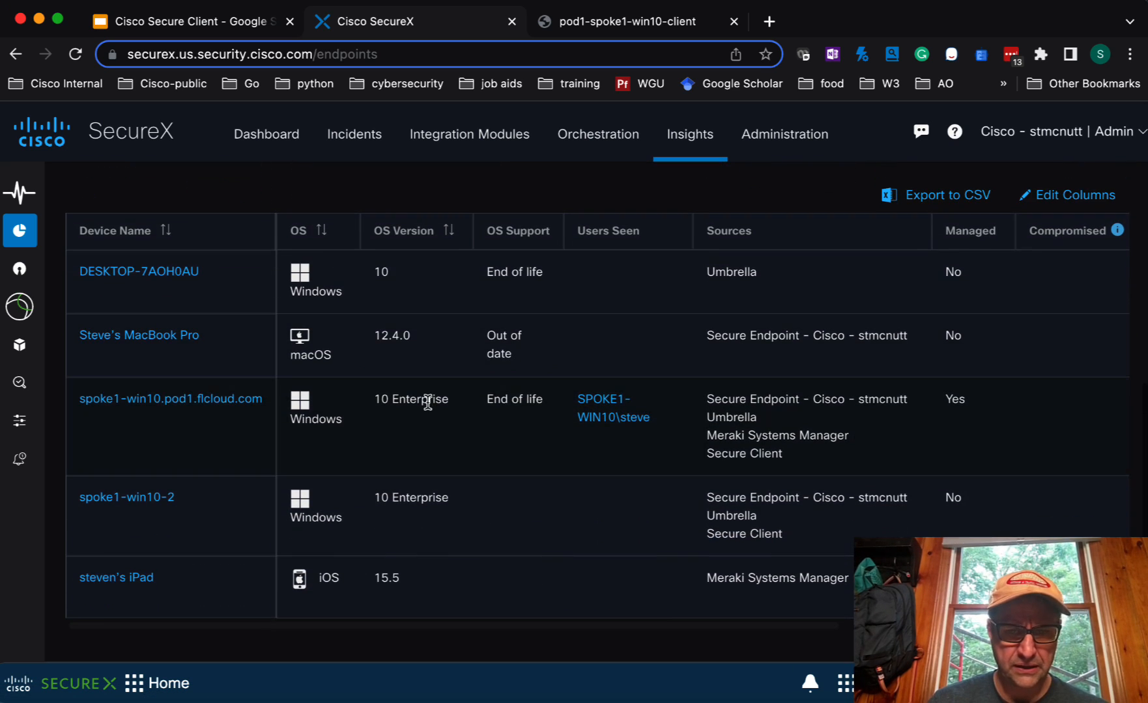
{"action": "scroll", "coordinate": [512, 493], "scroll_direction": "up", "scroll_amount": 5}
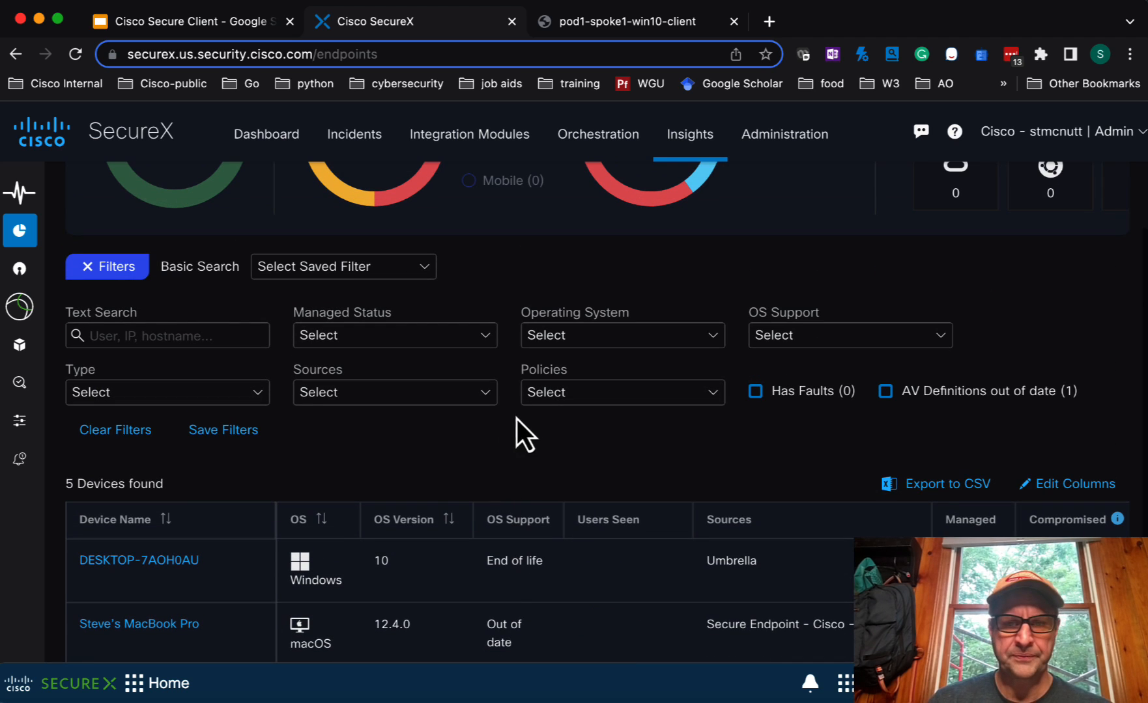
Open the Device Insights sources page and review the connected sources and the options for adding more.
{"action": "mouse_move", "coordinate": [25, 302]}
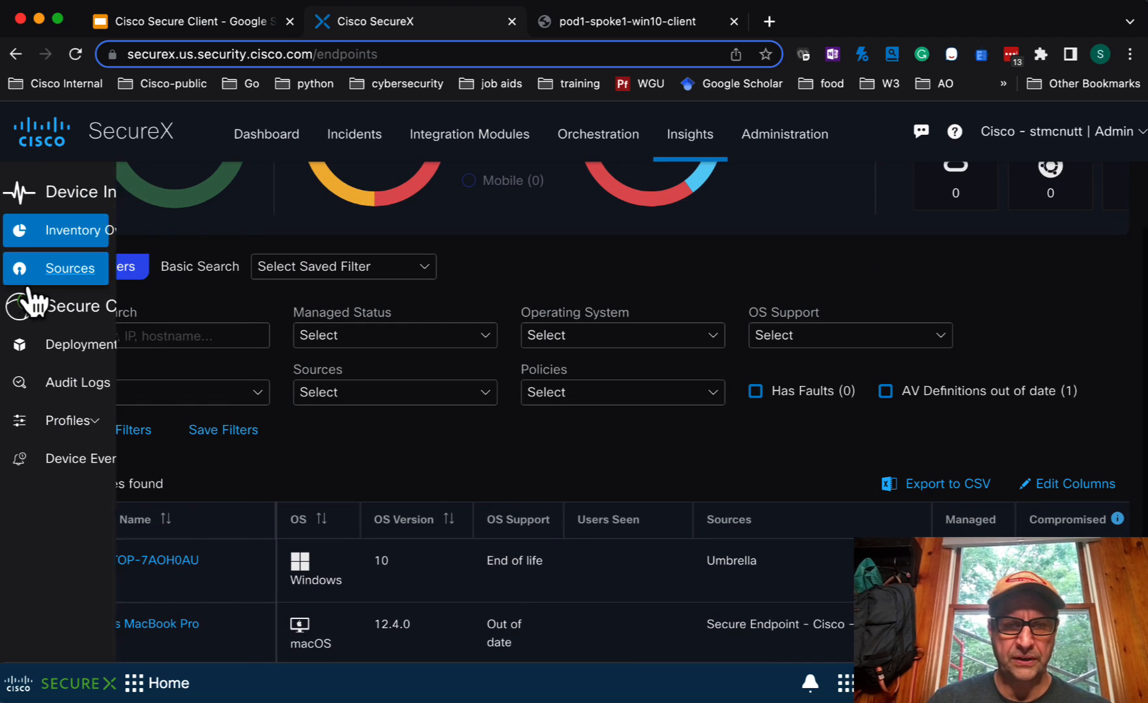
{"action": "left_click", "coordinate": [70, 272]}
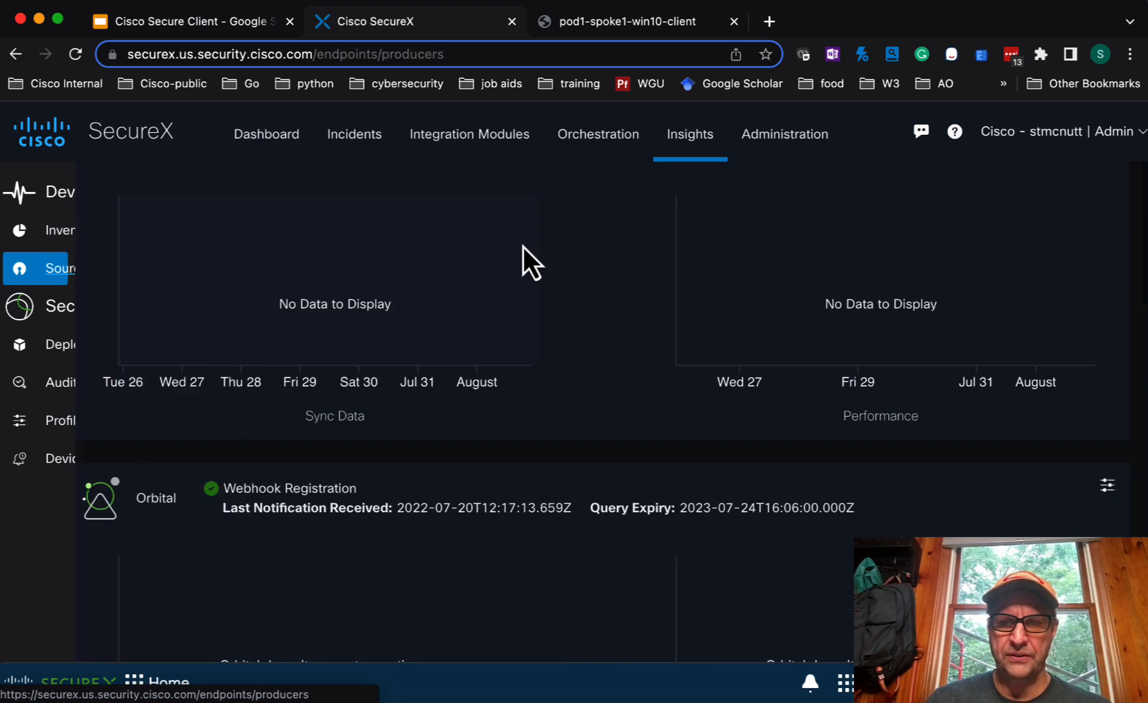
{"action": "scroll", "coordinate": [557, 255], "scroll_direction": "up", "scroll_amount": 3}
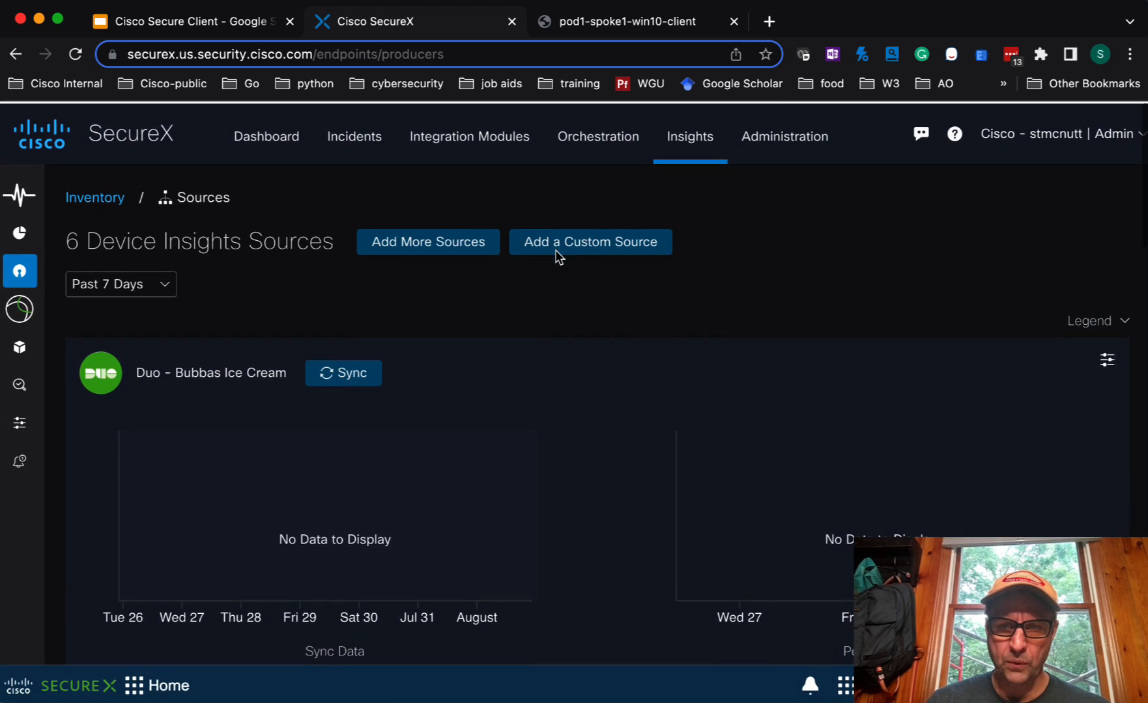
{"action": "scroll", "coordinate": [557, 257], "scroll_direction": "down", "scroll_amount": 5}
{"action": "scroll", "coordinate": [557, 256], "scroll_direction": "up", "scroll_amount": 5}
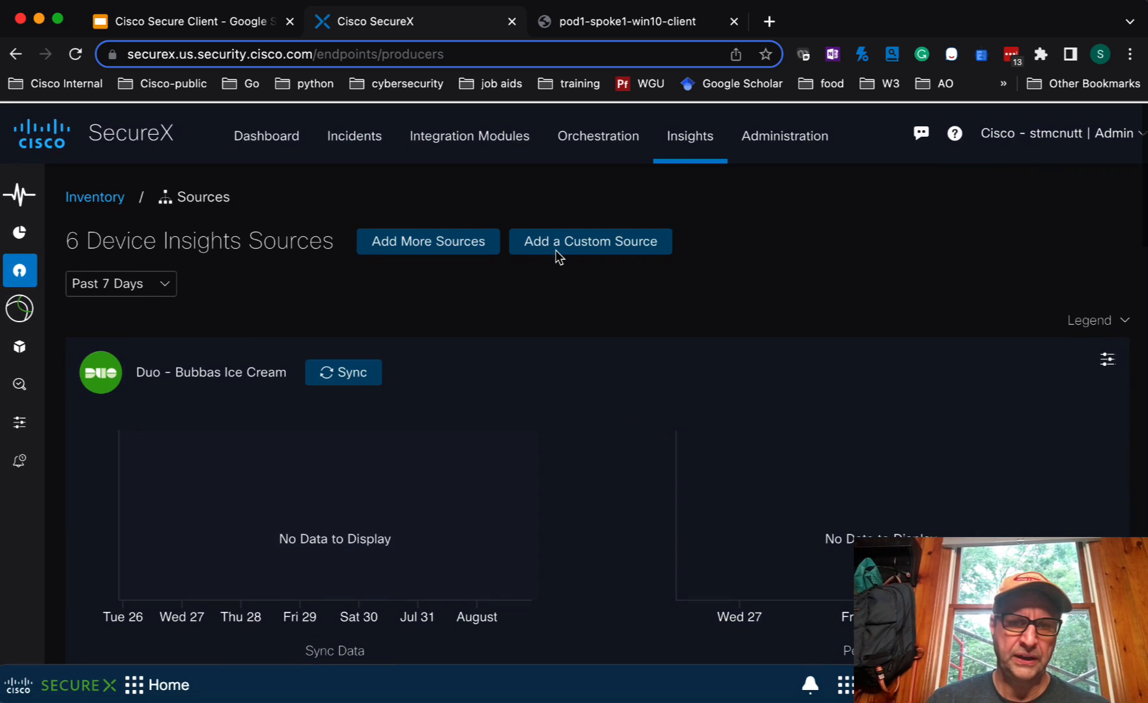
{"action": "scroll", "coordinate": [560, 262], "scroll_direction": "down", "scroll_amount": 1}
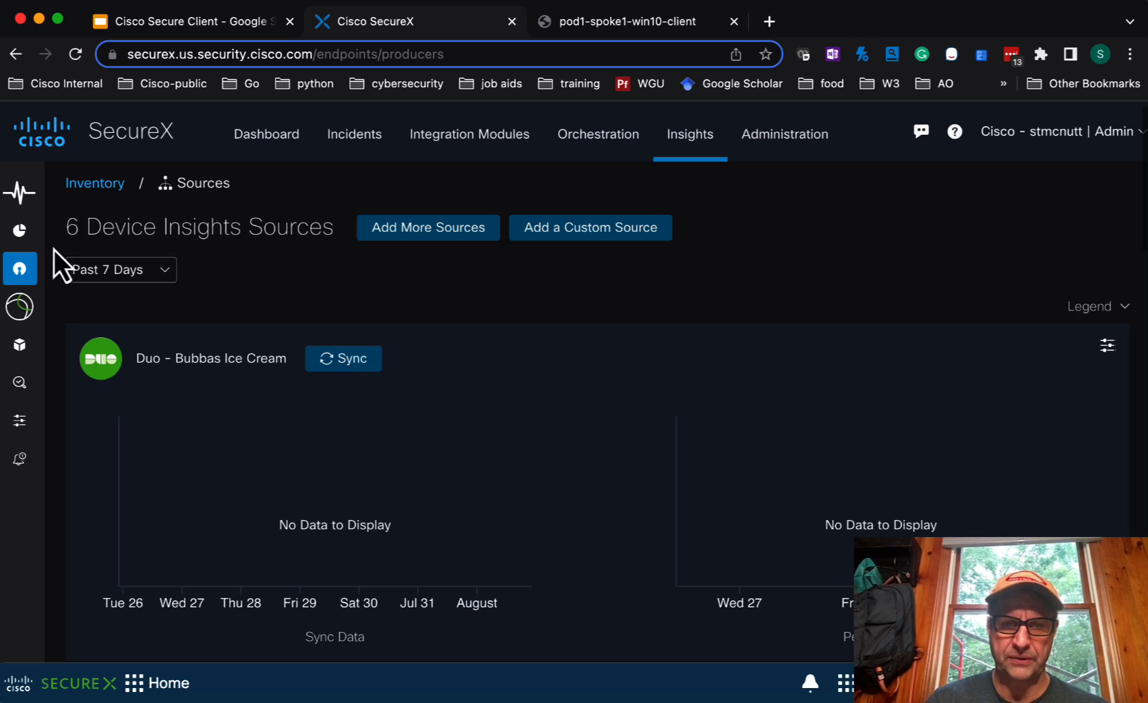
Trigger a sync for the Duo - Bubbas Ice Cream and Meraki Systems Manager sources and check the Duo sync status.
{"action": "mouse_move", "coordinate": [33, 237]}
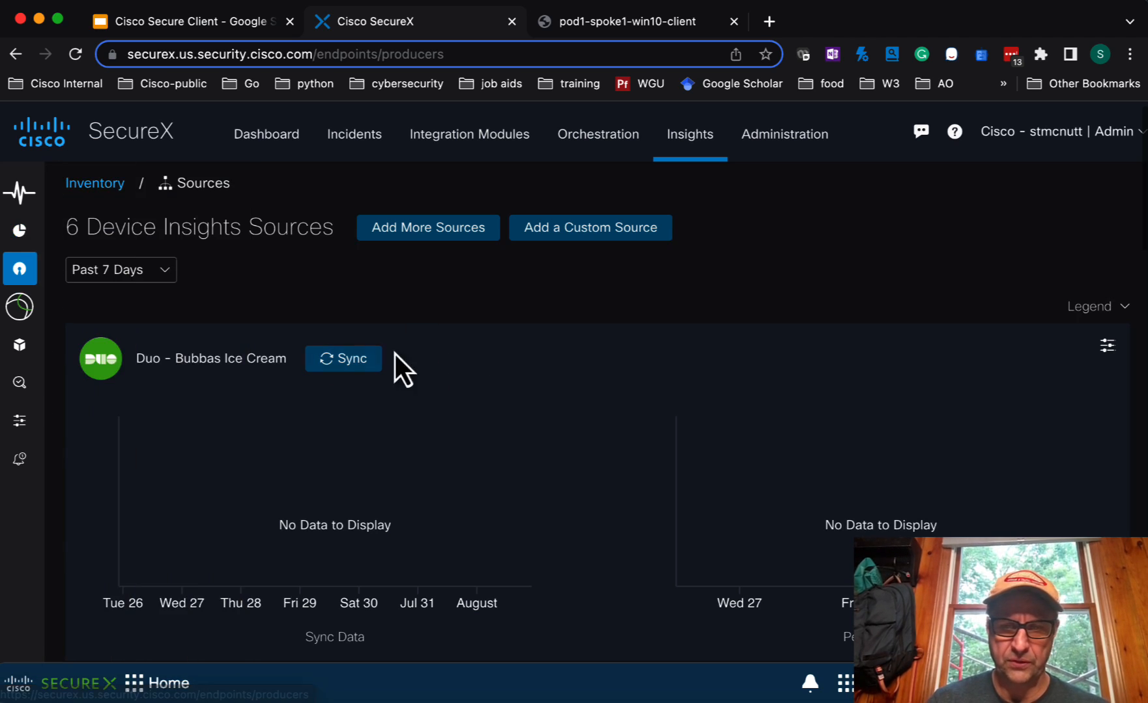
{"action": "left_click", "coordinate": [346, 357]}
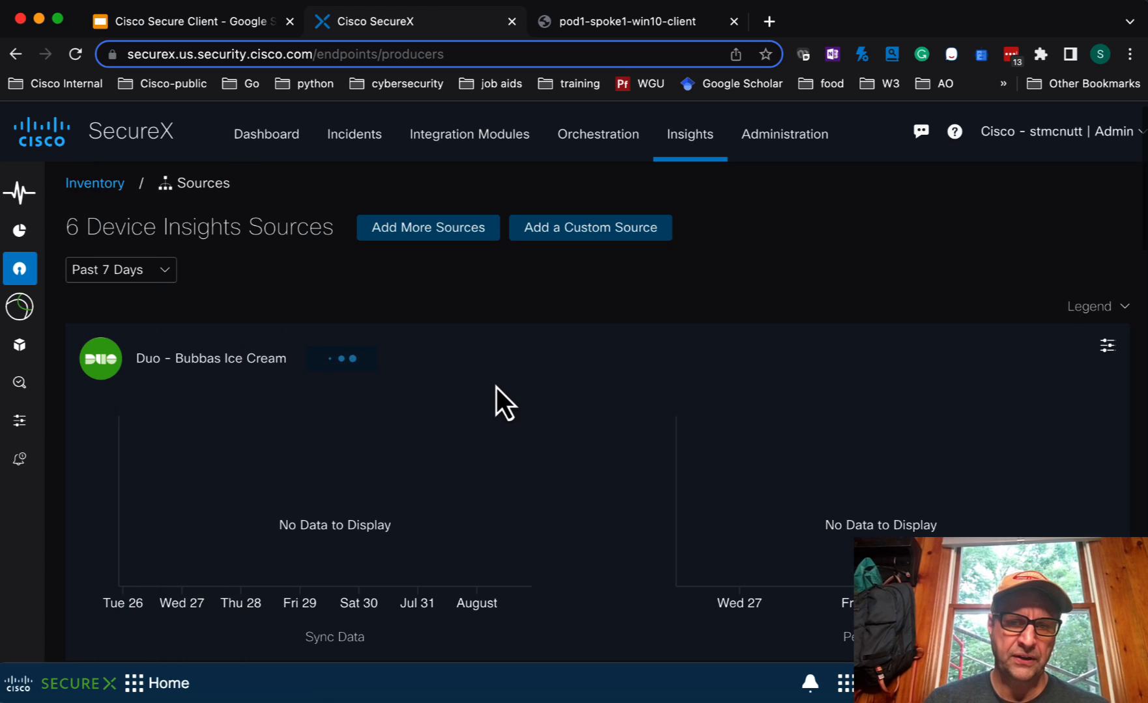
{"action": "scroll", "coordinate": [498, 390], "scroll_direction": "down", "scroll_amount": 10}
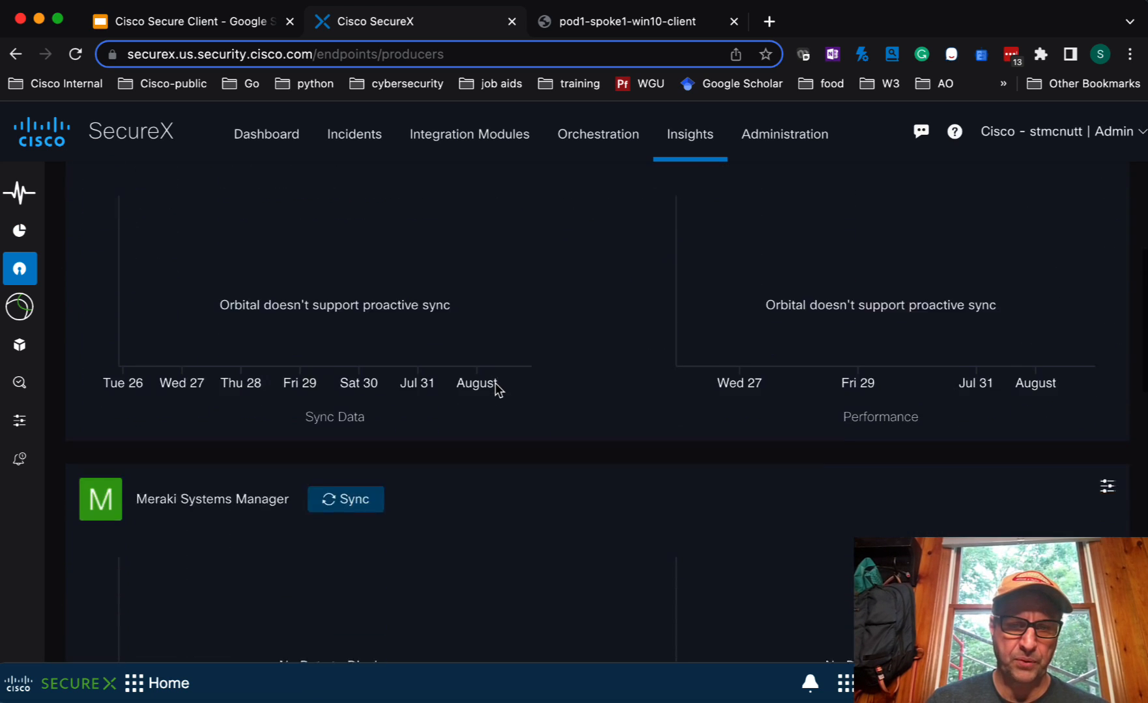
{"action": "left_click", "coordinate": [340, 381]}
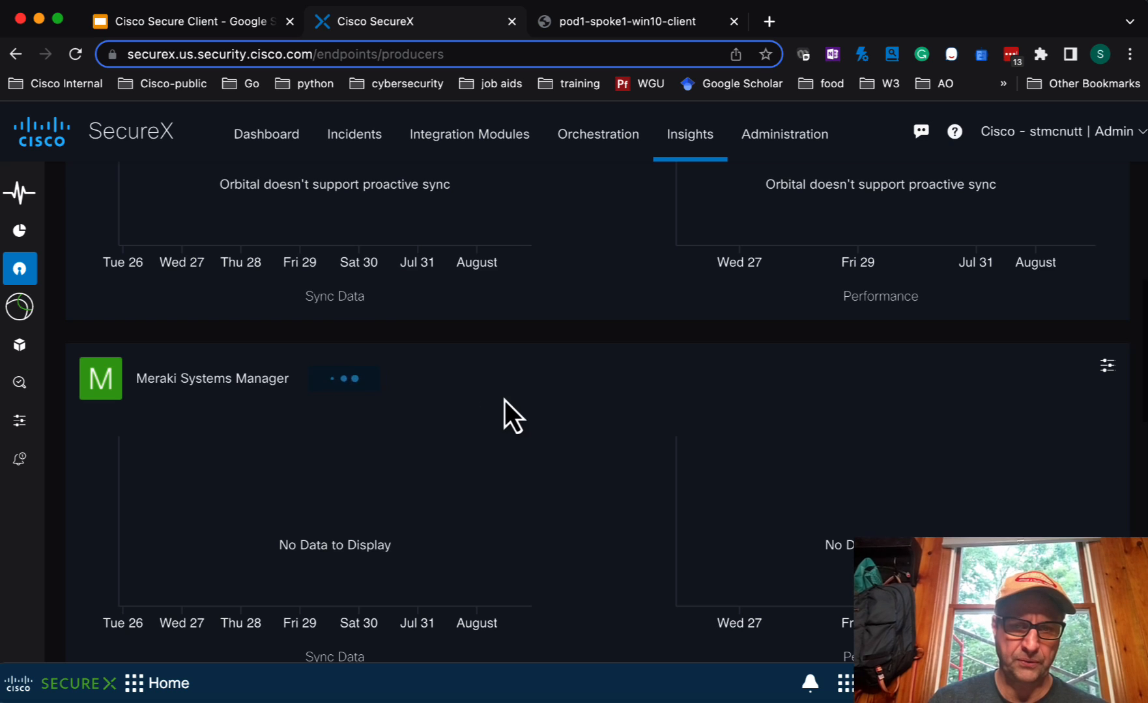
{"action": "scroll", "coordinate": [505, 404], "scroll_direction": "up", "scroll_amount": 1}
{"action": "scroll", "coordinate": [505, 400], "scroll_direction": "up", "scroll_amount": 8}
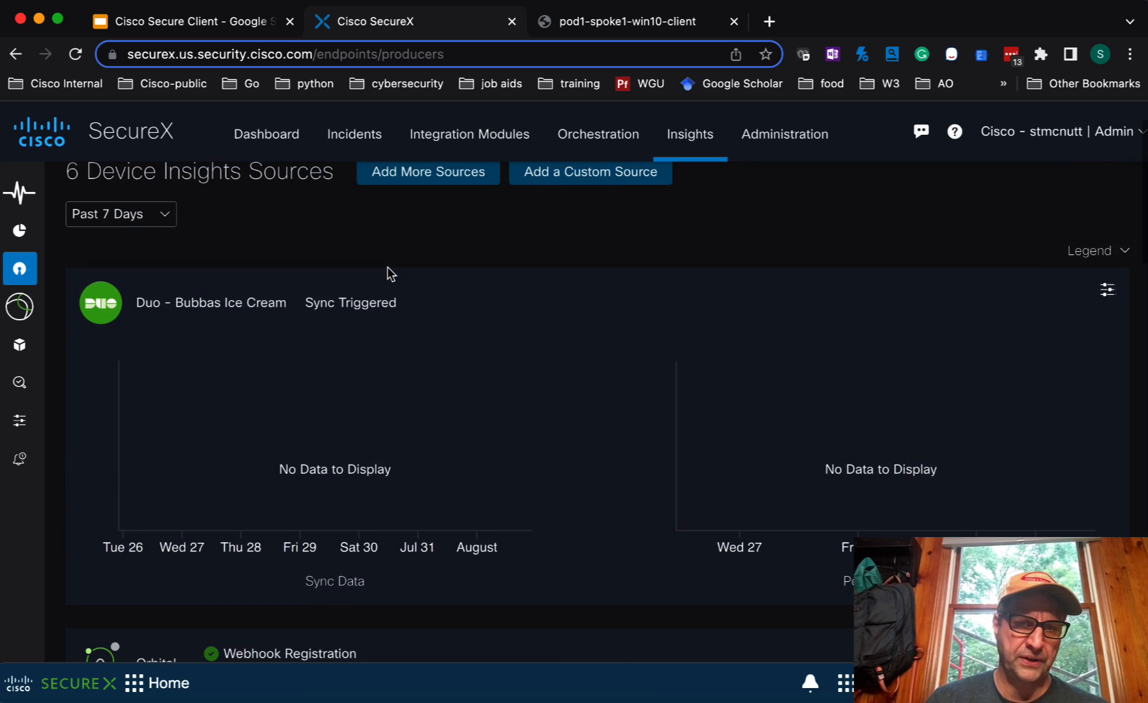
Review the remaining Device Insights sources, including Orbital, Secure Client and Secure Endpoint, and return to the source-adding options.
{"action": "scroll", "coordinate": [388, 269], "scroll_direction": "down", "scroll_amount": 10}
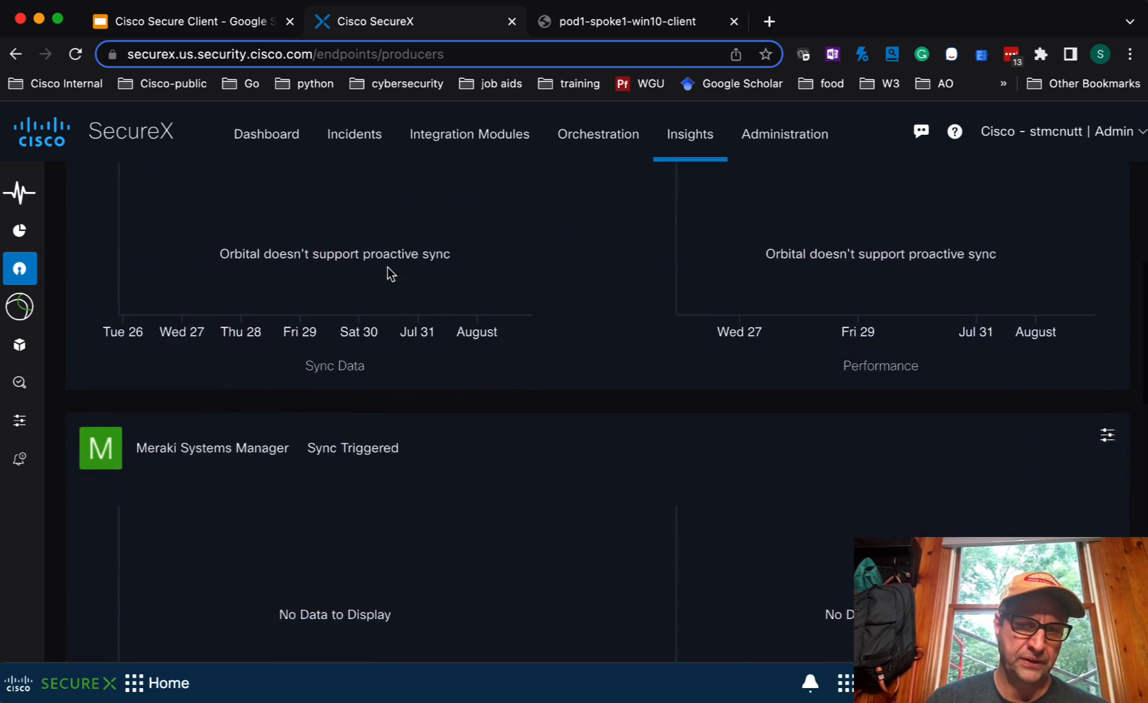
{"action": "scroll", "coordinate": [388, 268], "scroll_direction": "down", "scroll_amount": 6}
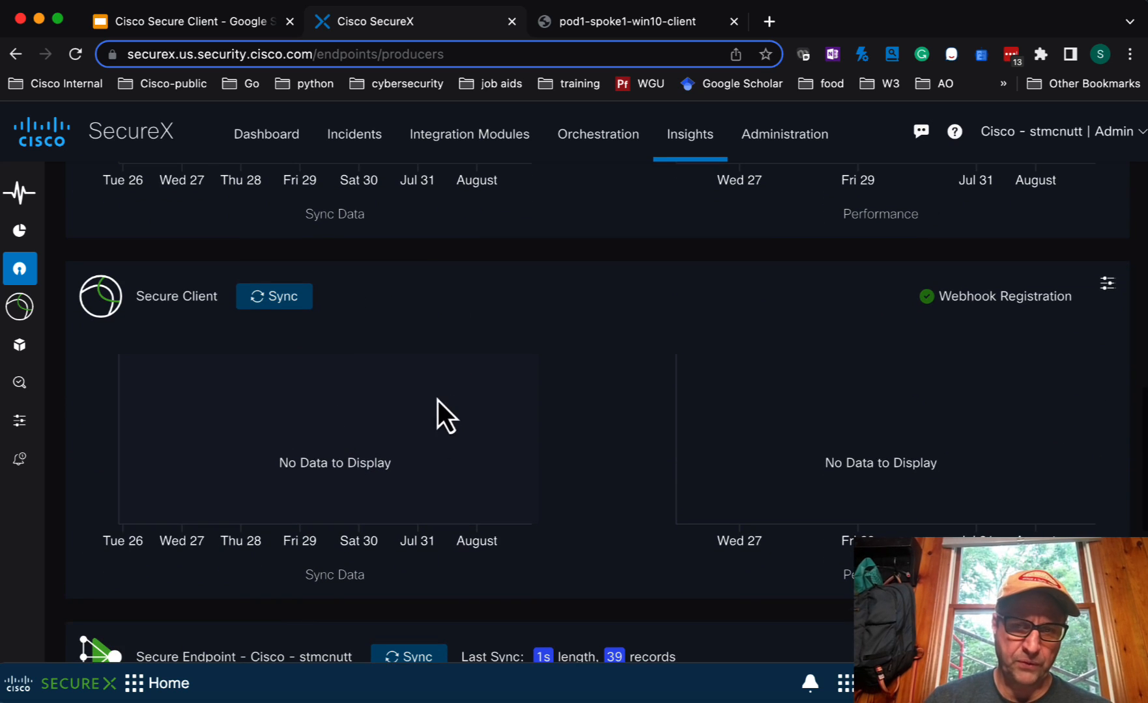
{"action": "scroll", "coordinate": [518, 424], "scroll_direction": "down", "scroll_amount": 5}
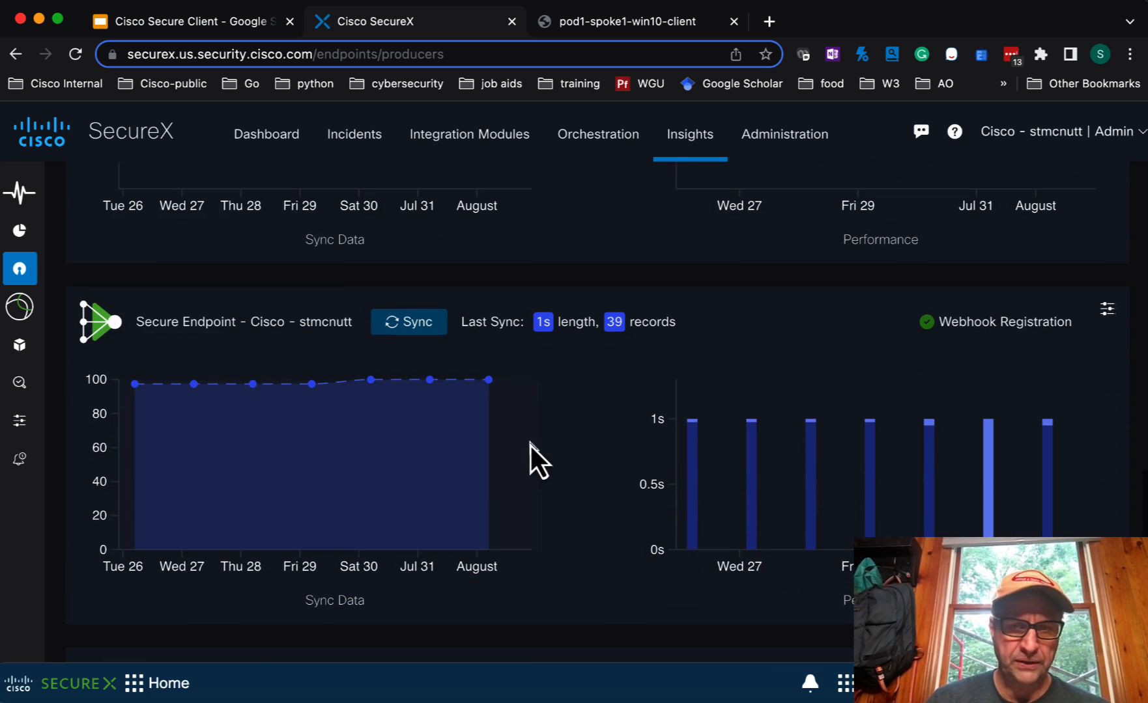
{"action": "scroll", "coordinate": [531, 446], "scroll_direction": "up", "scroll_amount": 20}
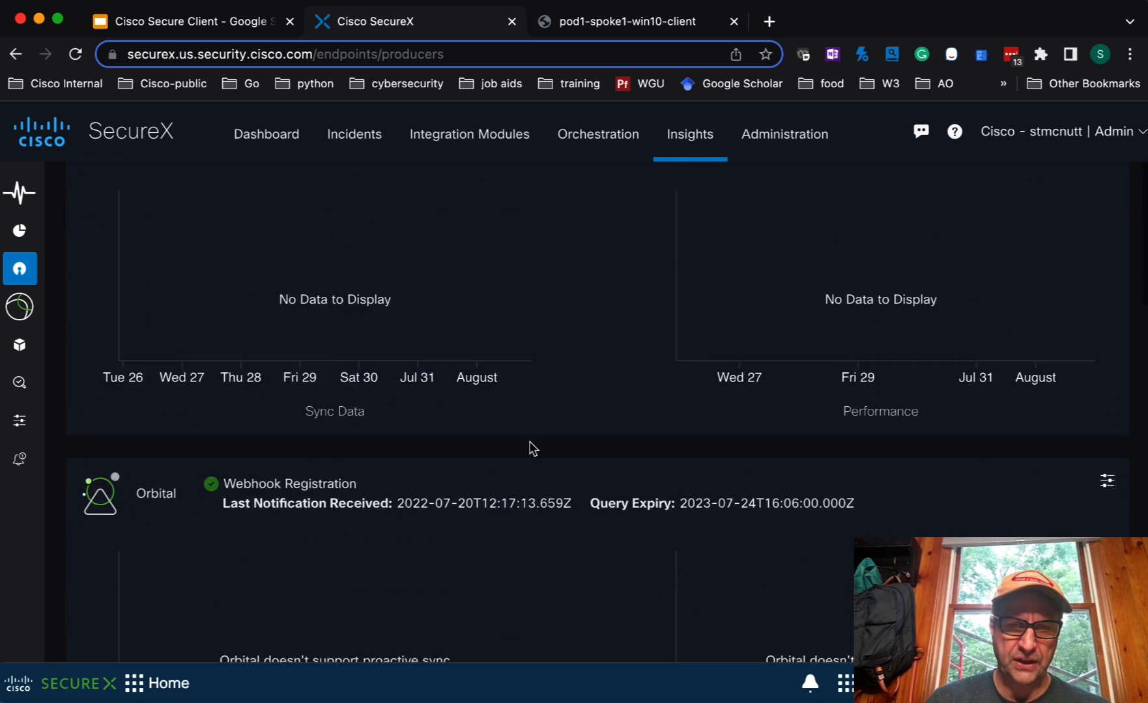
{"action": "scroll", "coordinate": [531, 446], "scroll_direction": "up", "scroll_amount": 4}
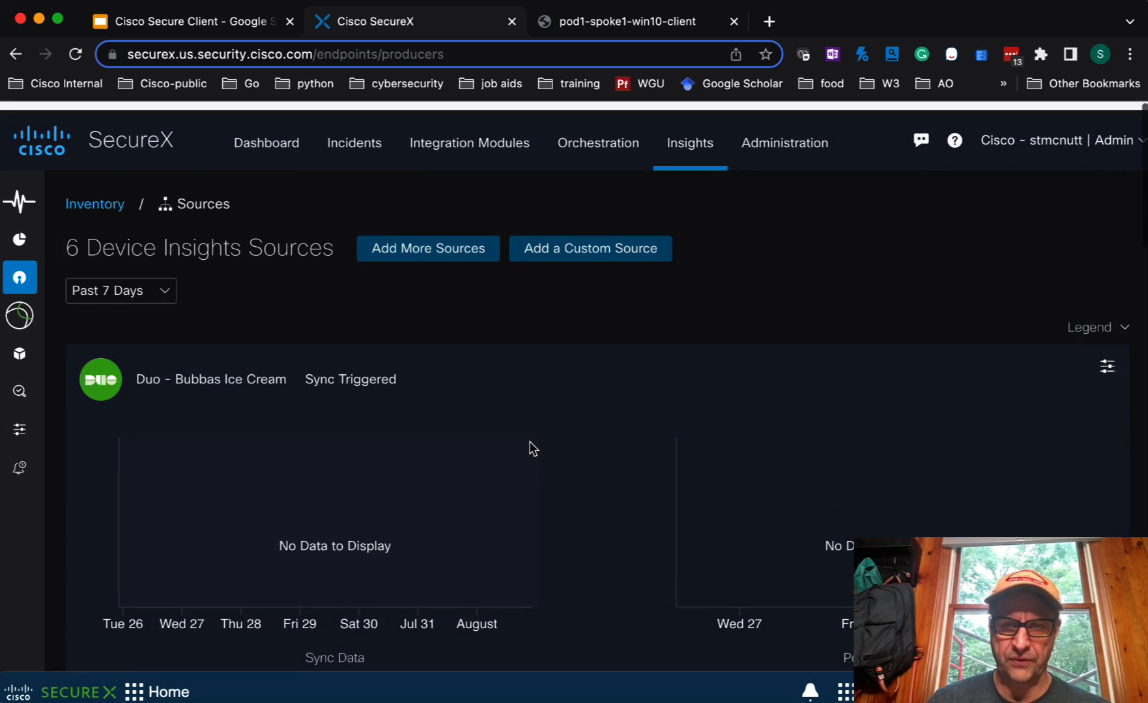
Open the available integration modules and look through the Cisco modules that can be added.
{"action": "left_click", "coordinate": [435, 146]}
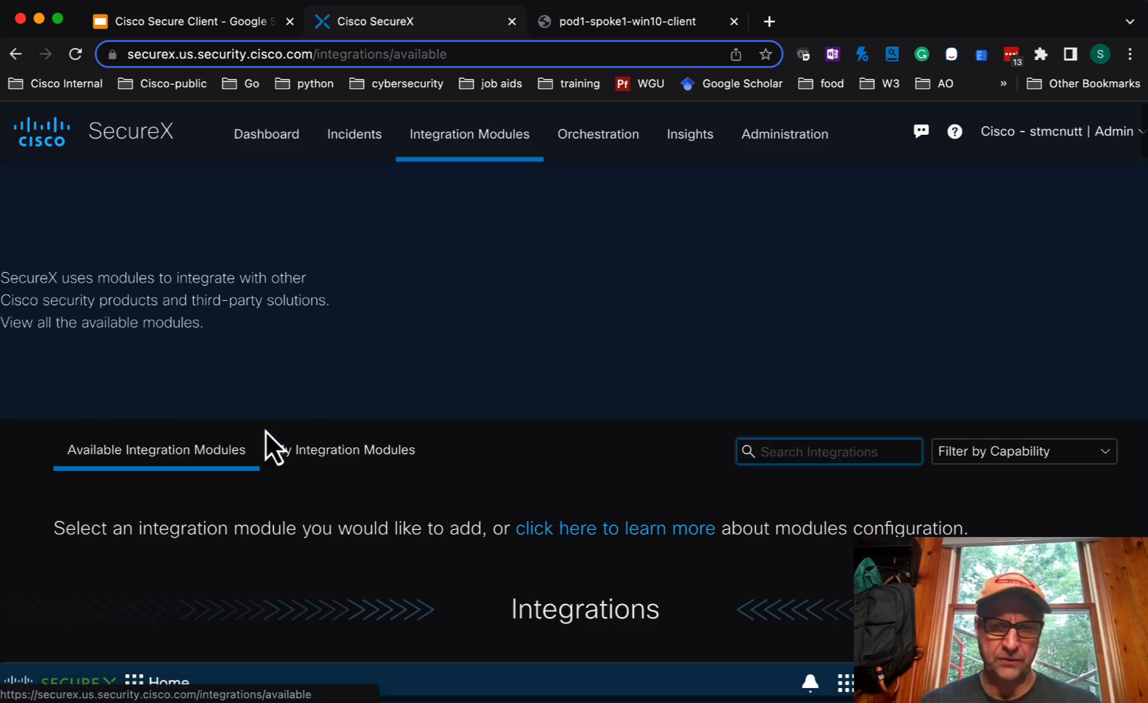
{"action": "scroll", "coordinate": [612, 446], "scroll_direction": "down", "scroll_amount": 10}
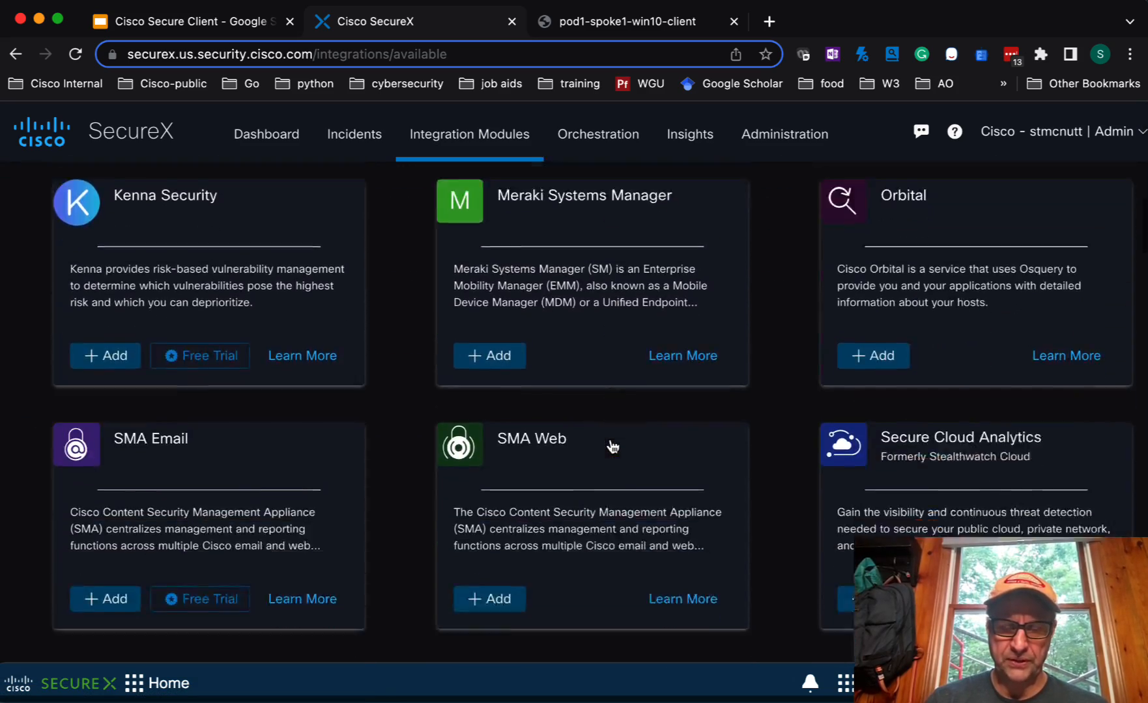
{"action": "scroll", "coordinate": [611, 446], "scroll_direction": "down", "scroll_amount": 3}
{"action": "scroll", "coordinate": [611, 446], "scroll_direction": "up", "scroll_amount": 4}
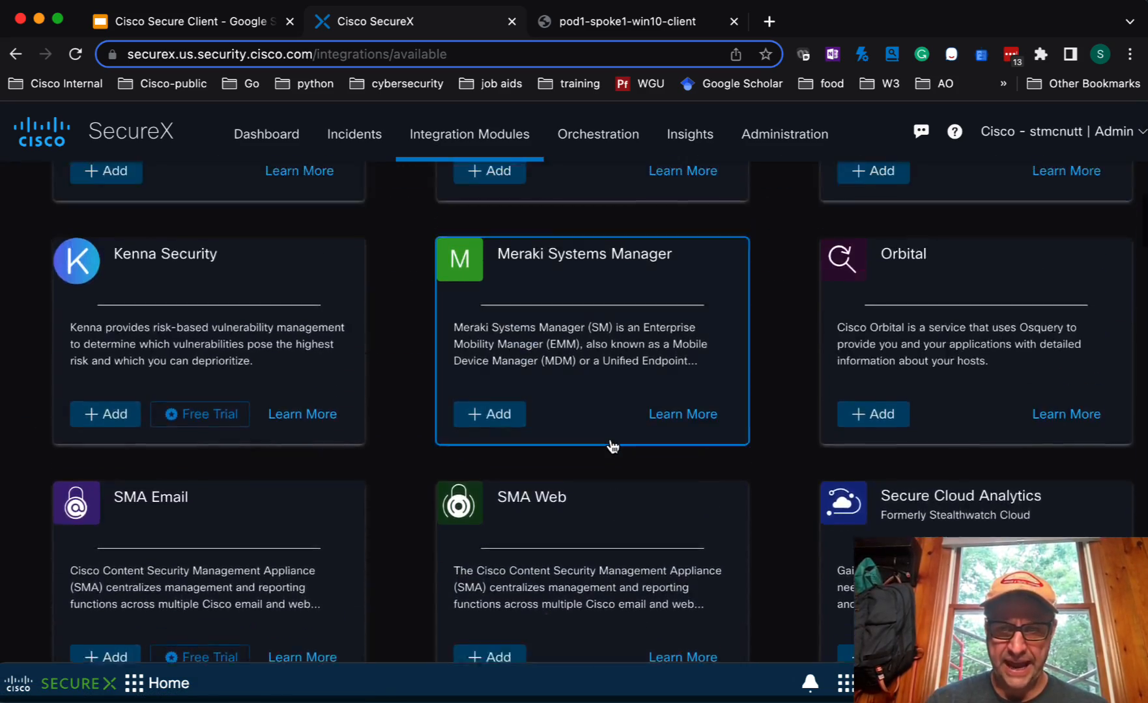
{"action": "scroll", "coordinate": [611, 446], "scroll_direction": "up", "scroll_amount": 10}
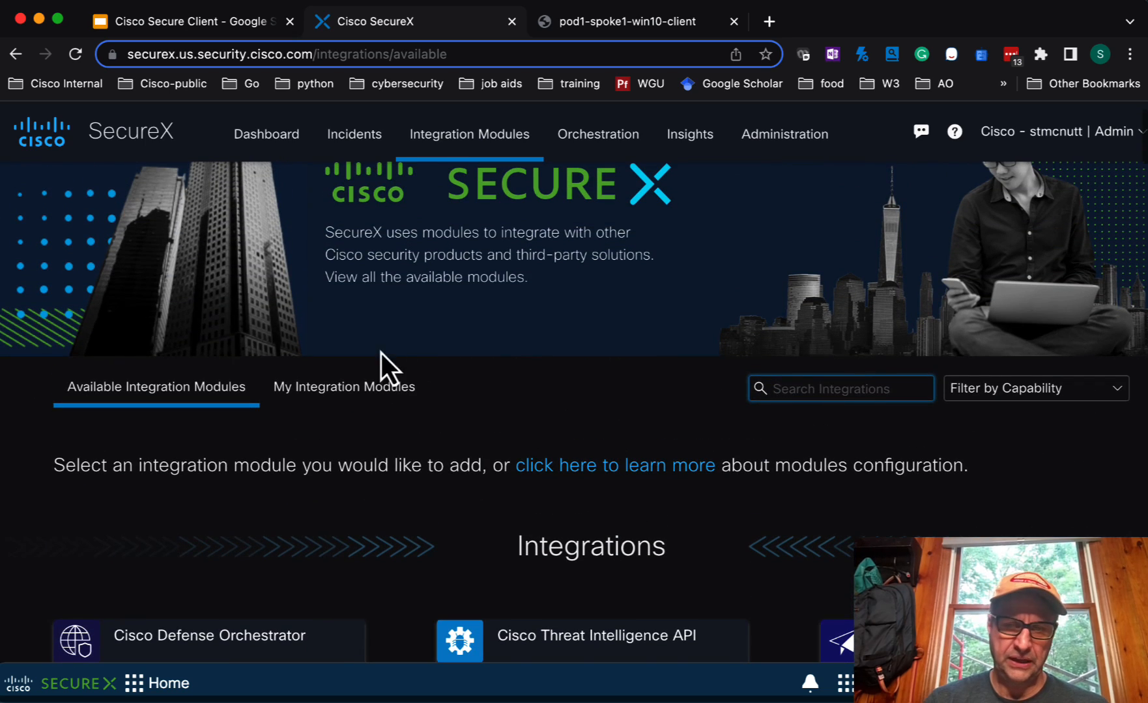
Show the organization's own integration modules and review the integrated products, including Secure Endpoint, Umbrella, Device Insights and Duo.
{"action": "left_click", "coordinate": [325, 389]}
{"action": "scroll", "coordinate": [624, 456], "scroll_direction": "down", "scroll_amount": 2}
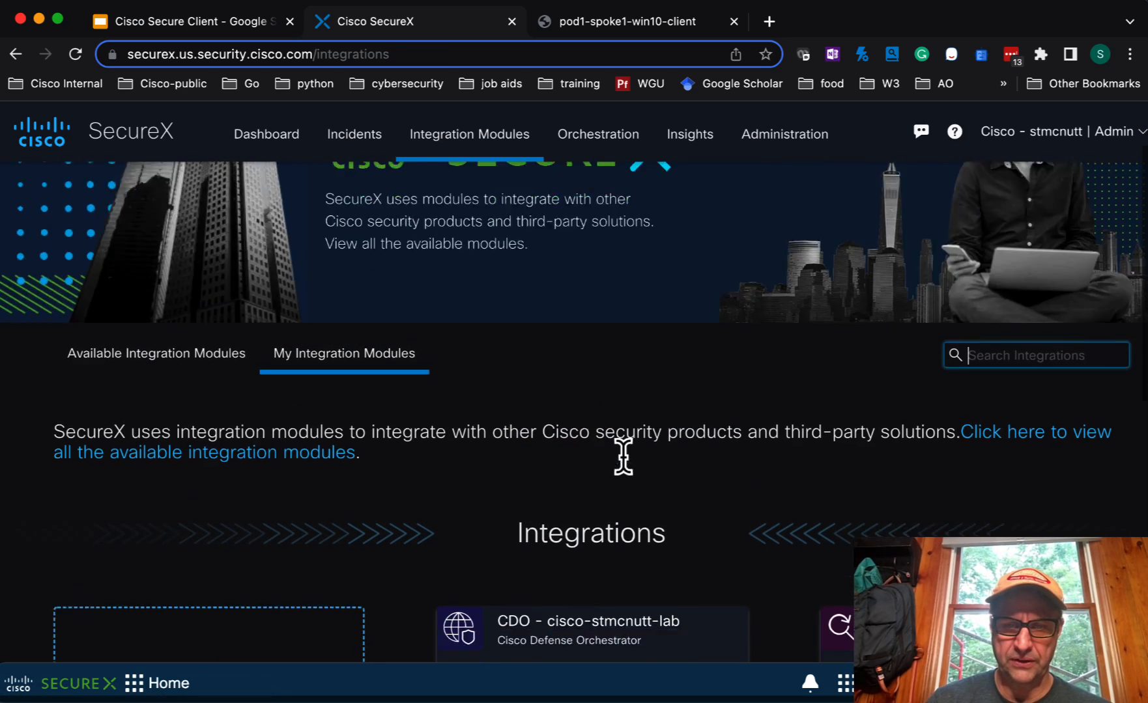
{"action": "scroll", "coordinate": [623, 456], "scroll_direction": "down", "scroll_amount": 8}
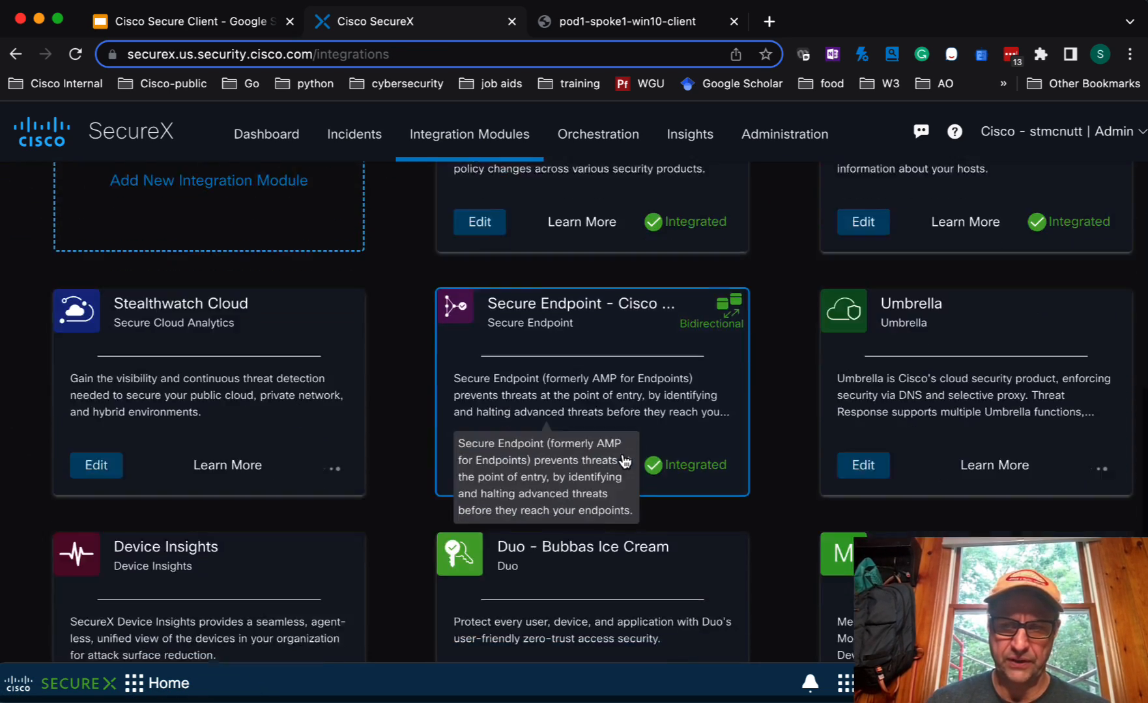
{"action": "scroll", "coordinate": [623, 460], "scroll_direction": "down", "scroll_amount": 2}
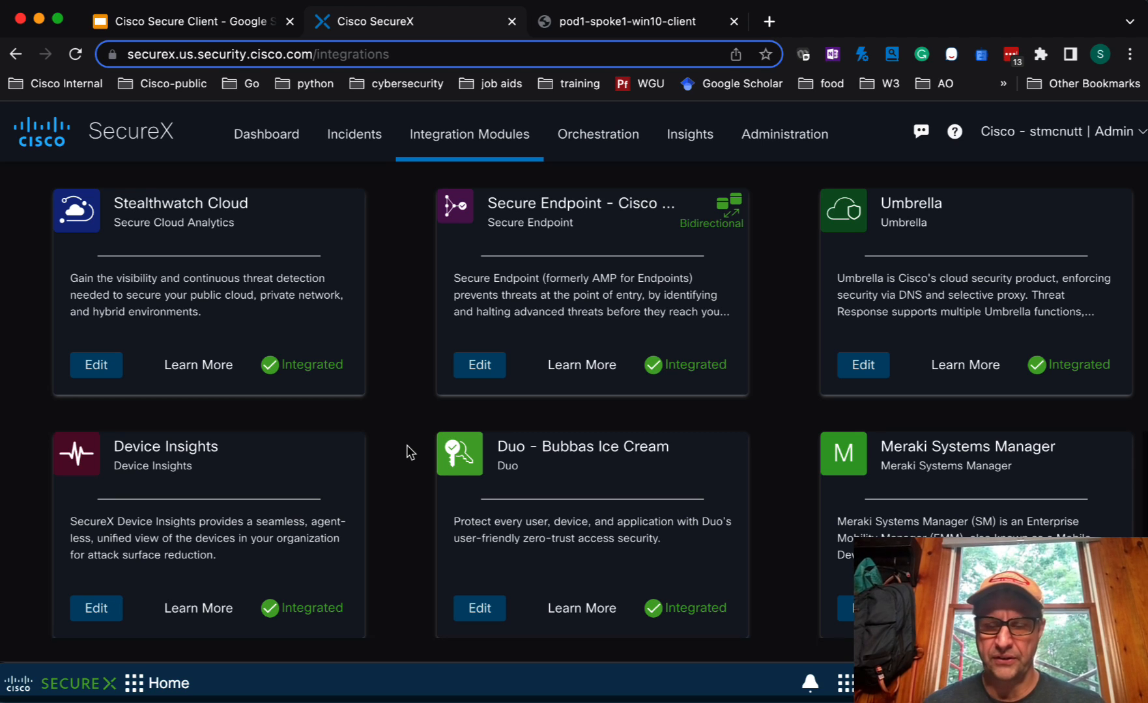
{"action": "scroll", "coordinate": [407, 453], "scroll_direction": "up", "scroll_amount": 5}
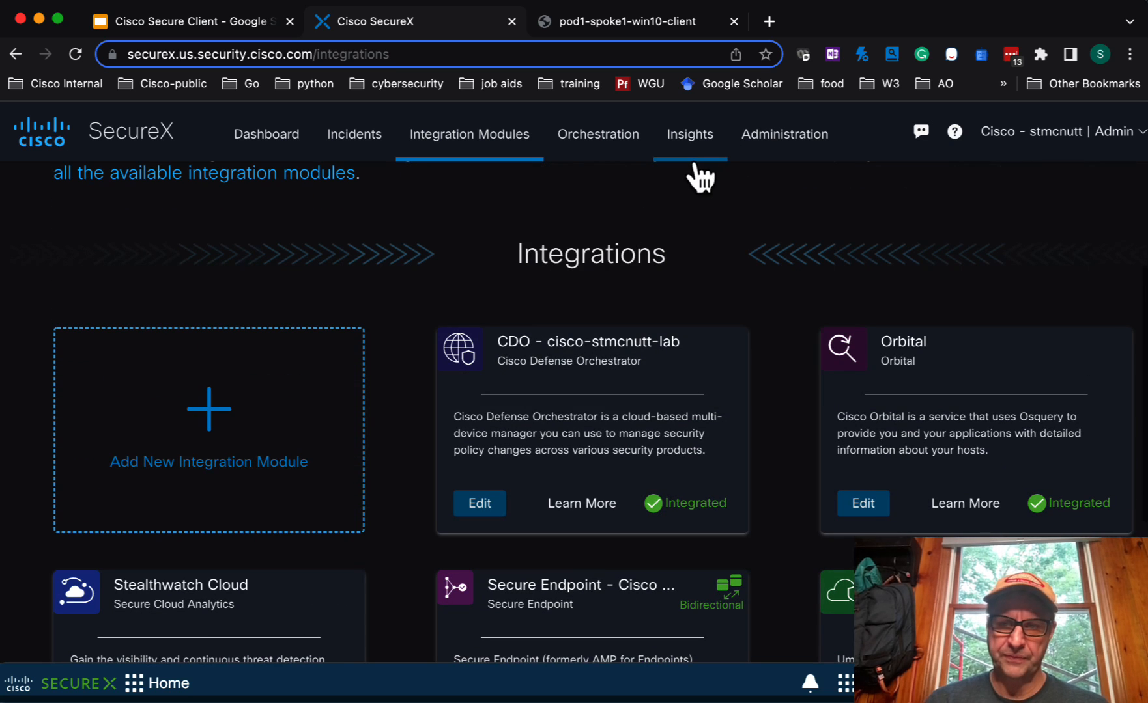
{"action": "scroll", "coordinate": [563, 509], "scroll_direction": "down", "scroll_amount": 4}
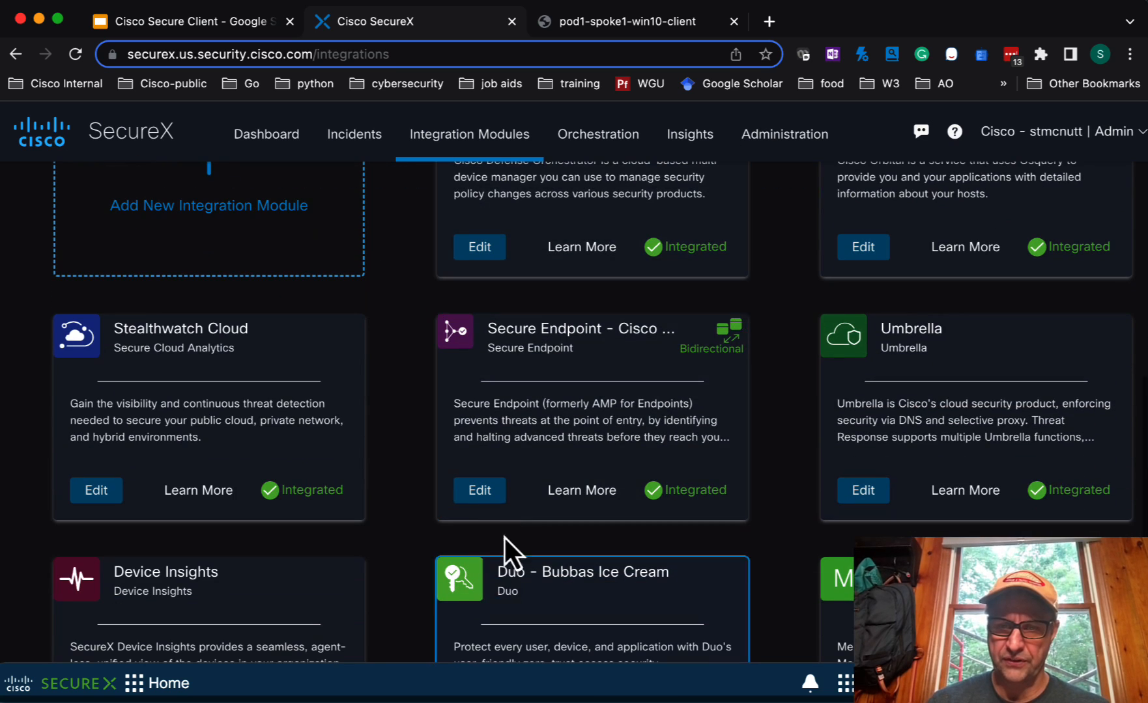
Return to Insights and reopen the Device Insights sources to view the Meraki Systems Manager entry.
{"action": "left_click", "coordinate": [696, 142]}
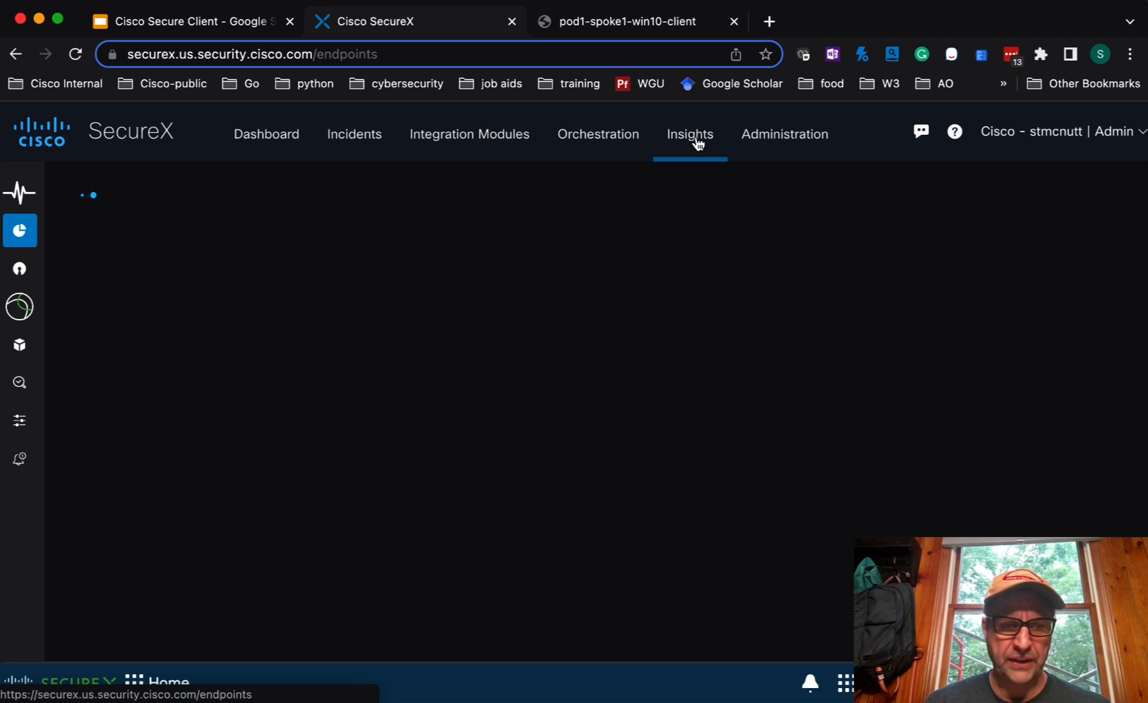
{"action": "mouse_move", "coordinate": [12, 280]}
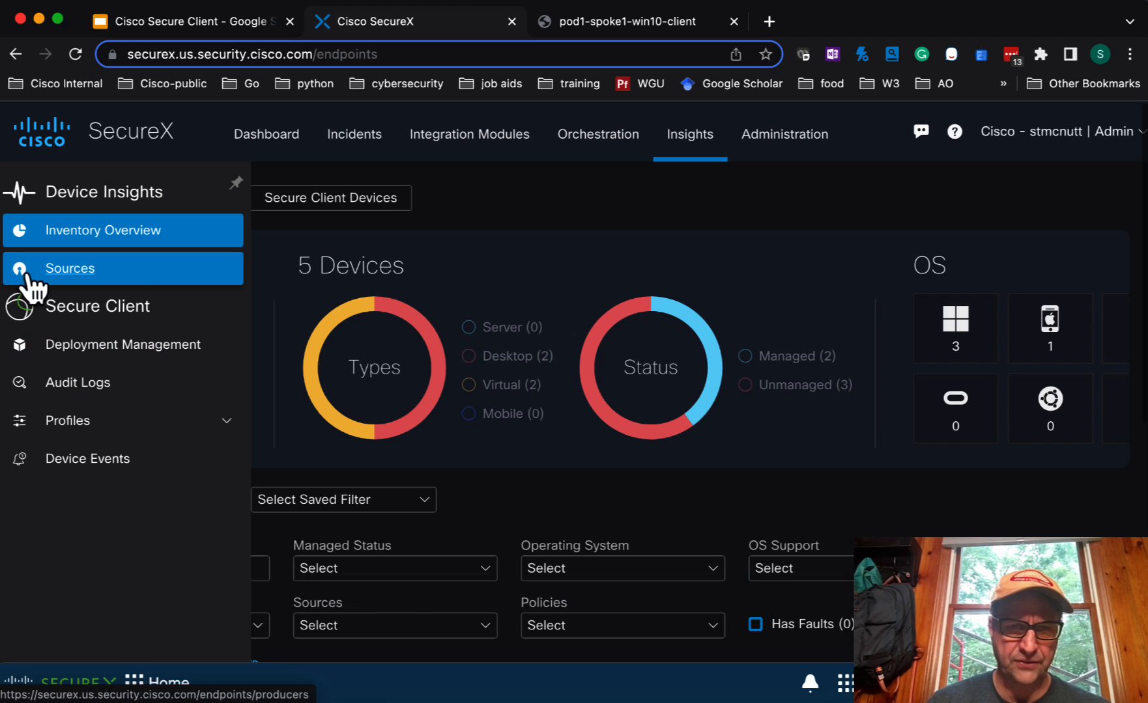
{"action": "left_click", "coordinate": [29, 272]}
{"action": "scroll", "coordinate": [417, 382], "scroll_direction": "down", "scroll_amount": 5}
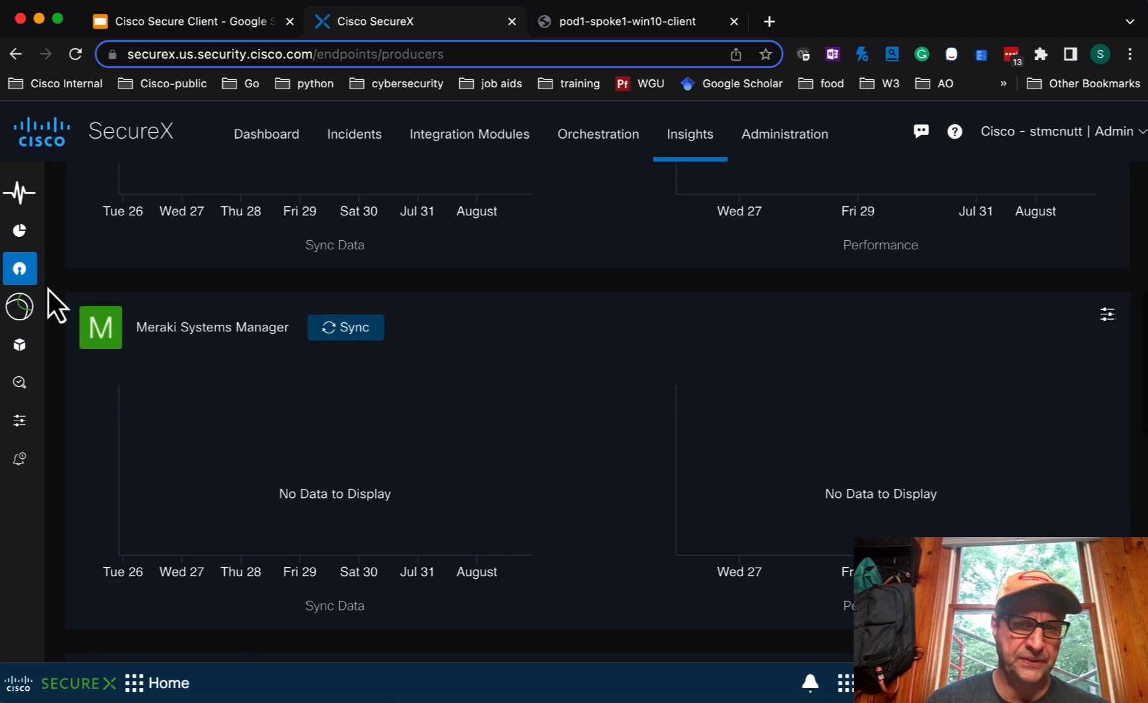
Open the CLOUD_MGMT profile in the Secure Client Cloud Management profiles and examine its Identity Service Settings.
{"action": "mouse_move", "coordinate": [13, 308]}
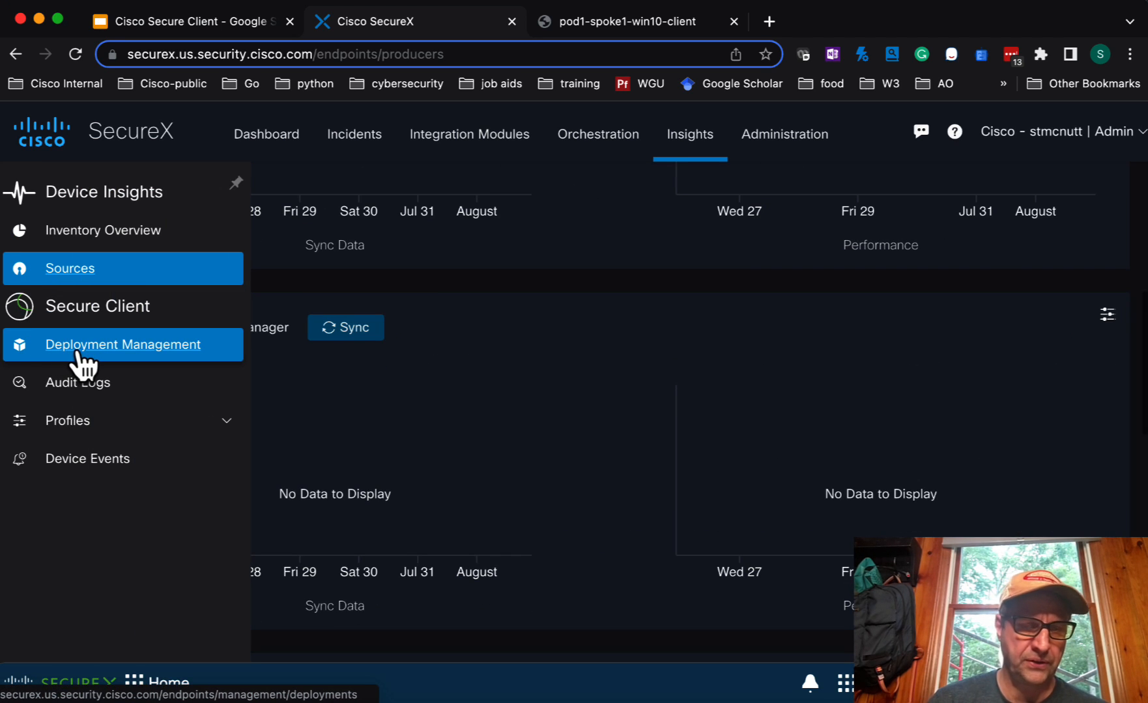
{"action": "left_click", "coordinate": [72, 422]}
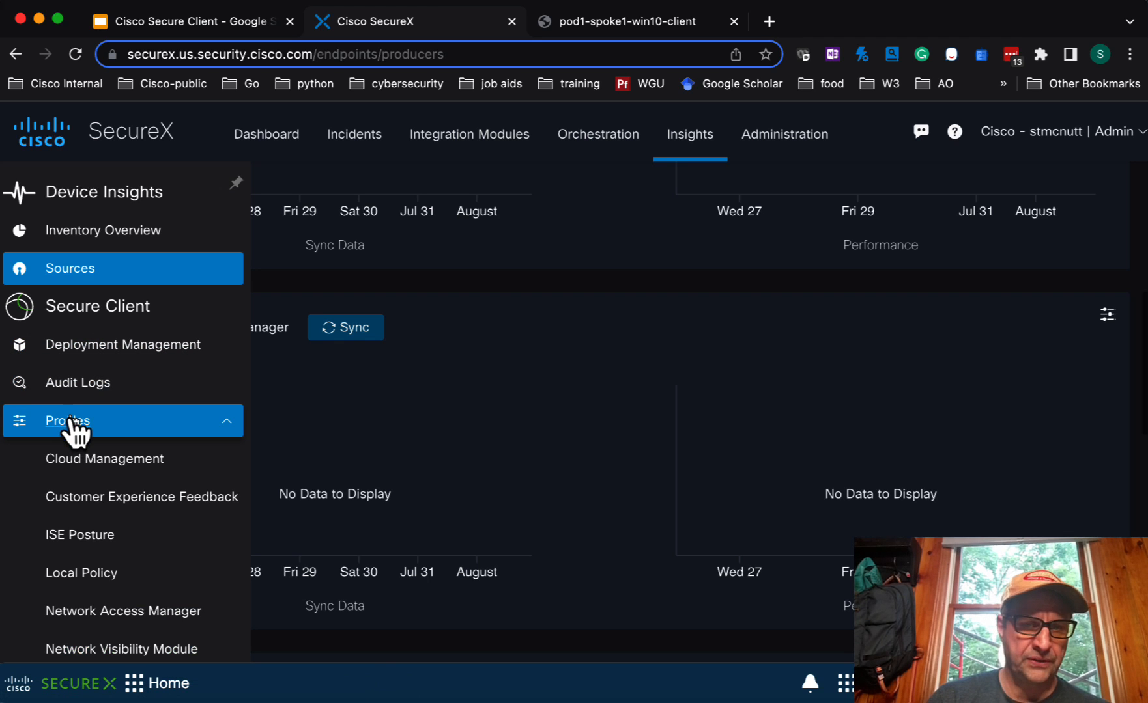
{"action": "left_click", "coordinate": [87, 462]}
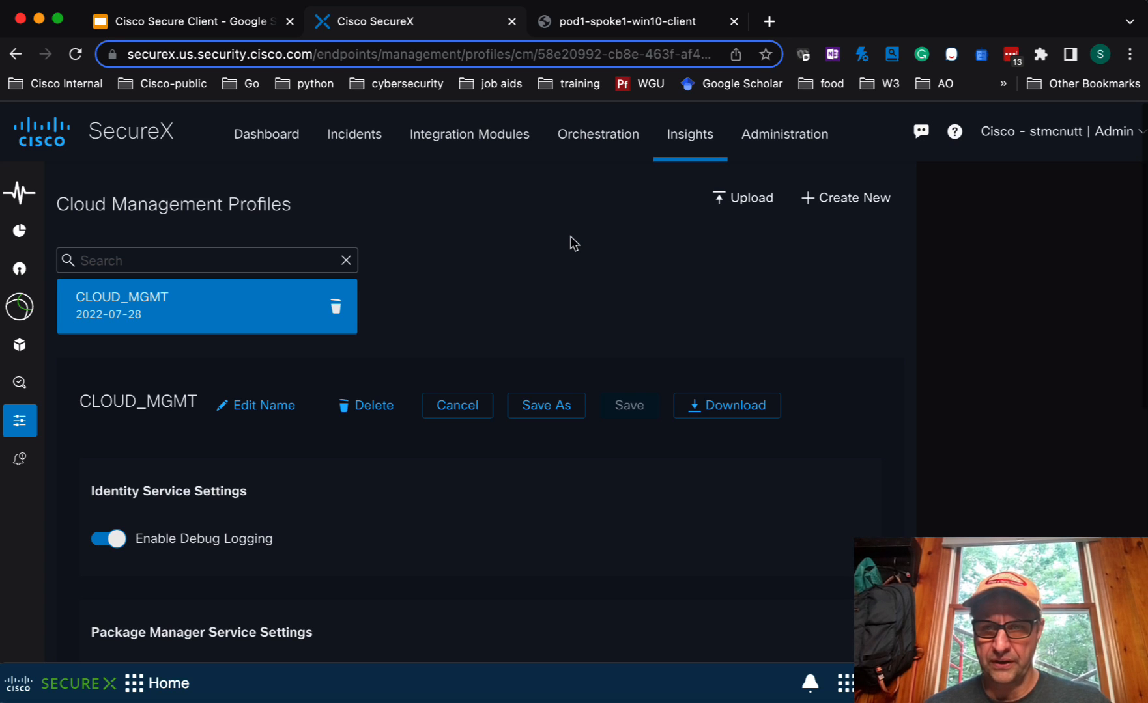
{"action": "scroll", "coordinate": [571, 237], "scroll_direction": "down", "scroll_amount": 4}
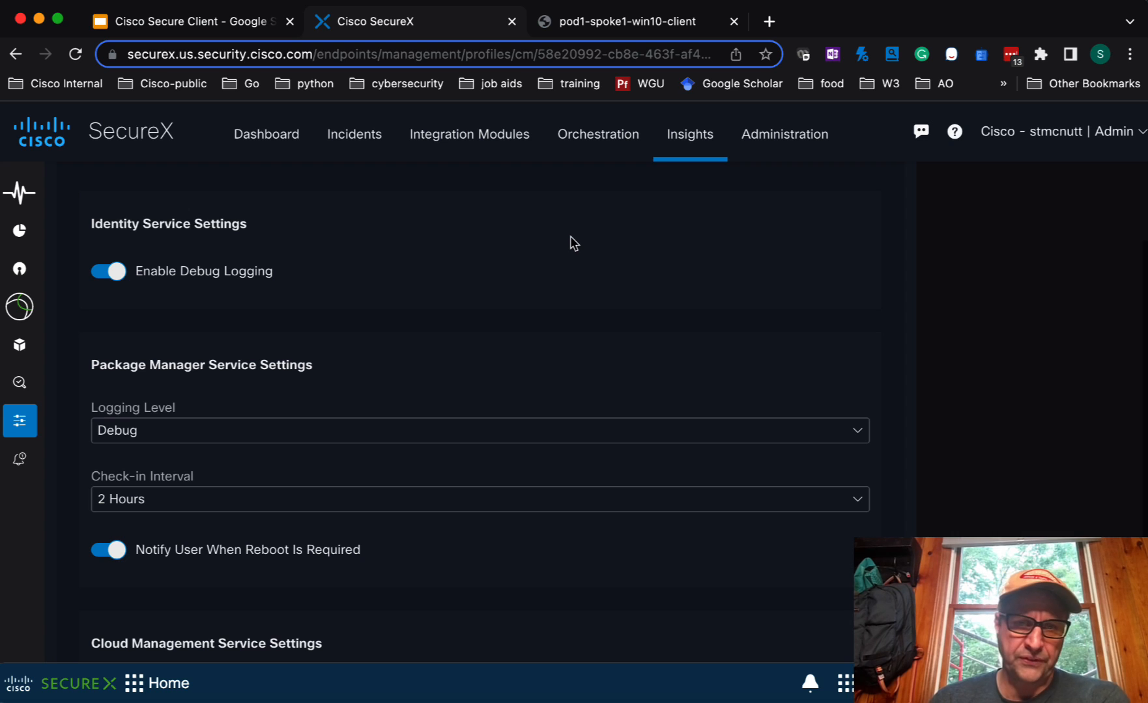
{"action": "triple_click", "coordinate": [146, 223]}
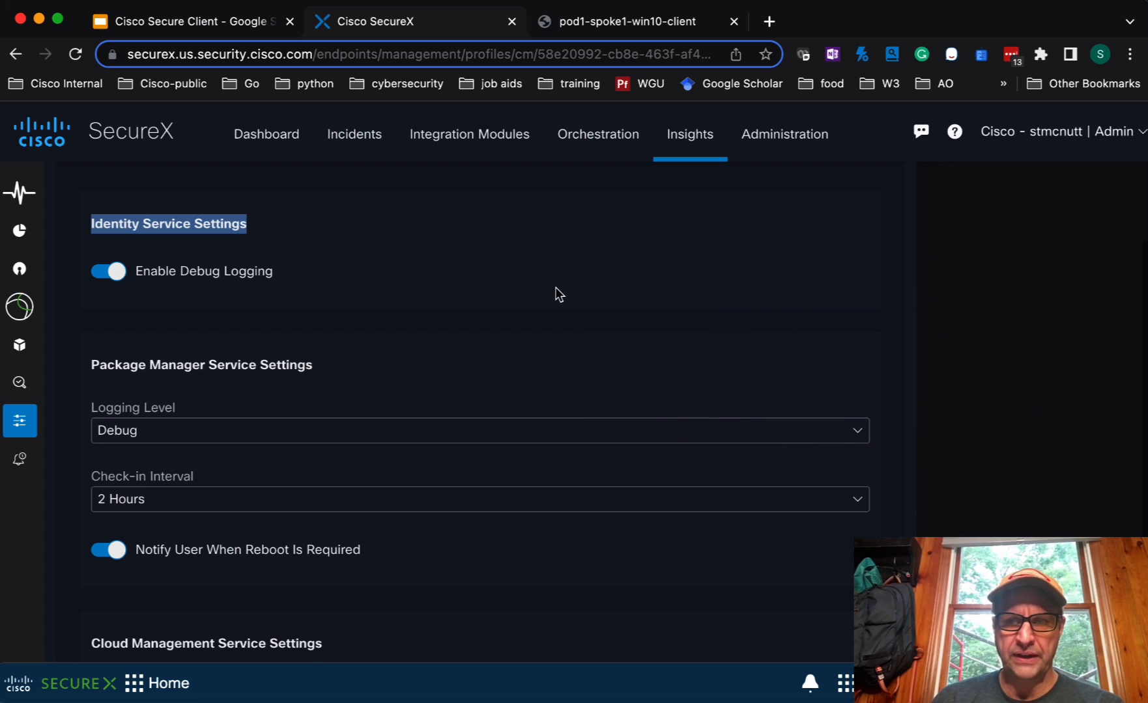
{"action": "scroll", "coordinate": [556, 294], "scroll_direction": "up", "scroll_amount": 2}
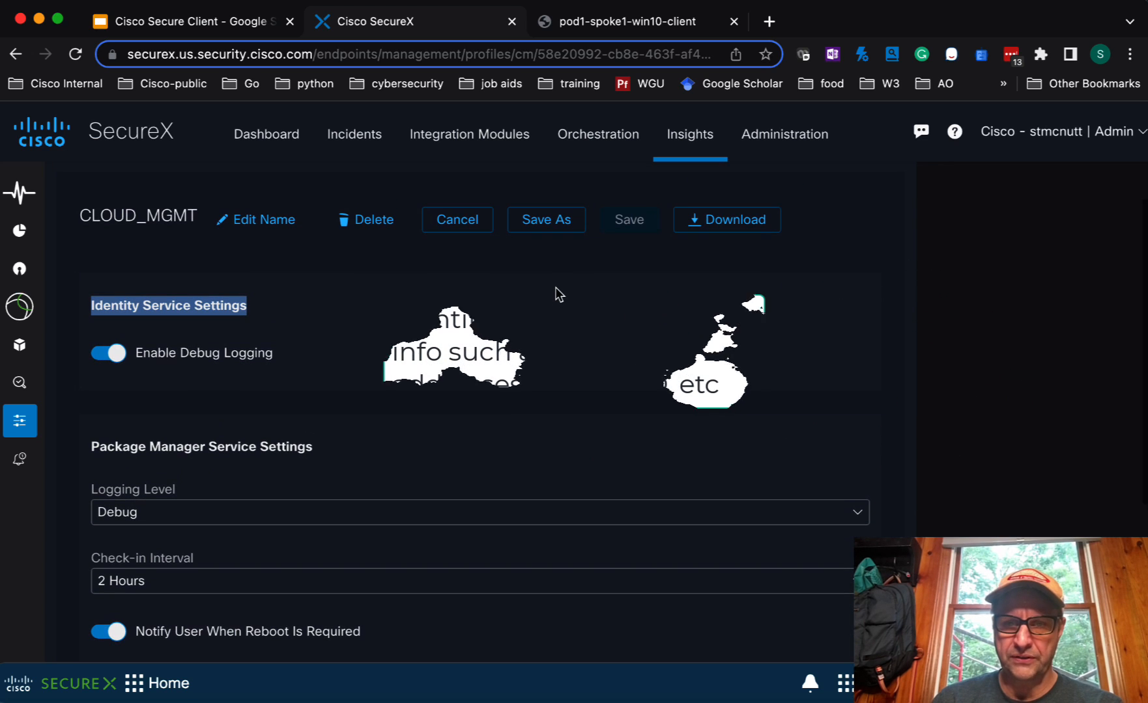
{"action": "scroll", "coordinate": [139, 343], "scroll_direction": "down", "scroll_amount": 3}
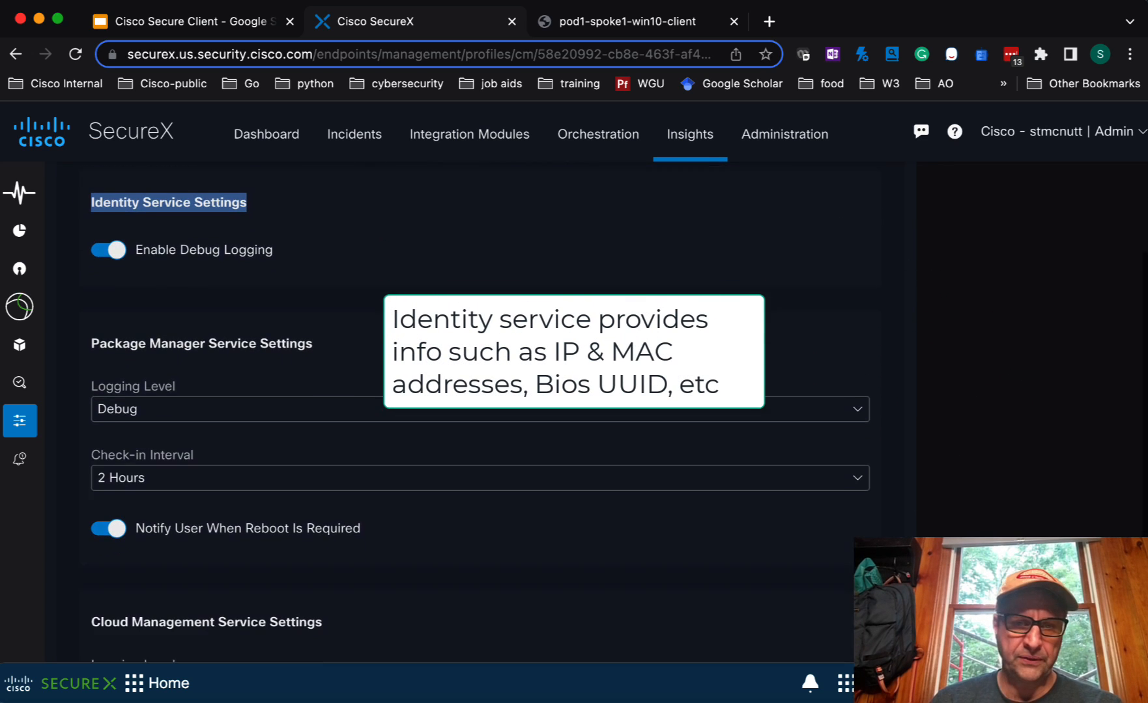
Examine the Package Manager and Cloud Management Service Settings of the CLOUD_MGMT profile, down to the product update option.
{"action": "double_click", "coordinate": [181, 319]}
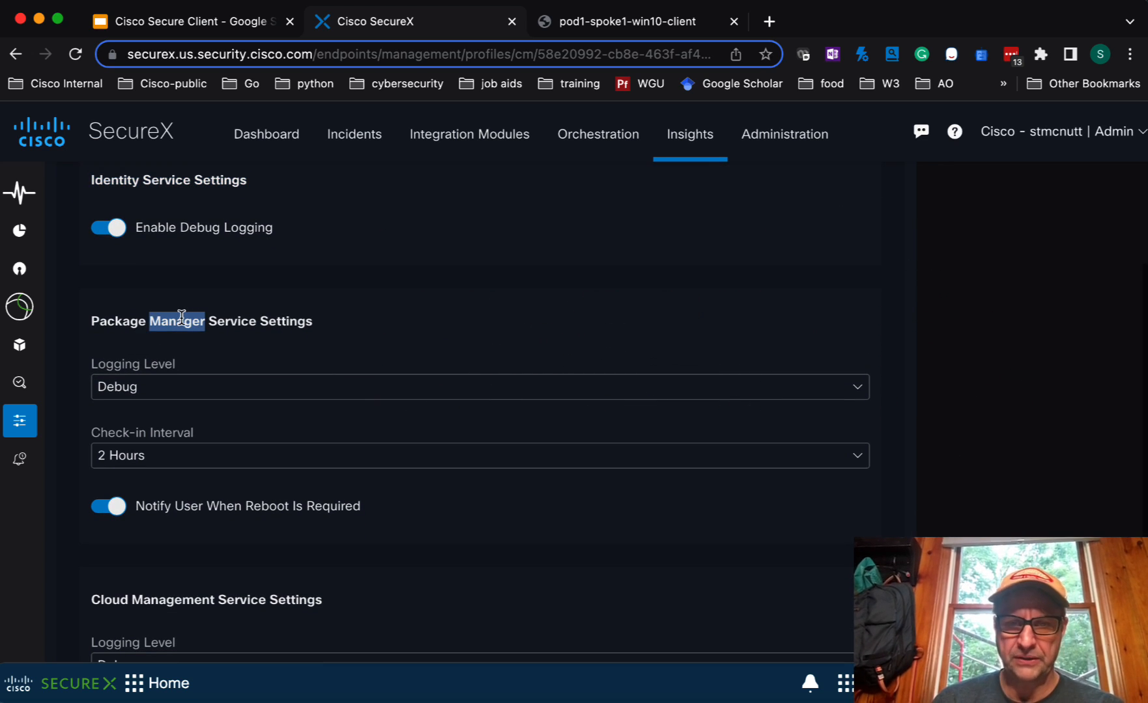
{"action": "triple_click", "coordinate": [181, 319]}
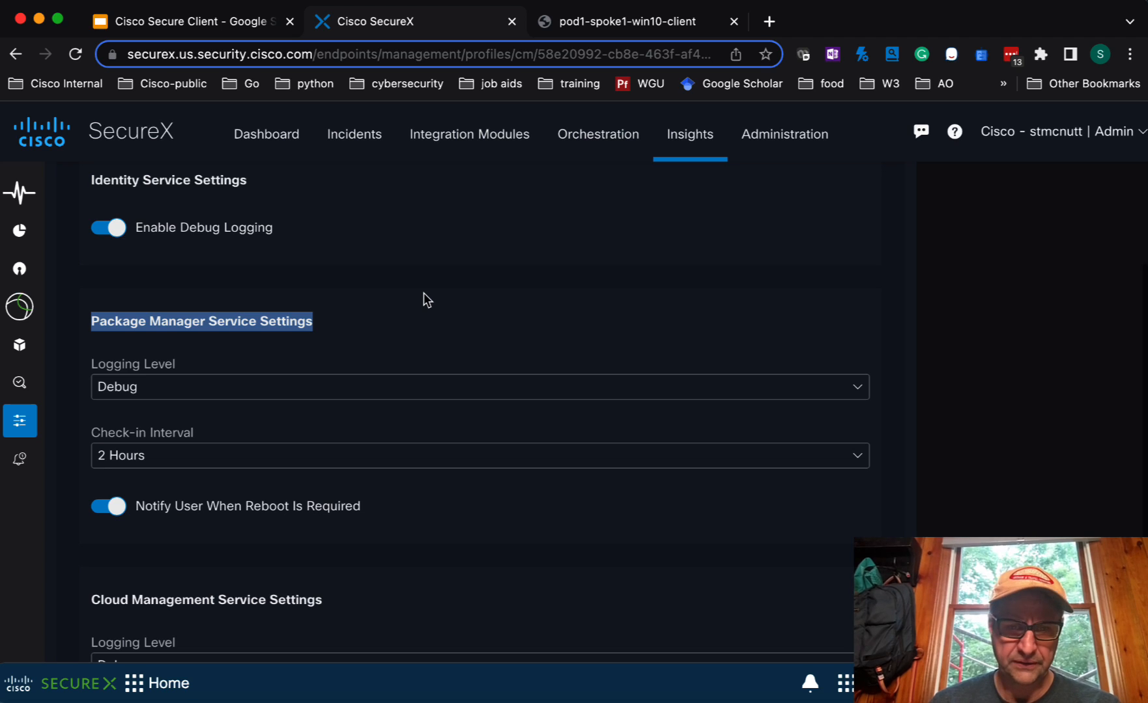
{"action": "scroll", "coordinate": [423, 297], "scroll_direction": "down", "scroll_amount": 5}
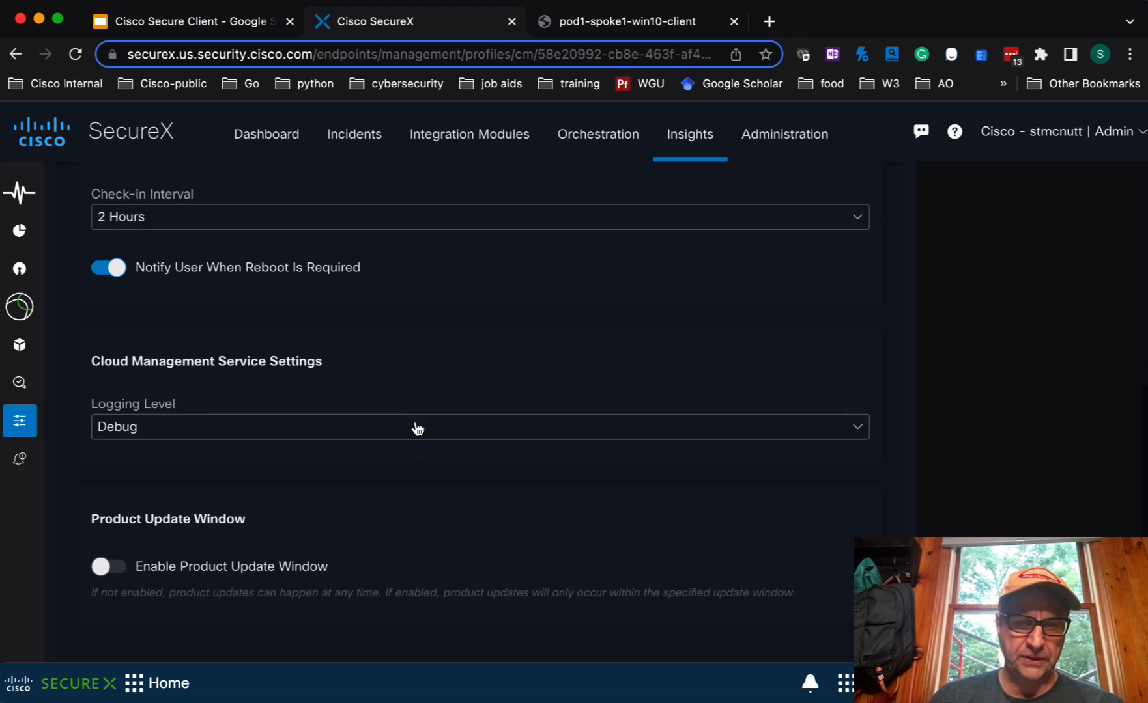
{"action": "triple_click", "coordinate": [179, 363]}
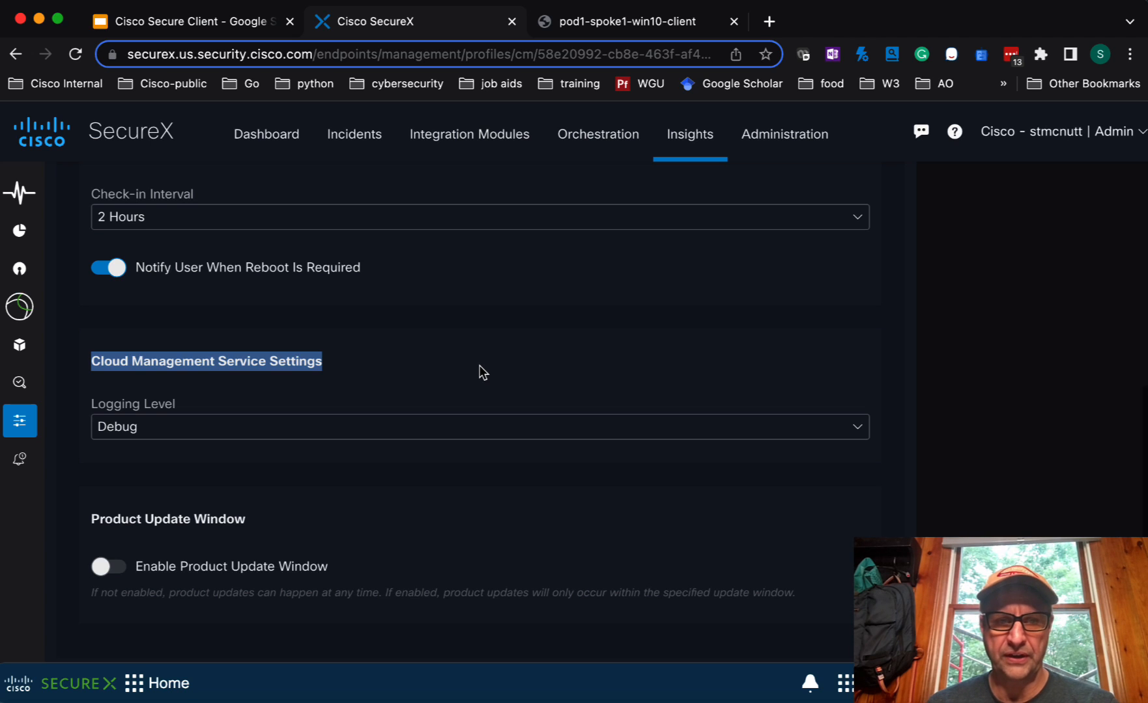
{"action": "scroll", "coordinate": [482, 373], "scroll_direction": "up", "scroll_amount": 2}
{"action": "scroll", "coordinate": [482, 373], "scroll_direction": "down", "scroll_amount": 1}
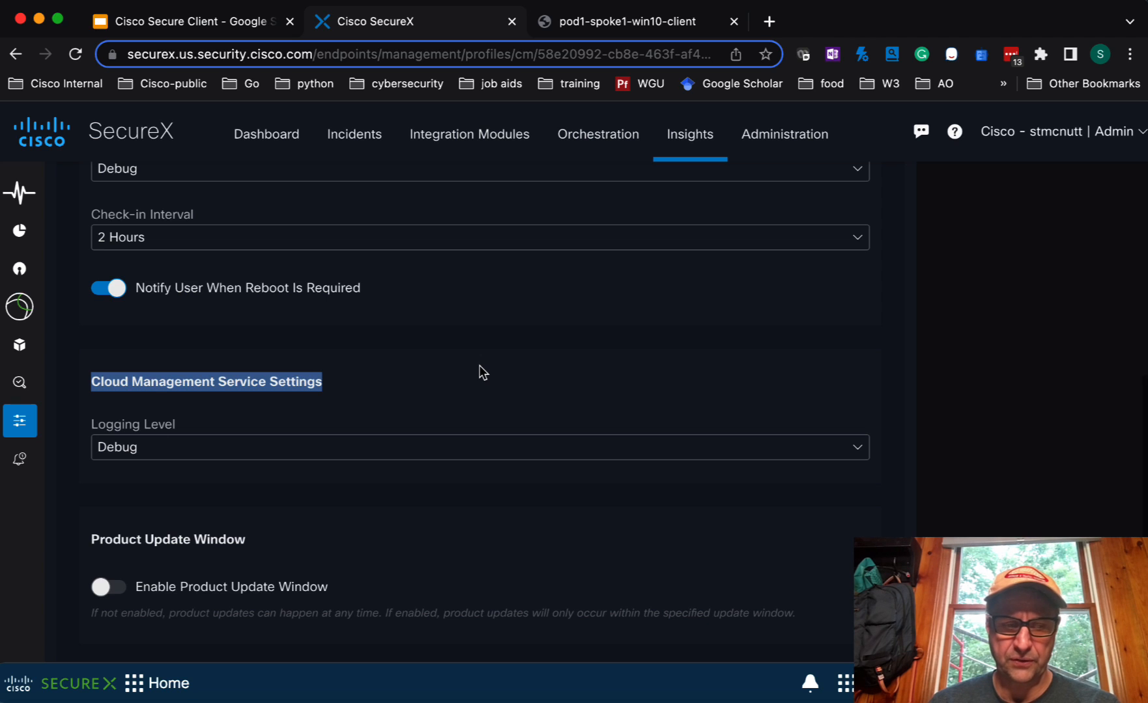
{"action": "scroll", "coordinate": [394, 381], "scroll_direction": "down", "scroll_amount": 1}
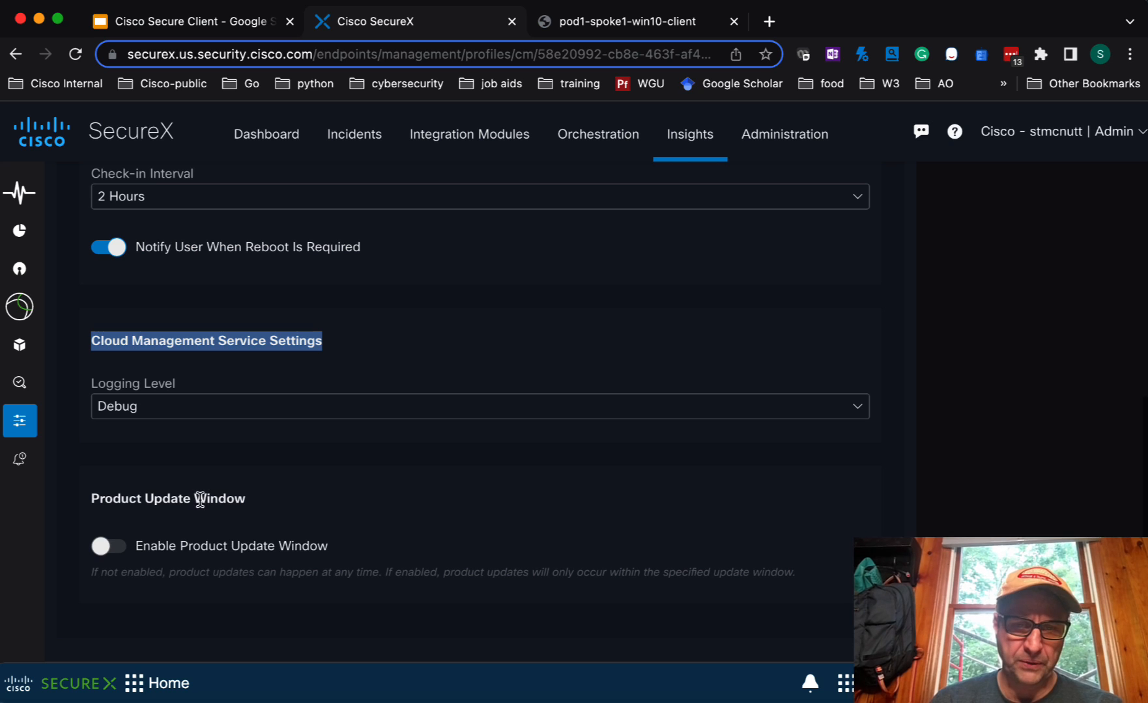
Enable the Product Update Window in the CLOUD_MGMT profile, expand its configuration options and return to the profile's header.
{"action": "left_click", "coordinate": [100, 547]}
{"action": "scroll", "coordinate": [504, 458], "scroll_direction": "down", "scroll_amount": 1}
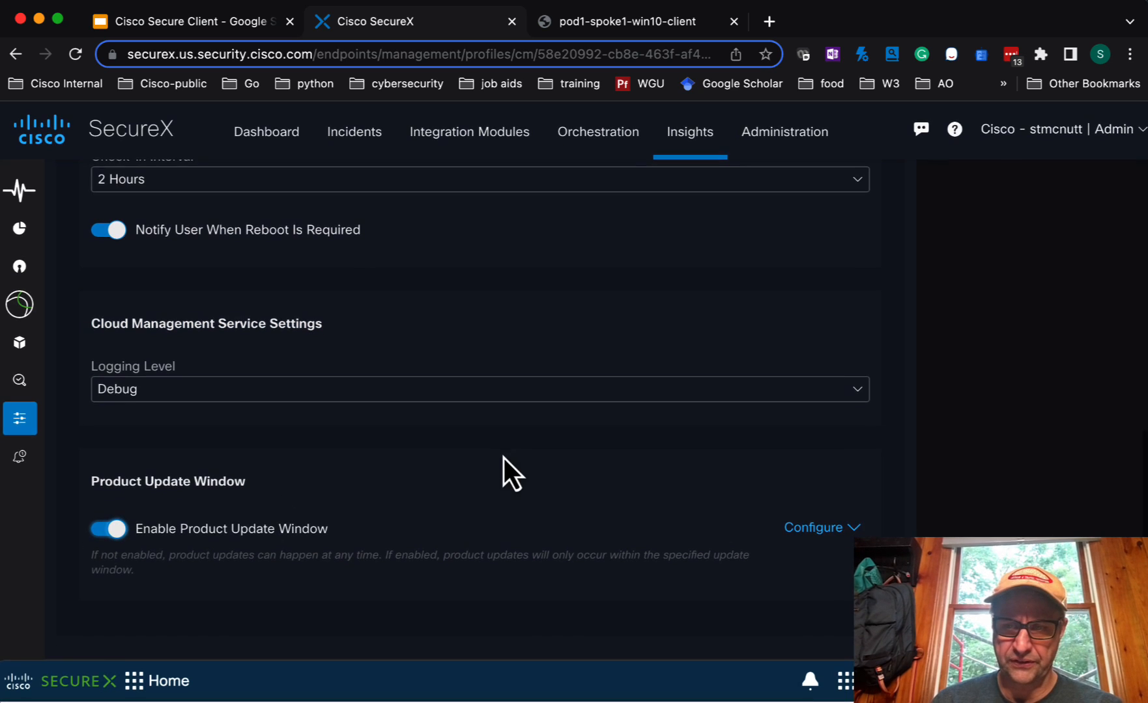
{"action": "left_click", "coordinate": [818, 529]}
{"action": "scroll", "coordinate": [520, 401], "scroll_direction": "down", "scroll_amount": 5}
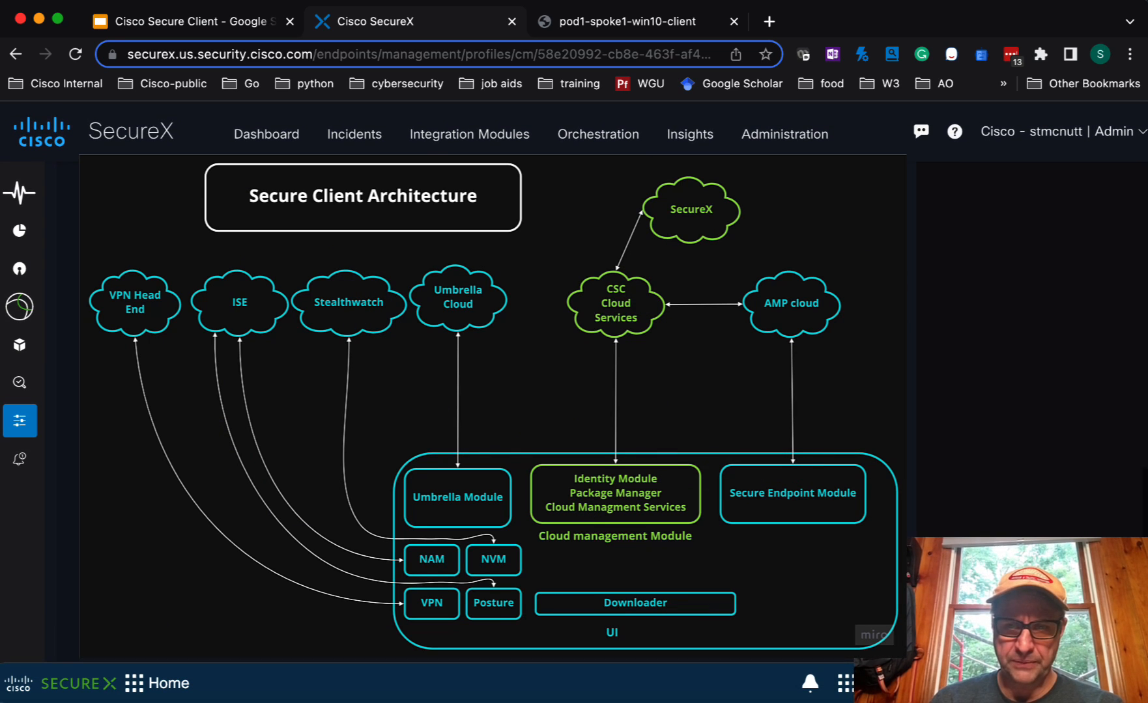
{"action": "scroll", "coordinate": [515, 404], "scroll_direction": "up", "scroll_amount": 2}
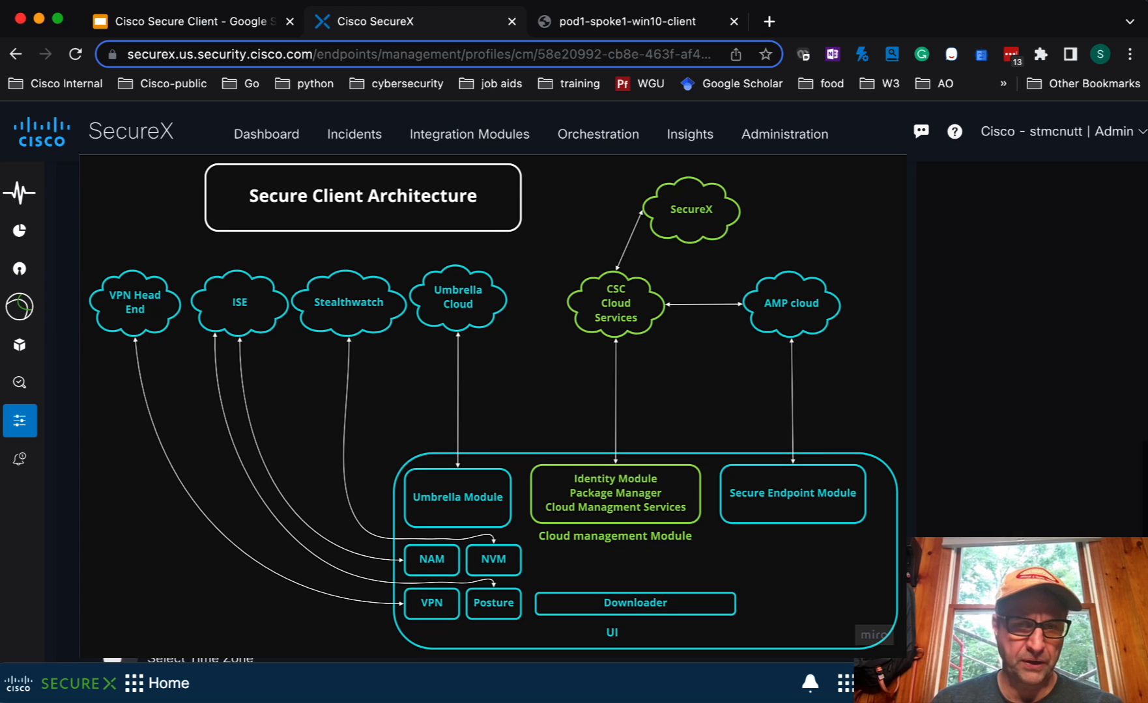
{"action": "scroll", "coordinate": [514, 404], "scroll_direction": "up", "scroll_amount": 2}
{"action": "scroll", "coordinate": [515, 404], "scroll_direction": "up", "scroll_amount": 5}
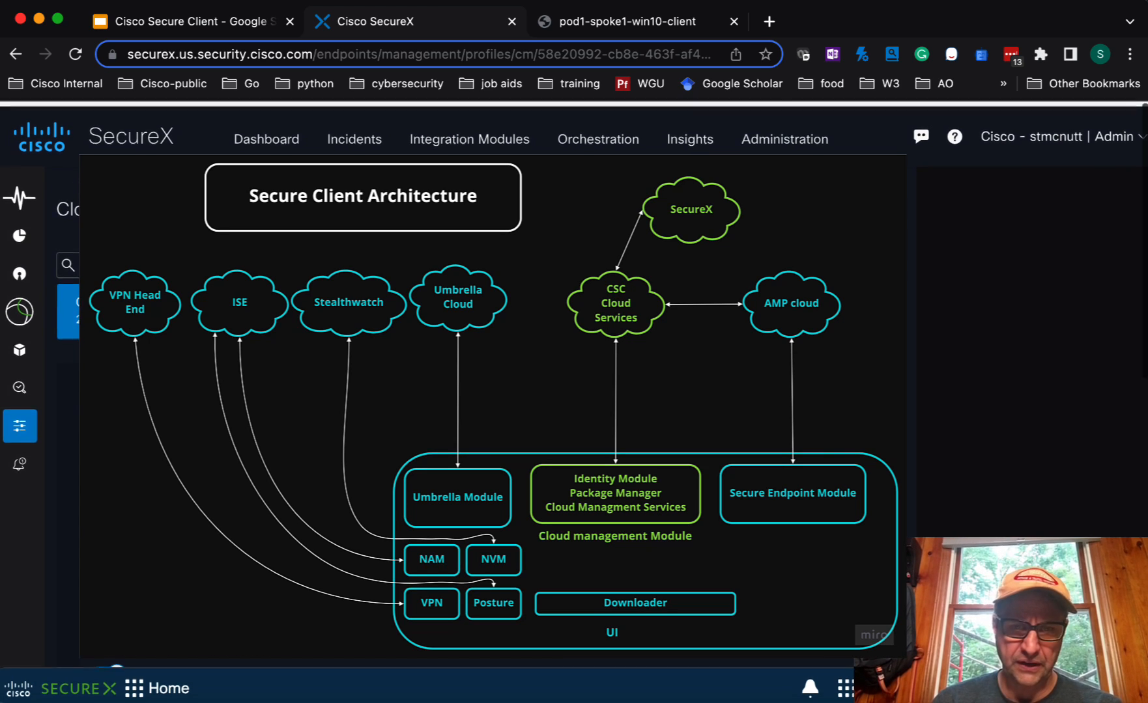
{"action": "scroll", "coordinate": [515, 403], "scroll_direction": "down", "scroll_amount": 2}
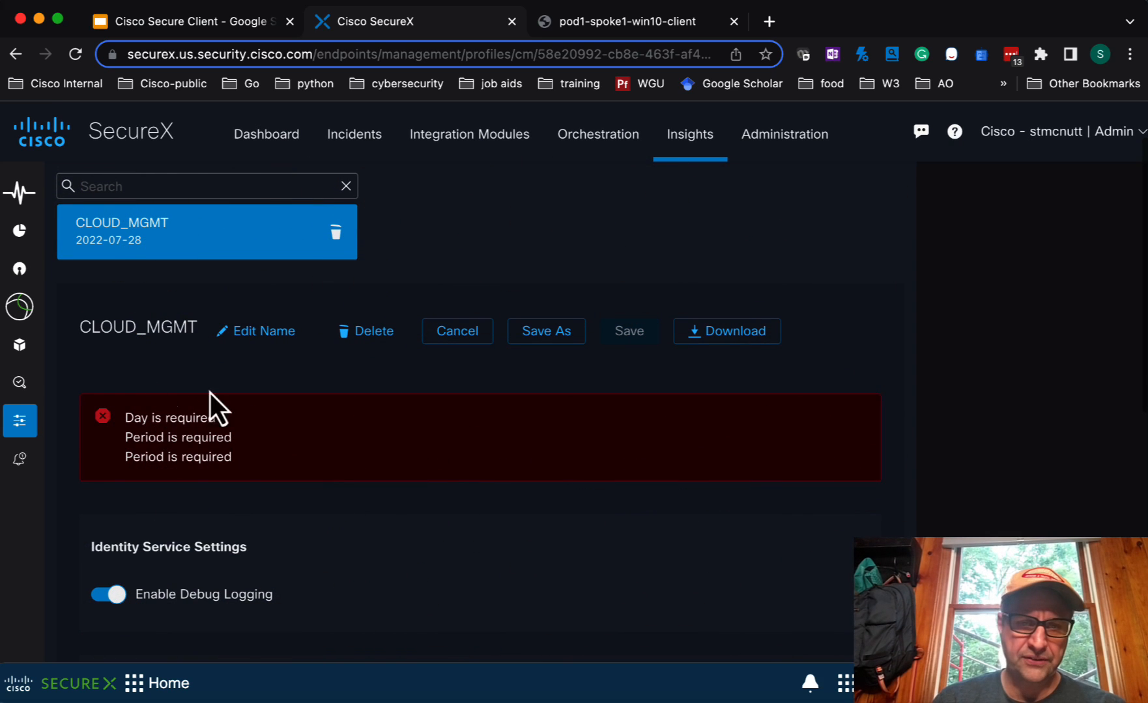
Discard the unsaved CLOUD_MGMT profile changes and view the Cloud Management profile choices of the Base_AMP_UMBRELLA_DART deployment.
{"action": "mouse_move", "coordinate": [21, 360]}
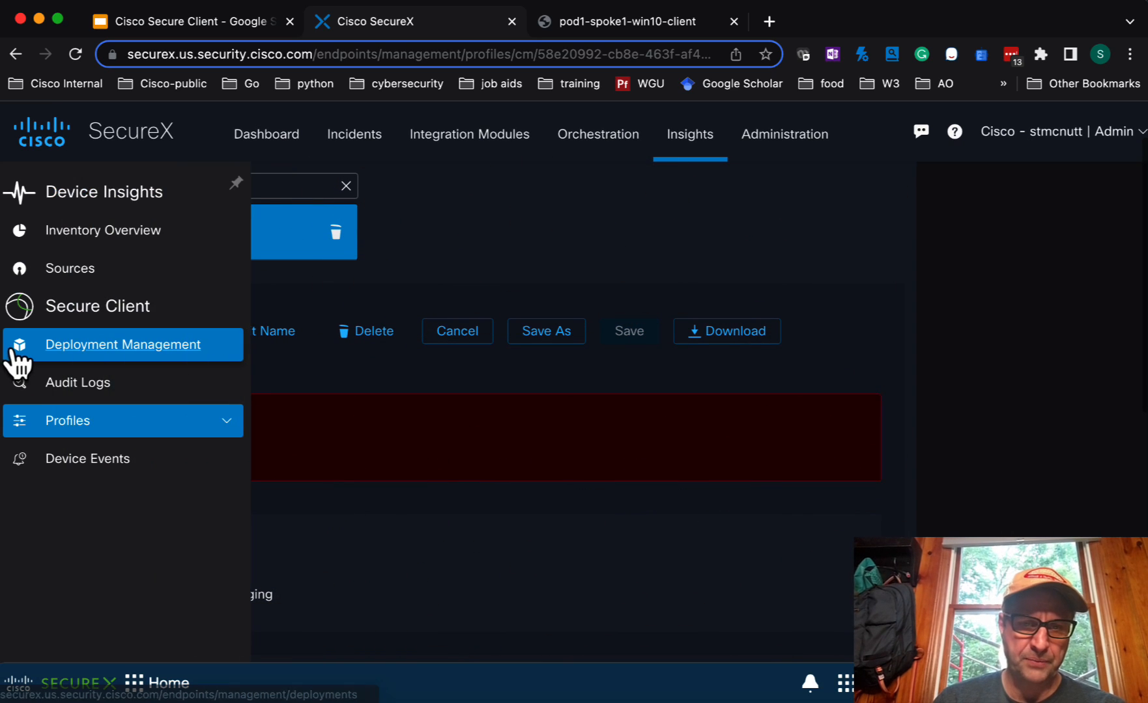
{"action": "left_click", "coordinate": [109, 345]}
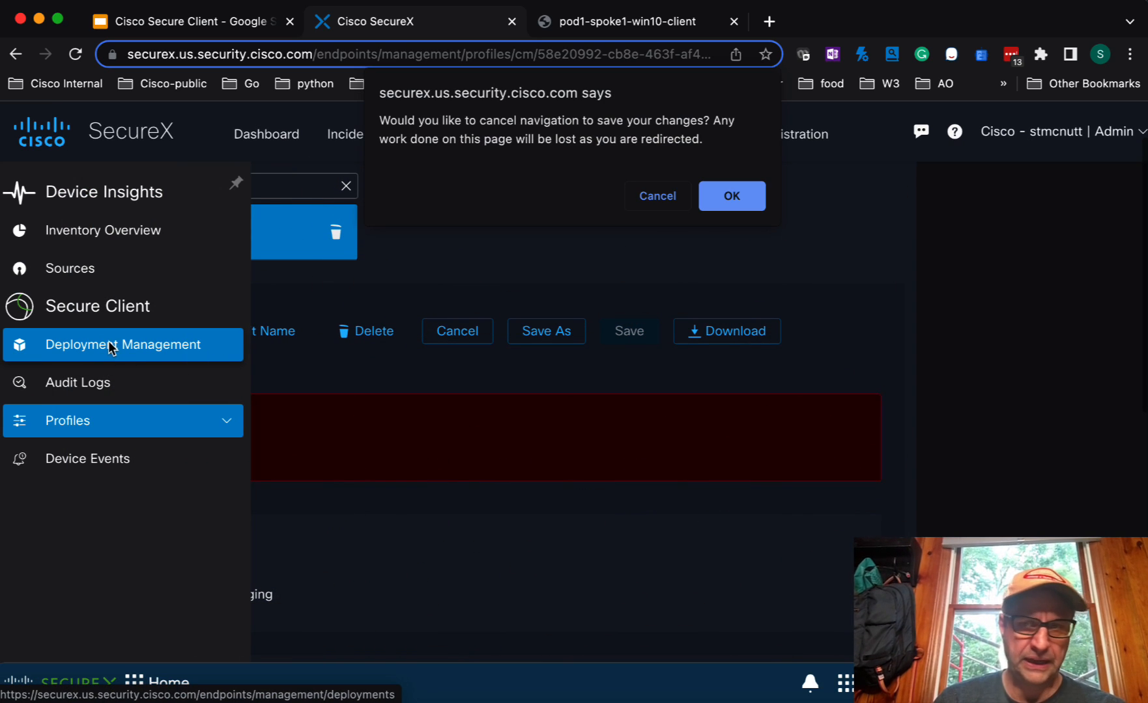
{"action": "left_click", "coordinate": [704, 206]}
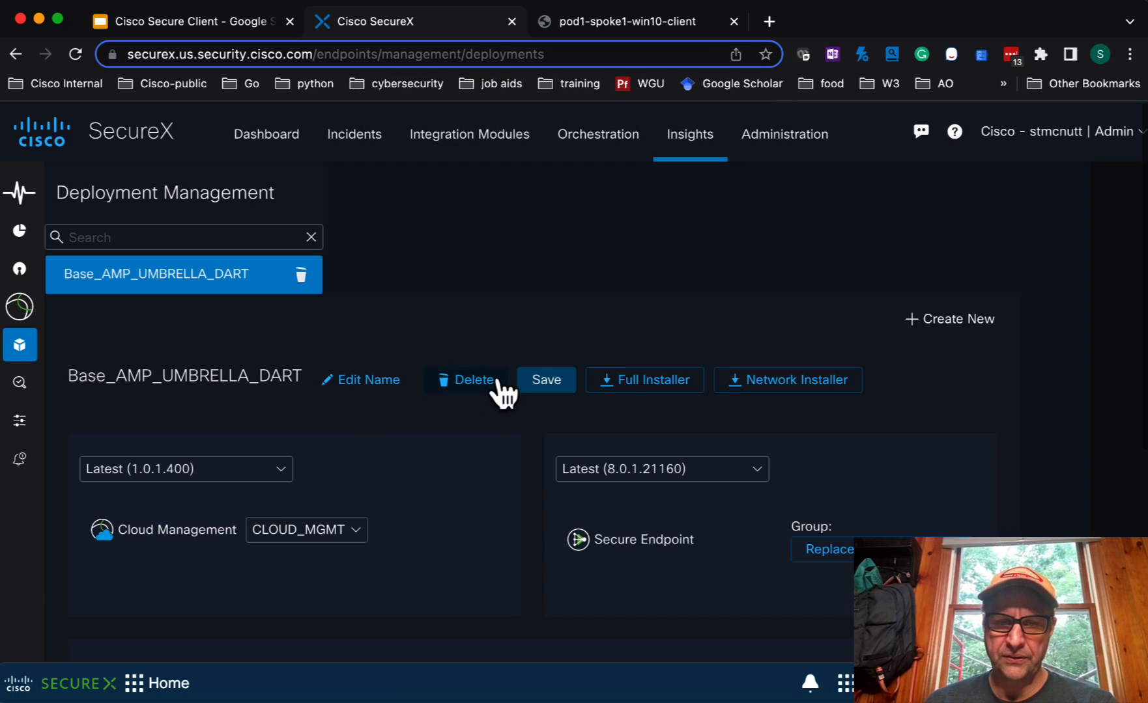
{"action": "scroll", "coordinate": [329, 403], "scroll_direction": "down", "scroll_amount": 3}
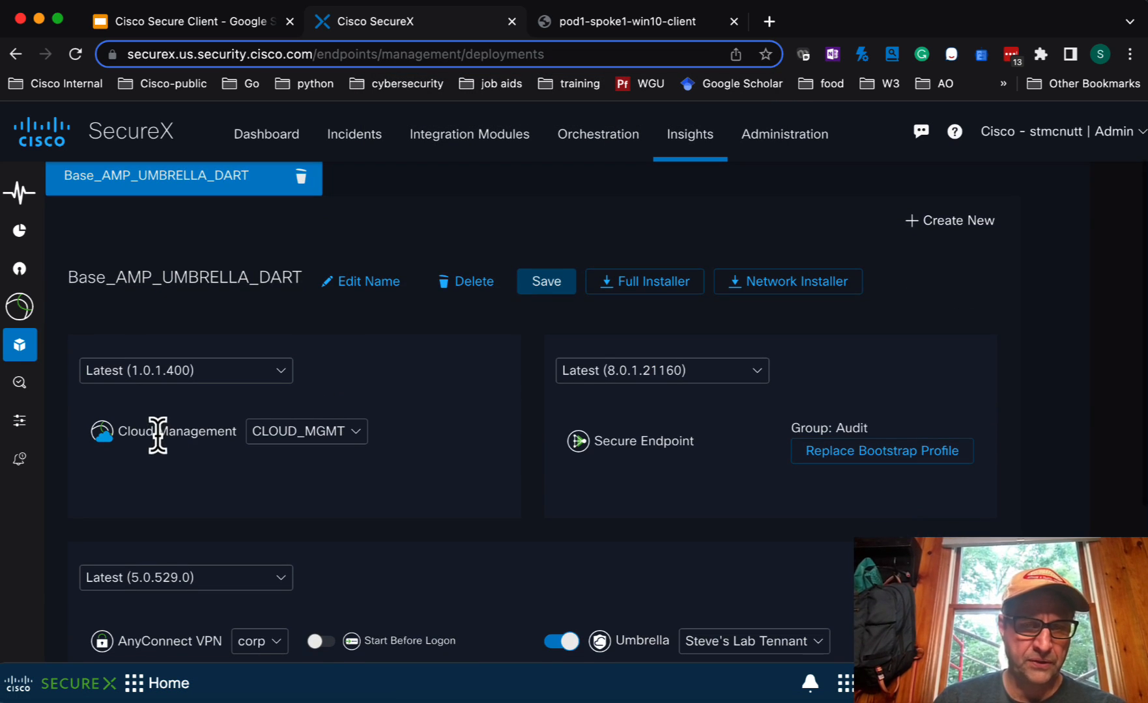
{"action": "double_click", "coordinate": [157, 432]}
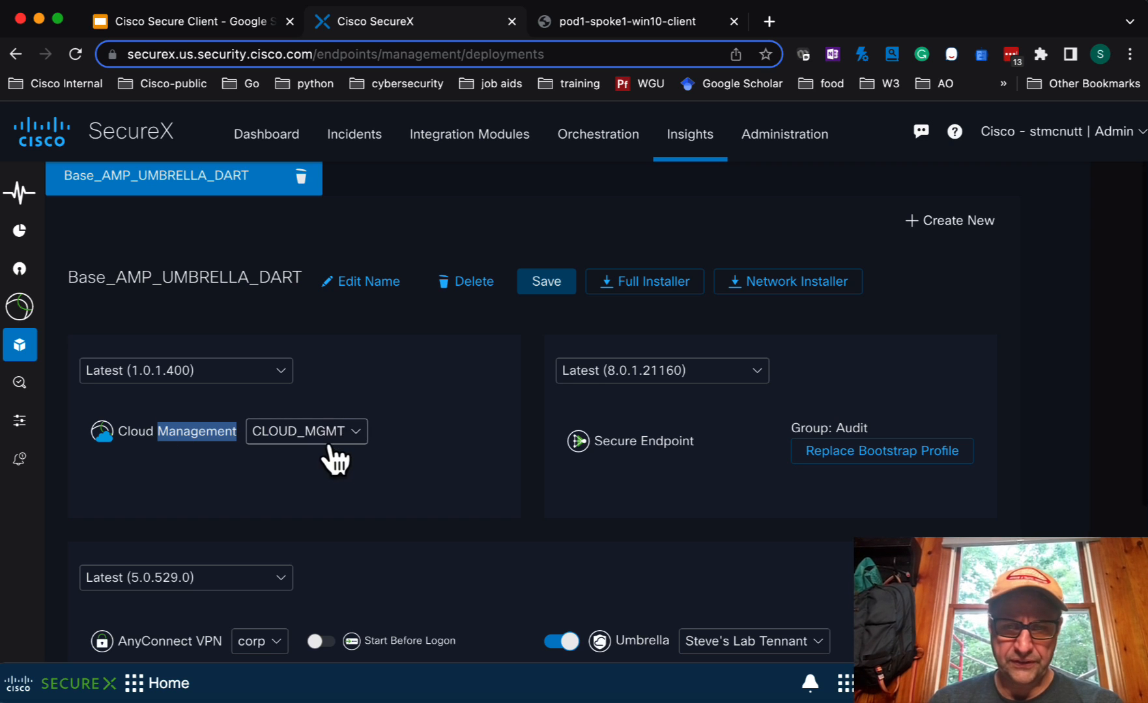
{"action": "left_click", "coordinate": [308, 435]}
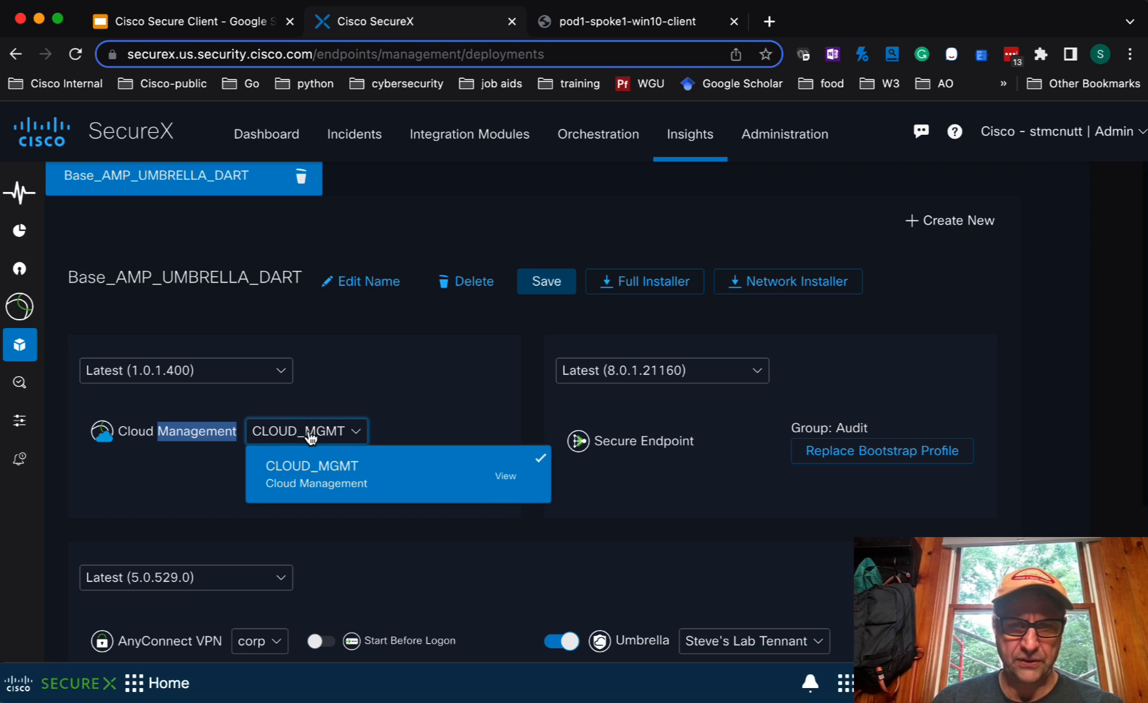
{"action": "left_click", "coordinate": [220, 458]}
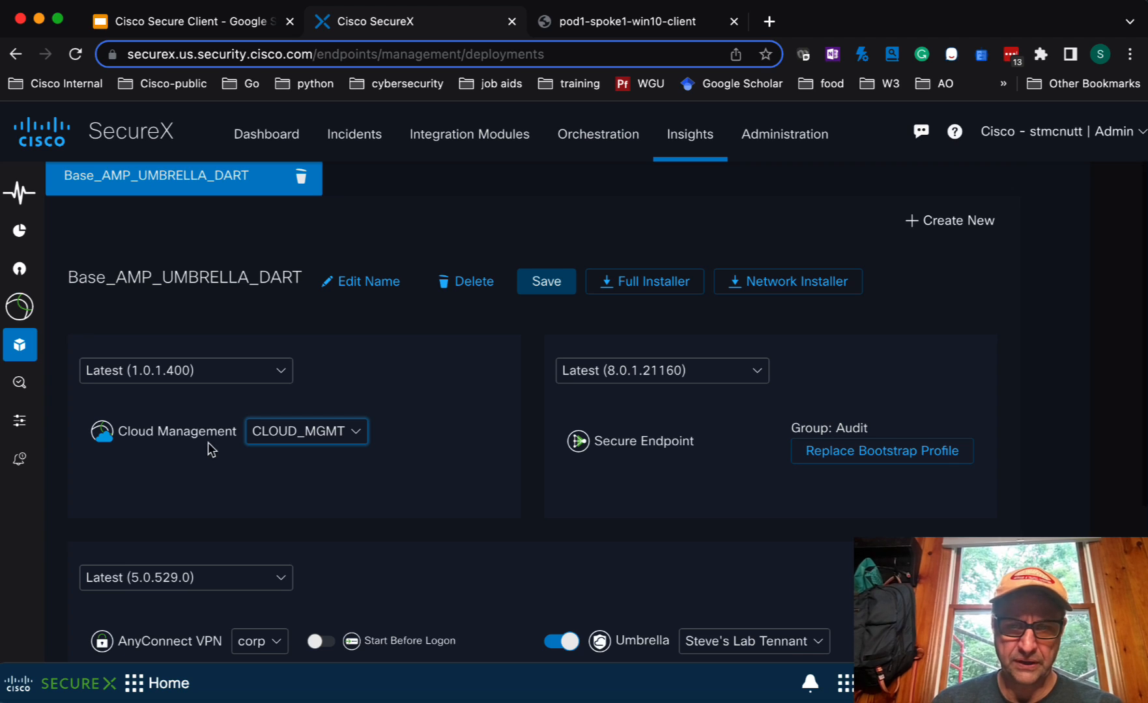
Start replacing the Secure Endpoint bootstrap profile in the Base_AMP_UMBRELLA_DART deployment, check the signed-in account and select the available Secure Endpoint instance.
{"action": "scroll", "coordinate": [395, 411], "scroll_direction": "down", "scroll_amount": 2}
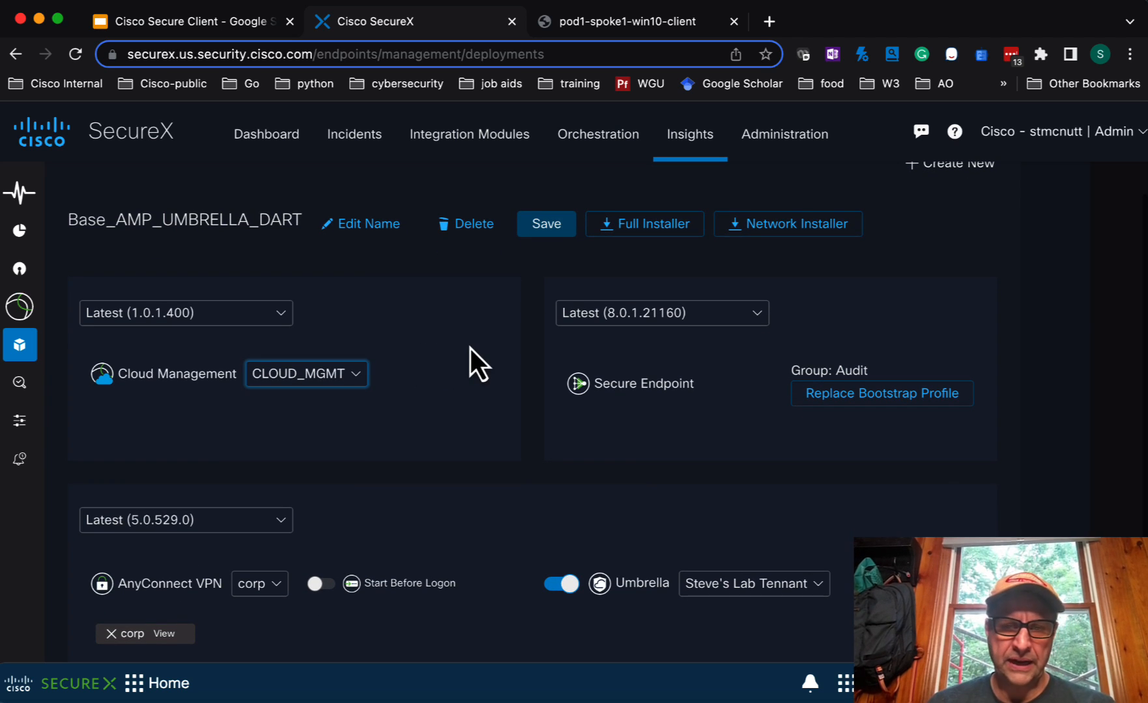
{"action": "scroll", "coordinate": [469, 344], "scroll_direction": "down", "scroll_amount": 2}
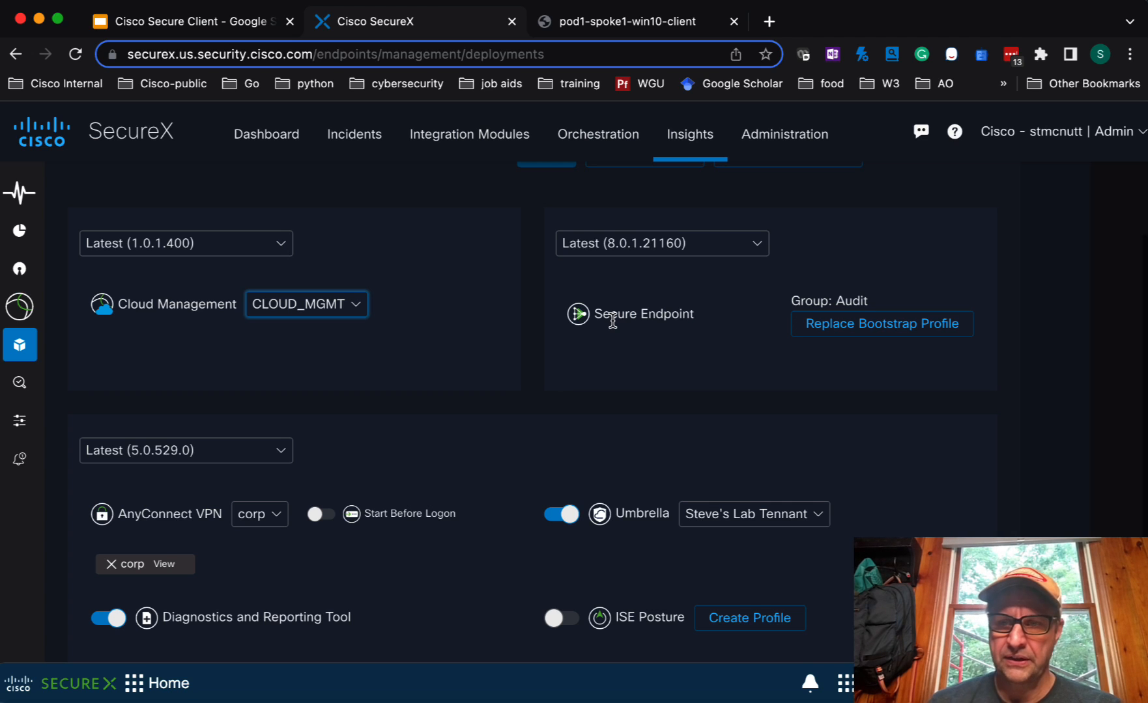
{"action": "scroll", "coordinate": [612, 319], "scroll_direction": "up", "scroll_amount": 1}
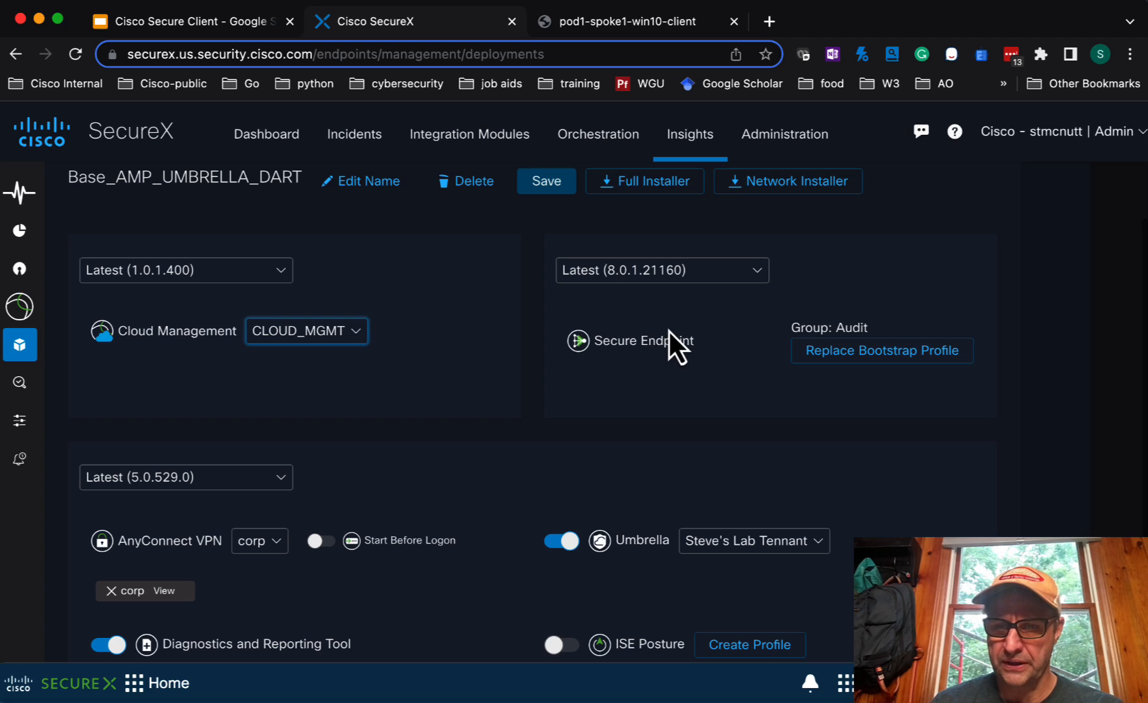
{"action": "scroll", "coordinate": [677, 371], "scroll_direction": "up", "scroll_amount": 1}
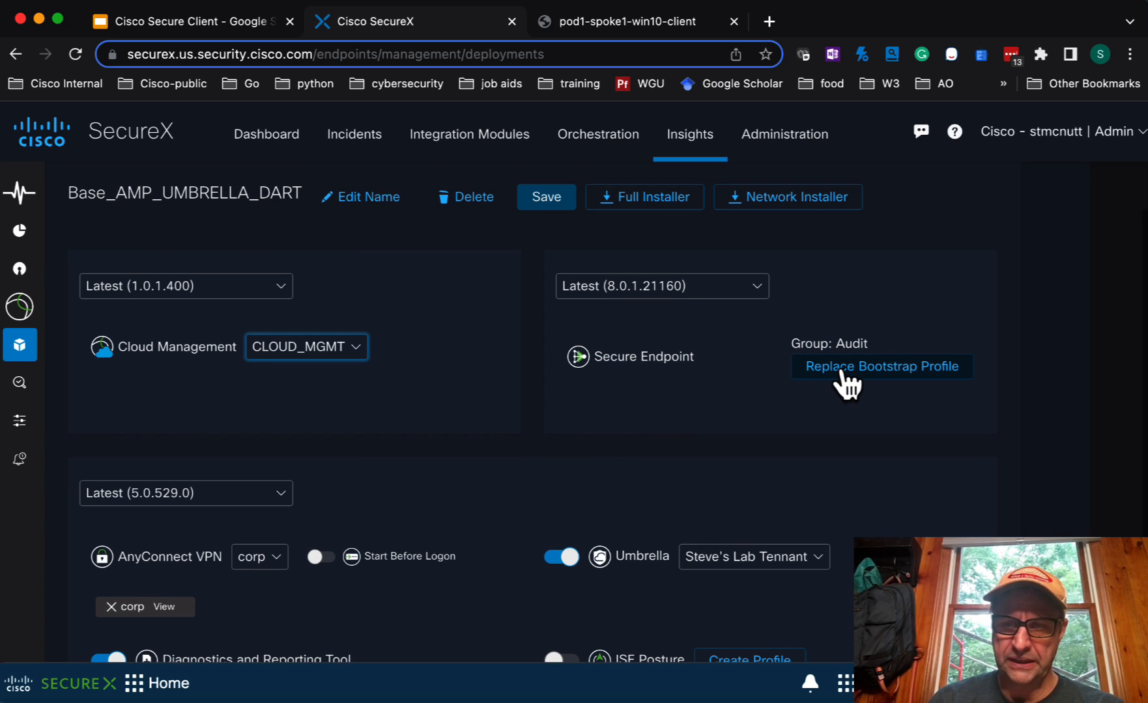
{"action": "left_click", "coordinate": [910, 376]}
{"action": "left_click", "coordinate": [915, 351]}
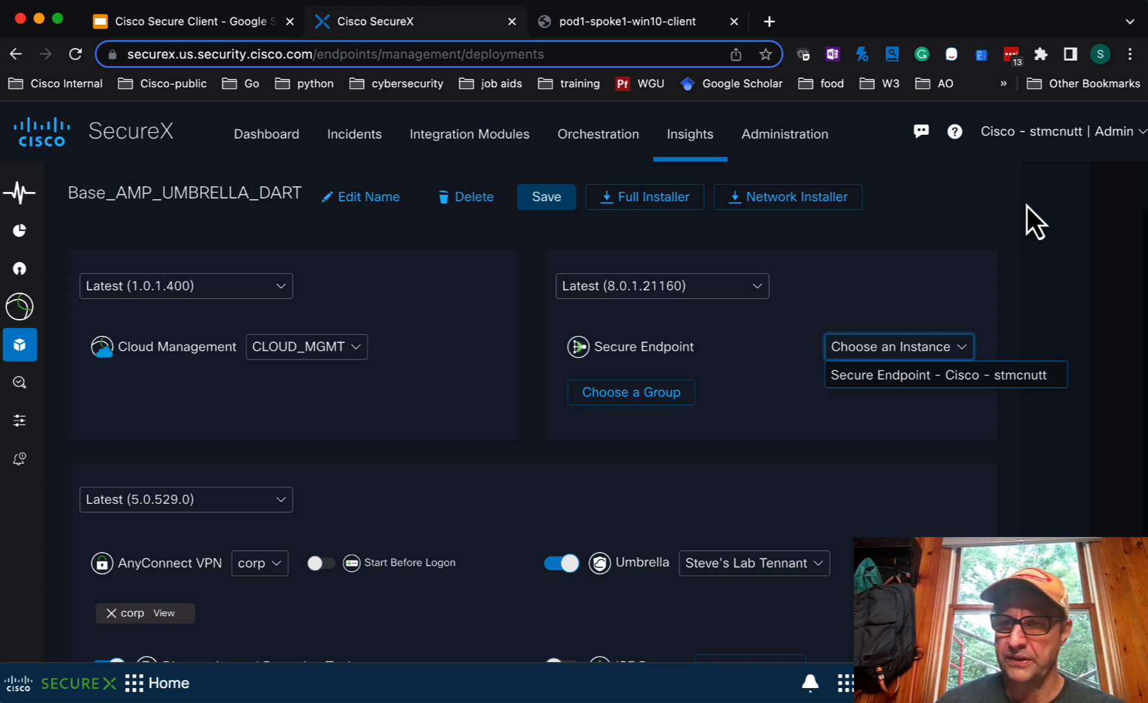
{"action": "left_click", "coordinate": [1046, 143]}
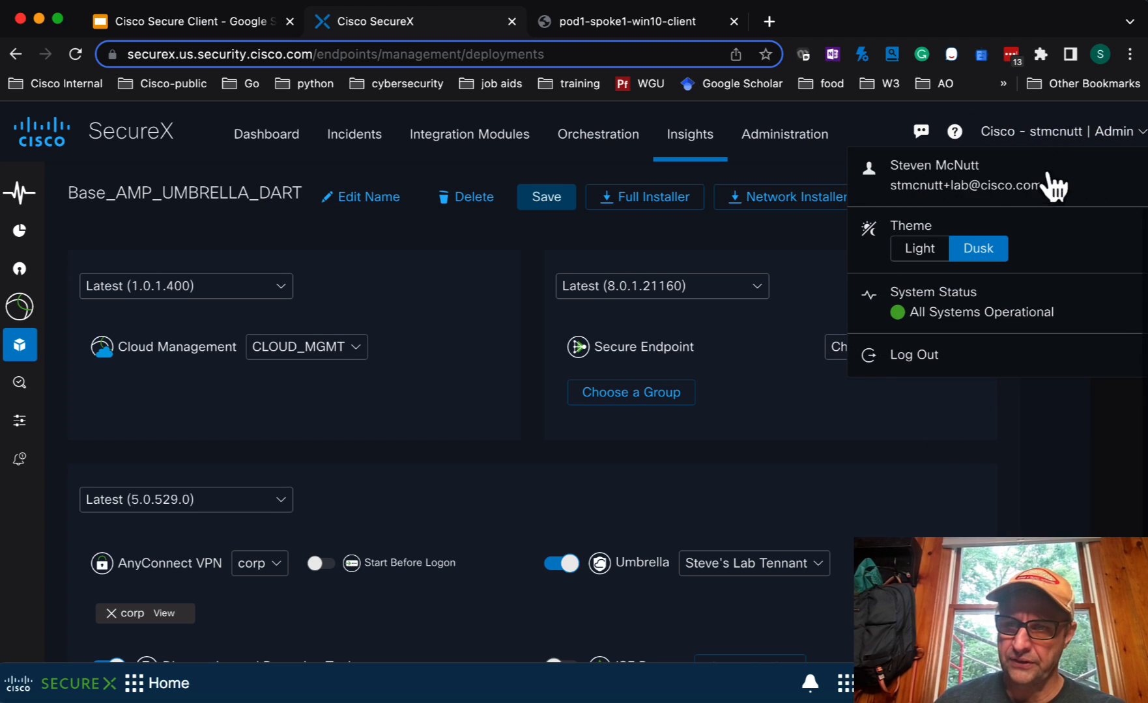
{"action": "left_click", "coordinate": [819, 415]}
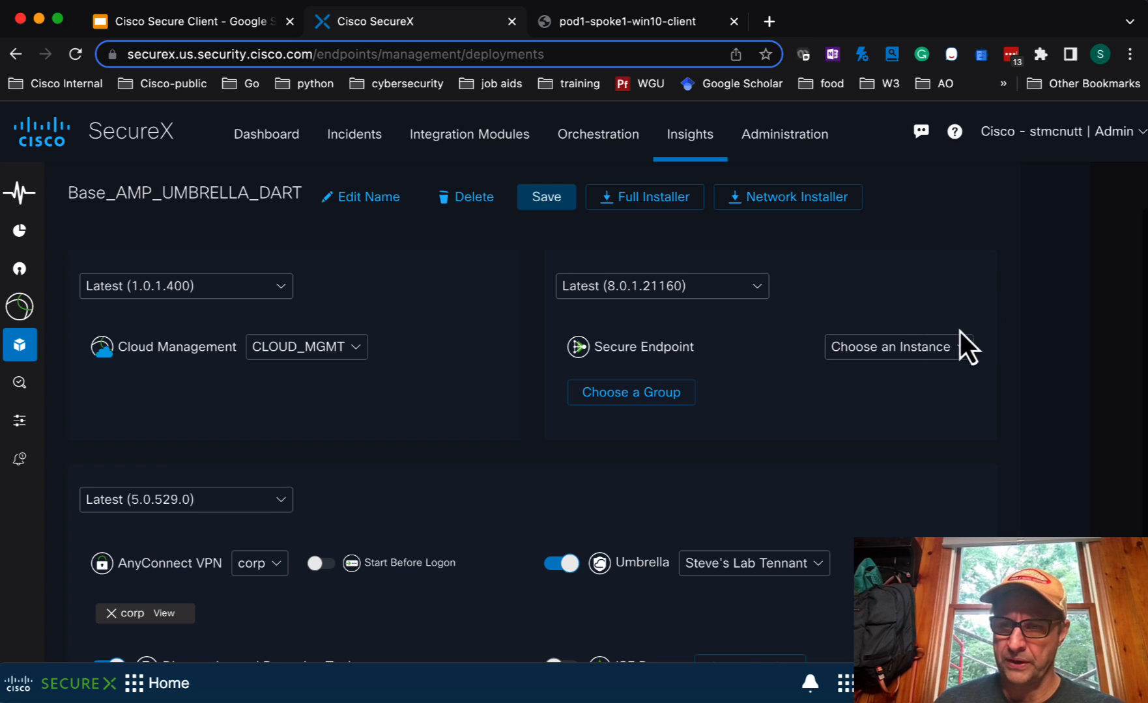
{"action": "left_click", "coordinate": [963, 352]}
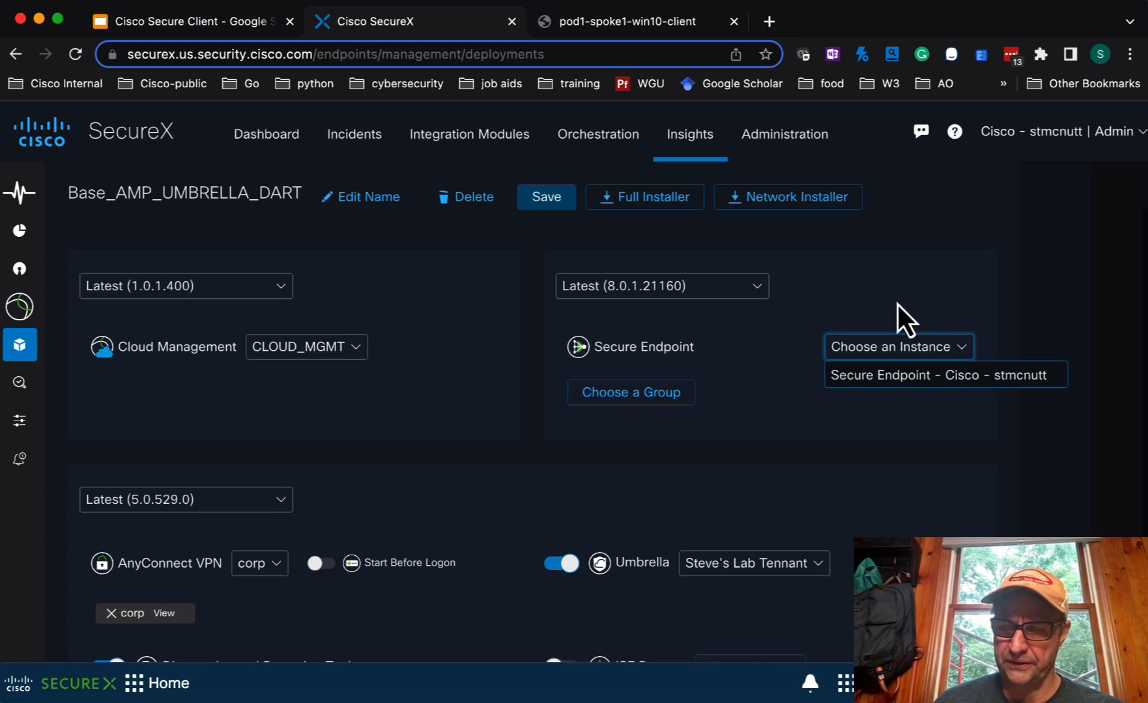
{"action": "left_click", "coordinate": [931, 378]}
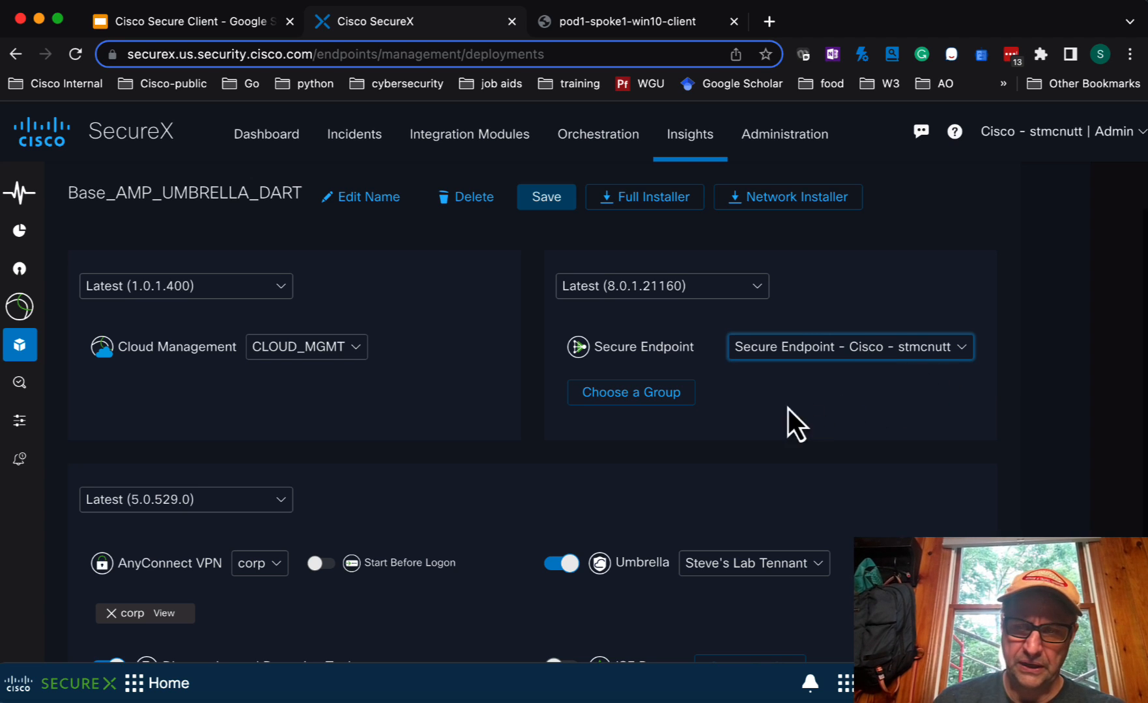
Examine the groups available for the Secure Endpoint instance and close the group selection without saving.
{"action": "left_click", "coordinate": [631, 393]}
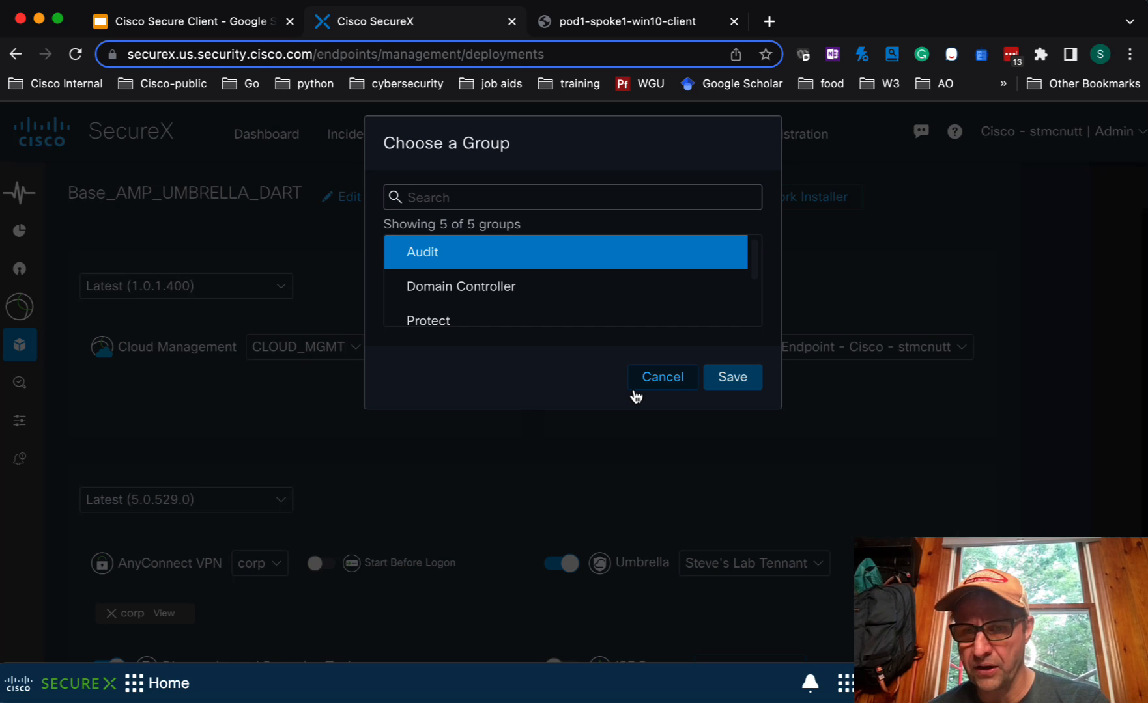
{"action": "scroll", "coordinate": [492, 302], "scroll_direction": "down", "scroll_amount": 2}
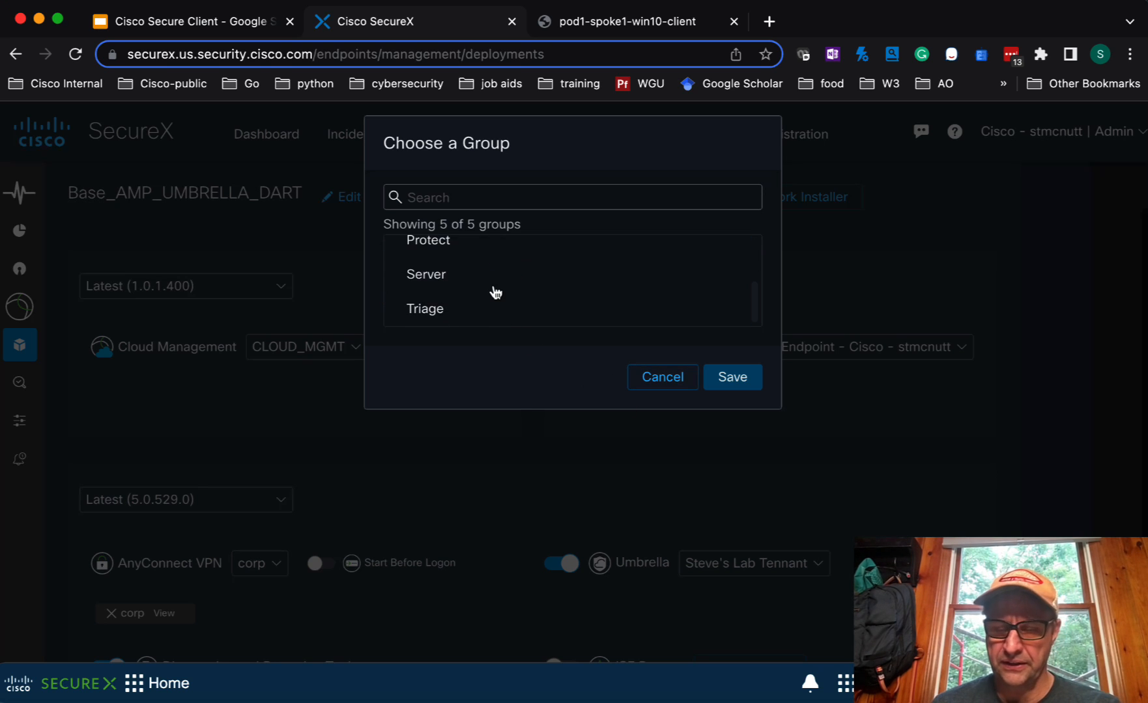
{"action": "scroll", "coordinate": [493, 306], "scroll_direction": "up", "scroll_amount": 2}
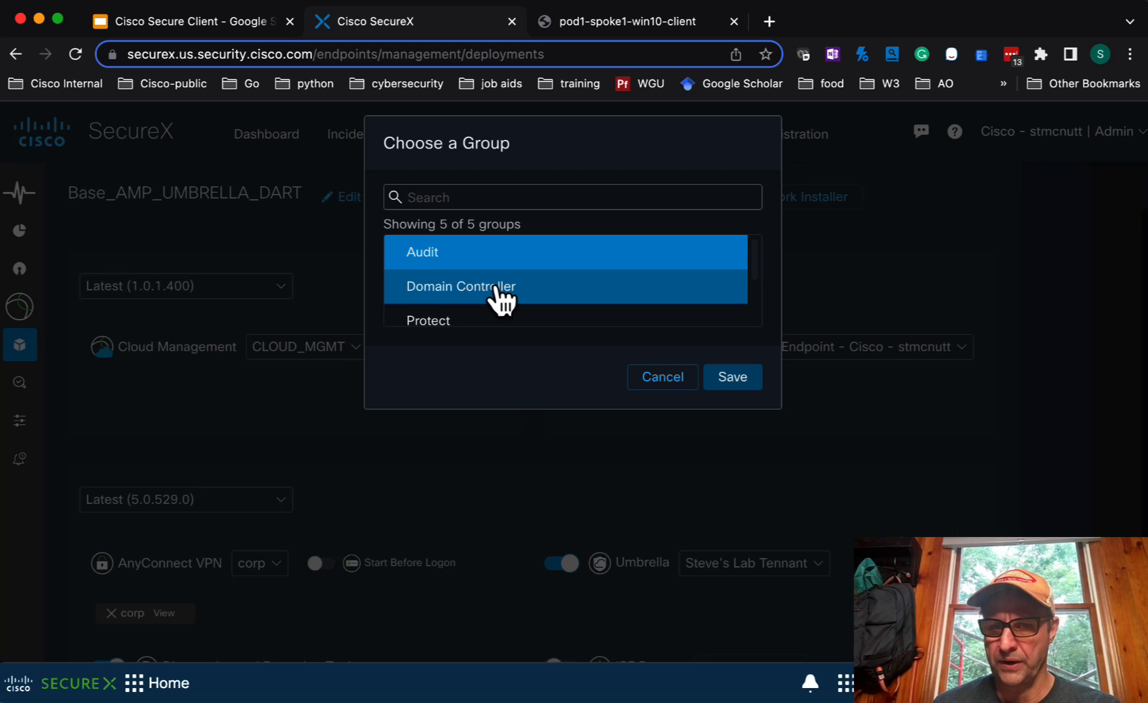
{"action": "scroll", "coordinate": [500, 296], "scroll_direction": "down", "scroll_amount": 2}
{"action": "scroll", "coordinate": [499, 289], "scroll_direction": "up", "scroll_amount": 2}
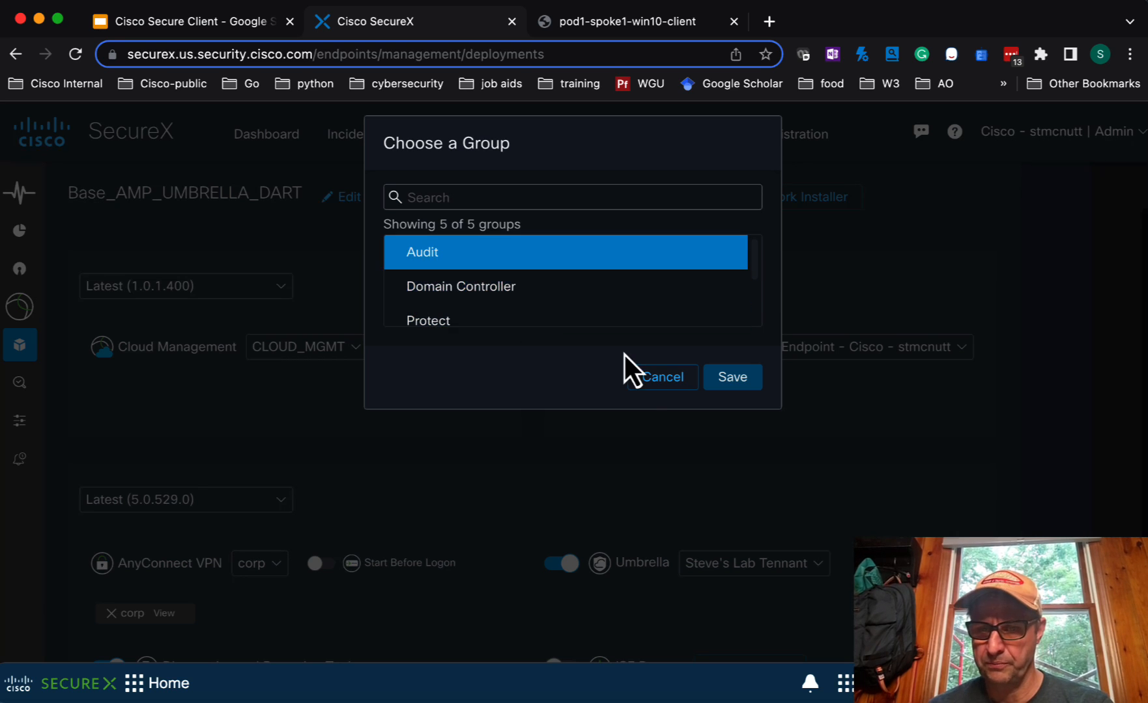
{"action": "left_click", "coordinate": [644, 379]}
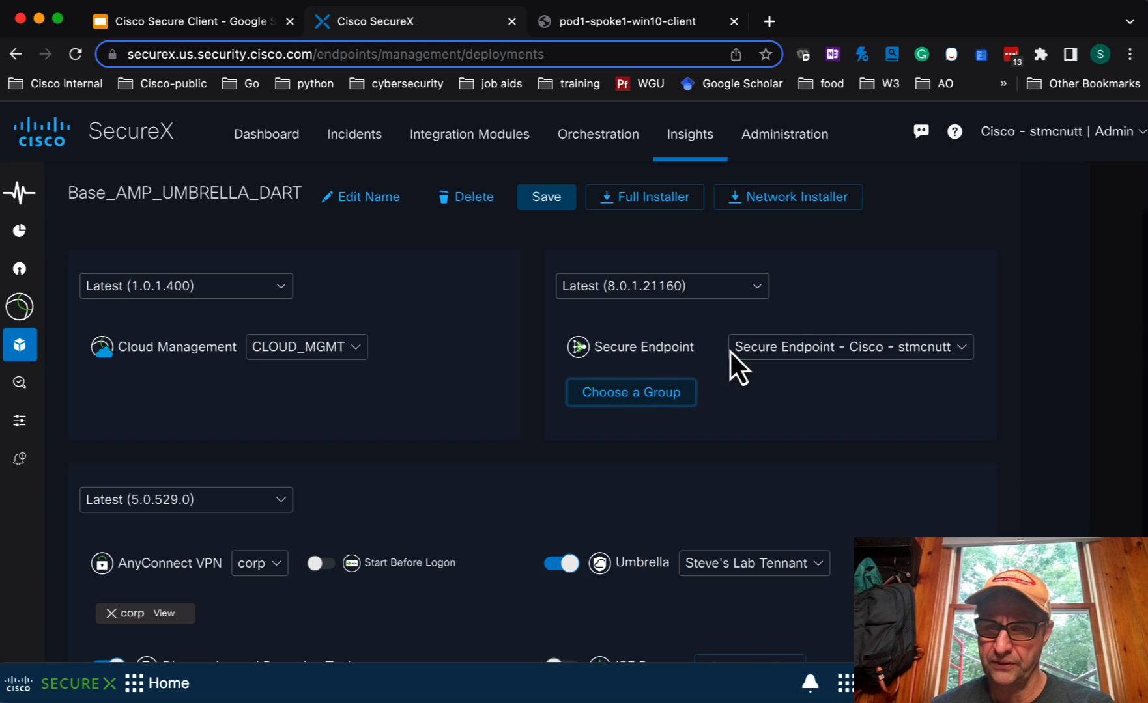
Open the Umbrella profiles, discarding the unsaved deployment changes, and view the upload form for a new Umbrella configuration without uploading anything.
{"action": "scroll", "coordinate": [798, 416], "scroll_direction": "down", "scroll_amount": 1}
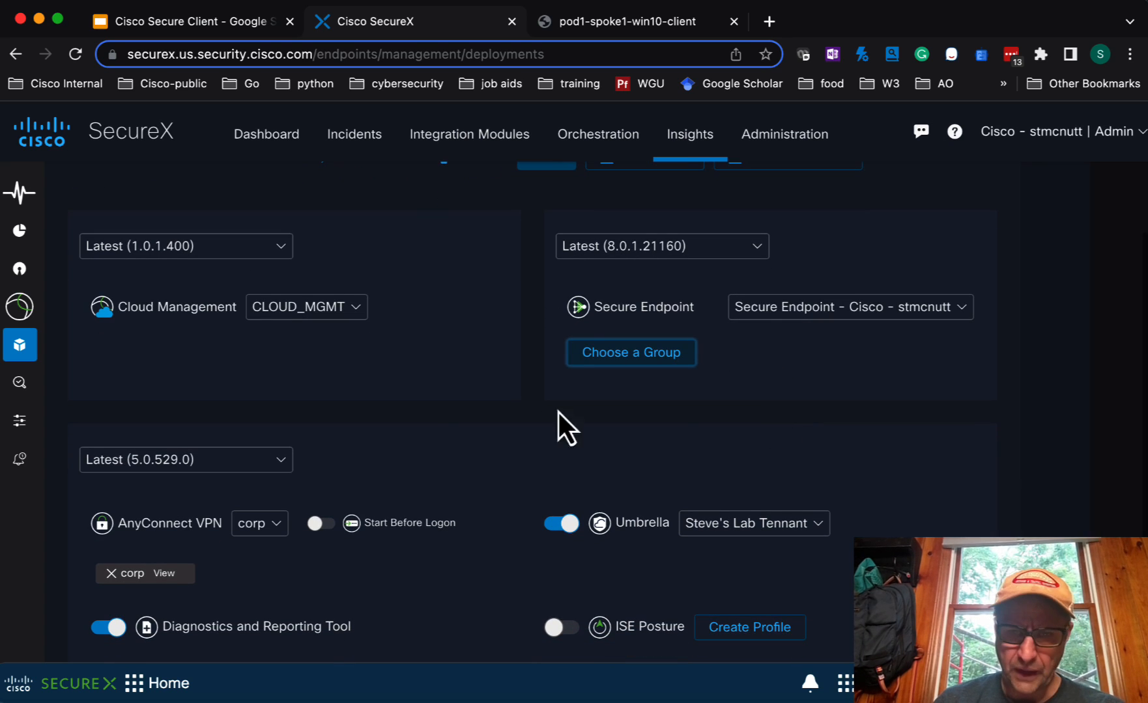
{"action": "scroll", "coordinate": [419, 416], "scroll_direction": "down", "scroll_amount": 5}
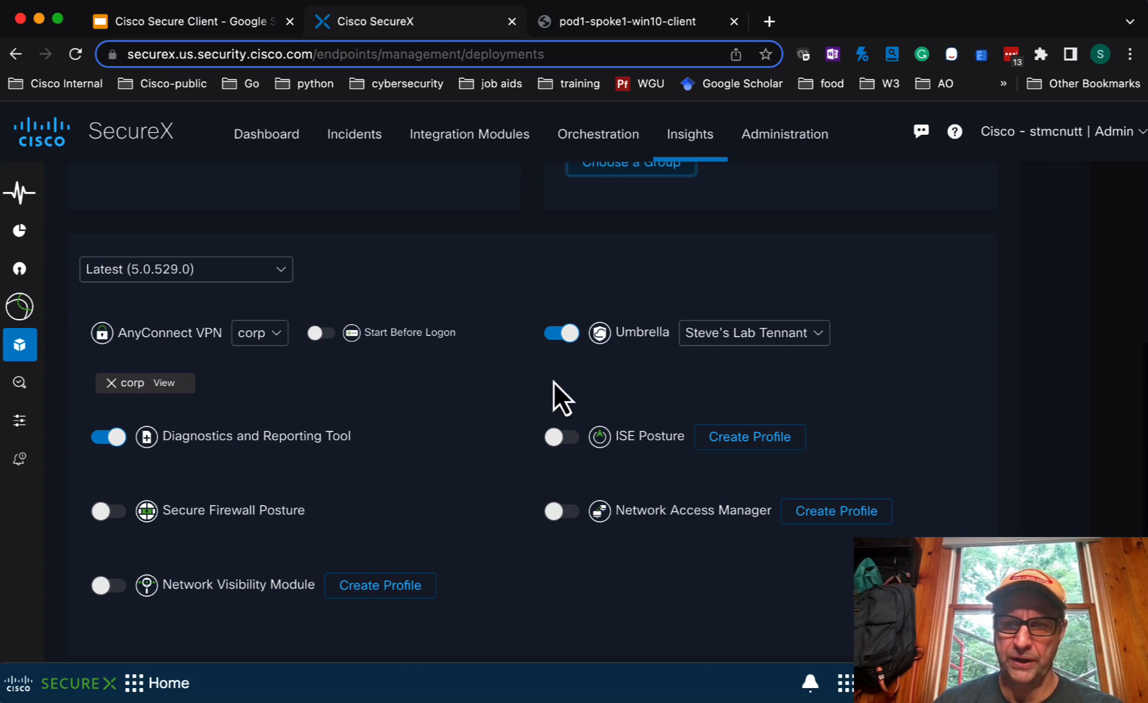
{"action": "scroll", "coordinate": [503, 423], "scroll_direction": "down", "scroll_amount": 1}
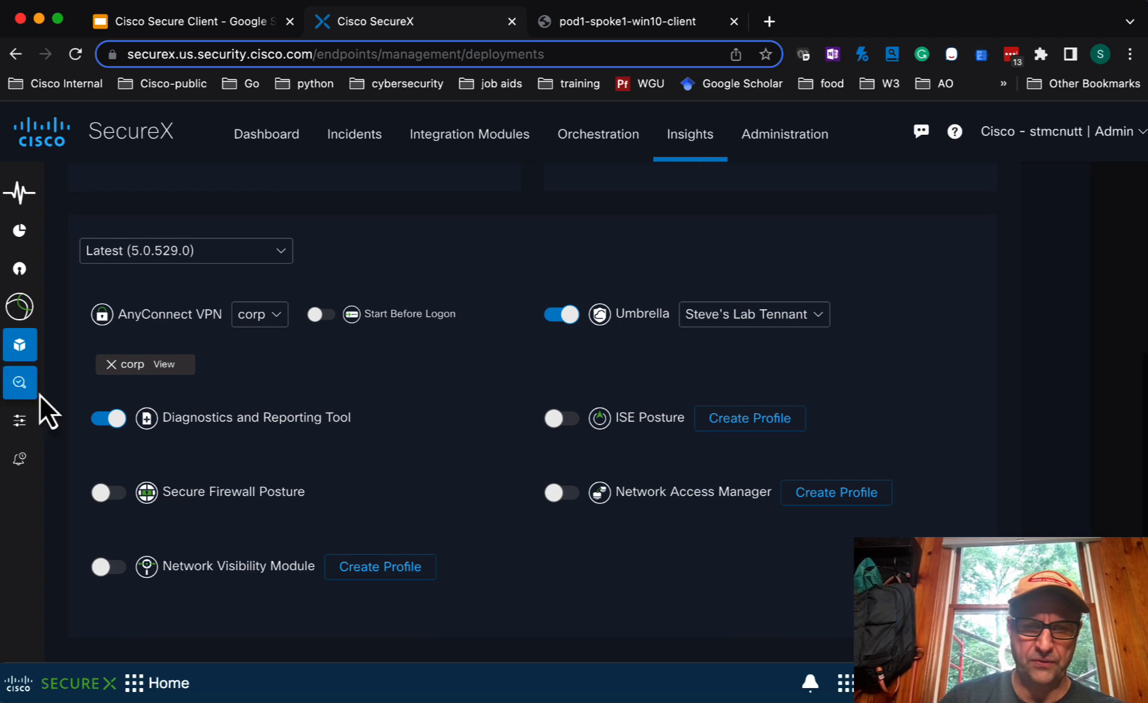
{"action": "mouse_move", "coordinate": [13, 400]}
{"action": "left_click", "coordinate": [52, 422]}
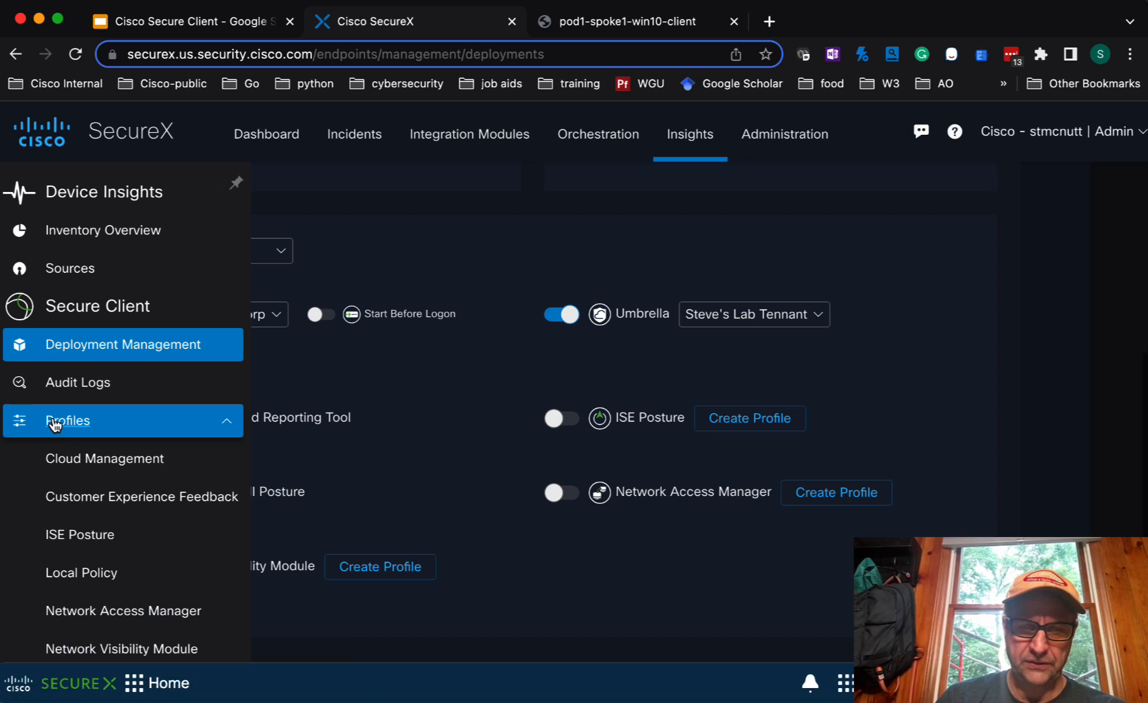
{"action": "scroll", "coordinate": [81, 538], "scroll_direction": "down", "scroll_amount": 2}
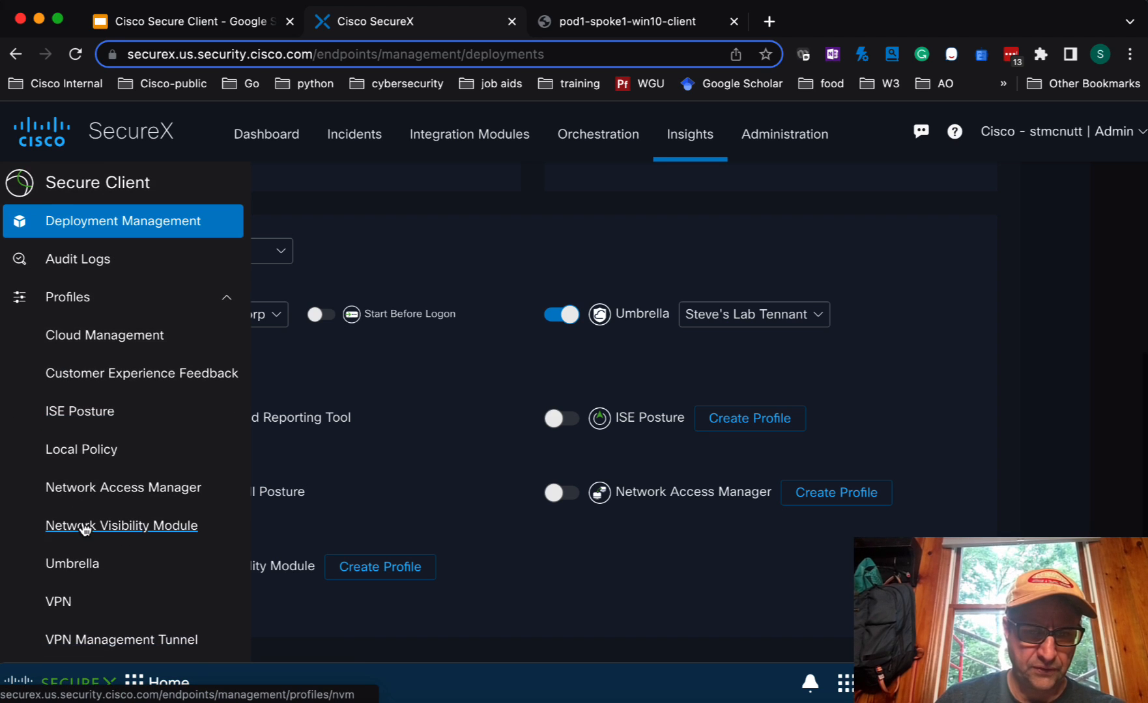
{"action": "left_click", "coordinate": [69, 567]}
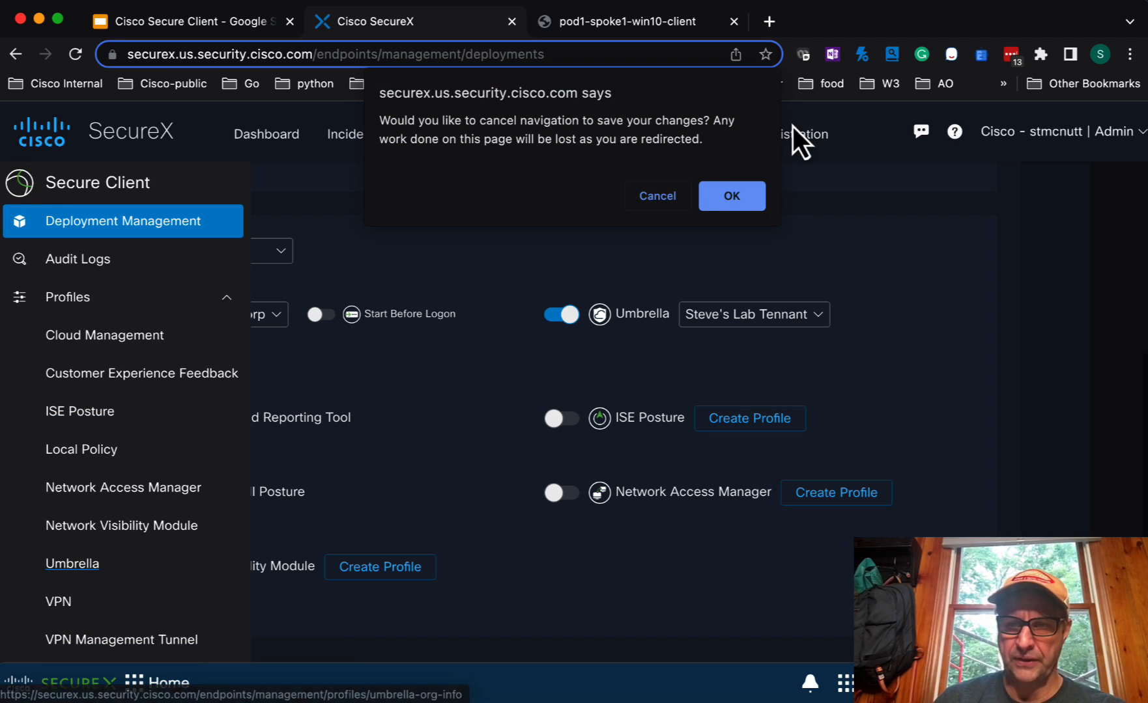
{"action": "left_click", "coordinate": [728, 192]}
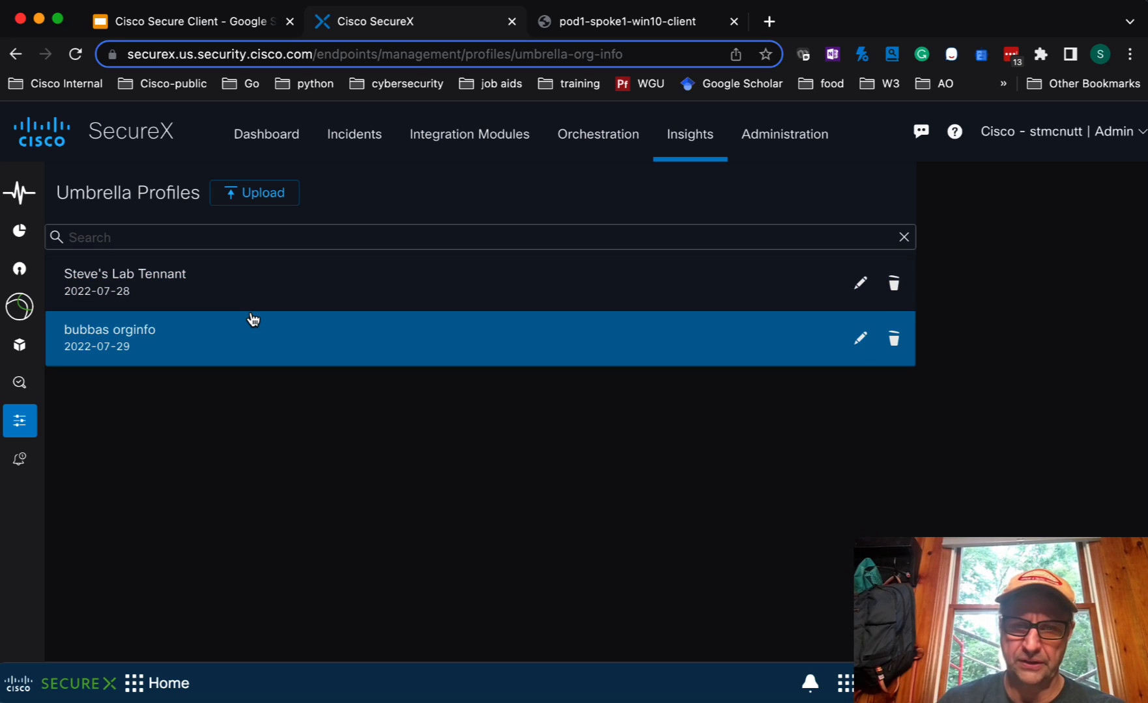
{"action": "left_click", "coordinate": [240, 198]}
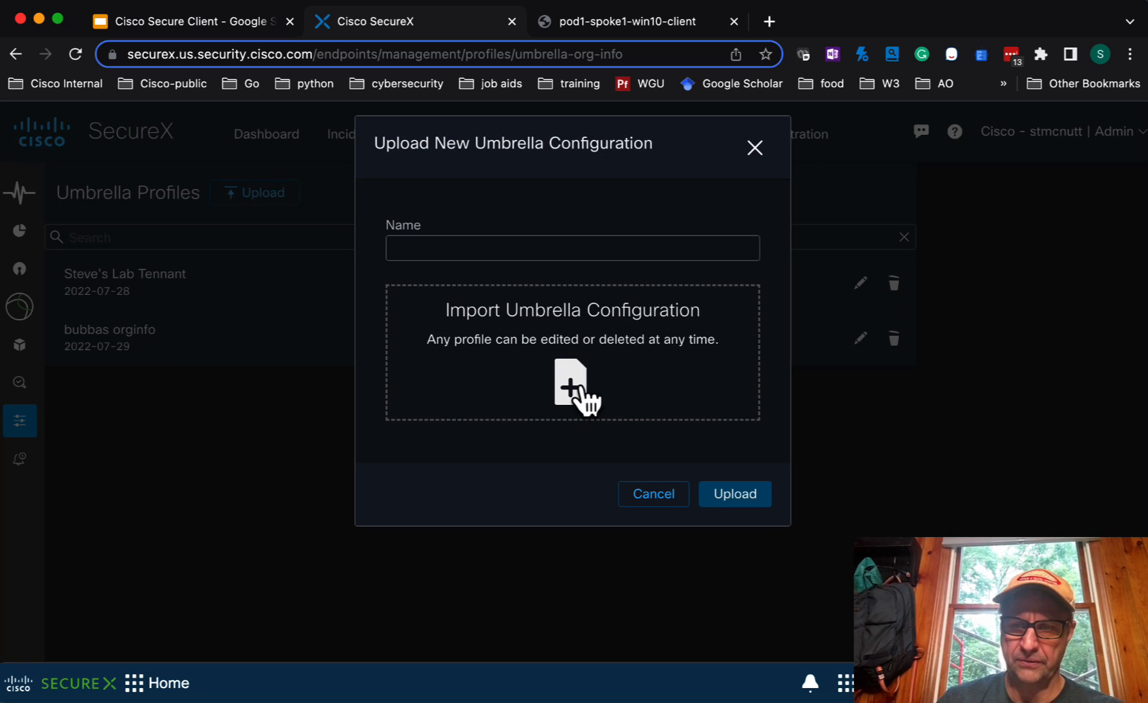
{"action": "left_click", "coordinate": [653, 496]}
Return to Deployment Management and examine the AnyConnect VPN, Umbrella and other module settings of the Base_AMP_UMBRELLA_DART deployment.
{"action": "mouse_move", "coordinate": [14, 430]}
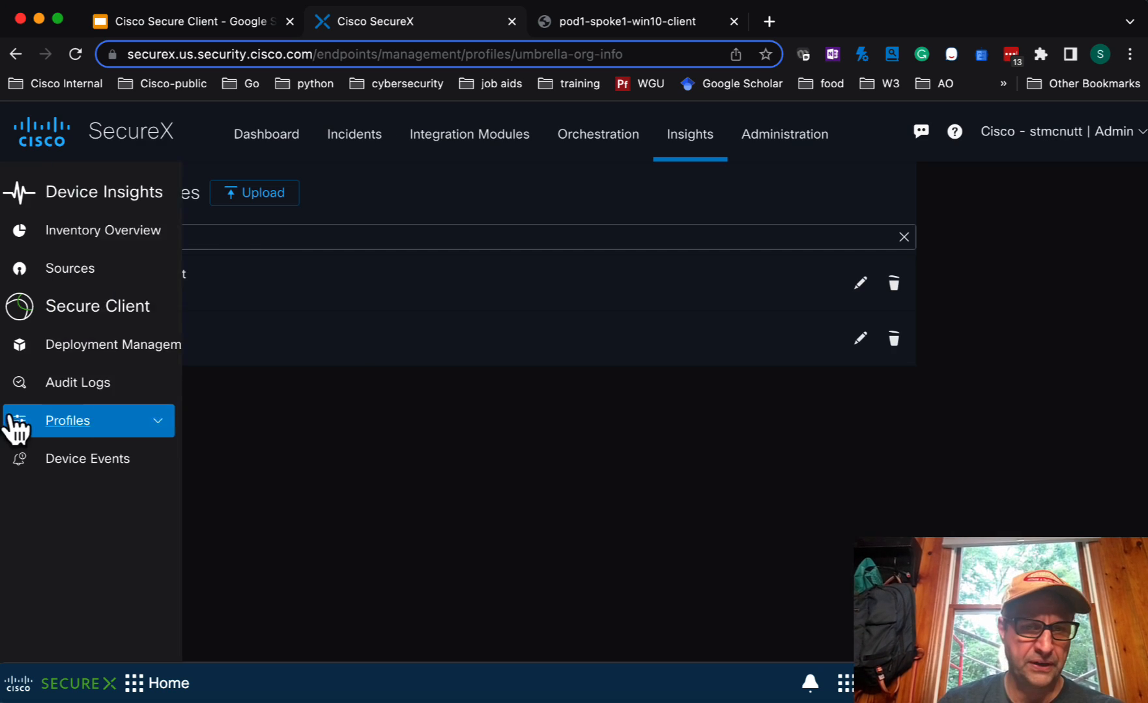
{"action": "left_click", "coordinate": [75, 352]}
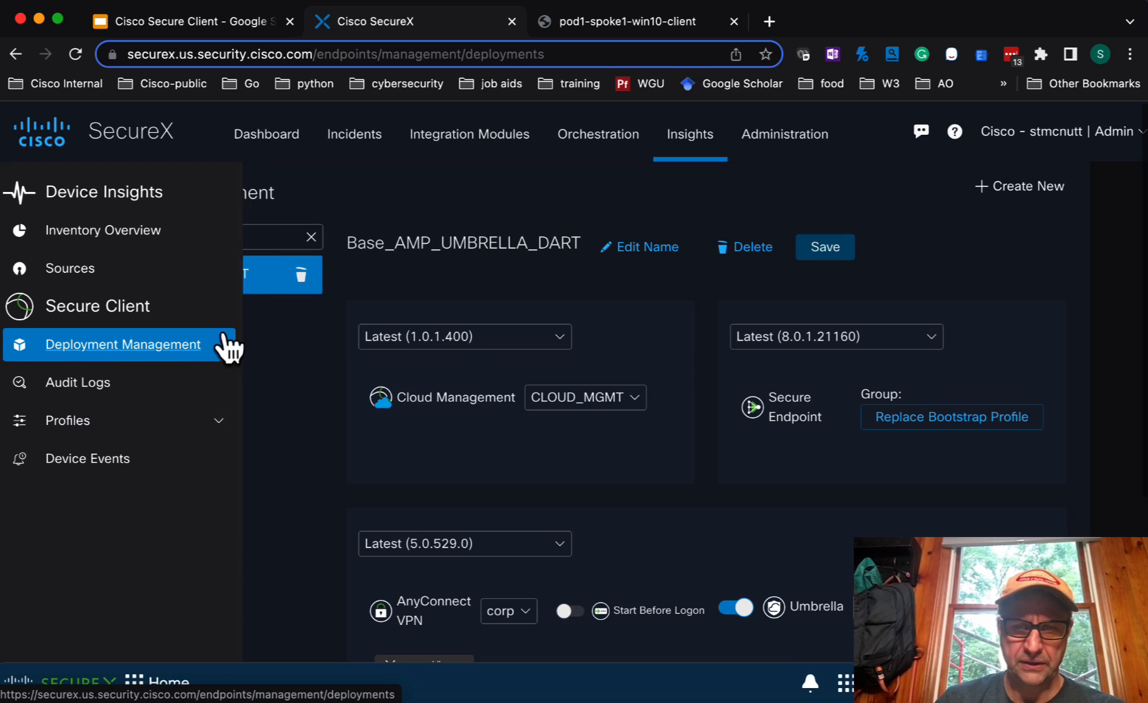
{"action": "scroll", "coordinate": [458, 323], "scroll_direction": "down", "scroll_amount": 3}
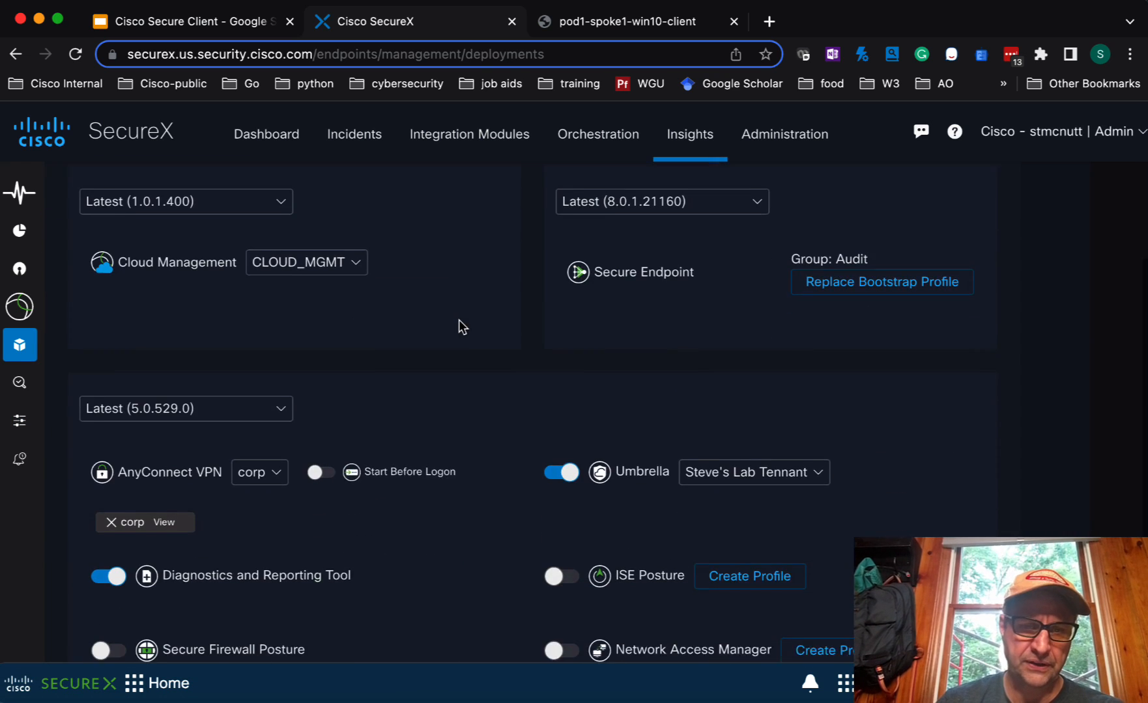
{"action": "scroll", "coordinate": [412, 388], "scroll_direction": "down", "scroll_amount": 3}
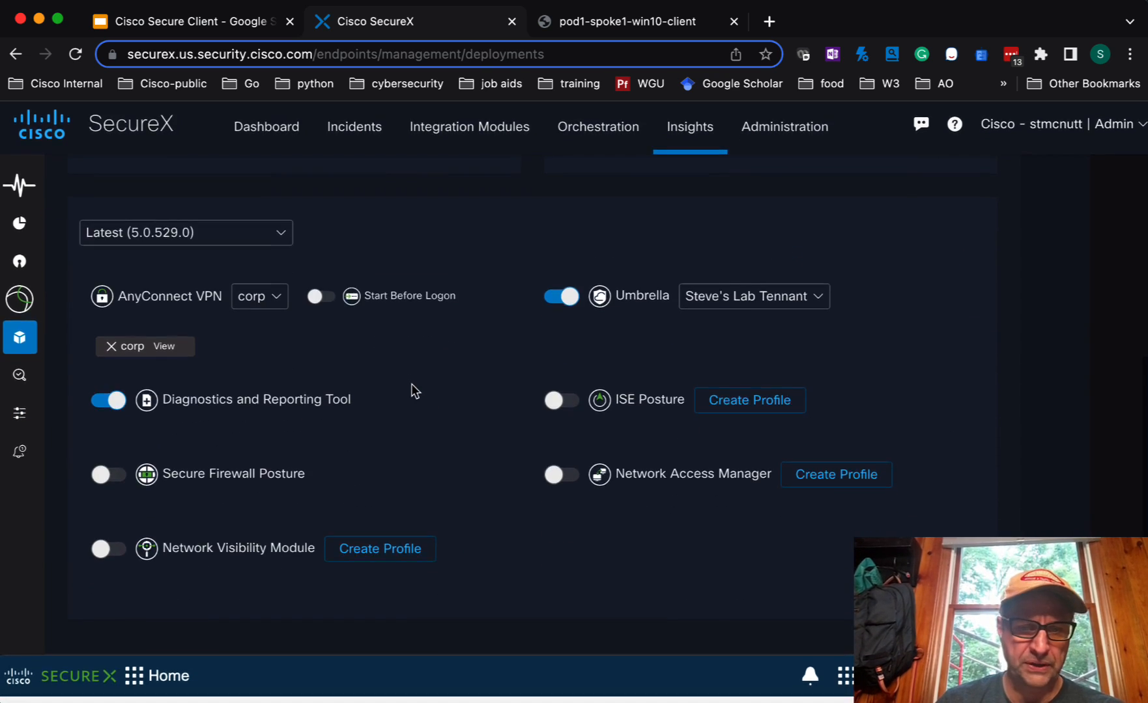
{"action": "scroll", "coordinate": [410, 383], "scroll_direction": "up", "scroll_amount": 2}
{"action": "scroll", "coordinate": [473, 358], "scroll_direction": "up", "scroll_amount": 1}
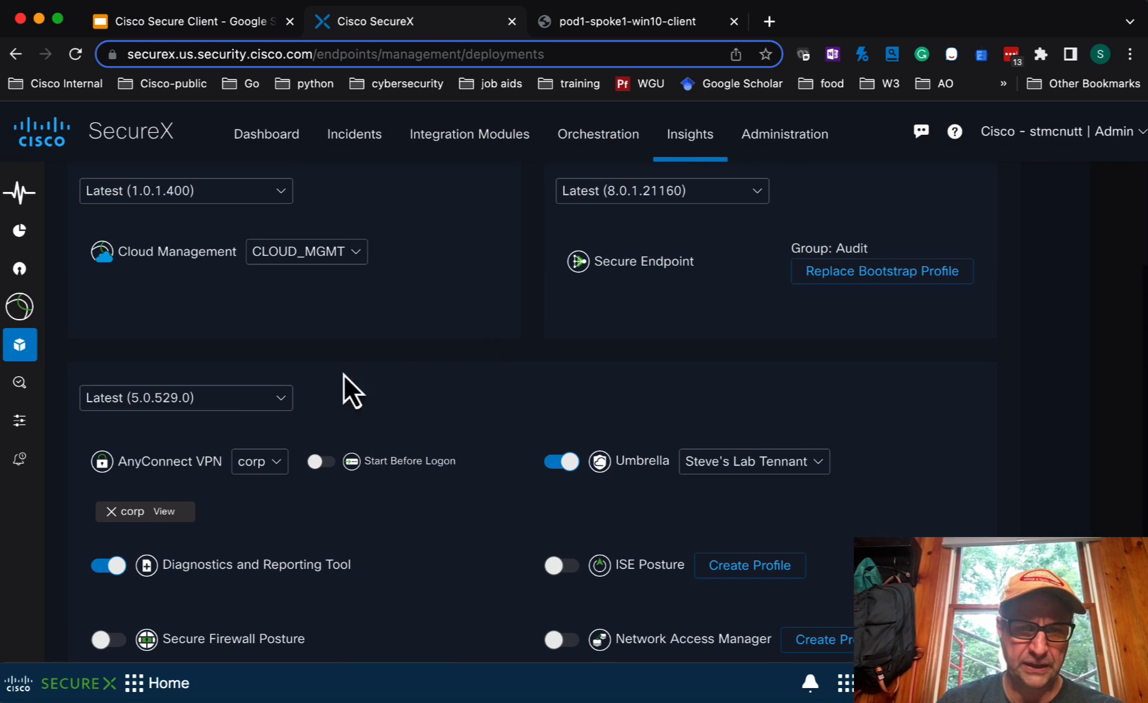
{"action": "scroll", "coordinate": [417, 394], "scroll_direction": "down", "scroll_amount": 1}
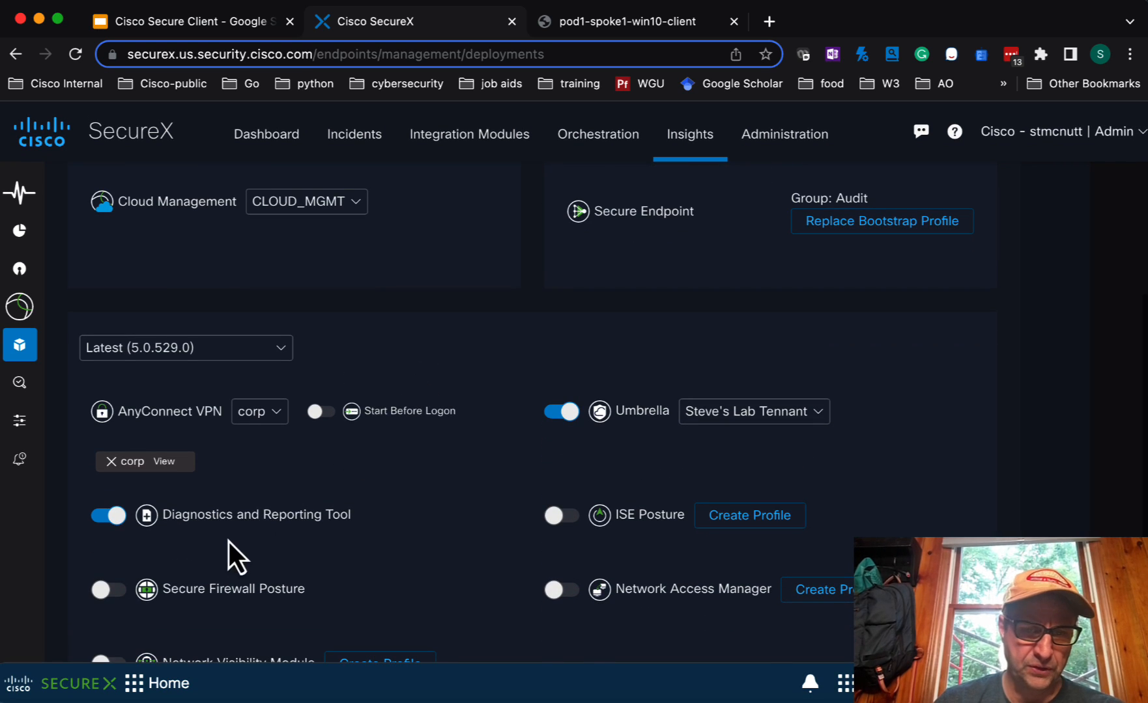
Open the VPN profiles and display the corp profile.
{"action": "scroll", "coordinate": [378, 505], "scroll_direction": "down", "scroll_amount": 1}
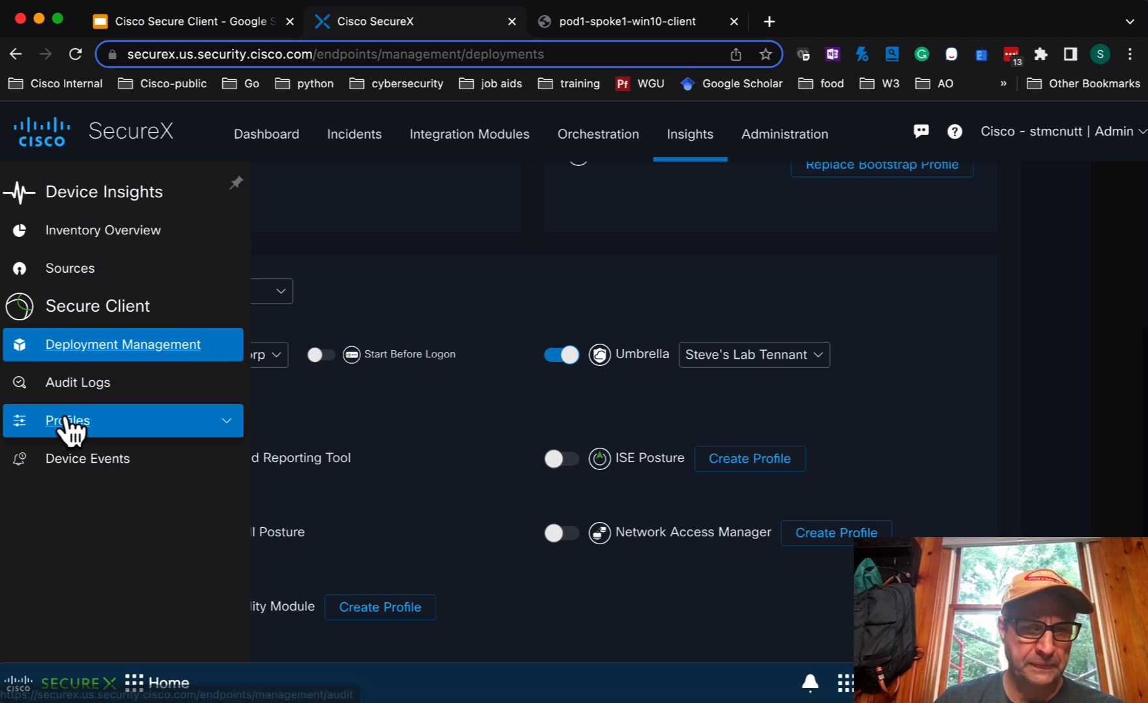
{"action": "left_click", "coordinate": [68, 420]}
{"action": "scroll", "coordinate": [68, 420], "scroll_direction": "down", "scroll_amount": 1}
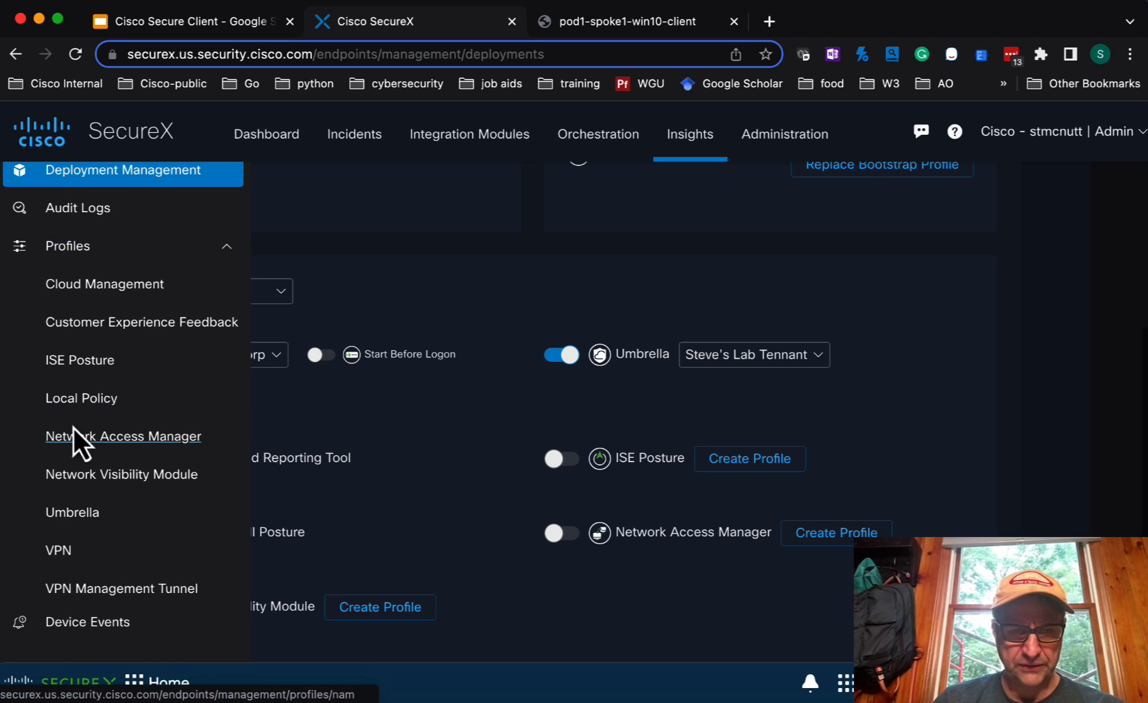
{"action": "left_click", "coordinate": [56, 554]}
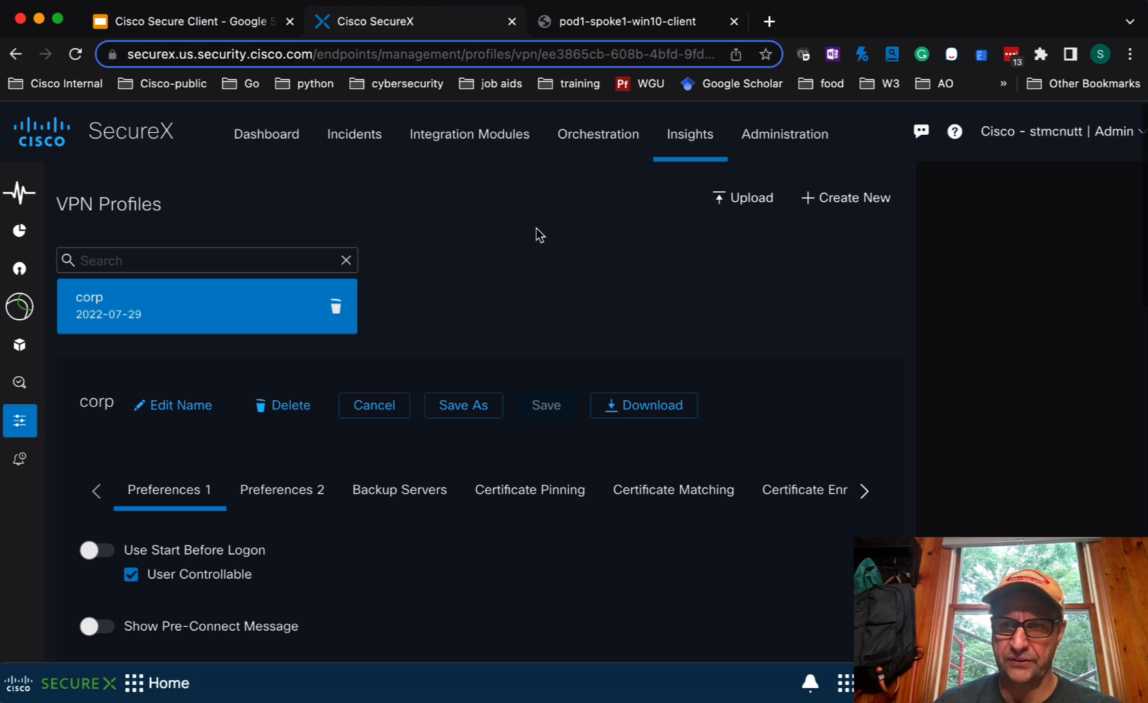
Examine the Preferences 1 settings of the corp VPN profile, from Use Start Before Logon through IP Protocol Supported.
{"action": "scroll", "coordinate": [507, 280], "scroll_direction": "down", "scroll_amount": 3}
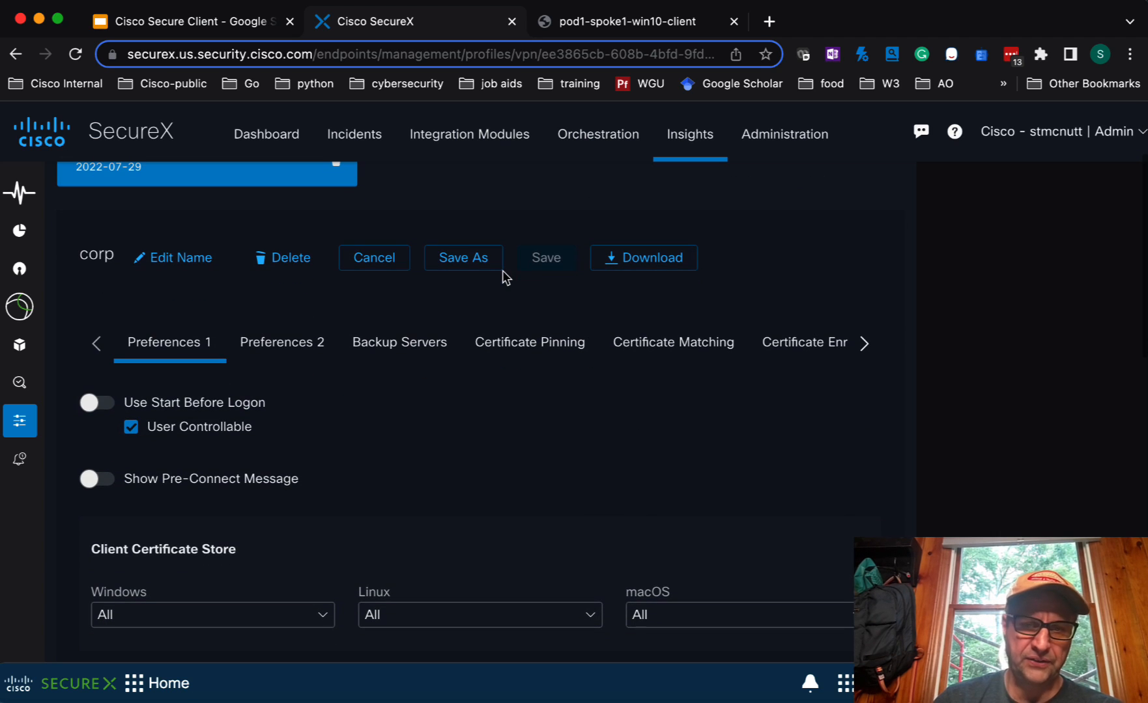
{"action": "scroll", "coordinate": [476, 411], "scroll_direction": "down", "scroll_amount": 3}
{"action": "scroll", "coordinate": [476, 404], "scroll_direction": "down", "scroll_amount": 1}
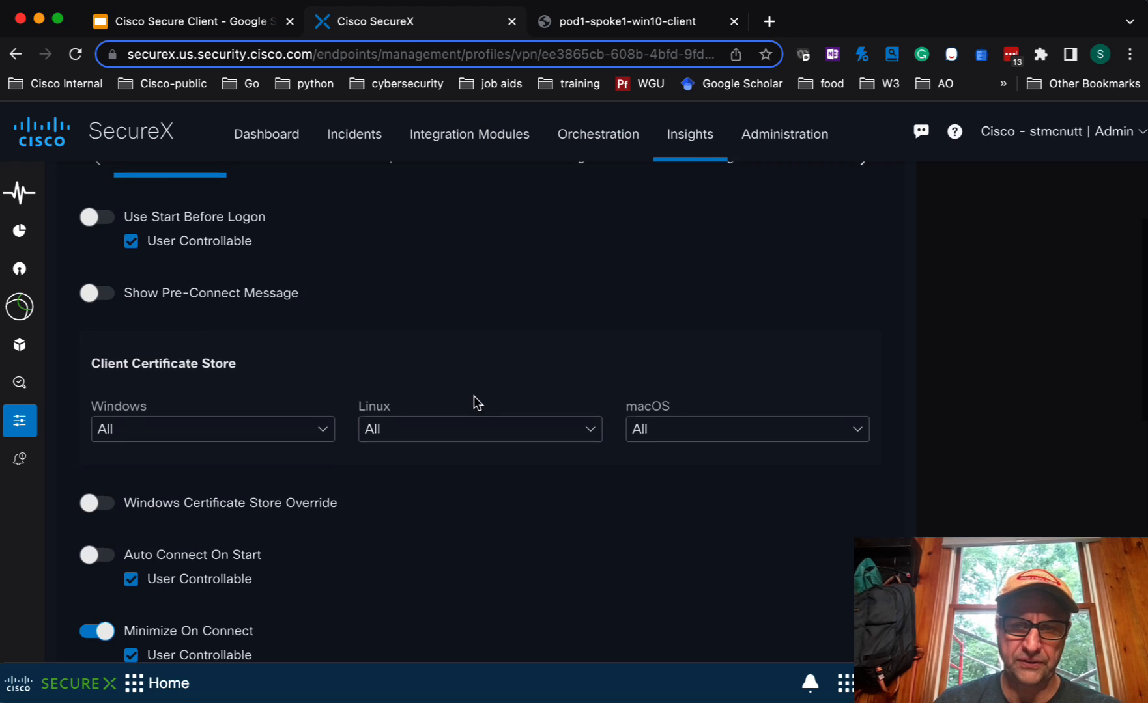
{"action": "scroll", "coordinate": [474, 397], "scroll_direction": "up", "scroll_amount": 2}
{"action": "scroll", "coordinate": [473, 400], "scroll_direction": "down", "scroll_amount": 6}
{"action": "scroll", "coordinate": [475, 403], "scroll_direction": "down", "scroll_amount": 5}
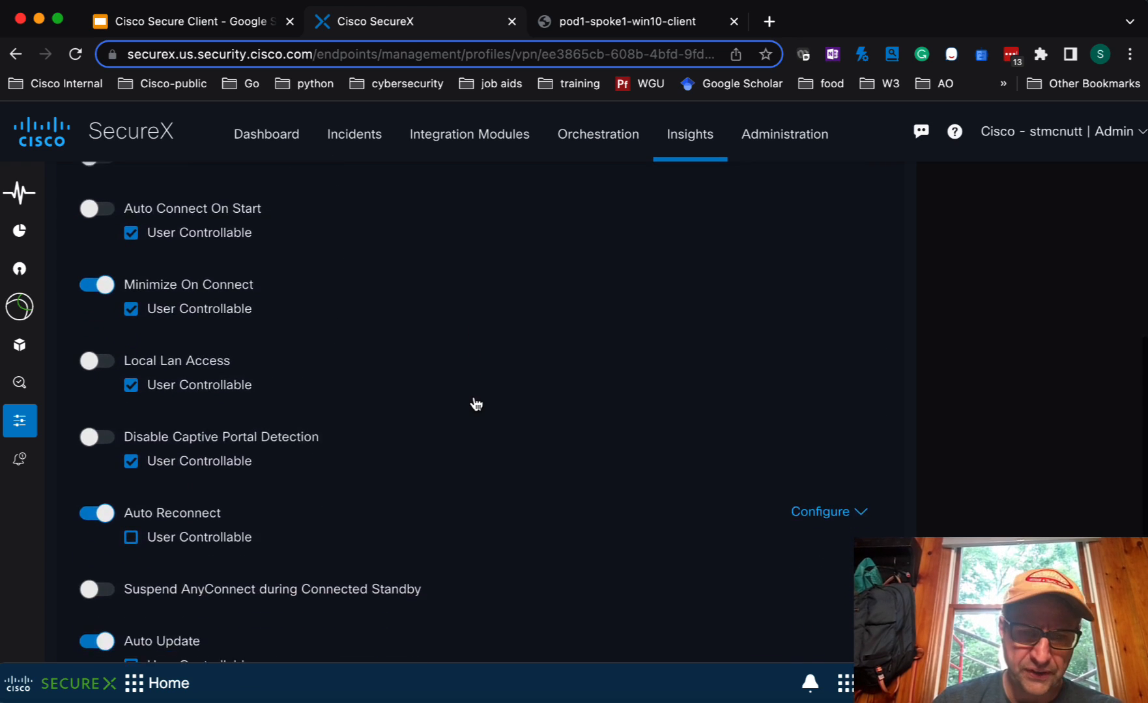
{"action": "scroll", "coordinate": [475, 403], "scroll_direction": "down", "scroll_amount": 4}
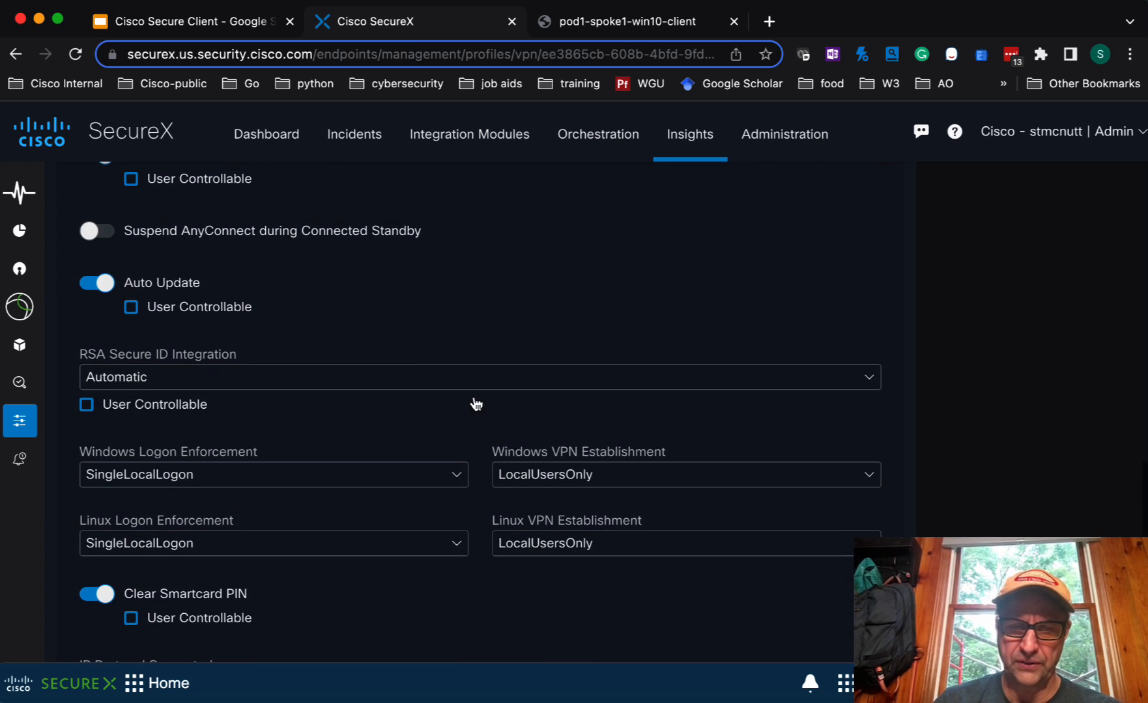
{"action": "scroll", "coordinate": [475, 405], "scroll_direction": "down", "scroll_amount": 2}
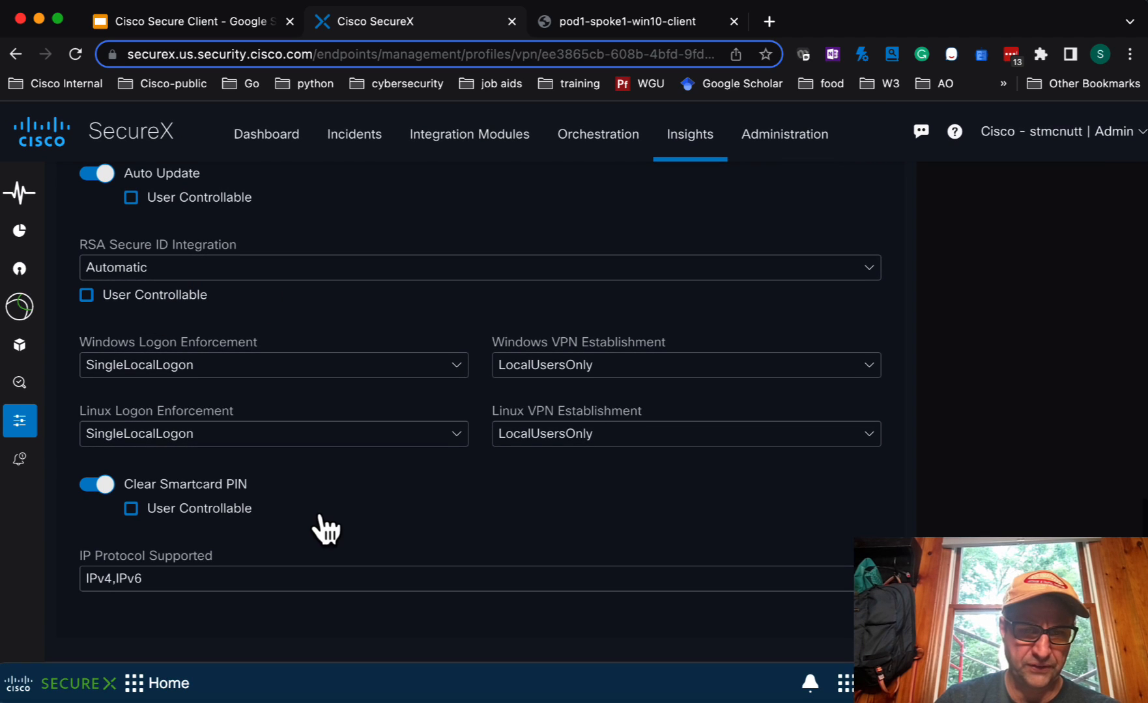
{"action": "scroll", "coordinate": [323, 520], "scroll_direction": "up", "scroll_amount": 12}
{"action": "scroll", "coordinate": [323, 516], "scroll_direction": "up", "scroll_amount": 2}
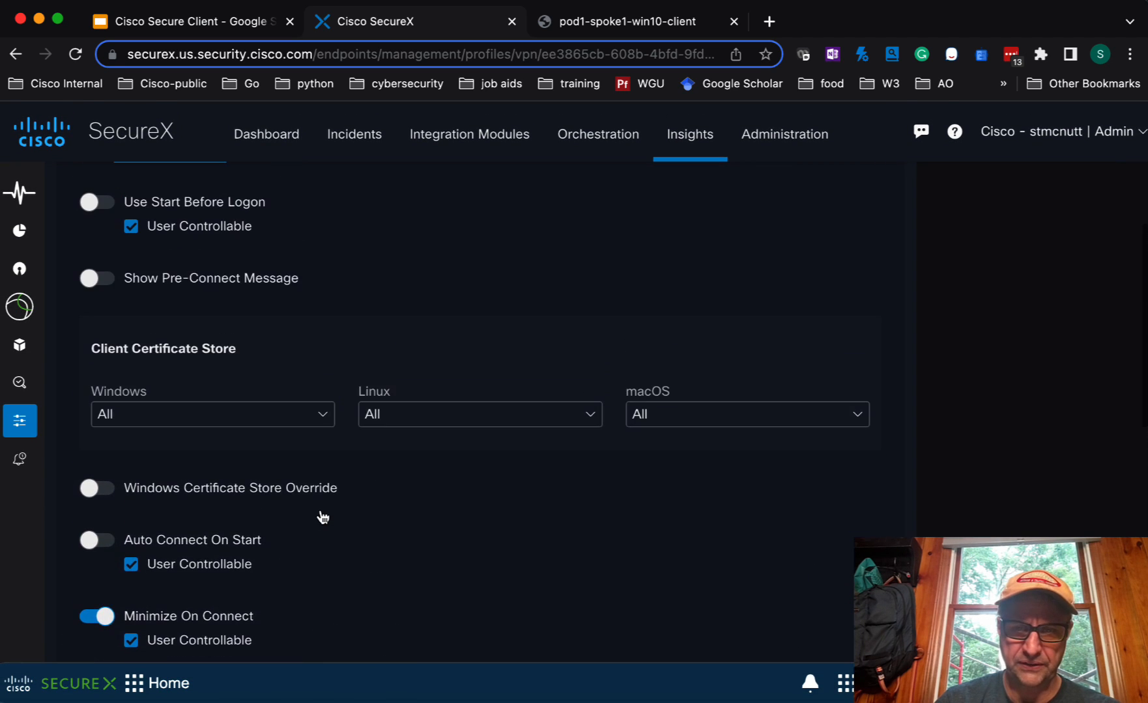
{"action": "scroll", "coordinate": [426, 557], "scroll_direction": "up", "scroll_amount": 5}
{"action": "scroll", "coordinate": [409, 456], "scroll_direction": "up", "scroll_amount": 1}
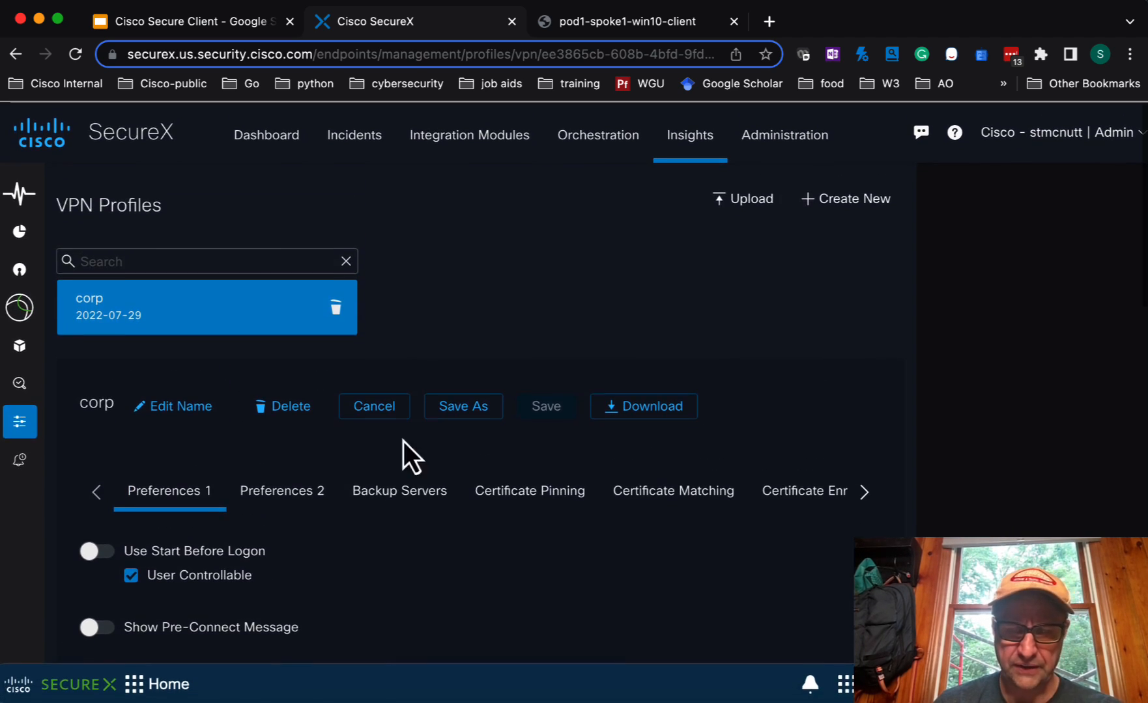
{"action": "scroll", "coordinate": [402, 469], "scroll_direction": "down", "scroll_amount": 3}
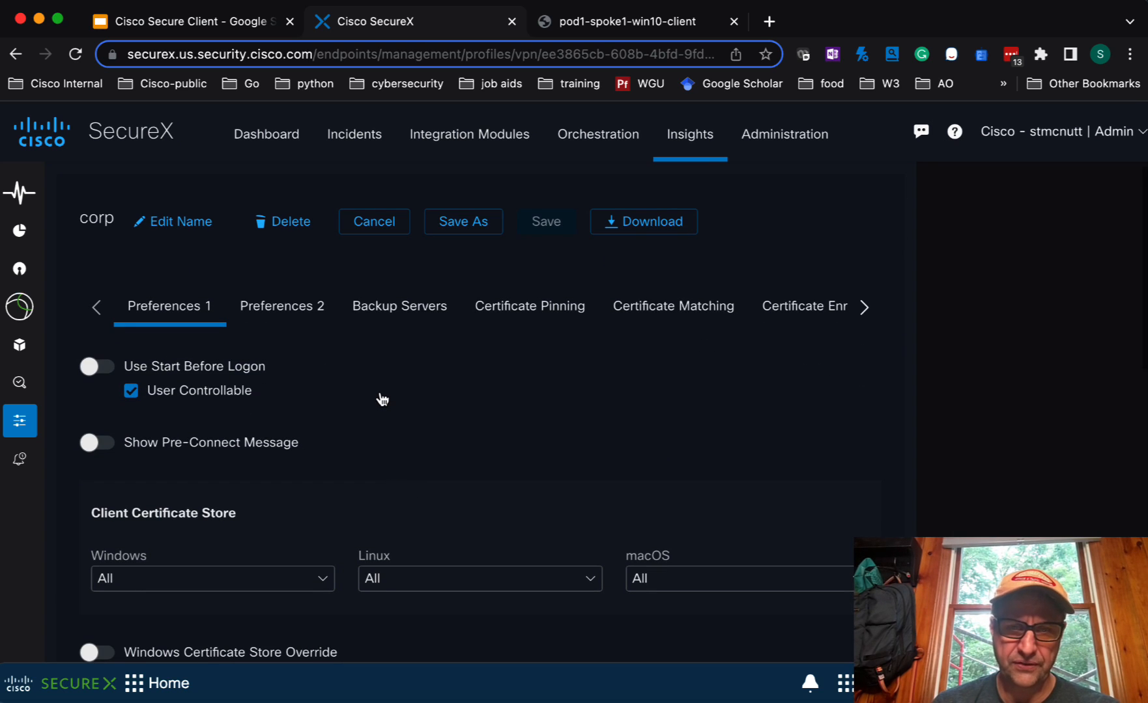
{"action": "scroll", "coordinate": [310, 377], "scroll_direction": "up", "scroll_amount": 1}
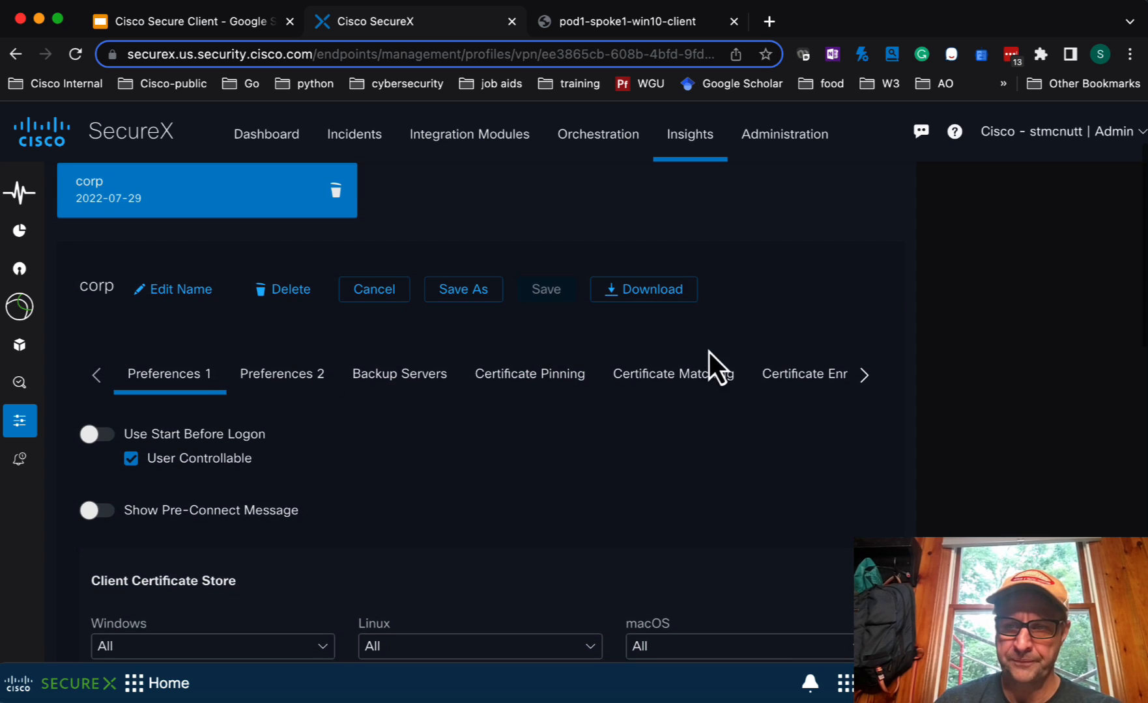
Open the Server List section of the corp VPN profile and switch to its Preferences 2 settings.
{"action": "left_click", "coordinate": [865, 376]}
{"action": "left_click", "coordinate": [814, 376]}
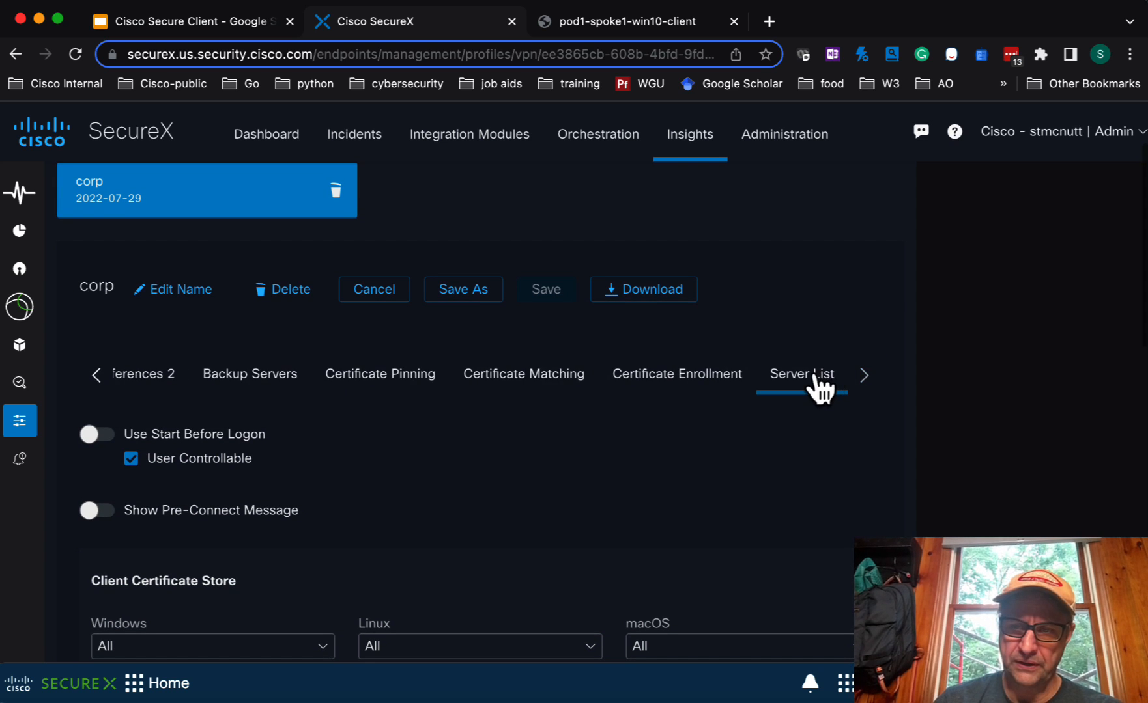
{"action": "left_click", "coordinate": [150, 389]}
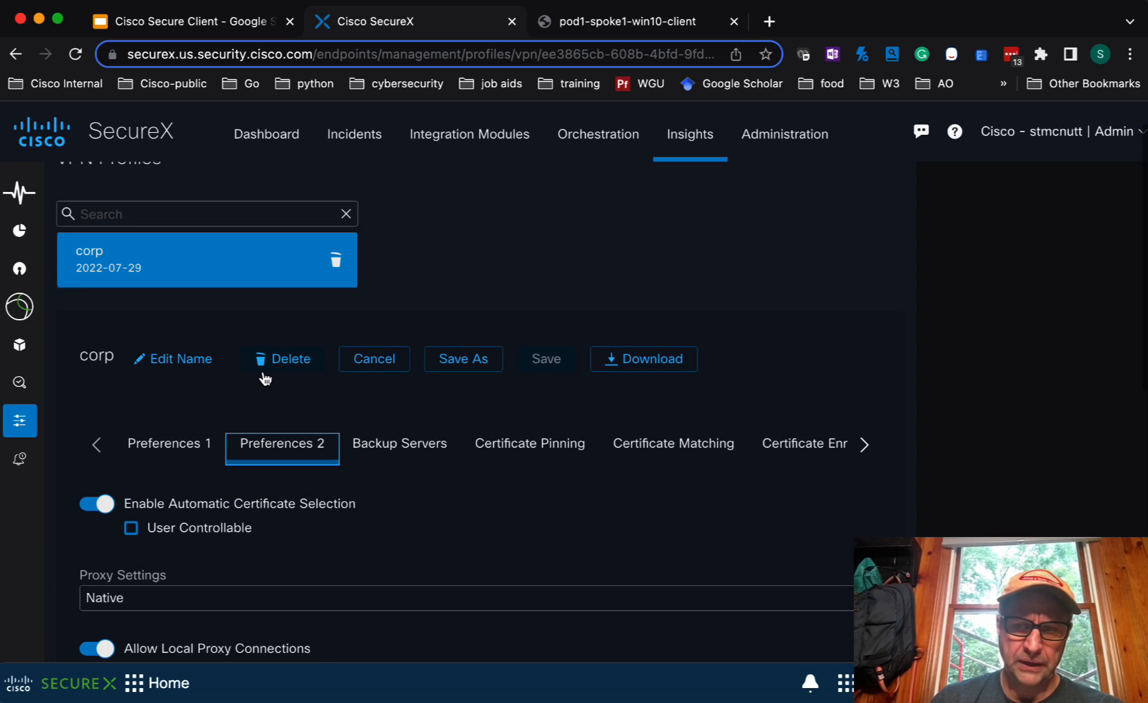
Return to Deployment Management and review the module settings and name of the Base_AMP_UMBRELLA_DART deployment.
{"action": "mouse_move", "coordinate": [57, 302]}
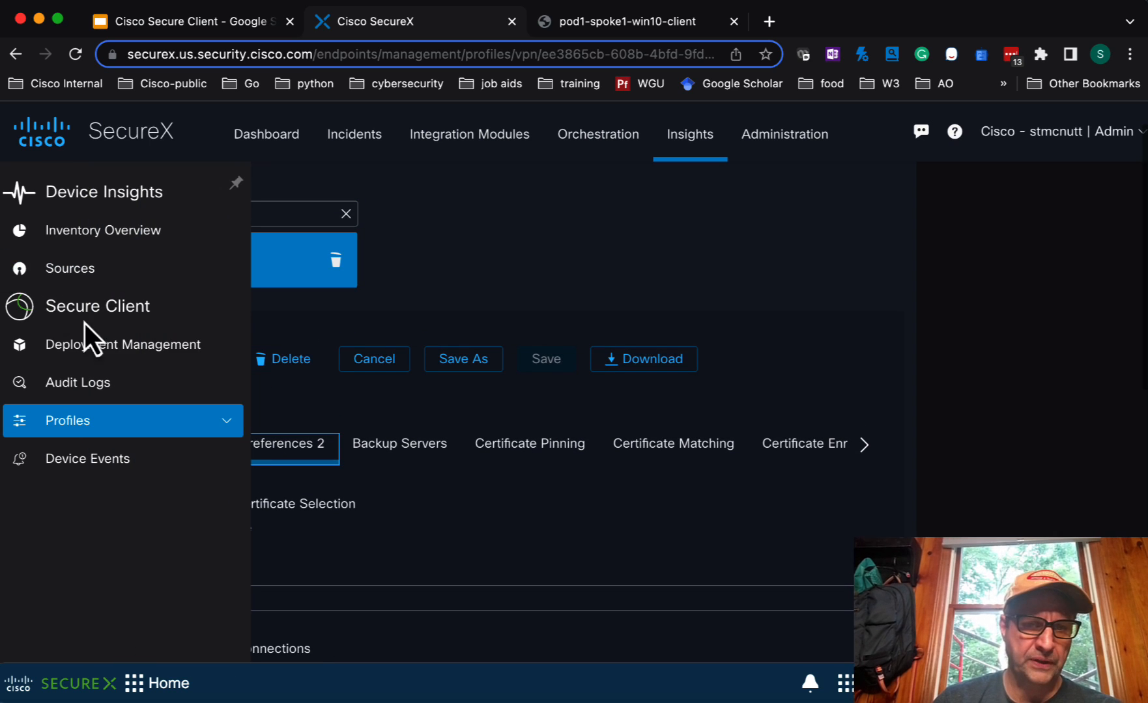
{"action": "left_click", "coordinate": [96, 350]}
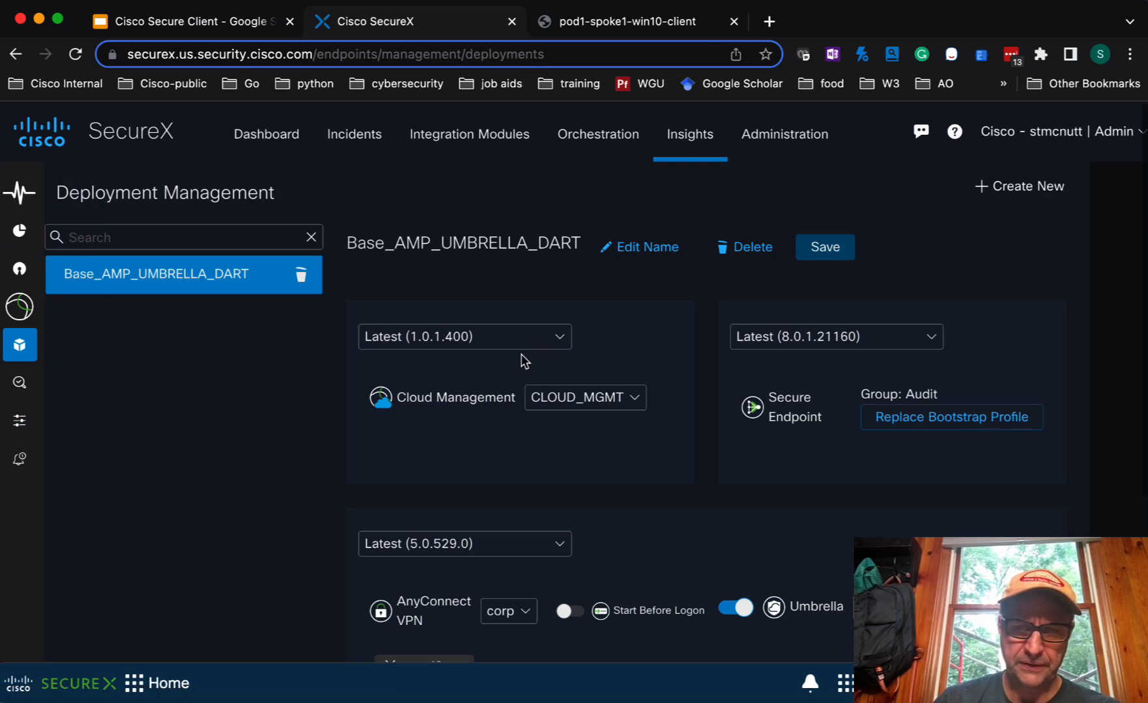
{"action": "scroll", "coordinate": [493, 480], "scroll_direction": "down", "scroll_amount": 5}
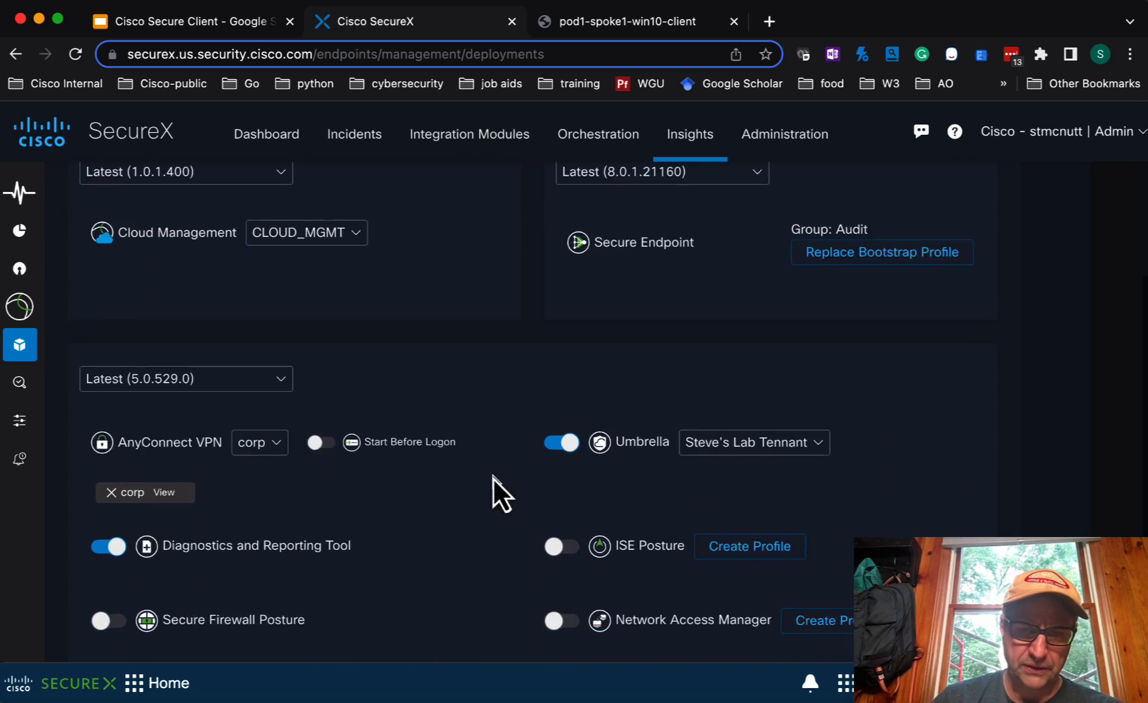
{"action": "scroll", "coordinate": [495, 482], "scroll_direction": "up", "scroll_amount": 5}
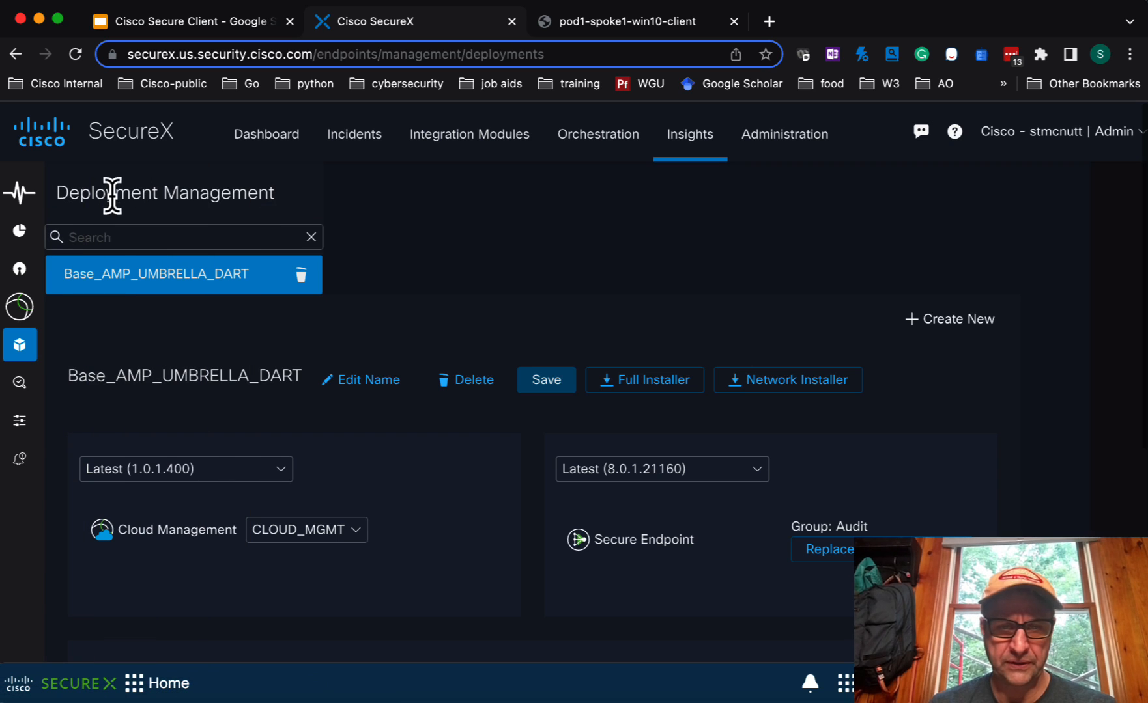
{"action": "left_click_drag", "start_coordinate": [71, 385], "coordinate": [272, 390]}
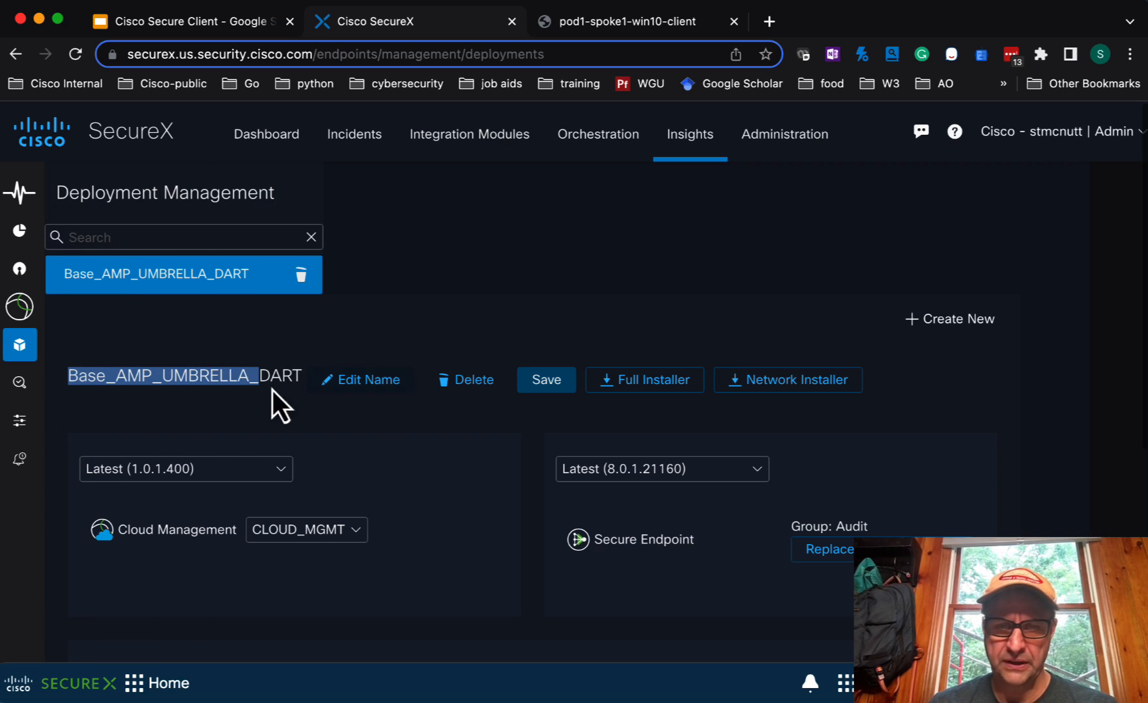
{"action": "left_click", "coordinate": [226, 388]}
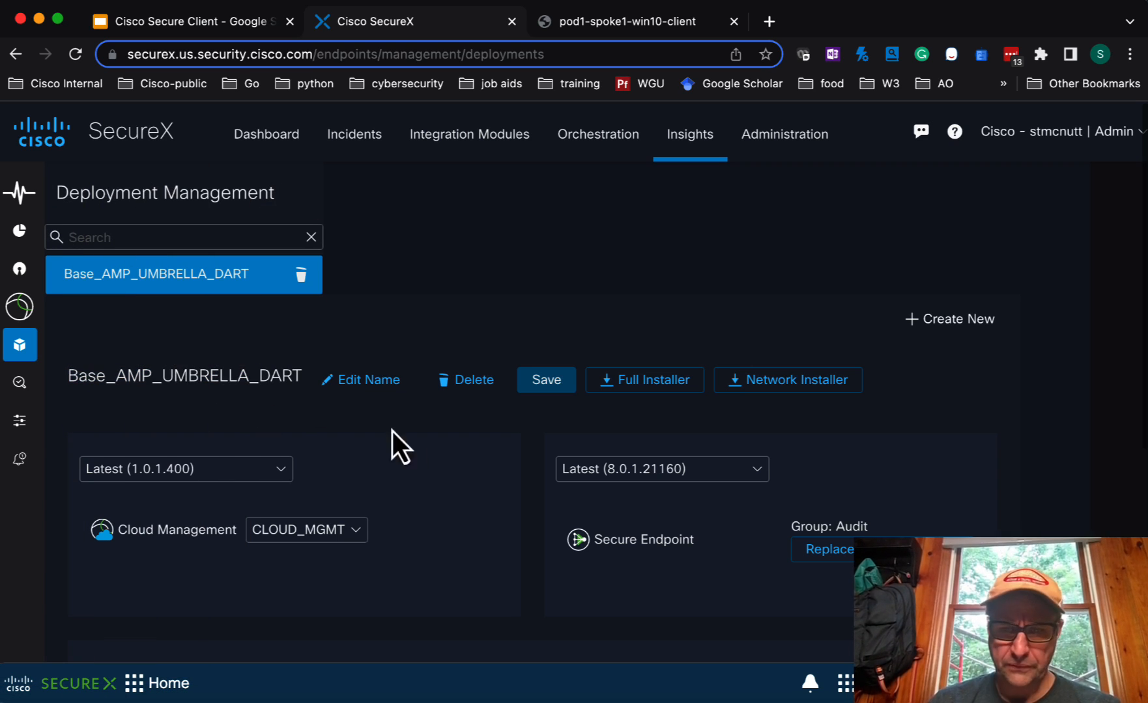
Look over the Full Installer and Network Installer download options of the Base_AMP_UMBRELLA_DART deployment alongside its modules.
{"action": "scroll", "coordinate": [392, 431], "scroll_direction": "down", "scroll_amount": 1}
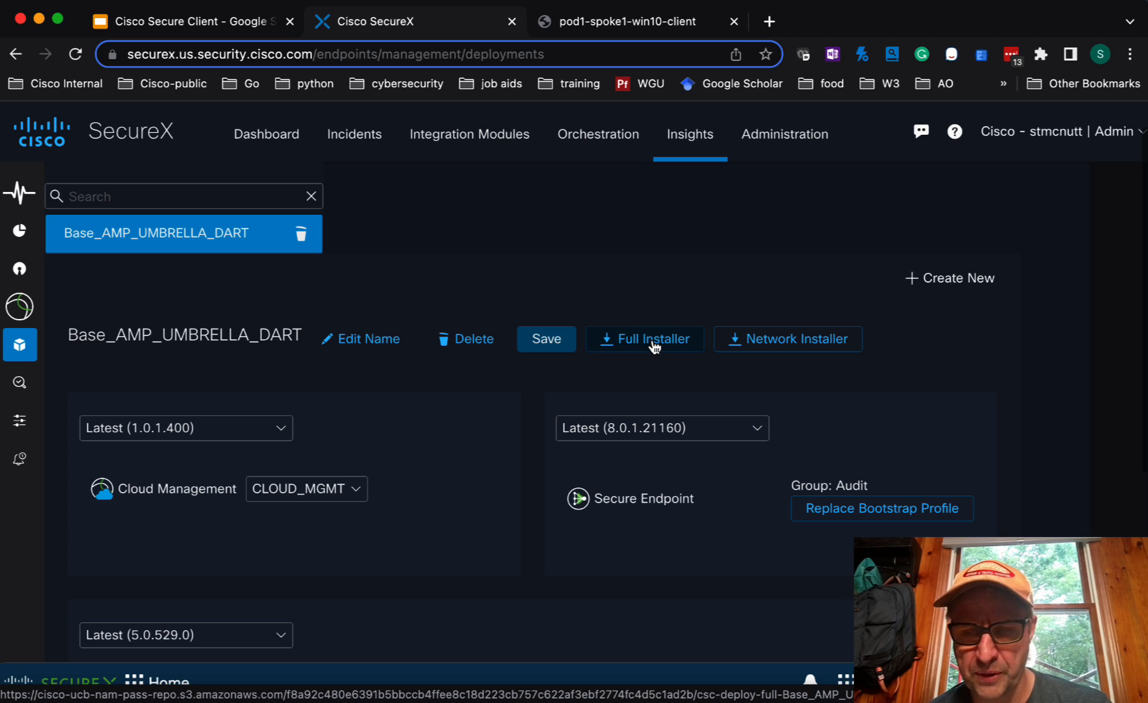
{"action": "scroll", "coordinate": [655, 347], "scroll_direction": "down", "scroll_amount": 5}
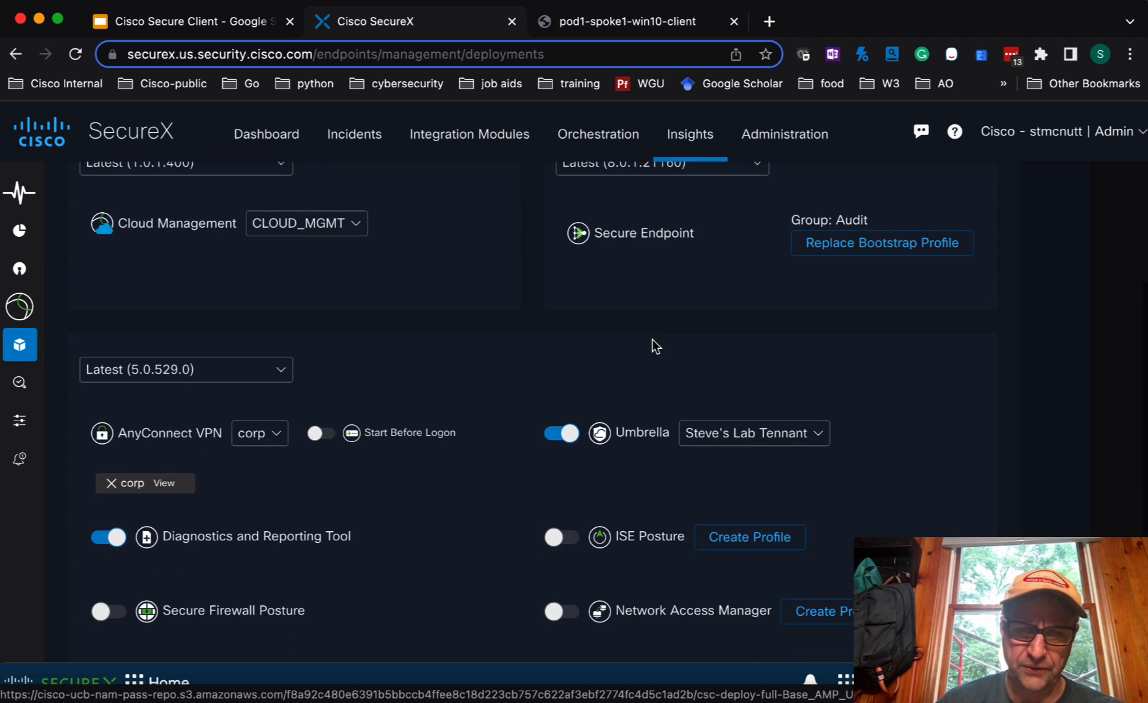
{"action": "scroll", "coordinate": [655, 346], "scroll_direction": "up", "scroll_amount": 3}
{"action": "scroll", "coordinate": [587, 338], "scroll_direction": "up", "scroll_amount": 1}
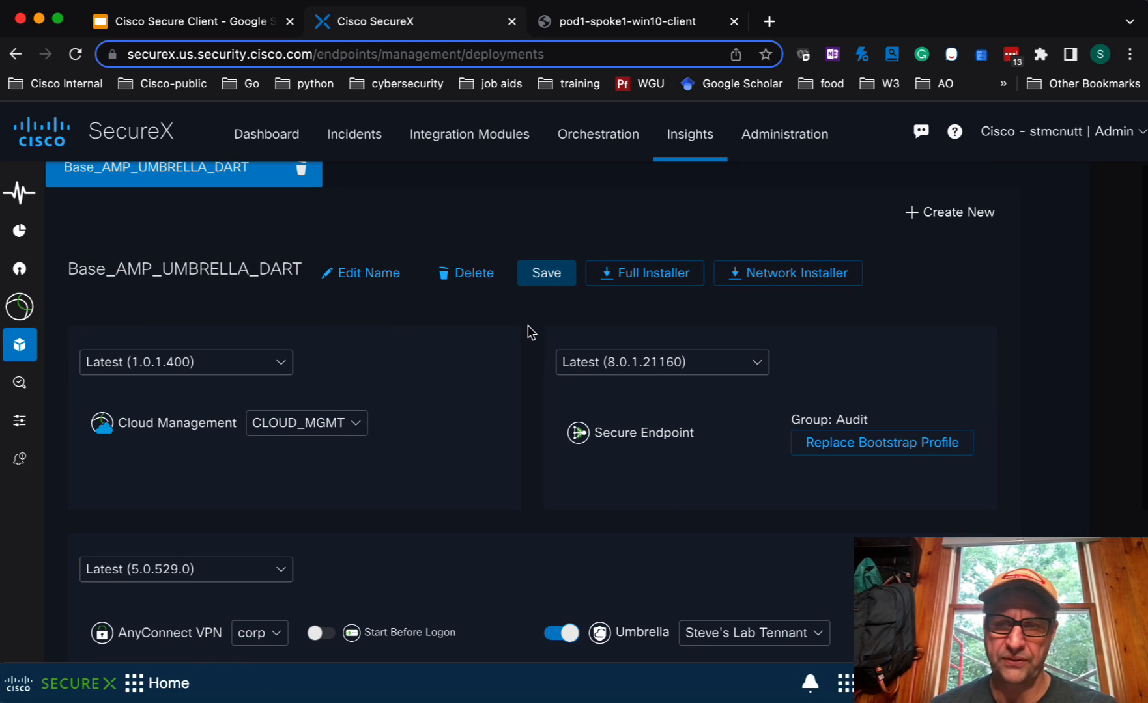
{"action": "scroll", "coordinate": [529, 331], "scroll_direction": "up", "scroll_amount": 1}
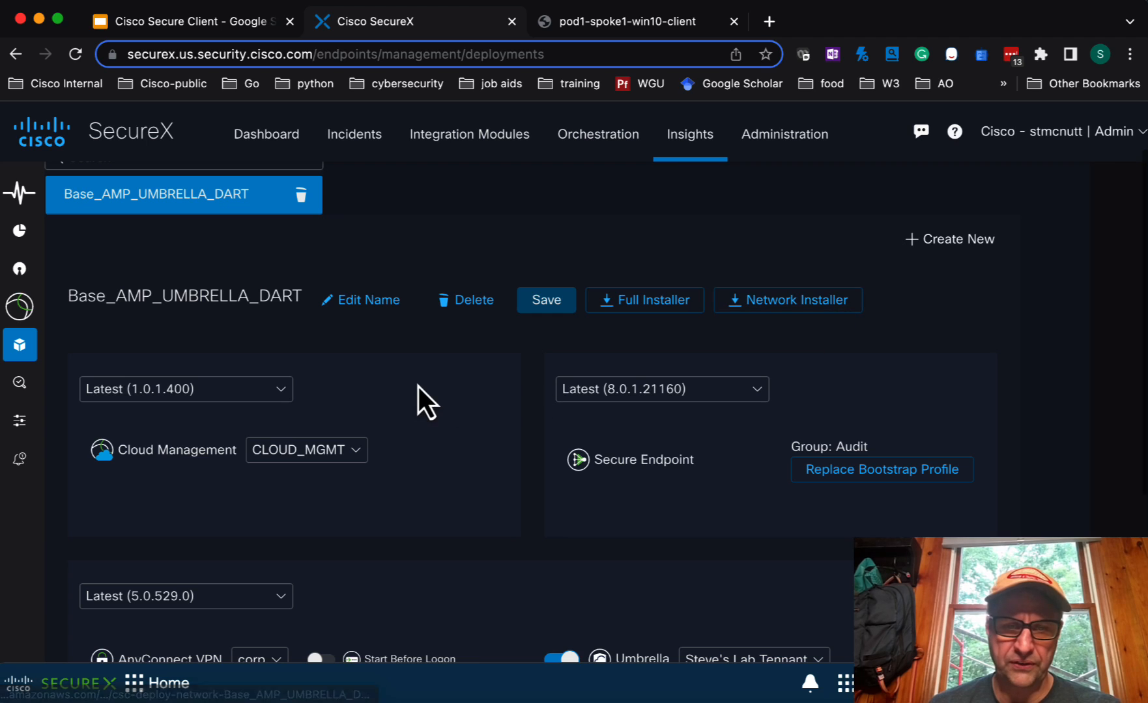
Examine the deployment's Cloud Management, Secure Endpoint and remaining Secure Client modules covered by the installers.
{"action": "triple_click", "coordinate": [167, 448]}
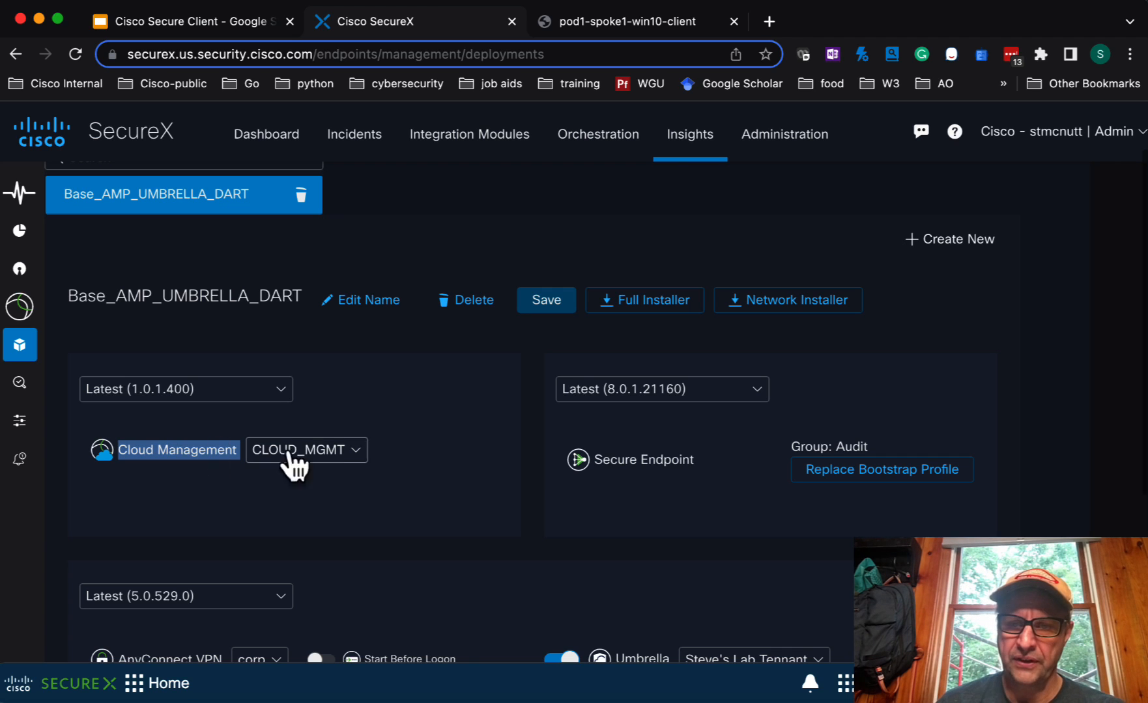
{"action": "left_click", "coordinate": [531, 468]}
{"action": "scroll", "coordinate": [531, 469], "scroll_direction": "down", "scroll_amount": 1}
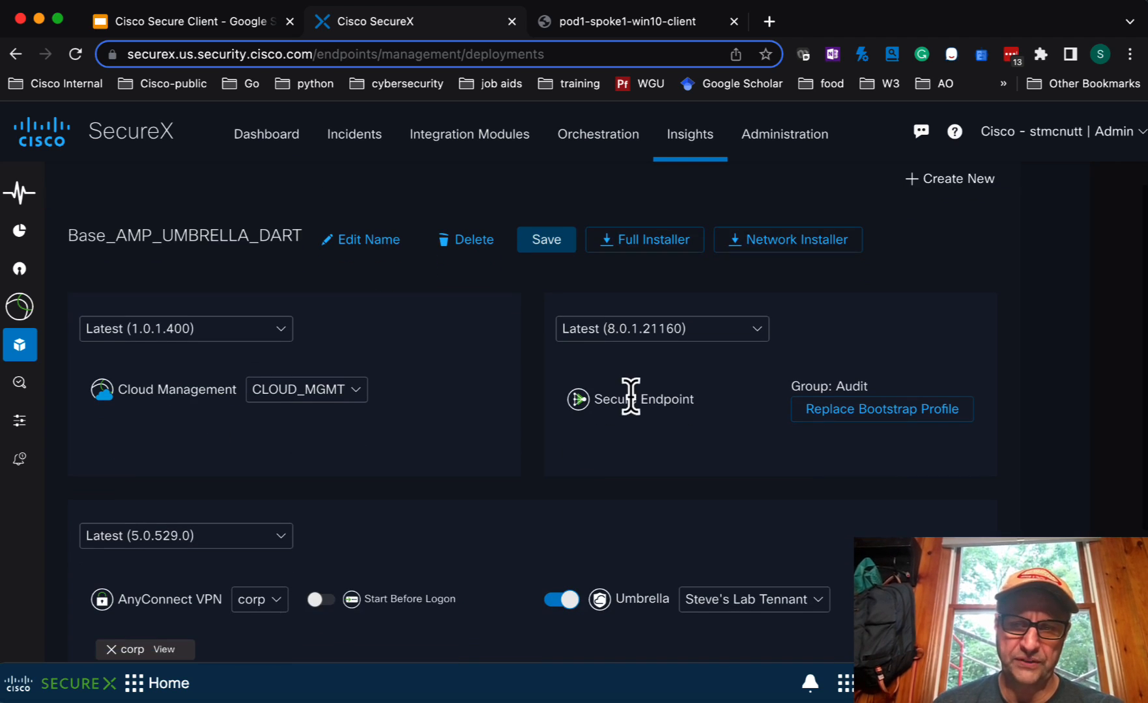
{"action": "scroll", "coordinate": [430, 499], "scroll_direction": "down", "scroll_amount": 2}
{"action": "scroll", "coordinate": [457, 566], "scroll_direction": "down", "scroll_amount": 3}
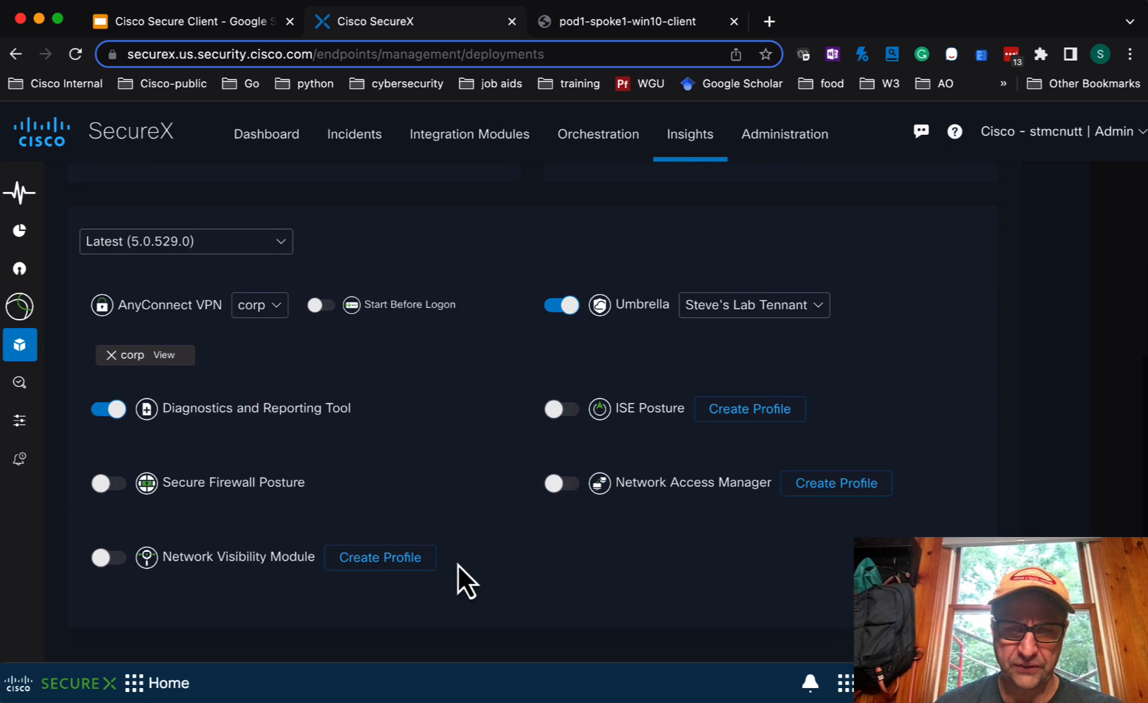
{"action": "scroll", "coordinate": [457, 560], "scroll_direction": "up", "scroll_amount": 7}
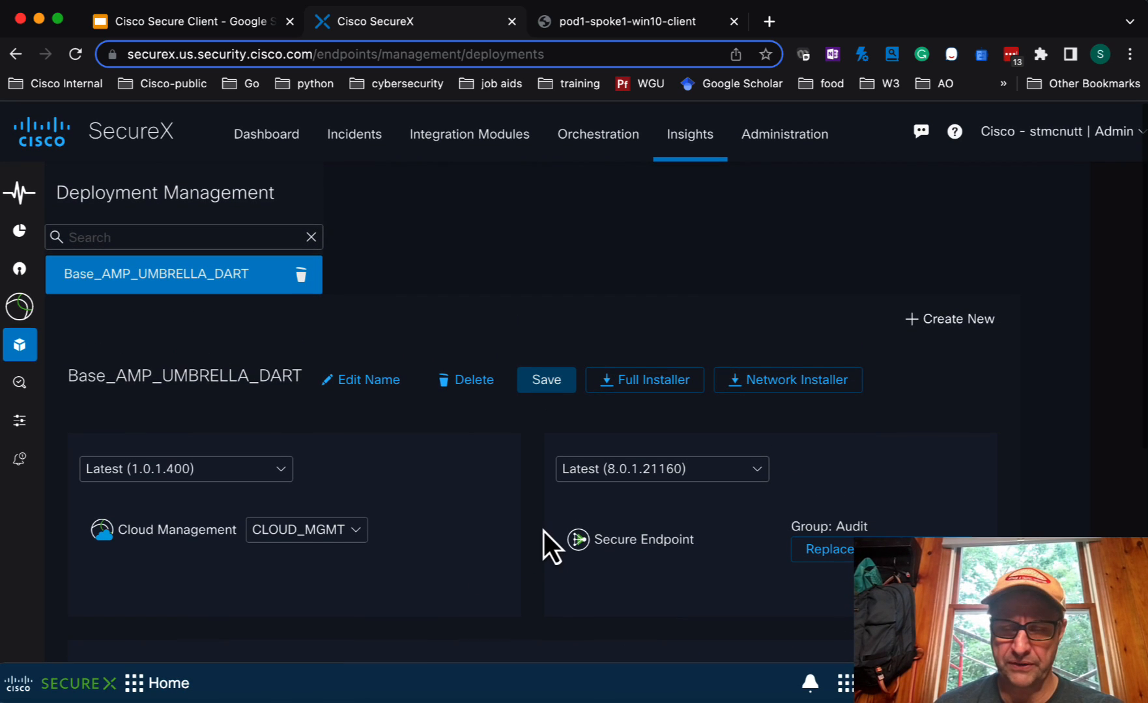
Check the versions offered for Cloud Management in the deployment and close the list without choosing another.
{"action": "scroll", "coordinate": [533, 529], "scroll_direction": "down", "scroll_amount": 1}
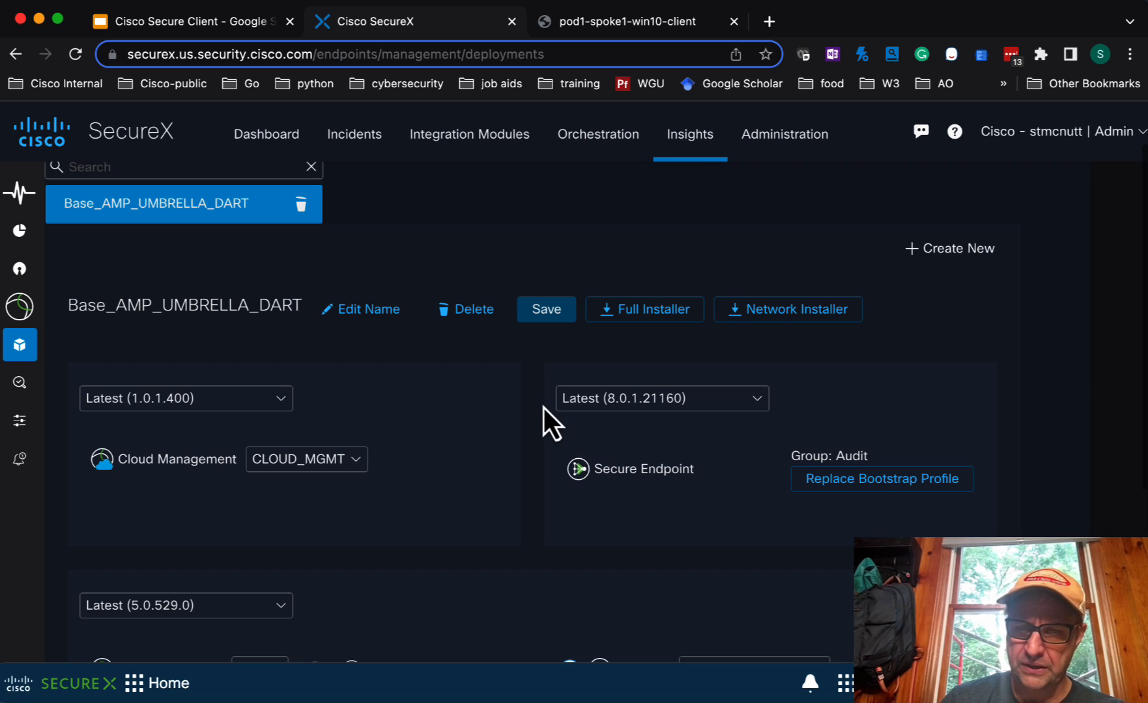
{"action": "left_click", "coordinate": [237, 401]}
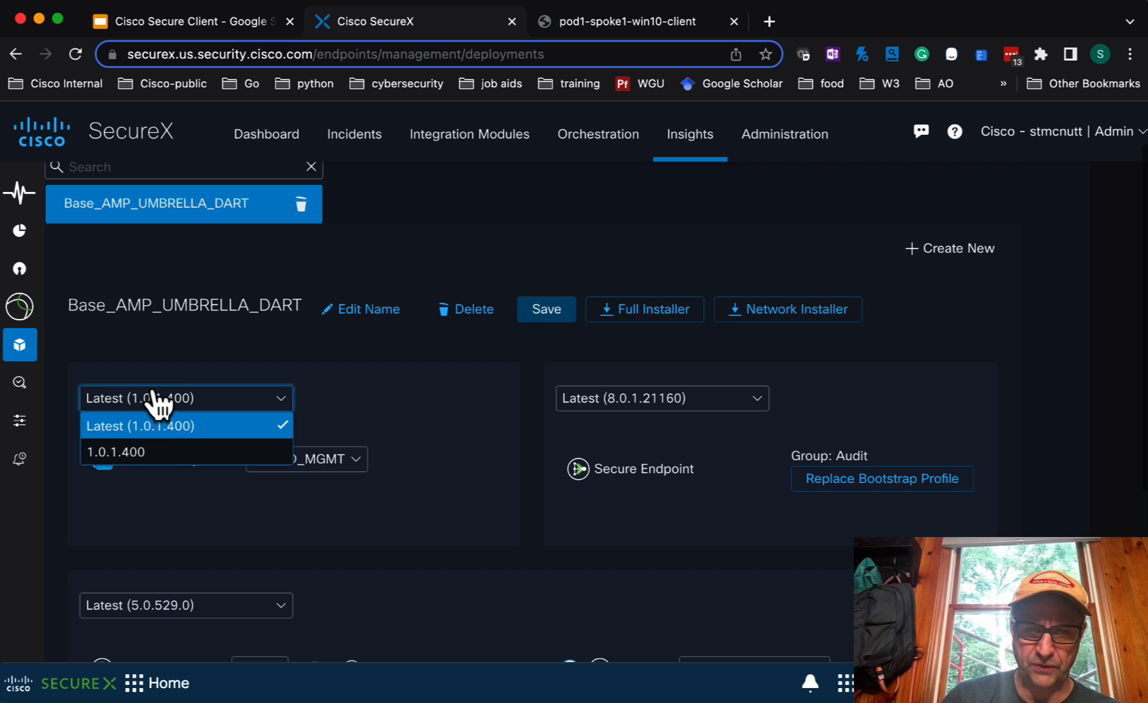
{"action": "left_click", "coordinate": [443, 391]}
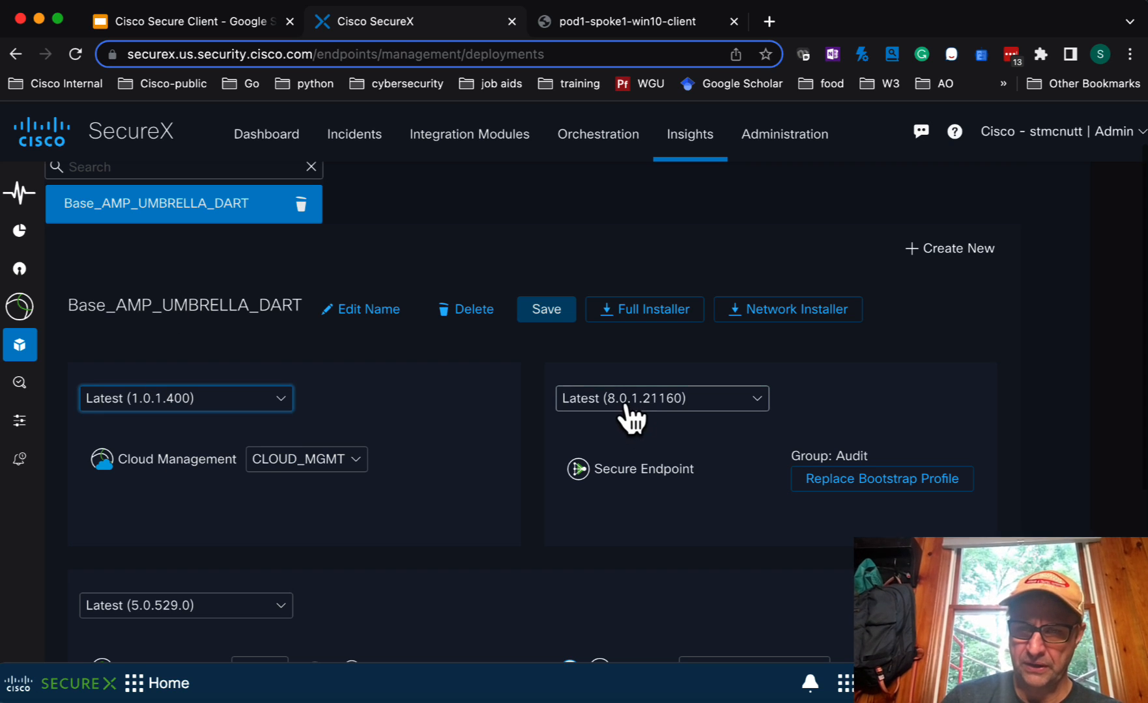
Set the Secure Endpoint version to Skip, and restore it to Latest (8.0.1.21160).
{"action": "left_click", "coordinate": [624, 404]}
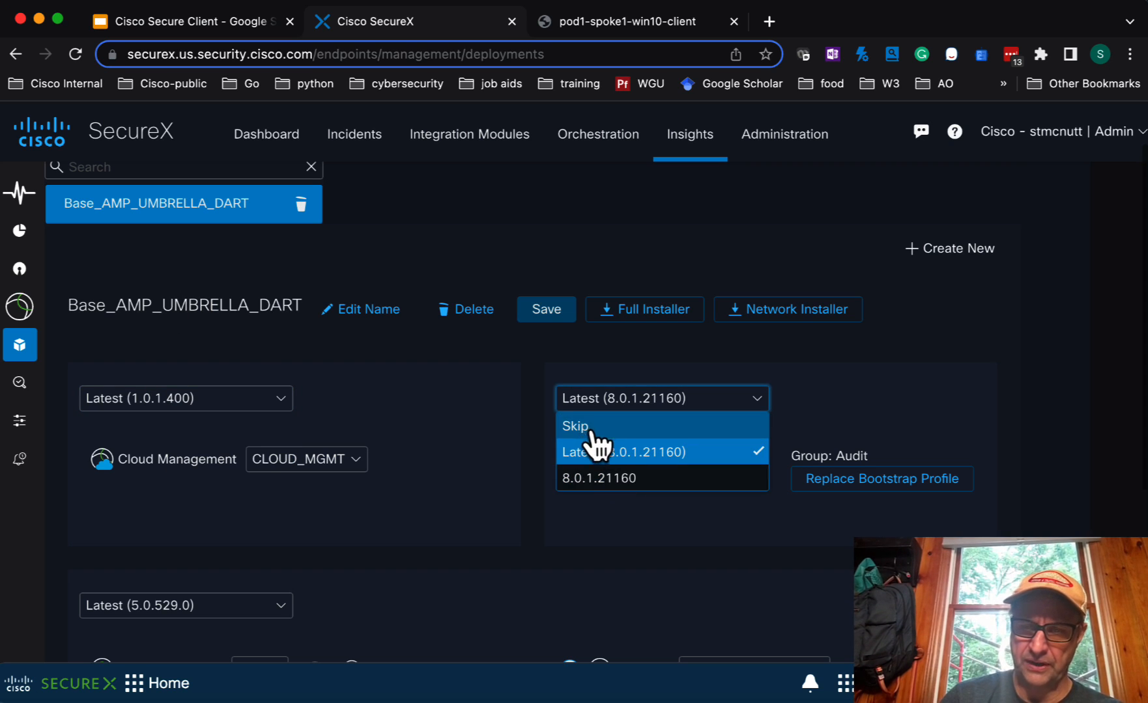
{"action": "left_click", "coordinate": [609, 425]}
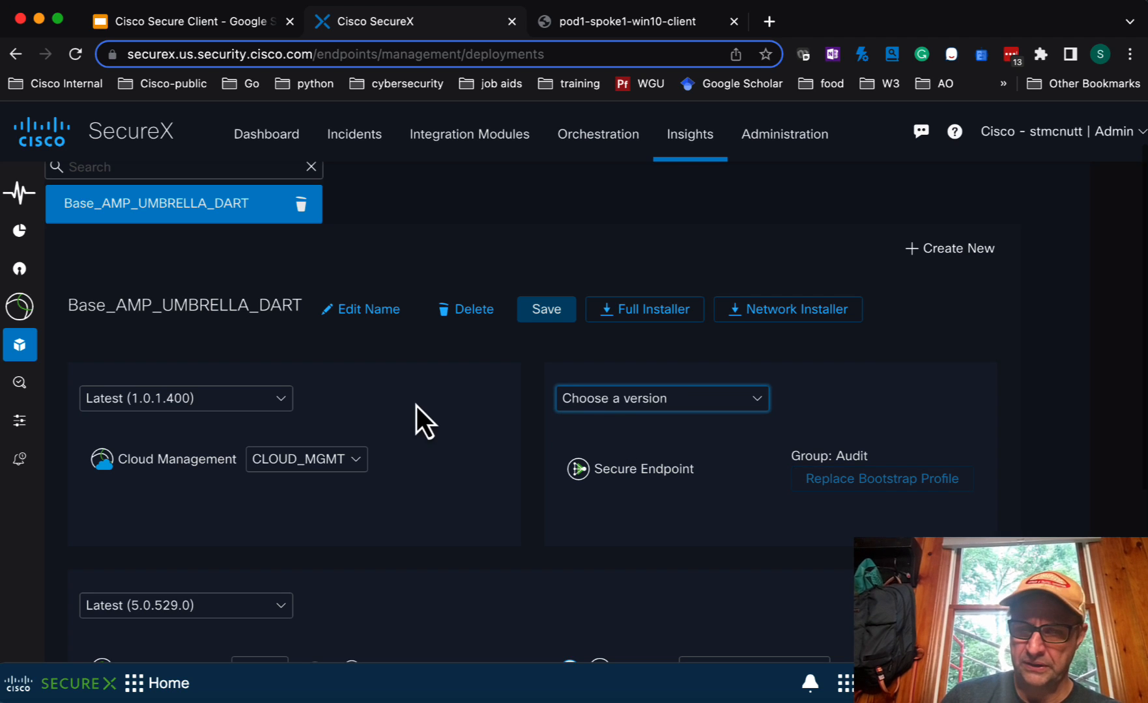
{"action": "left_click", "coordinate": [593, 400]}
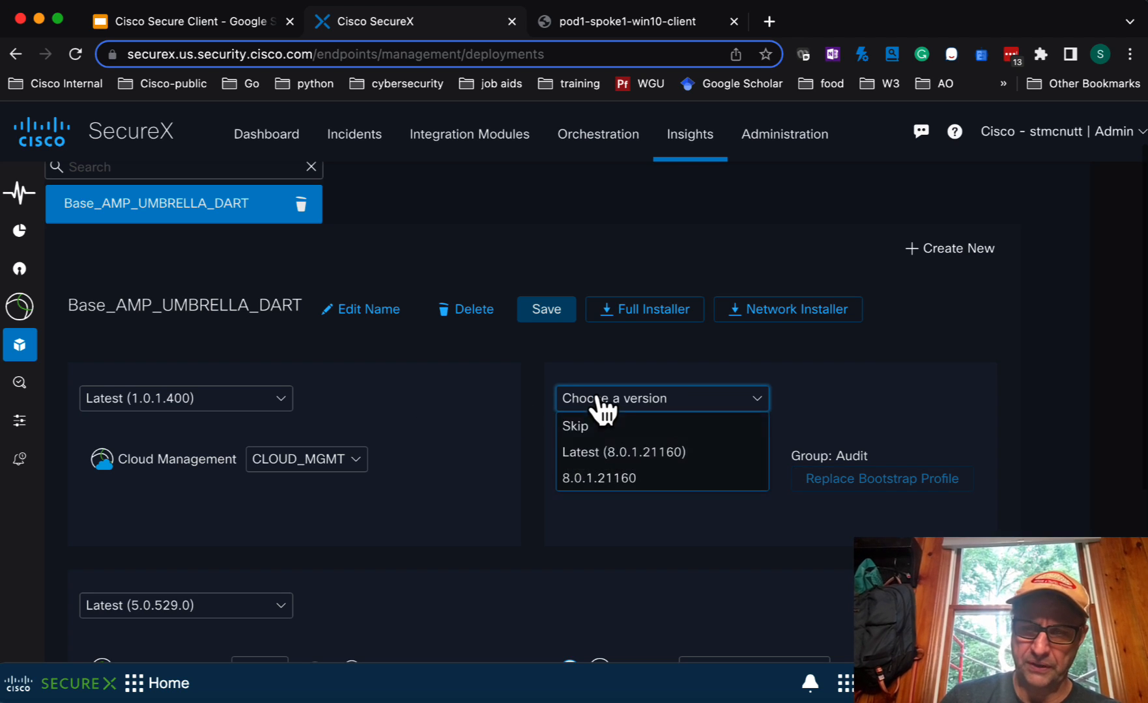
{"action": "left_click", "coordinate": [612, 453]}
{"action": "scroll", "coordinate": [461, 433], "scroll_direction": "down", "scroll_amount": 2}
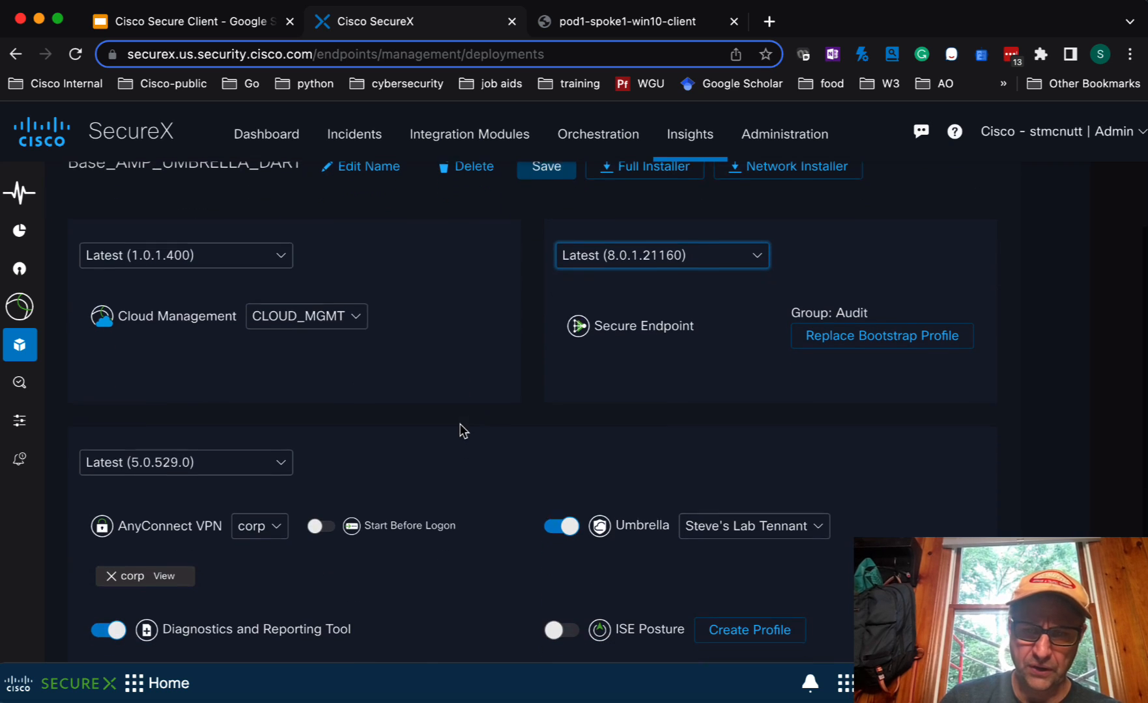
Check the versions offered for the Secure Client module group, leave Latest (5.0.529.0) selected, and look over its modules.
{"action": "left_click", "coordinate": [185, 456]}
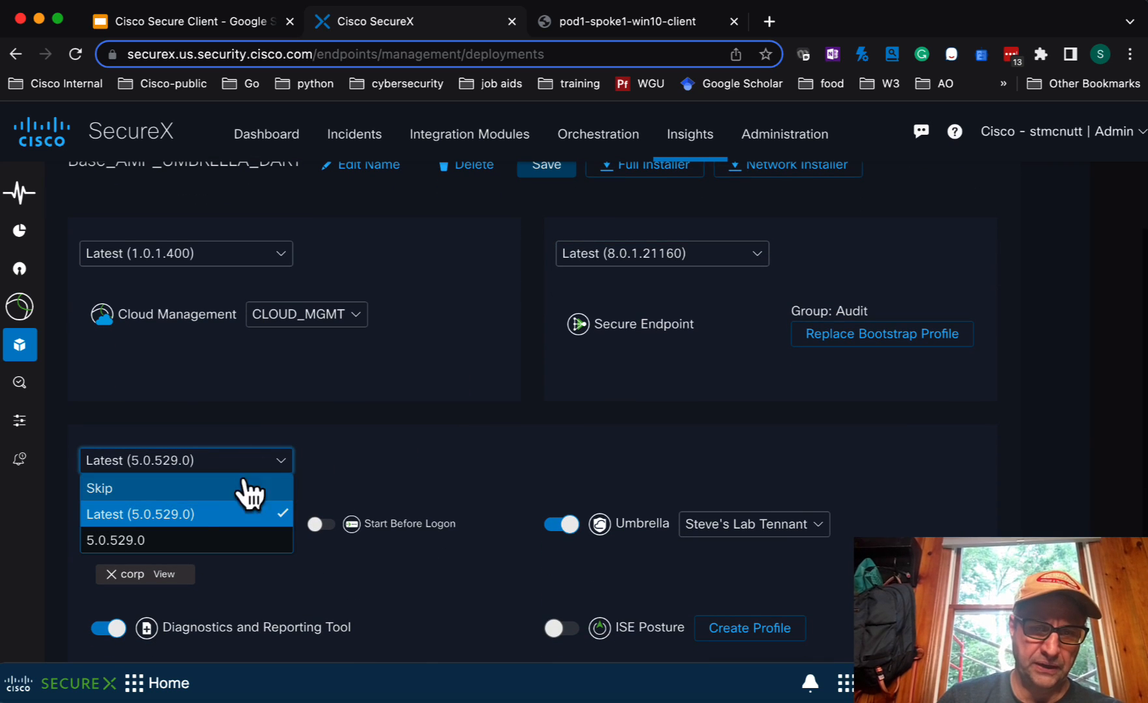
{"action": "left_click", "coordinate": [476, 429]}
{"action": "scroll", "coordinate": [539, 395], "scroll_direction": "down", "scroll_amount": 4}
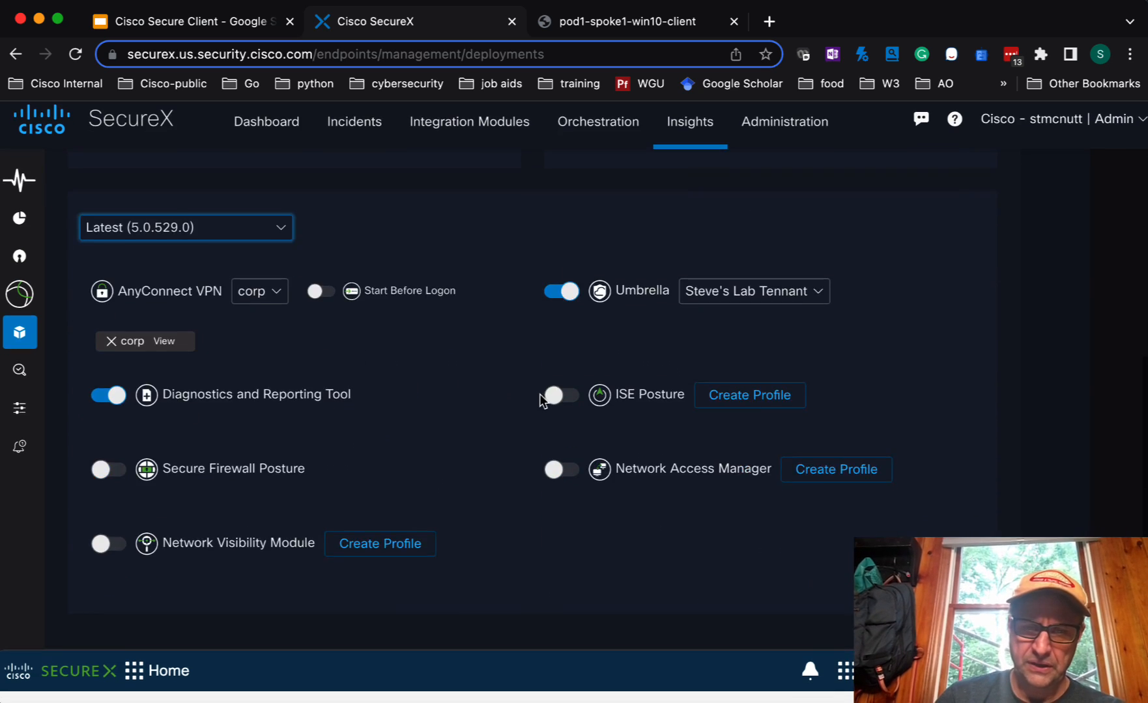
{"action": "scroll", "coordinate": [539, 395], "scroll_direction": "up", "scroll_amount": 7}
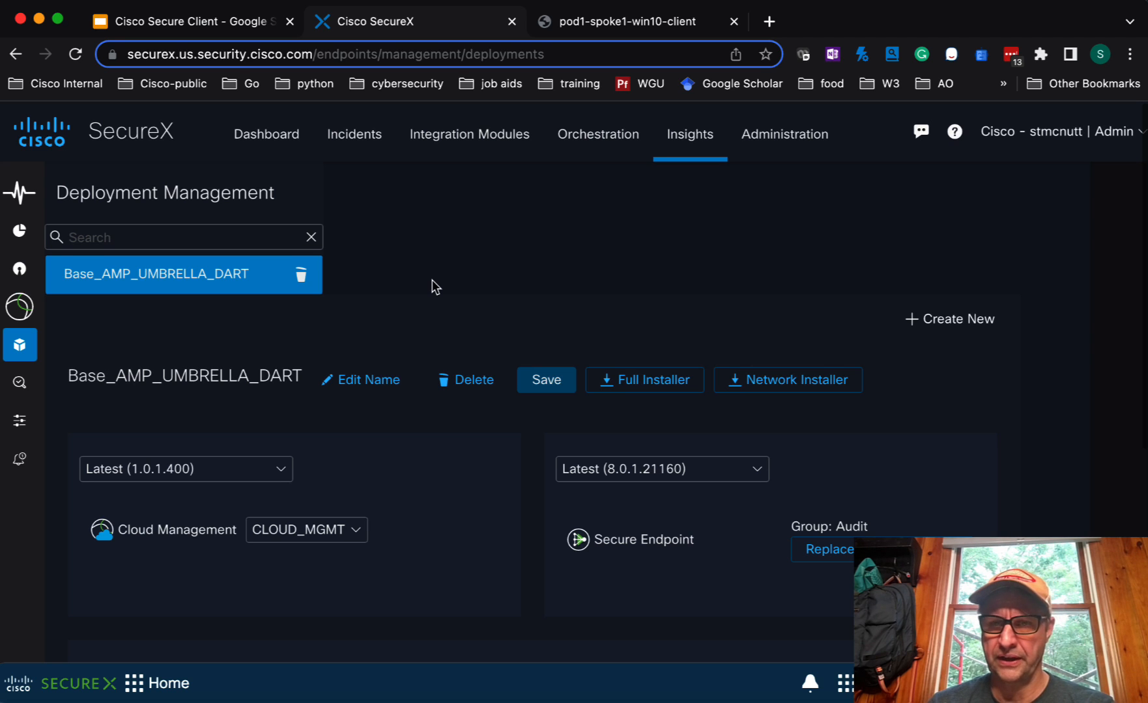
Switch to the pod1-spoke1-win10-client console, locate the csc-deploy-full-Base_AMP_UMBRELLA_DART installer in Downloads, and open the 7-Zip file manager.
{"action": "left_click", "coordinate": [628, 21]}
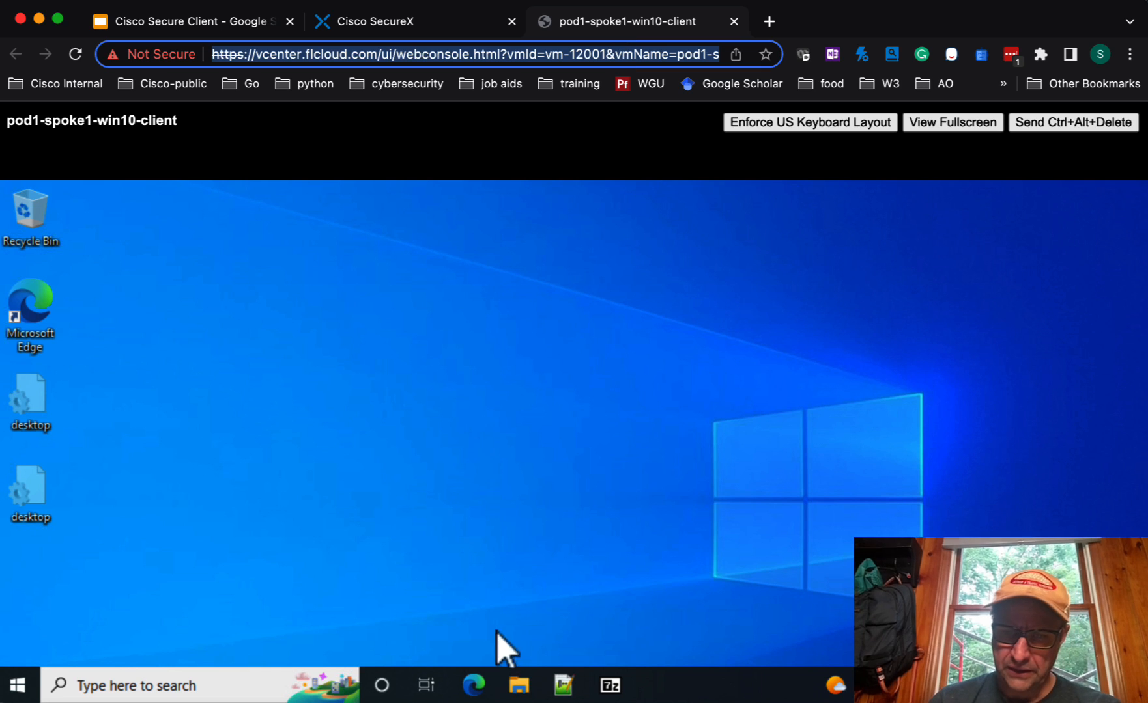
{"action": "left_click", "coordinate": [520, 686]}
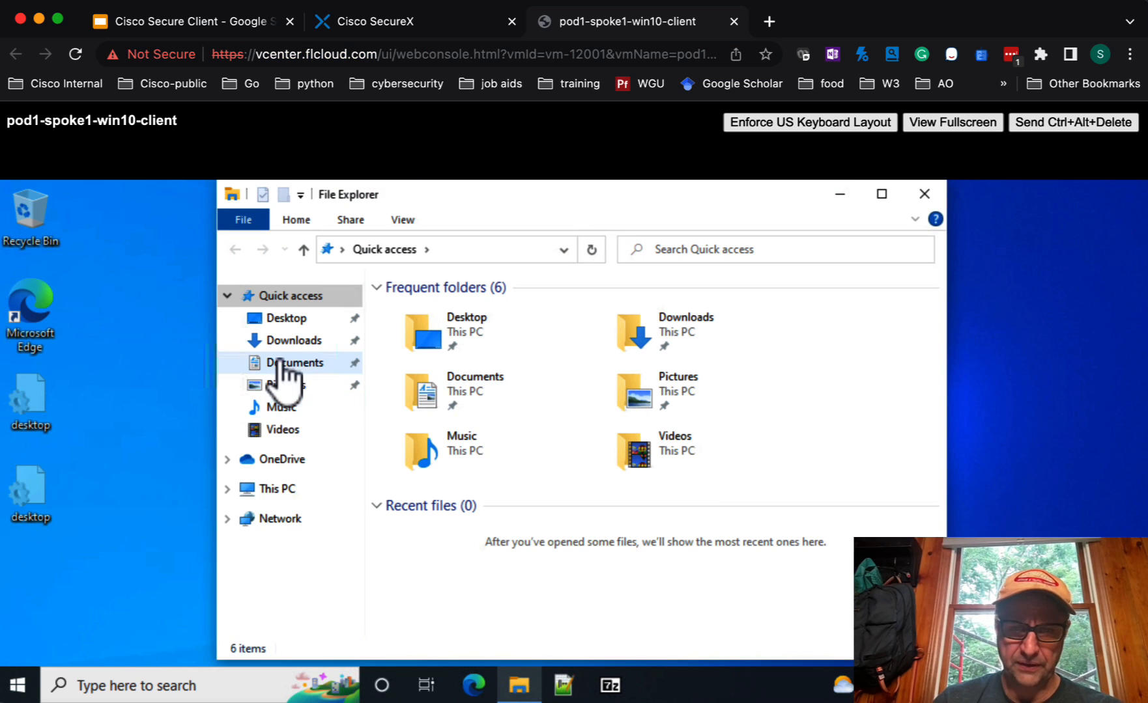
{"action": "left_click", "coordinate": [293, 341]}
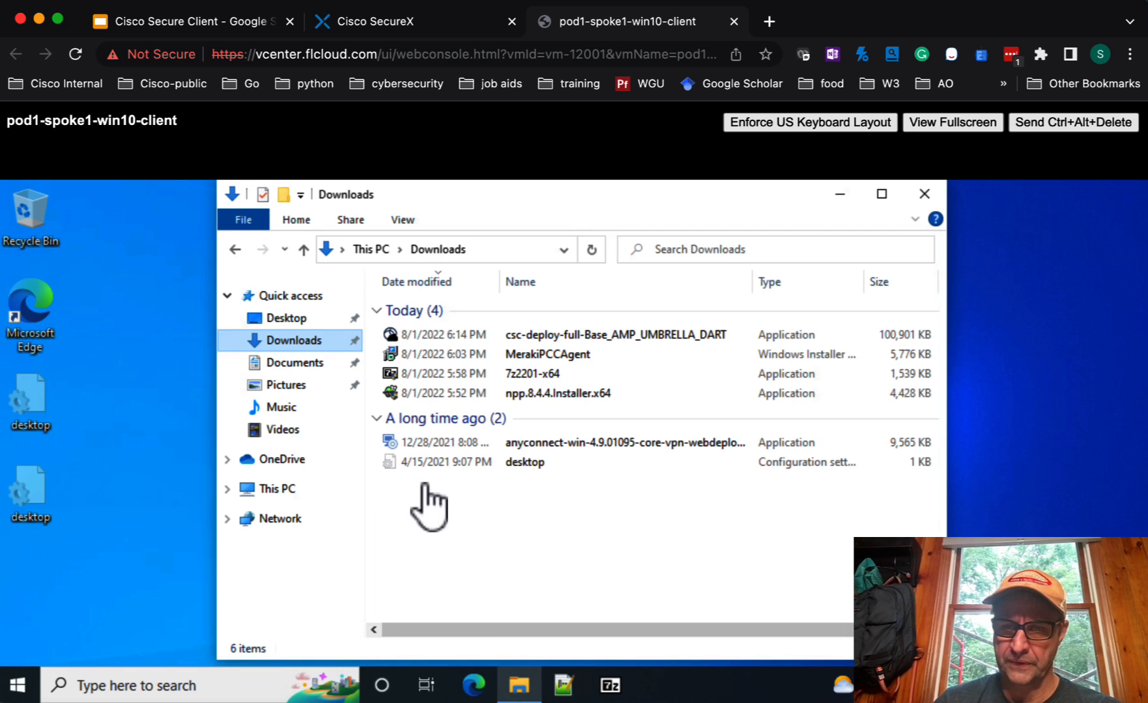
{"action": "left_click", "coordinate": [648, 333]}
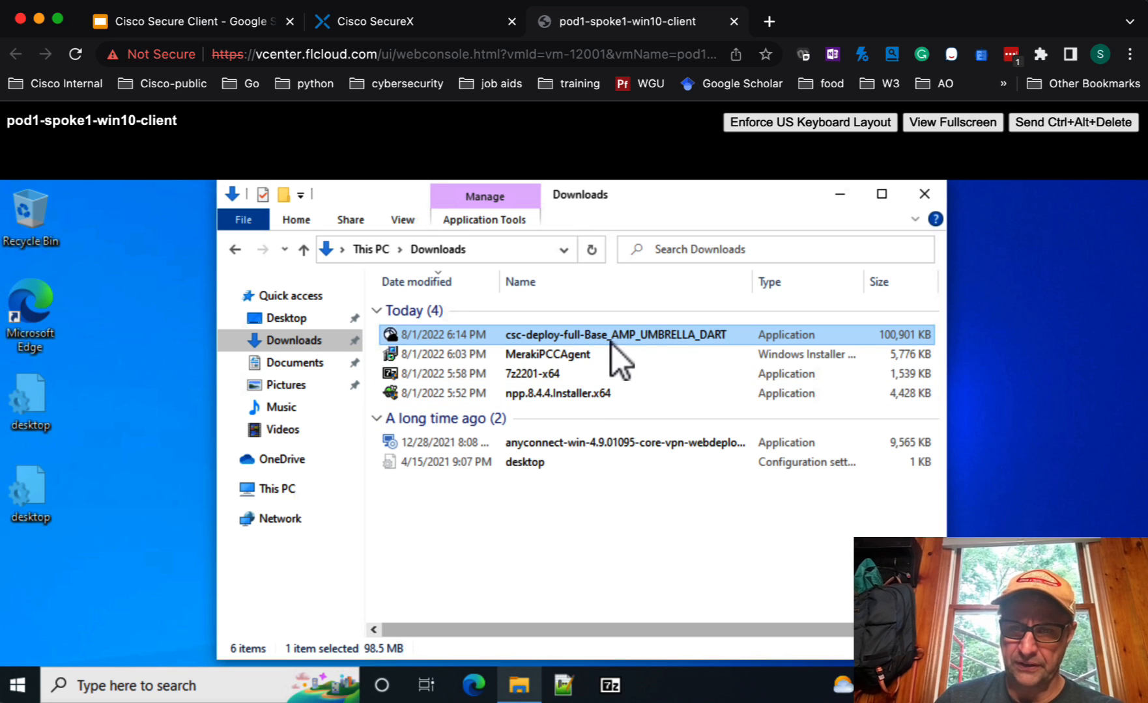
{"action": "mouse_move", "coordinate": [557, 337]}
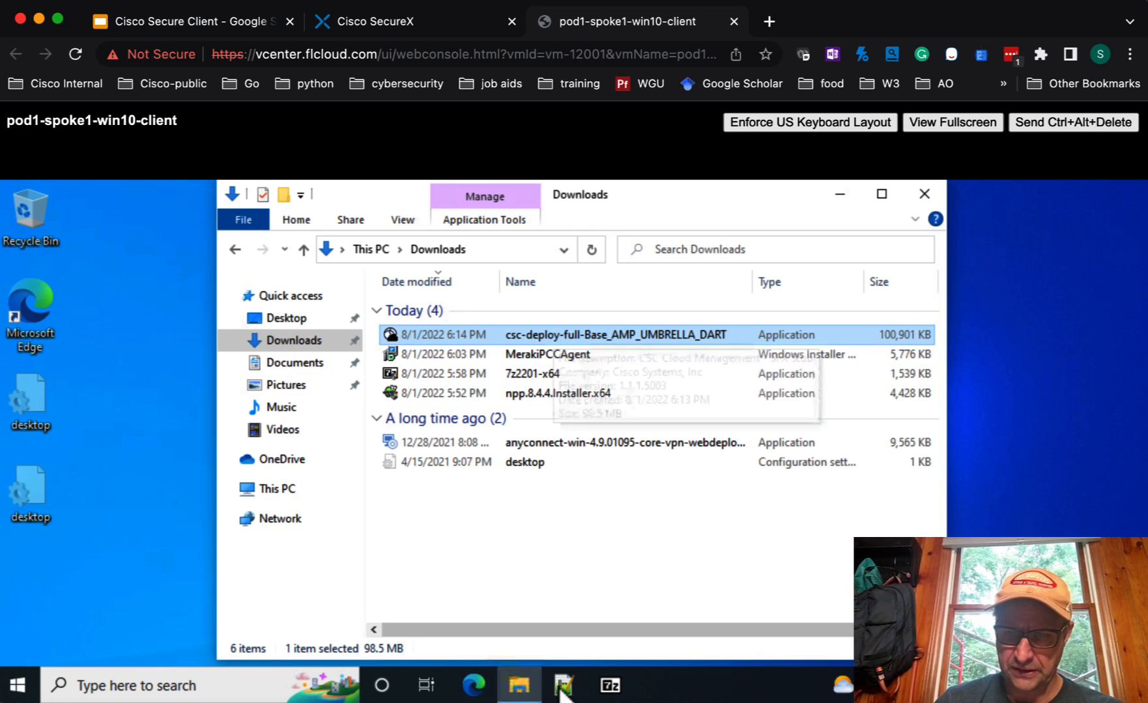
{"action": "left_click", "coordinate": [611, 688]}
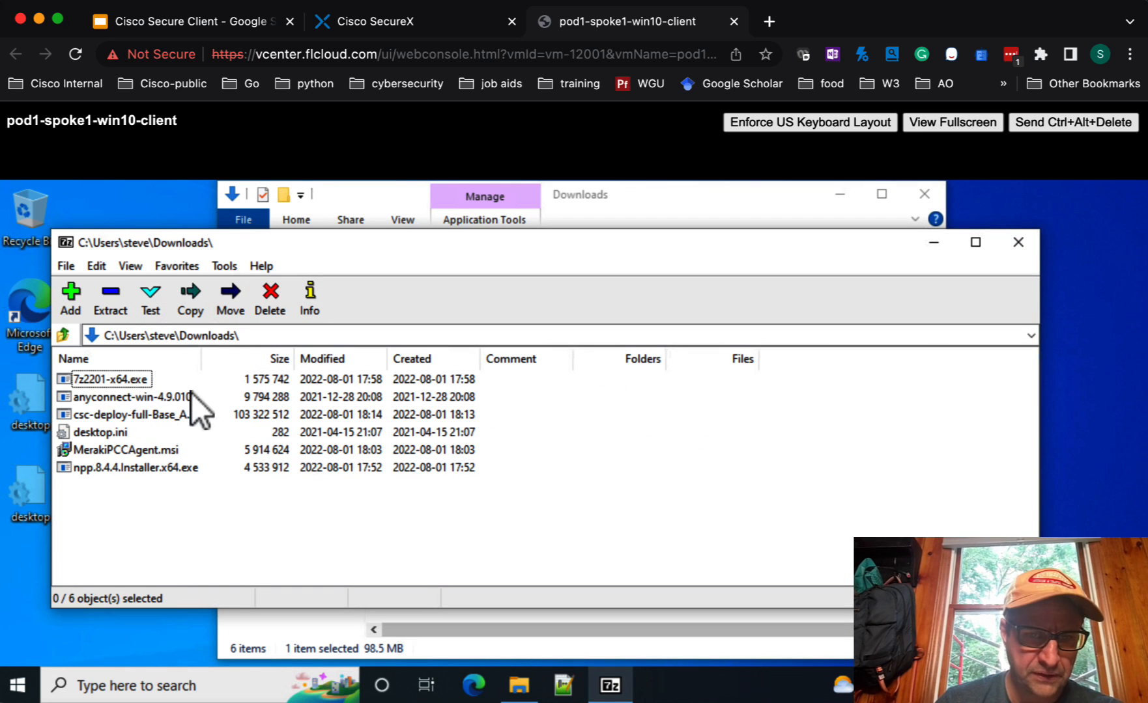
{"action": "left_click", "coordinate": [168, 420]}
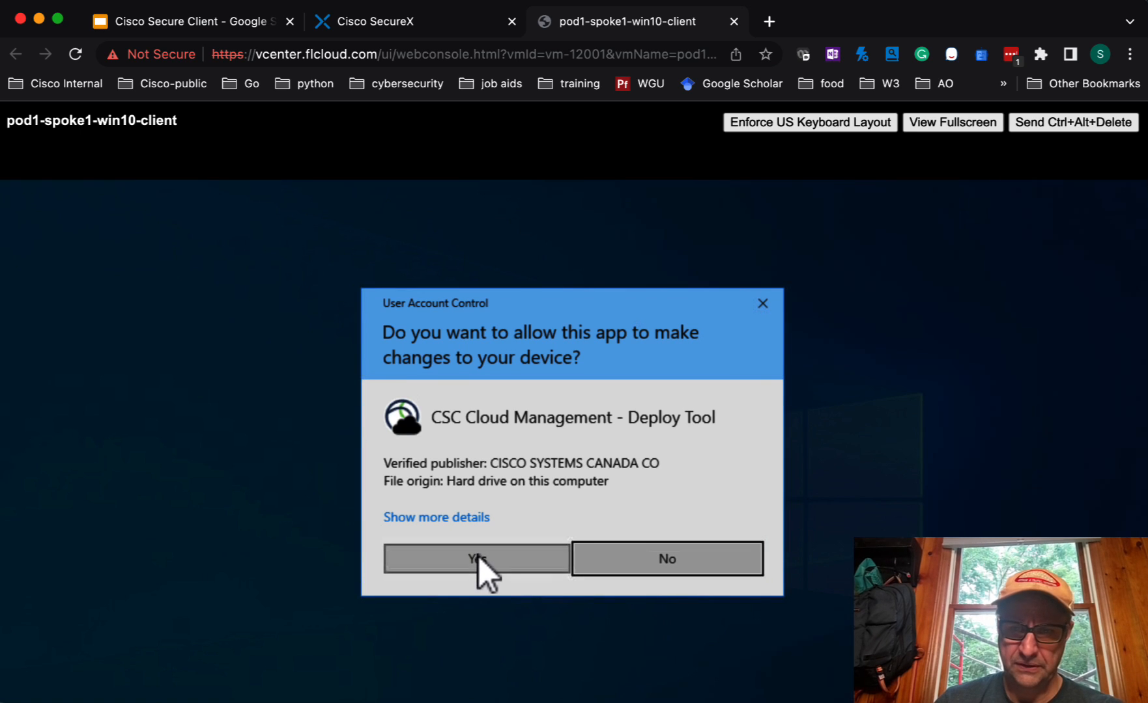
{"action": "left_click", "coordinate": [477, 559]}
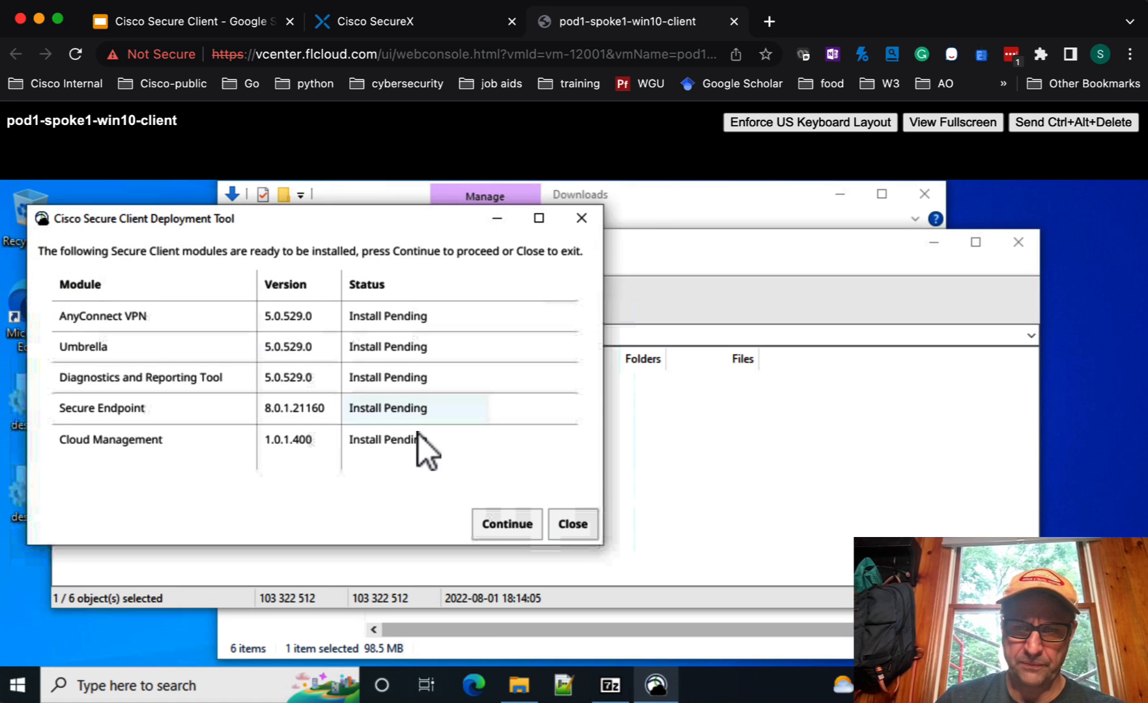
{"action": "left_click", "coordinate": [572, 524]}
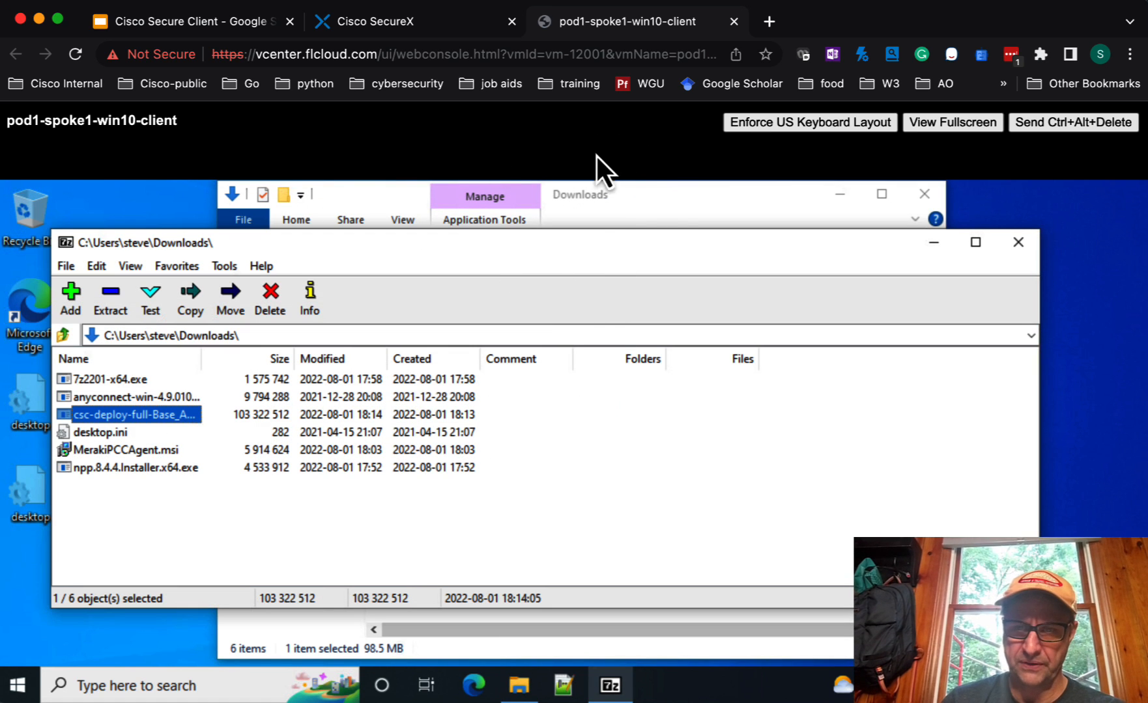
Extract csc-deploy-full-Base_AMP_UMBRELLA_DART.exe with 7-Zip into a folder of the same name in Downloads.
{"action": "left_click", "coordinate": [661, 210]}
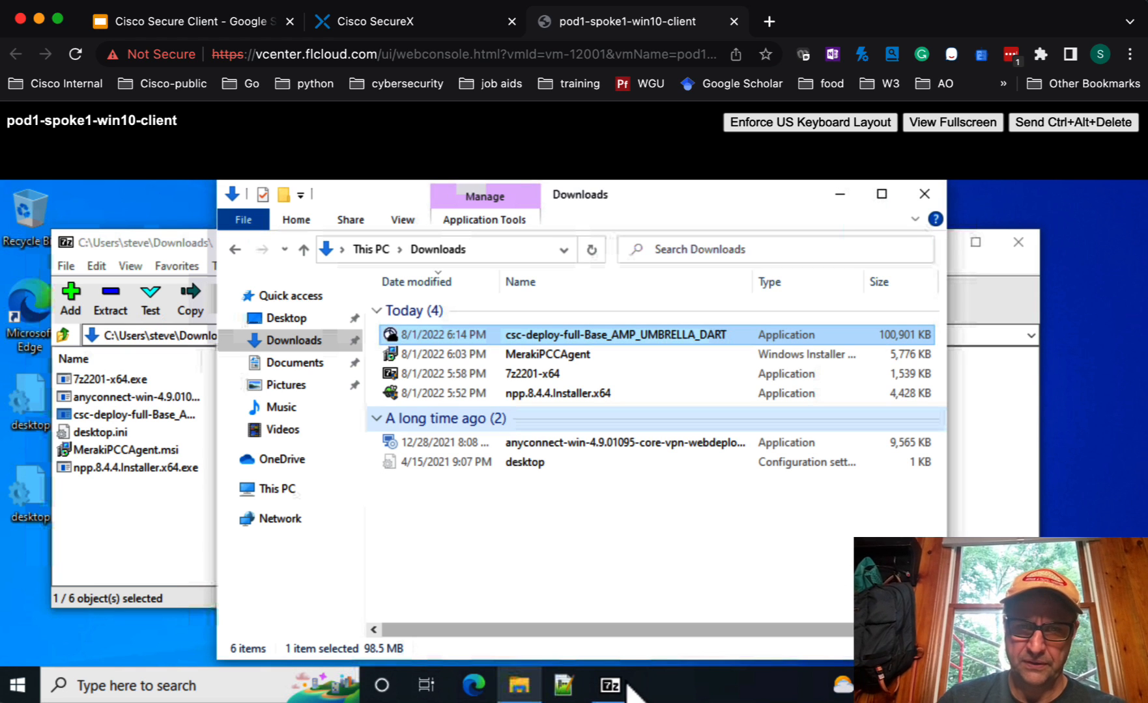
{"action": "left_click", "coordinate": [135, 247]}
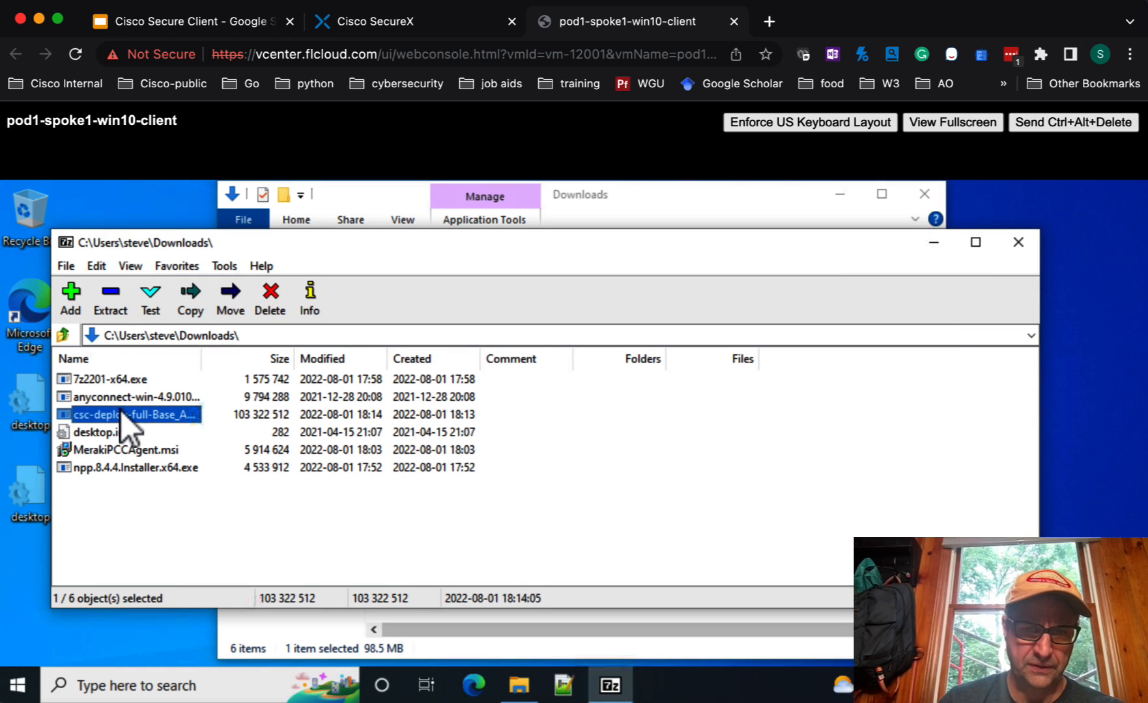
{"action": "left_click", "coordinate": [104, 293]}
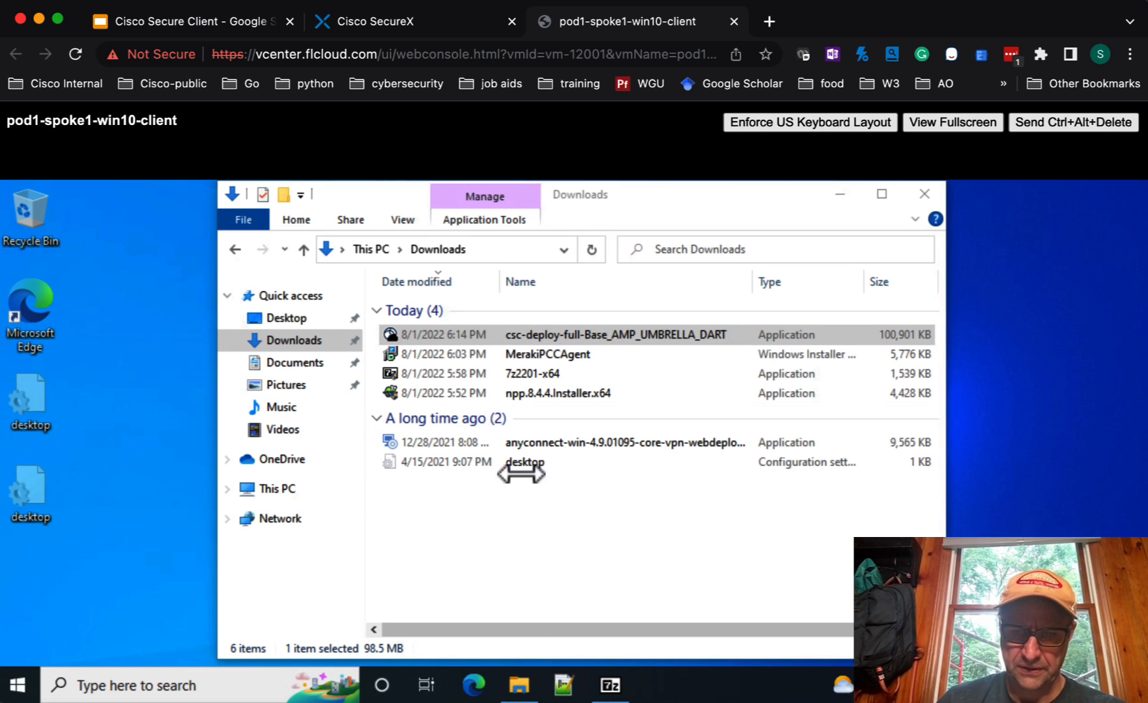
{"action": "left_click", "coordinate": [609, 686]}
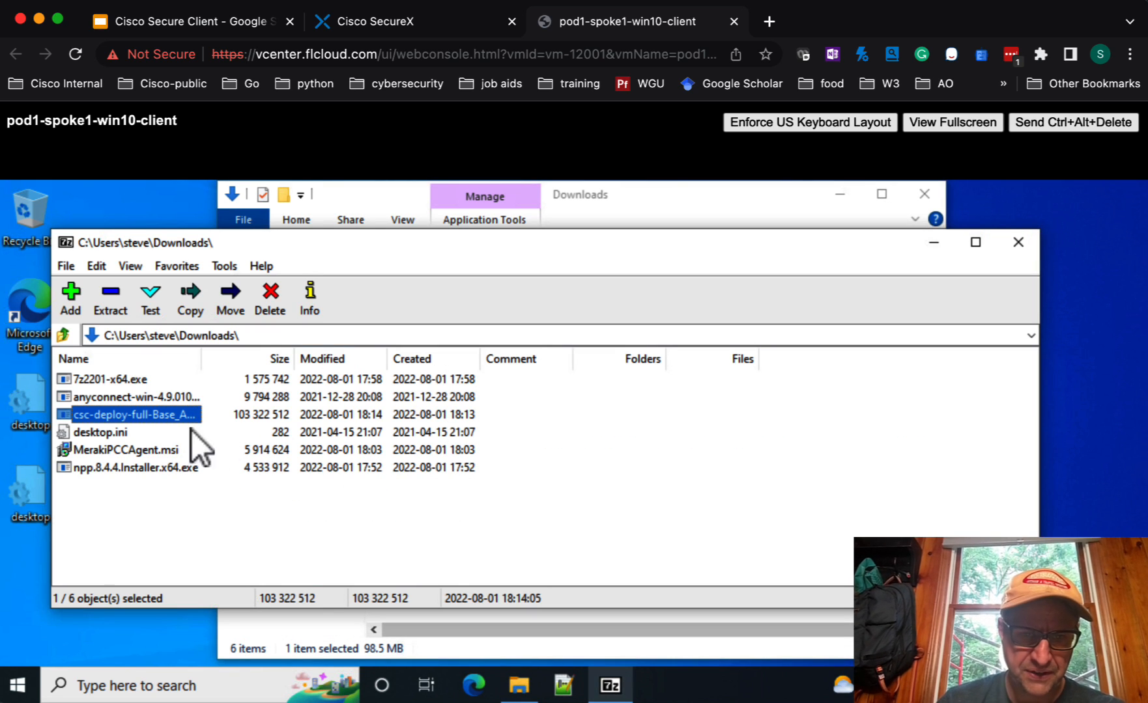
{"action": "right_click", "coordinate": [141, 414]}
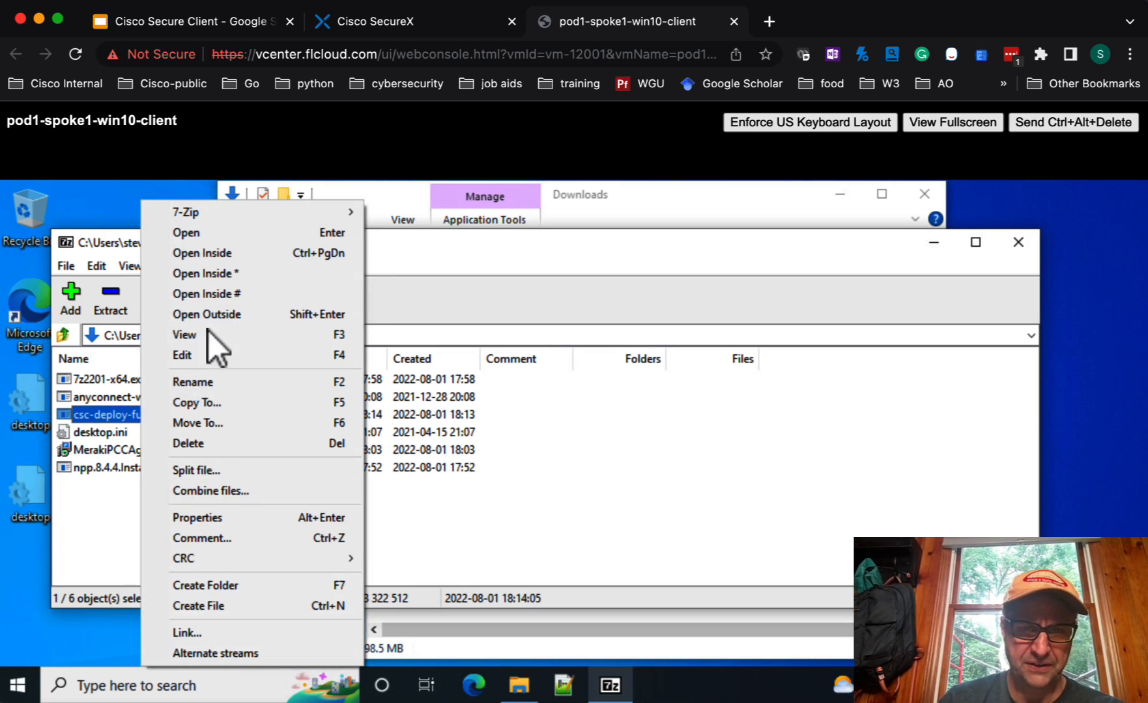
{"action": "mouse_move", "coordinate": [258, 217]}
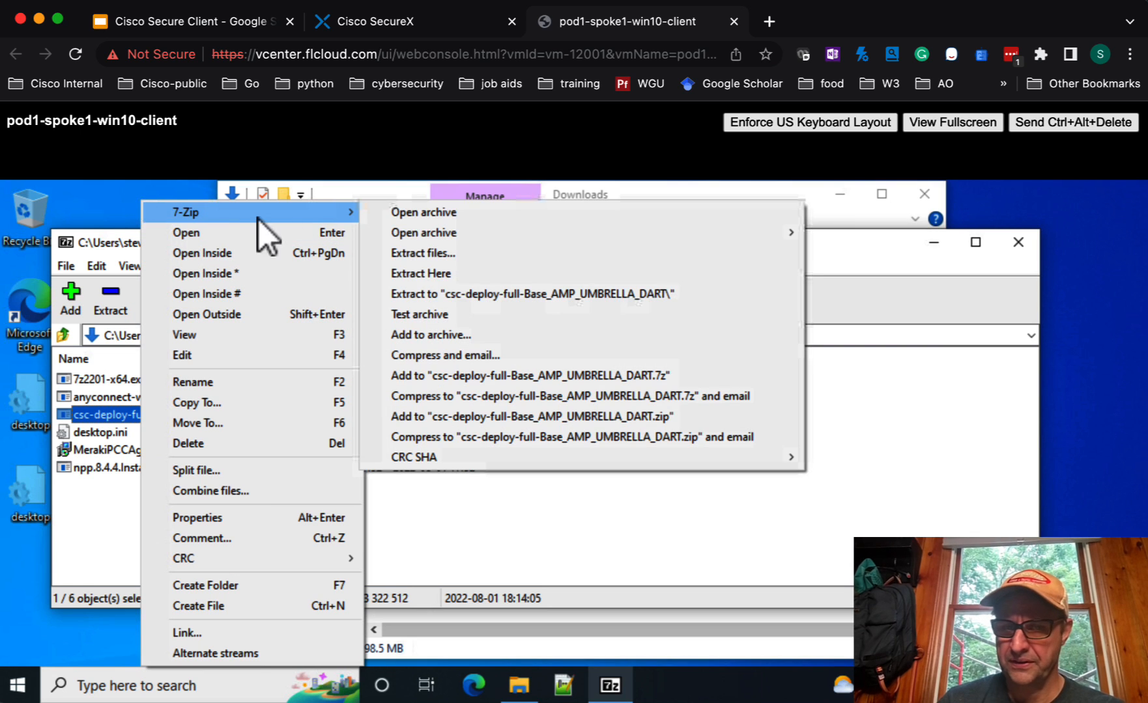
{"action": "left_click", "coordinate": [438, 261]}
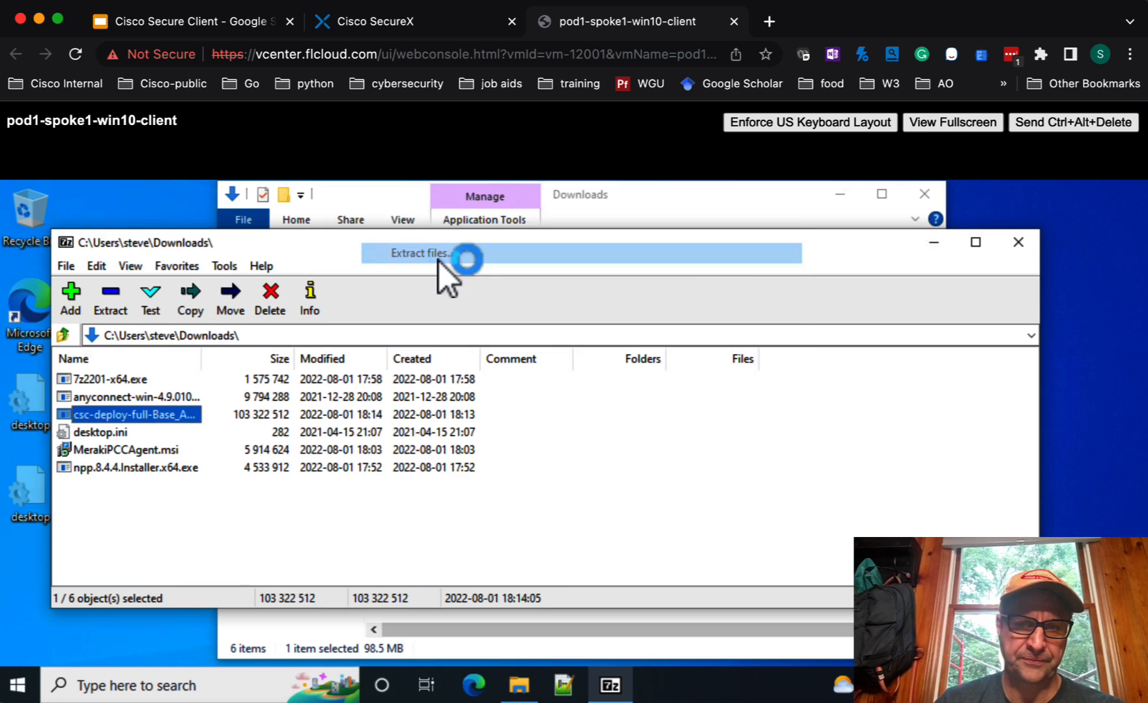
{"action": "left_click", "coordinate": [564, 548]}
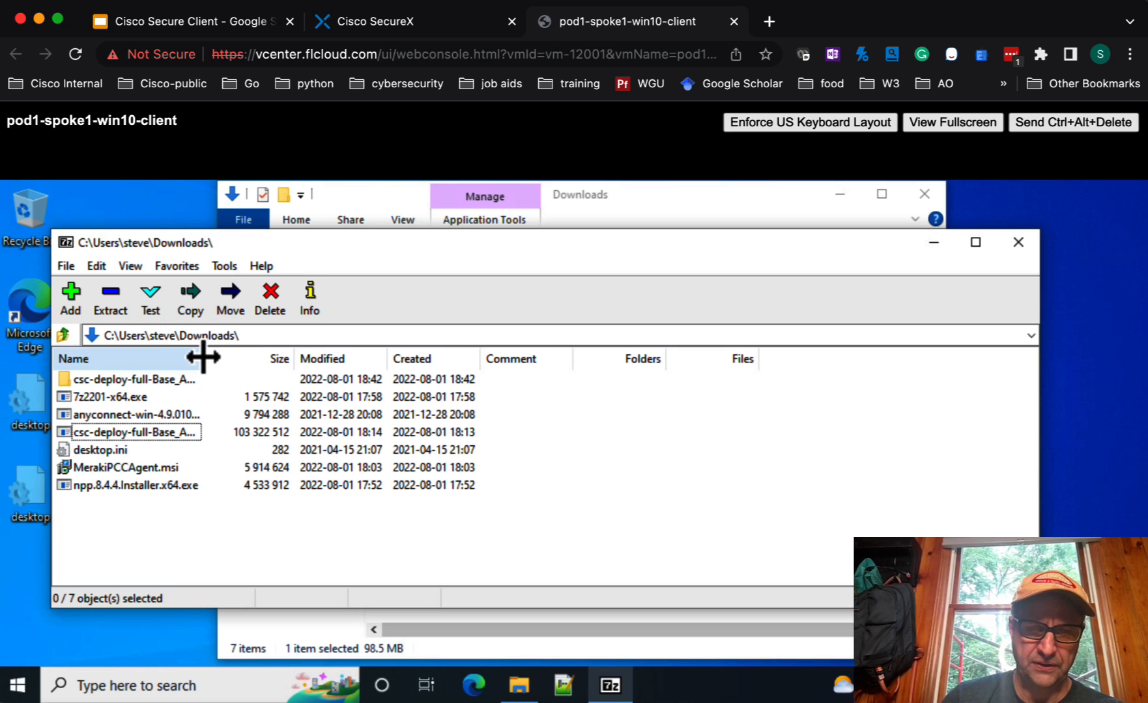
Widen the Name column and open the resources folder inside the extracted csc-deploy-full-Base_AMP_UMBRELLA_DART folder.
{"action": "left_click_drag", "start_coordinate": [203, 358], "coordinate": [334, 366]}
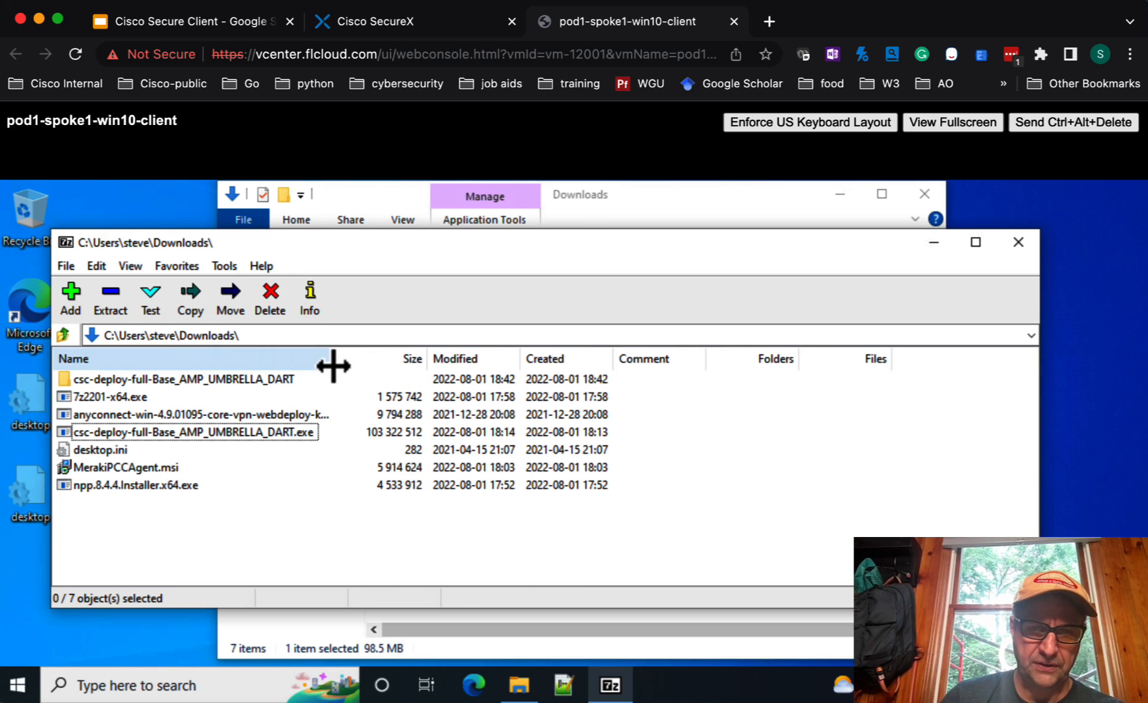
{"action": "double_click", "coordinate": [211, 379]}
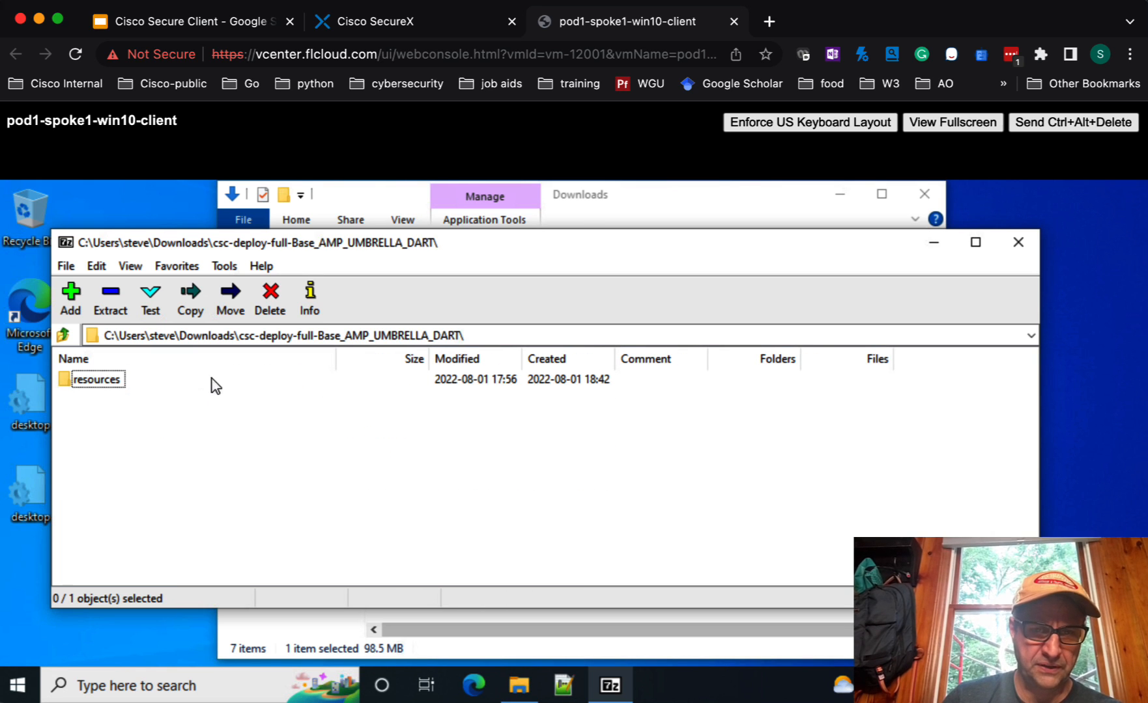
{"action": "double_click", "coordinate": [90, 381]}
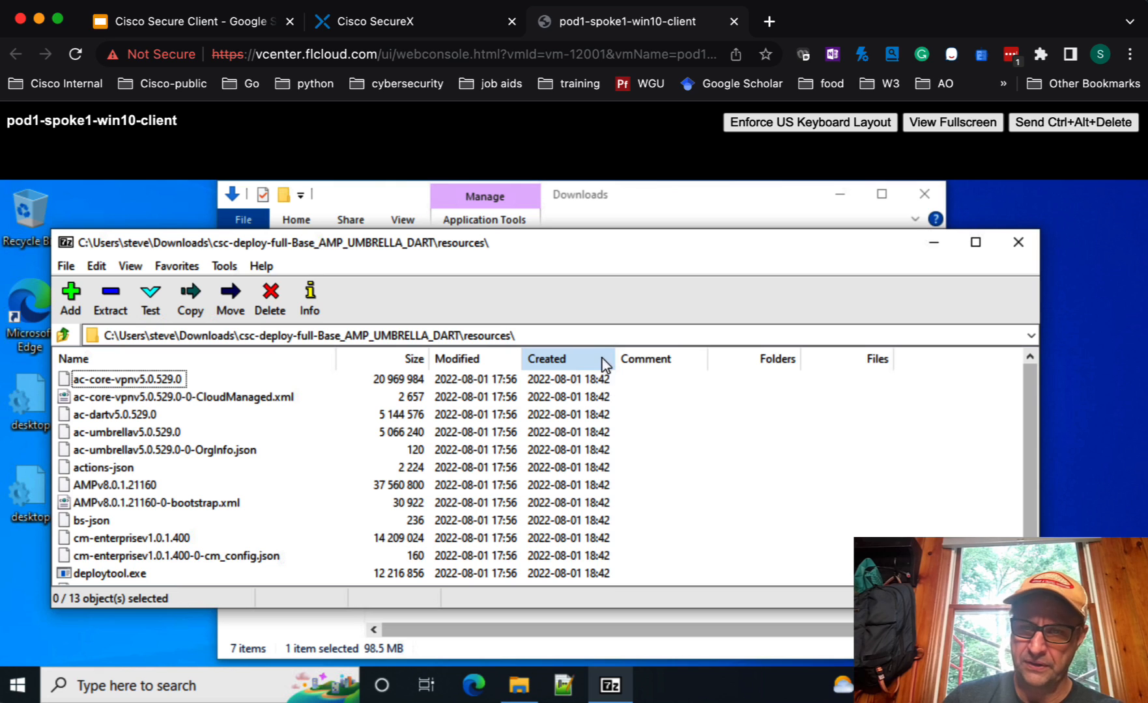
Sort the resources files by ascending size and single out the Umbrella OrgInfo.json and the cm-enterprisev1.0.1.400-0-cm_config.json files.
{"action": "left_click_drag", "start_coordinate": [616, 358], "coordinate": [678, 358]}
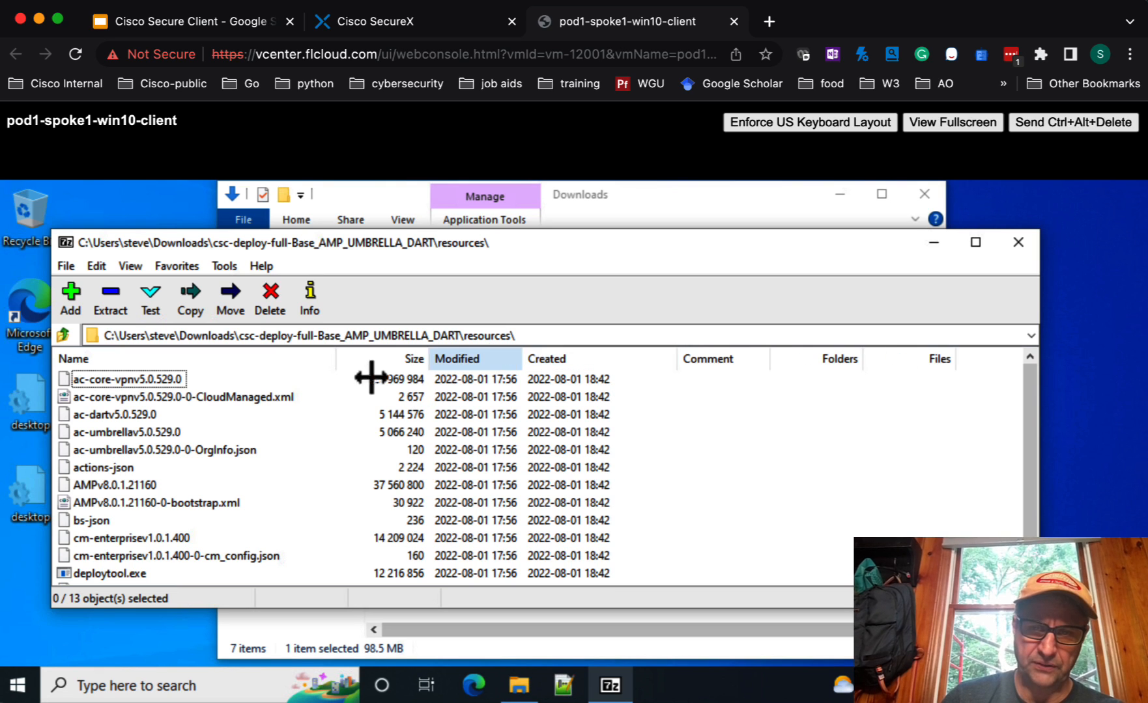
{"action": "left_click", "coordinate": [395, 363]}
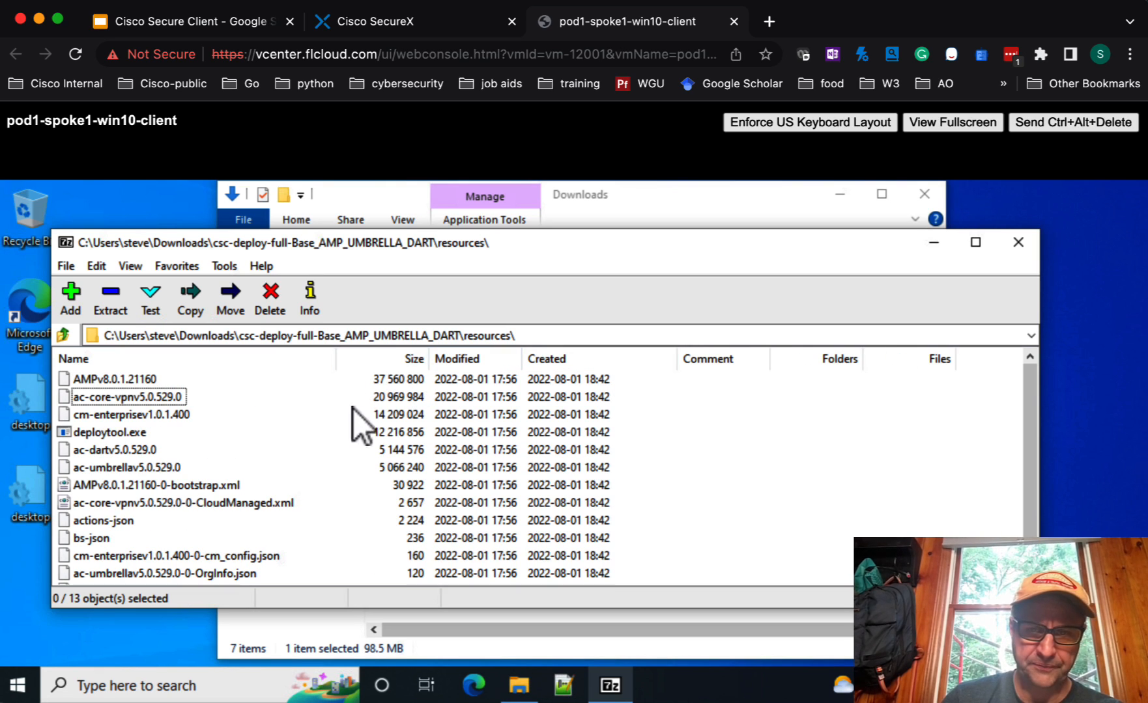
{"action": "left_click", "coordinate": [392, 366]}
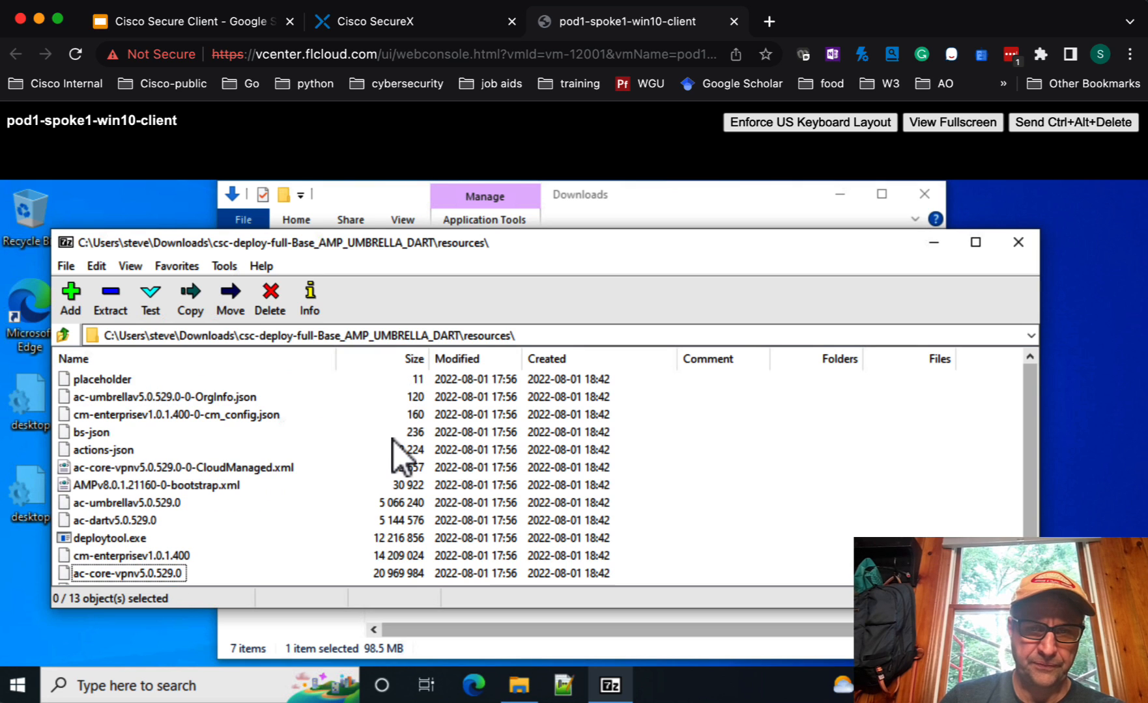
{"action": "left_click", "coordinate": [172, 394]}
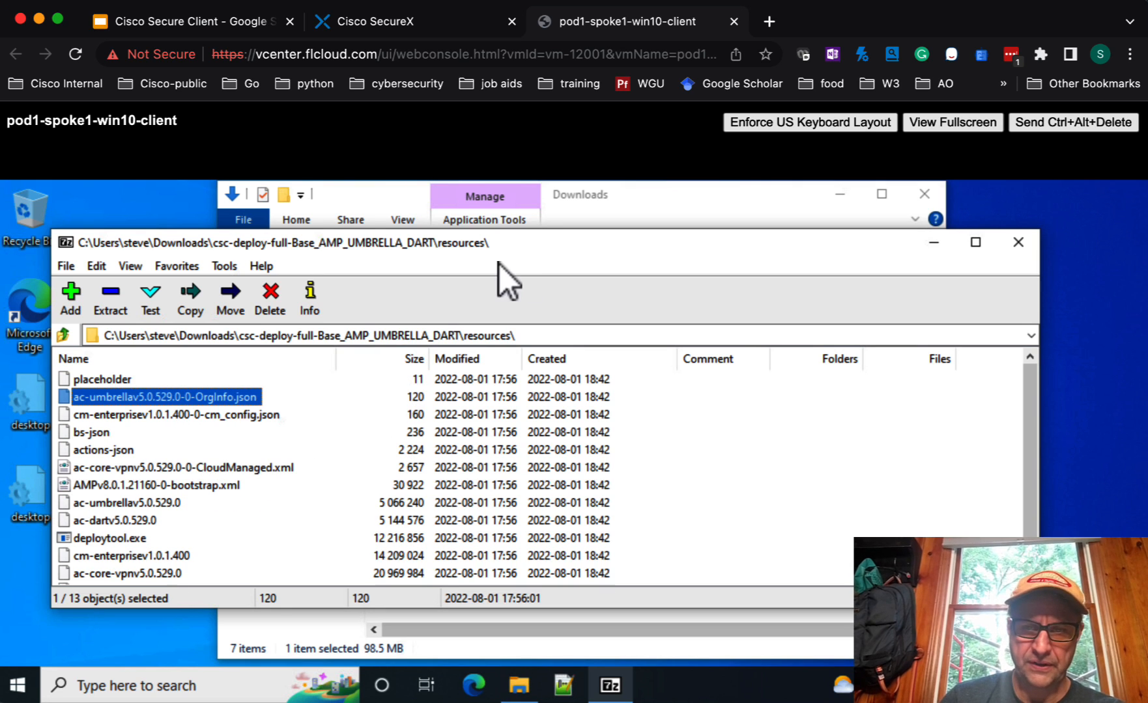
{"action": "left_click_drag", "start_coordinate": [471, 257], "coordinate": [489, 232]}
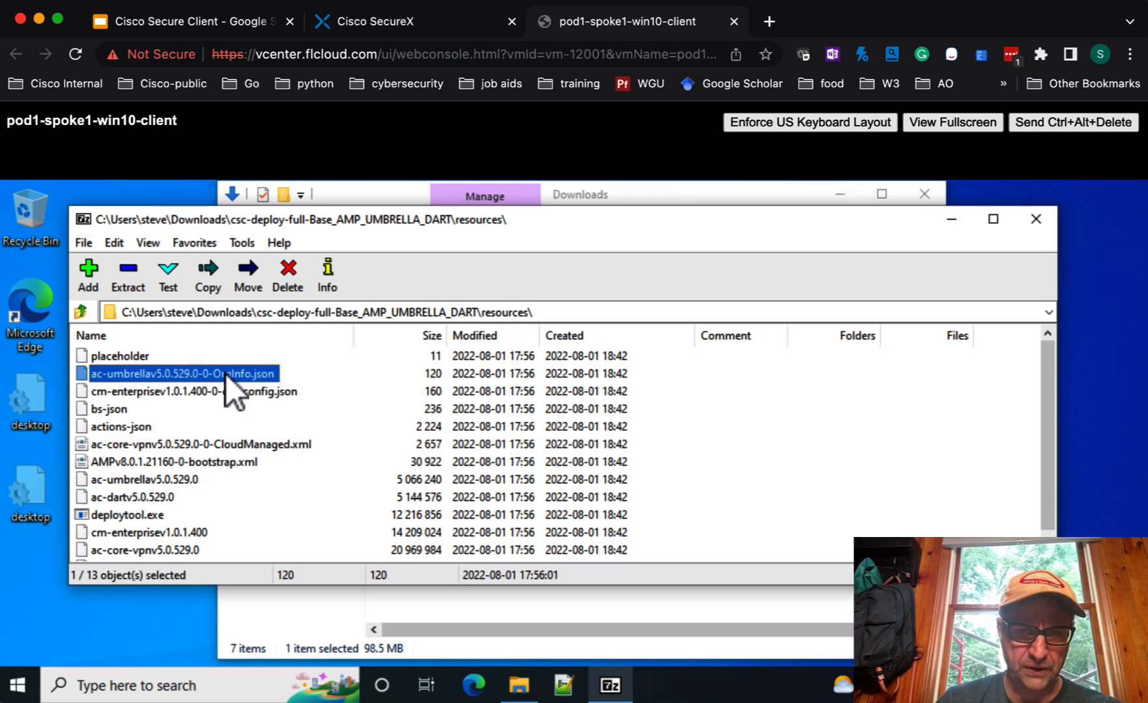
{"action": "left_click", "coordinate": [184, 393]}
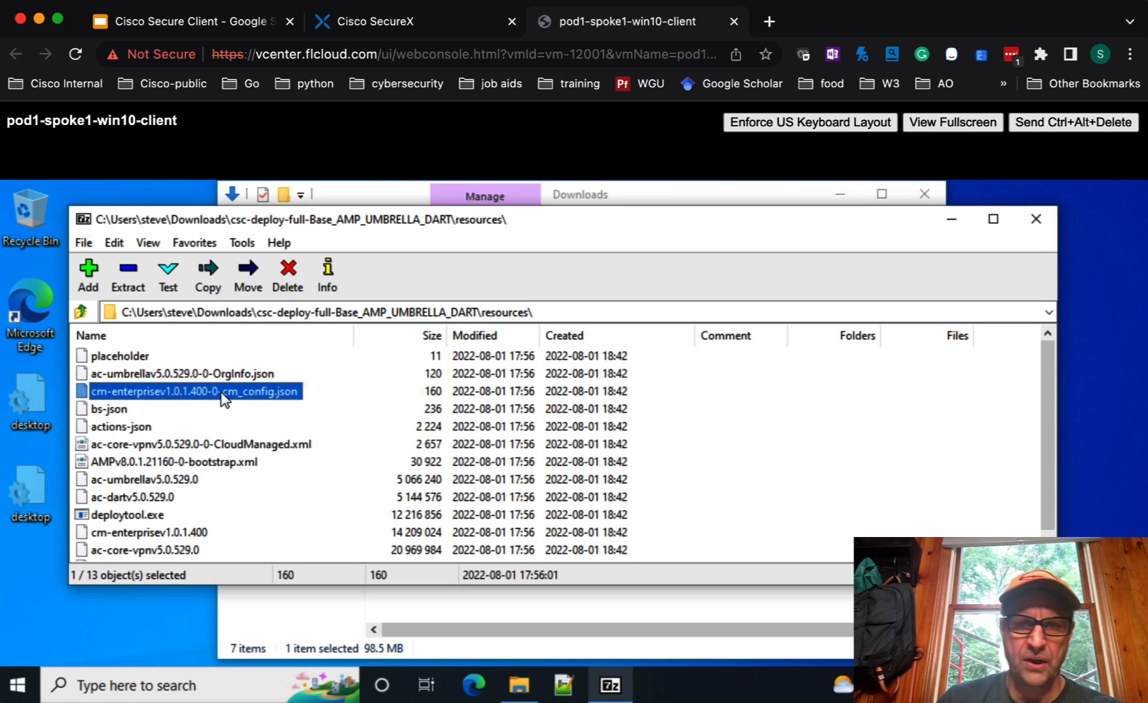
Switch to SecureX and view the CLOUD_MGMT profile under the Cloud Management profiles.
{"action": "left_click", "coordinate": [364, 24]}
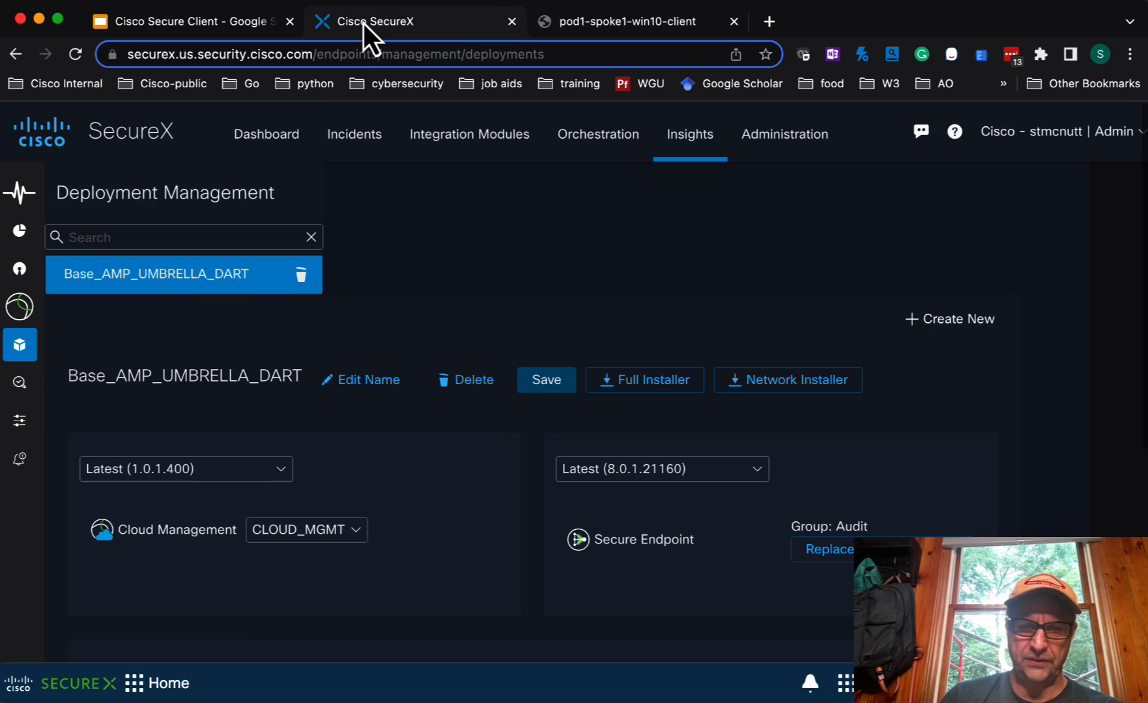
{"action": "left_click", "coordinate": [36, 430]}
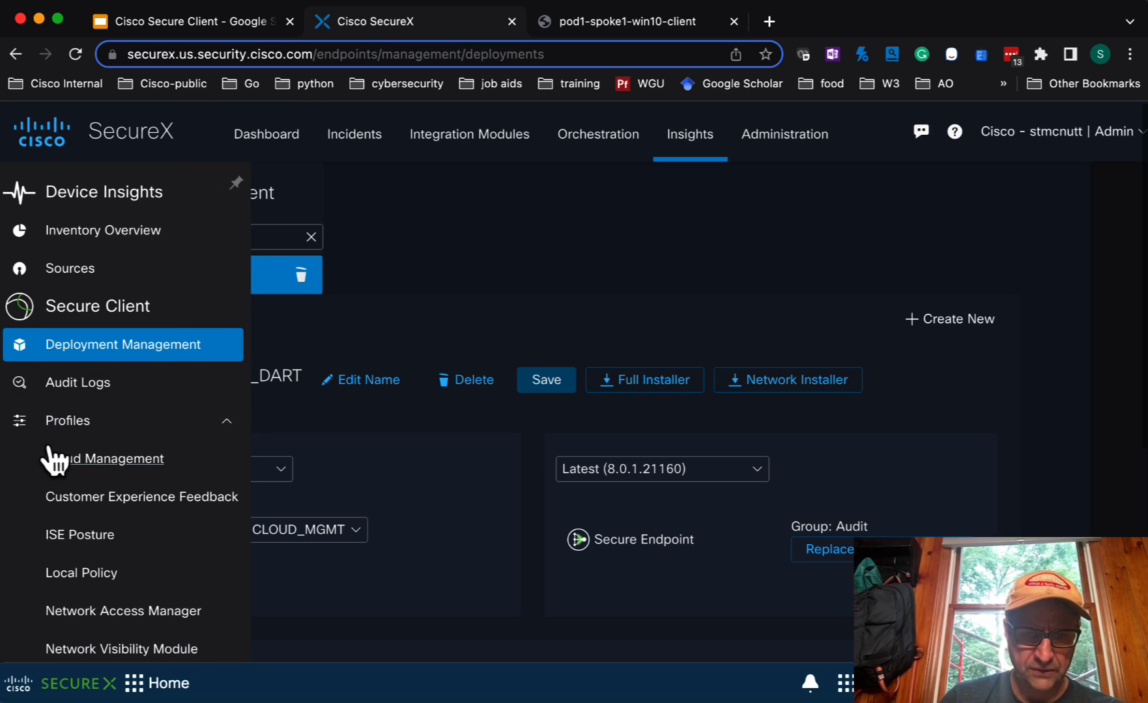
{"action": "left_click", "coordinate": [69, 463]}
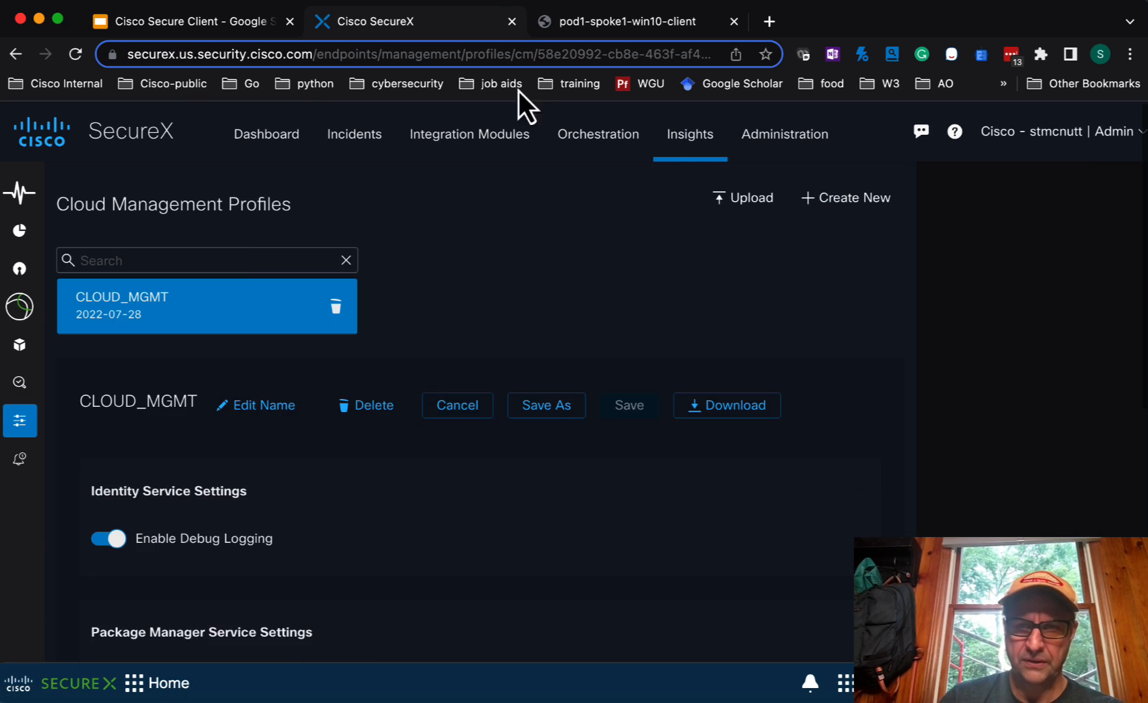
Switch to the pod1-spoke1-win10-client console with the extracted resources folder.
{"action": "left_click", "coordinate": [553, 26]}
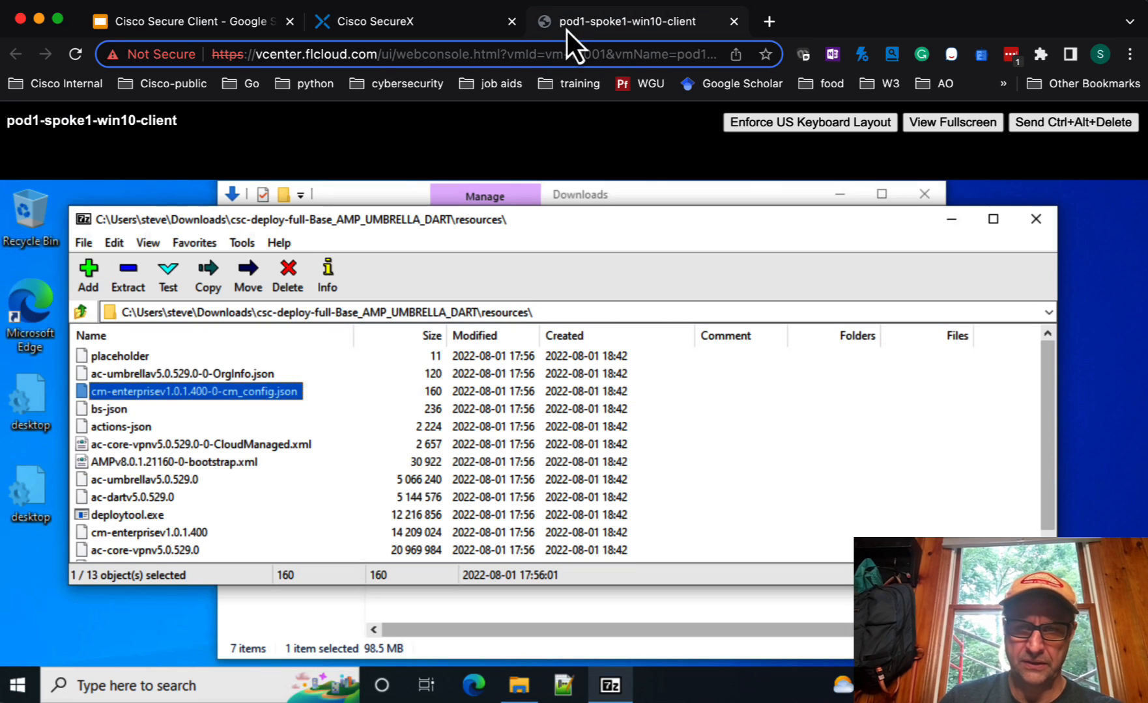
{"action": "double_click", "coordinate": [190, 392]}
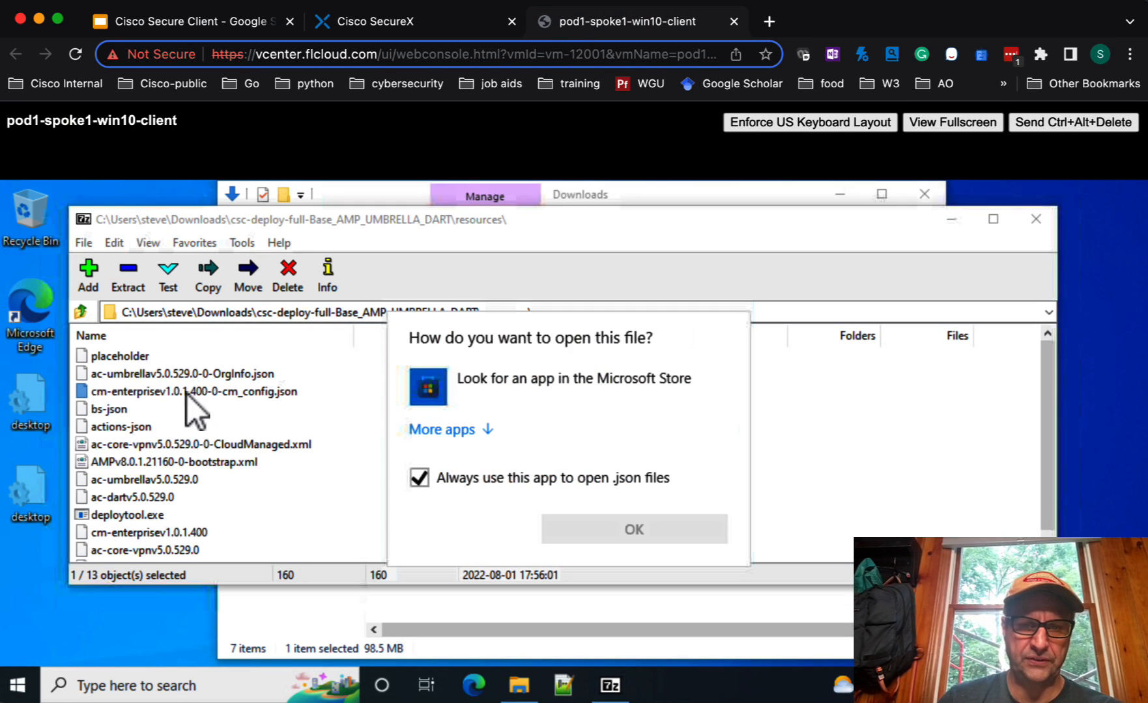
{"action": "left_click", "coordinate": [417, 474]}
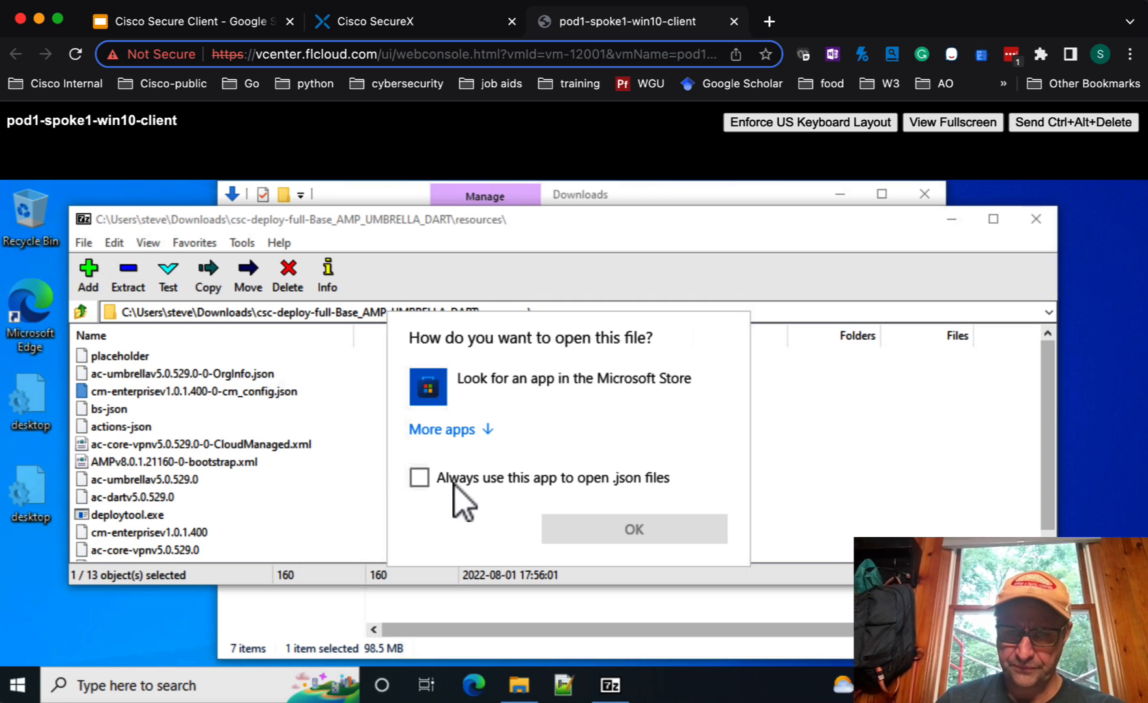
{"action": "left_click", "coordinate": [430, 431]}
{"action": "left_click", "coordinate": [447, 435]}
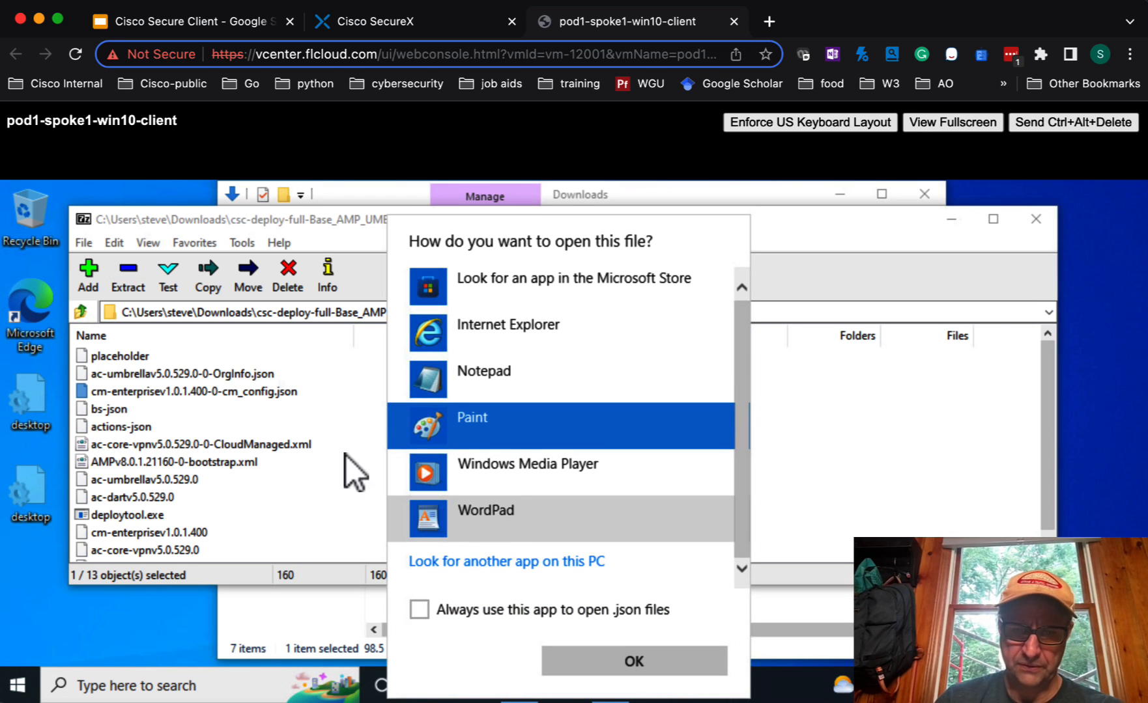
{"action": "left_click", "coordinate": [250, 518]}
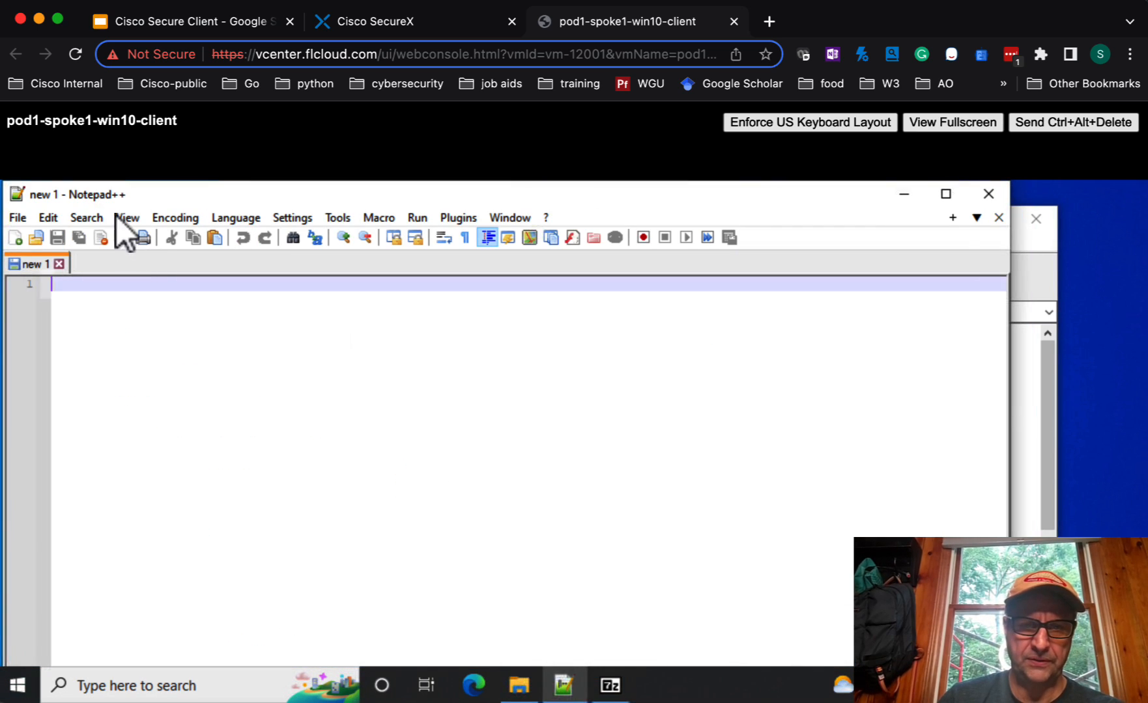
Open cm-enterprisev1.0.1.400-0-cm_config.json from the extracted resources folder in Notepad++.
{"action": "left_click_drag", "start_coordinate": [104, 199], "coordinate": [375, 204]}
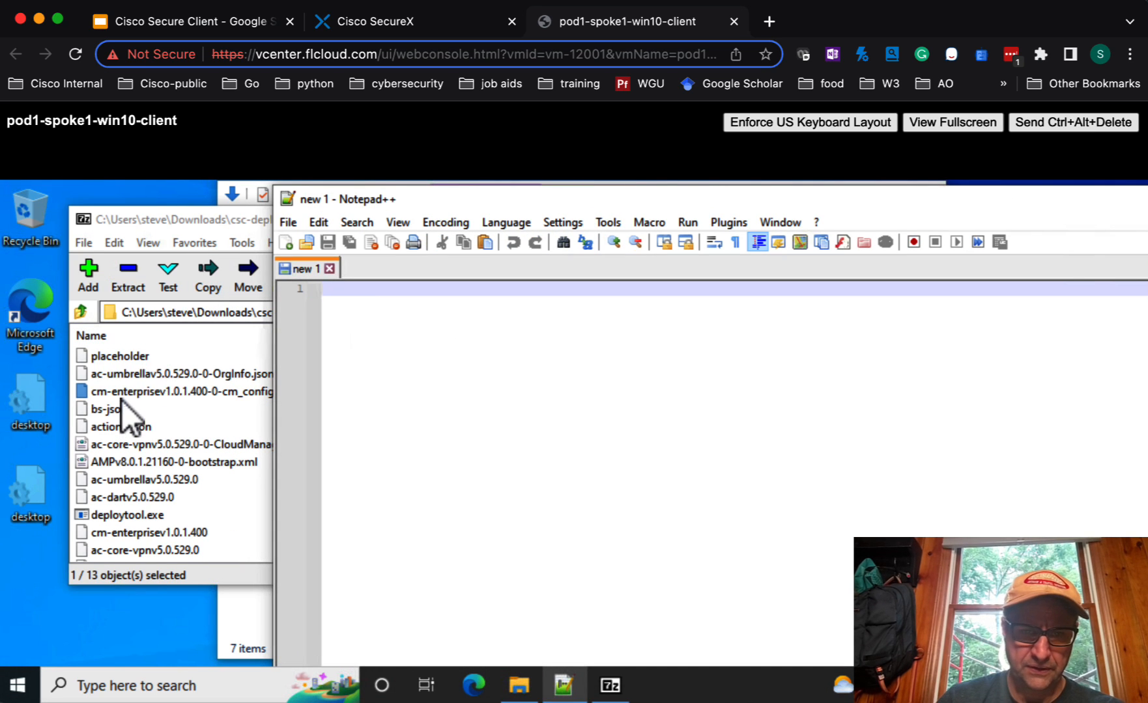
{"action": "left_click_drag", "start_coordinate": [121, 395], "coordinate": [539, 641]}
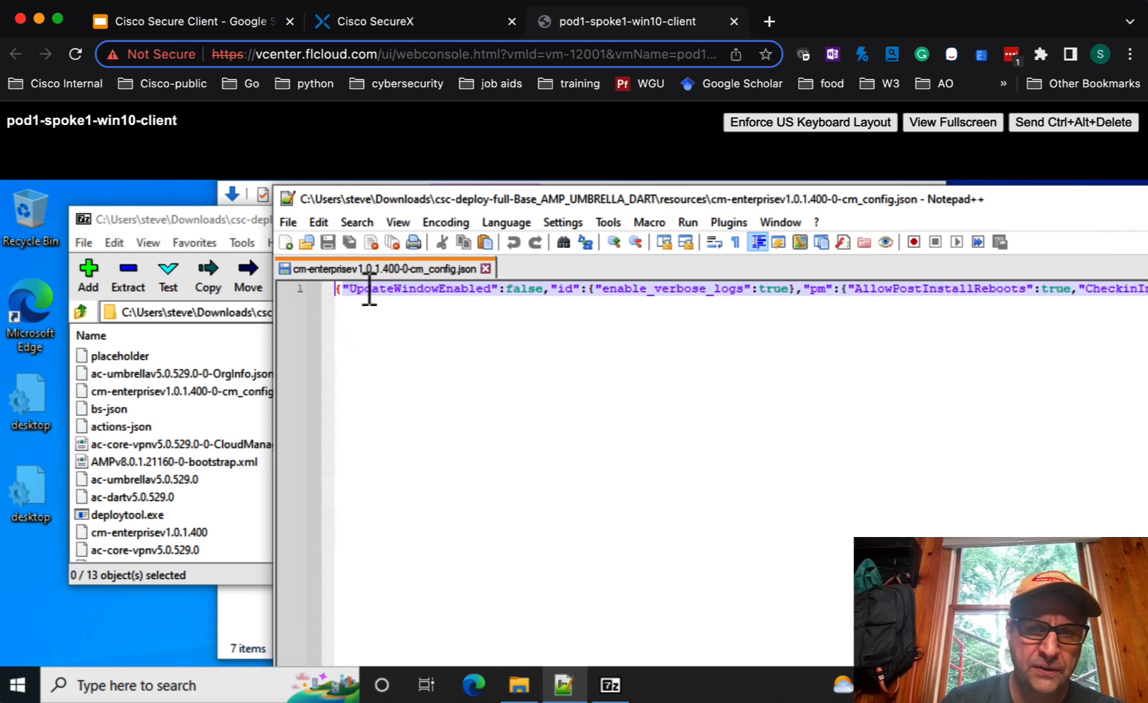
Maximize the Notepad++ window and turn on word wrap for the cm_config.json file.
{"action": "left_click", "coordinate": [402, 226]}
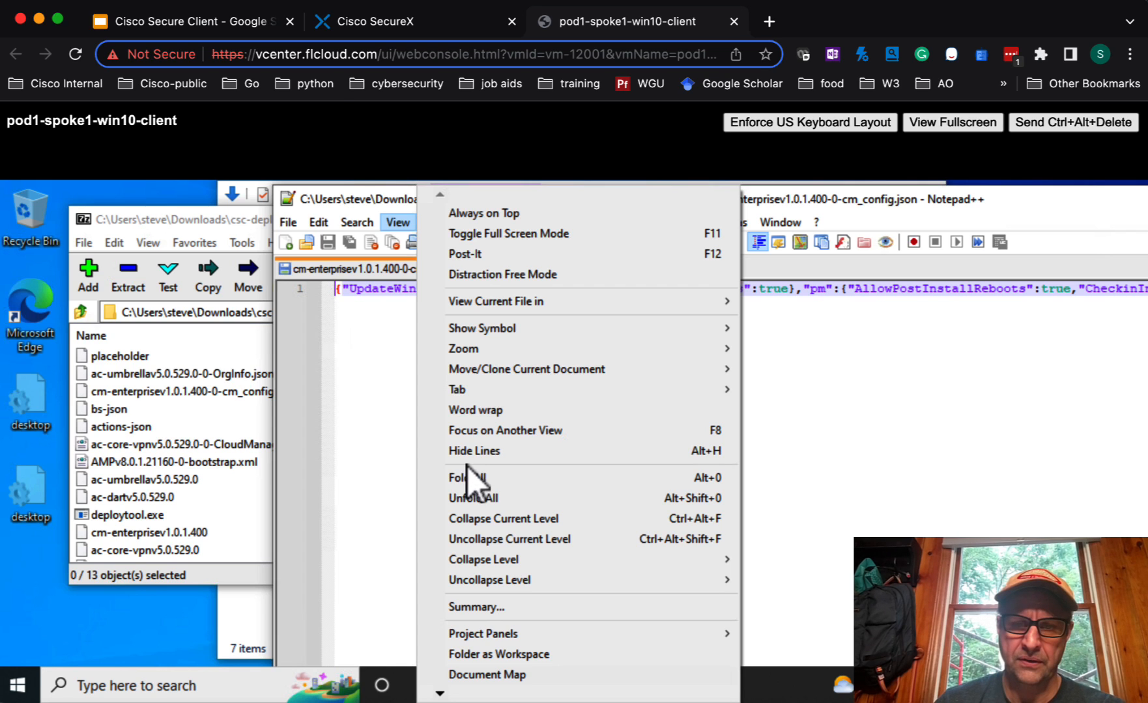
{"action": "left_click", "coordinate": [345, 200]}
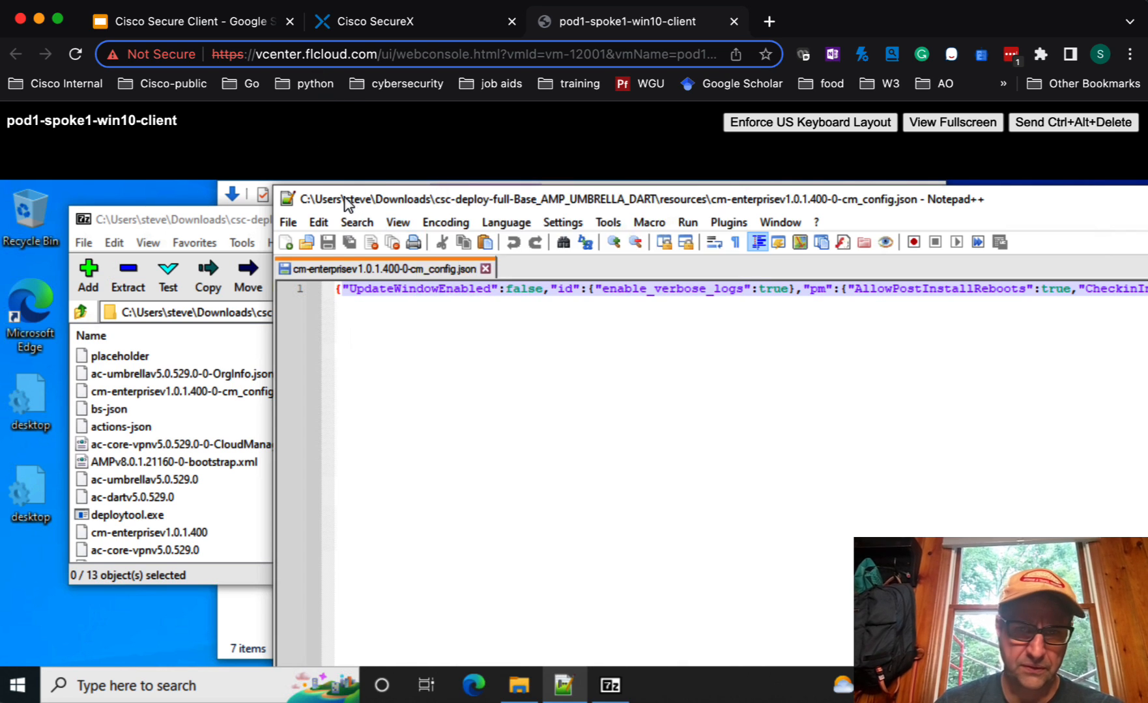
{"action": "double_click", "coordinate": [346, 201]}
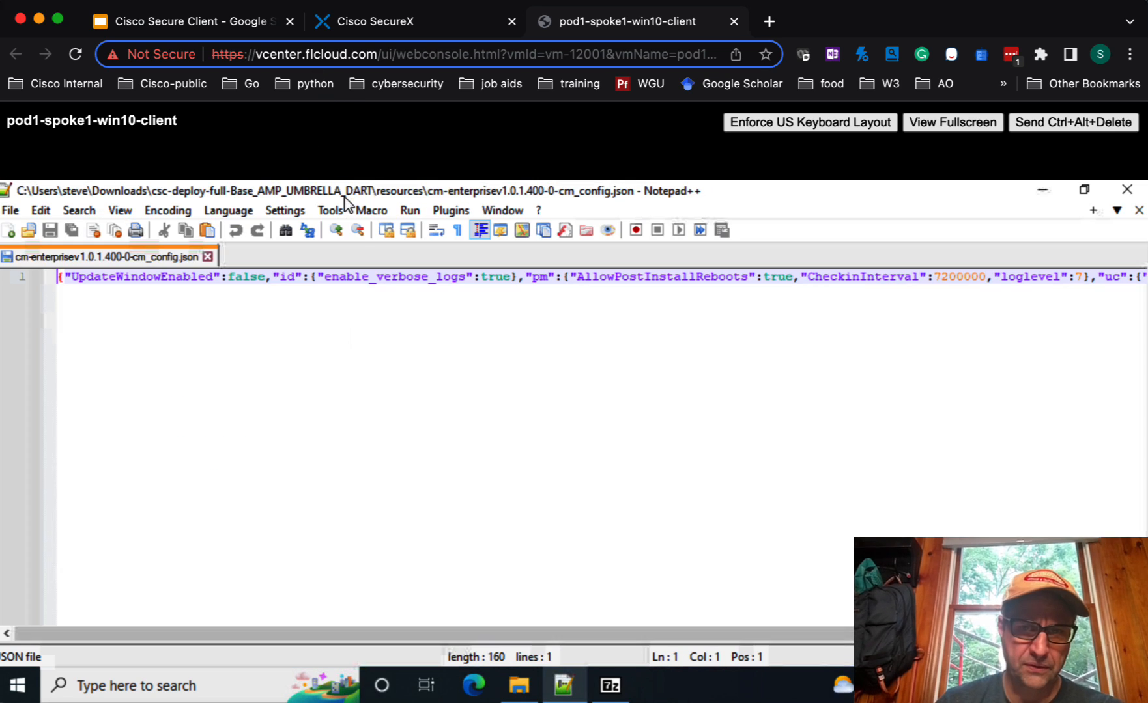
{"action": "left_click", "coordinate": [119, 212]}
{"action": "mouse_move", "coordinate": [233, 338]}
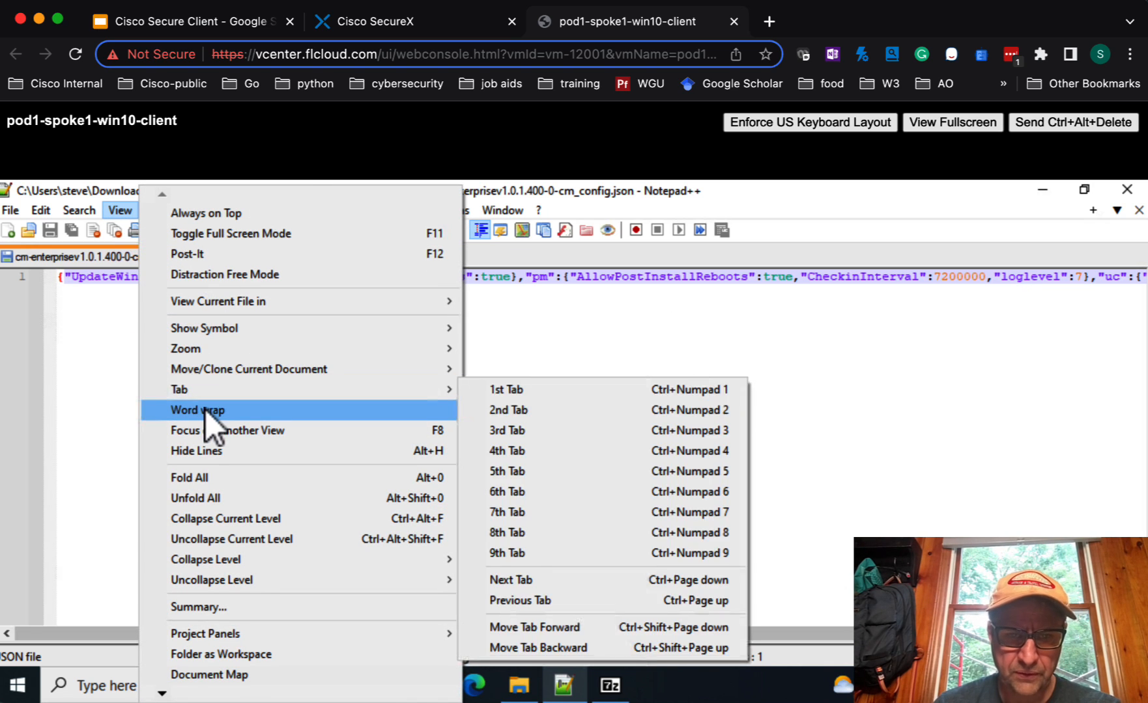
{"action": "left_click", "coordinate": [205, 409]}
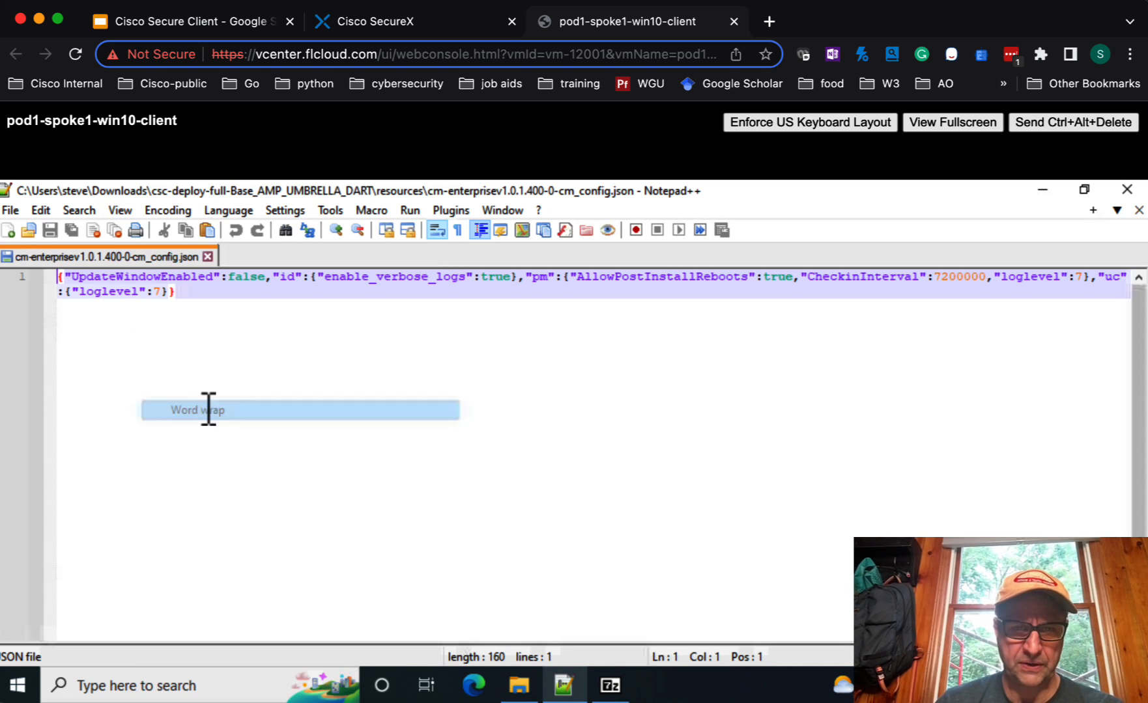
Compare the UpdateWindowEnabled entry and the rest of cm_config.json with the CLOUD_MGMT profile's service and update window settings in SecureX.
{"action": "left_click", "coordinate": [144, 277]}
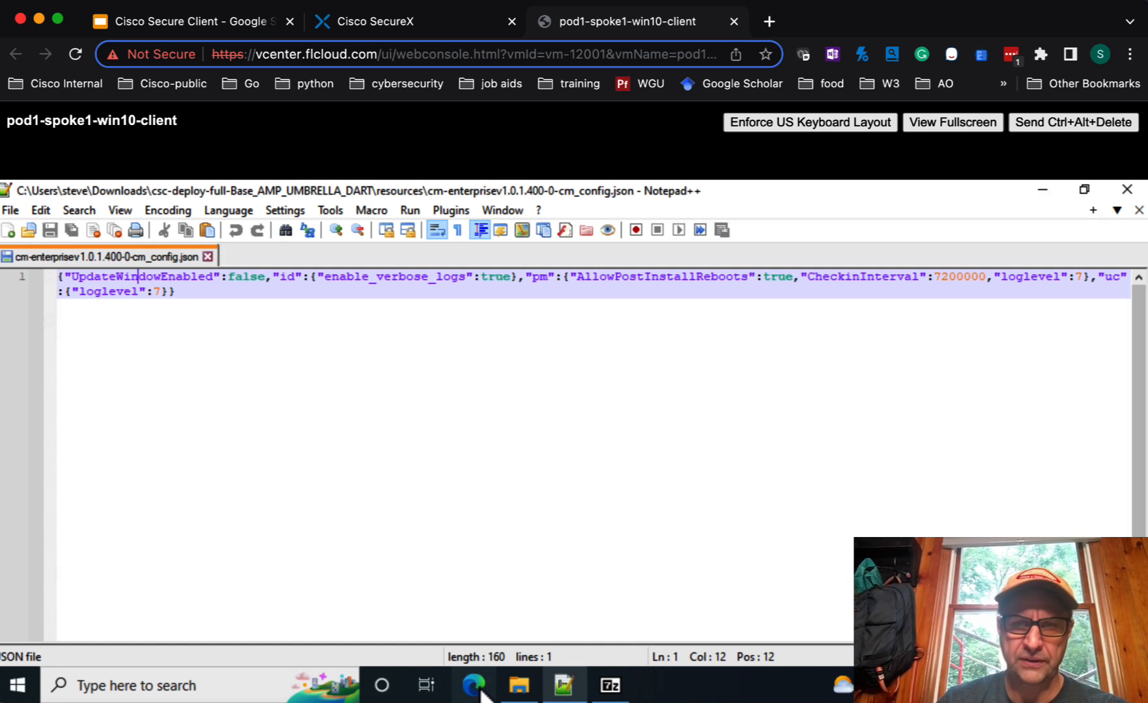
{"action": "left_click", "coordinate": [350, 21]}
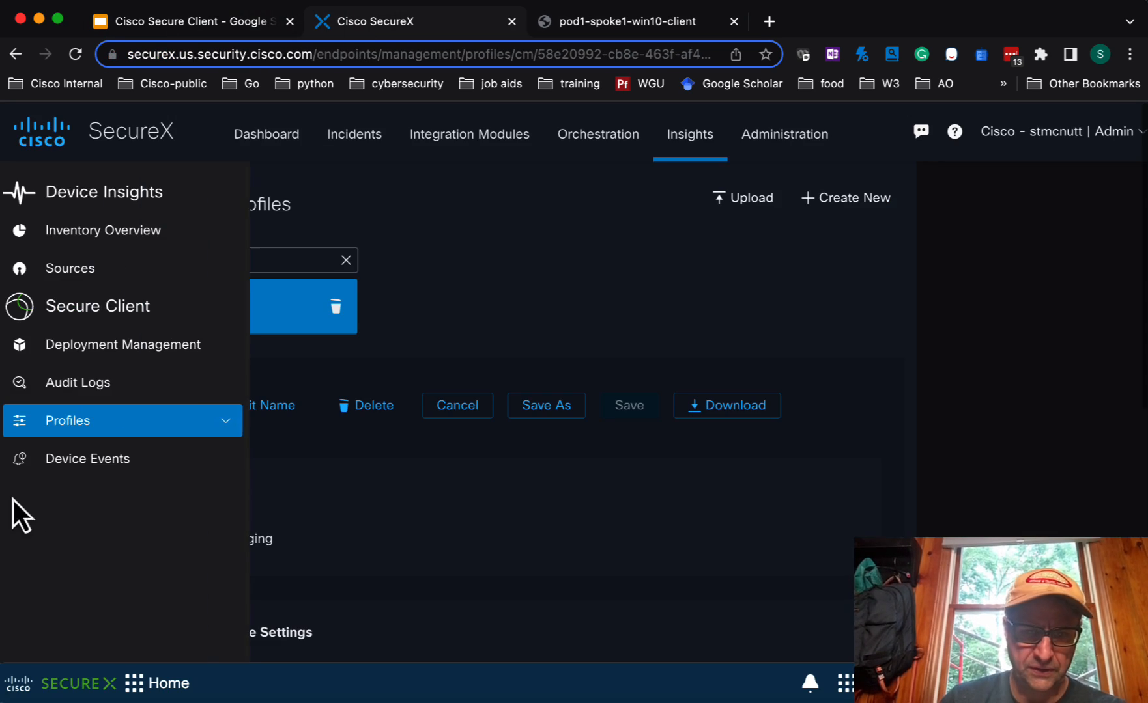
{"action": "scroll", "coordinate": [366, 460], "scroll_direction": "down", "scroll_amount": 3}
{"action": "scroll", "coordinate": [365, 460], "scroll_direction": "down", "scroll_amount": 3}
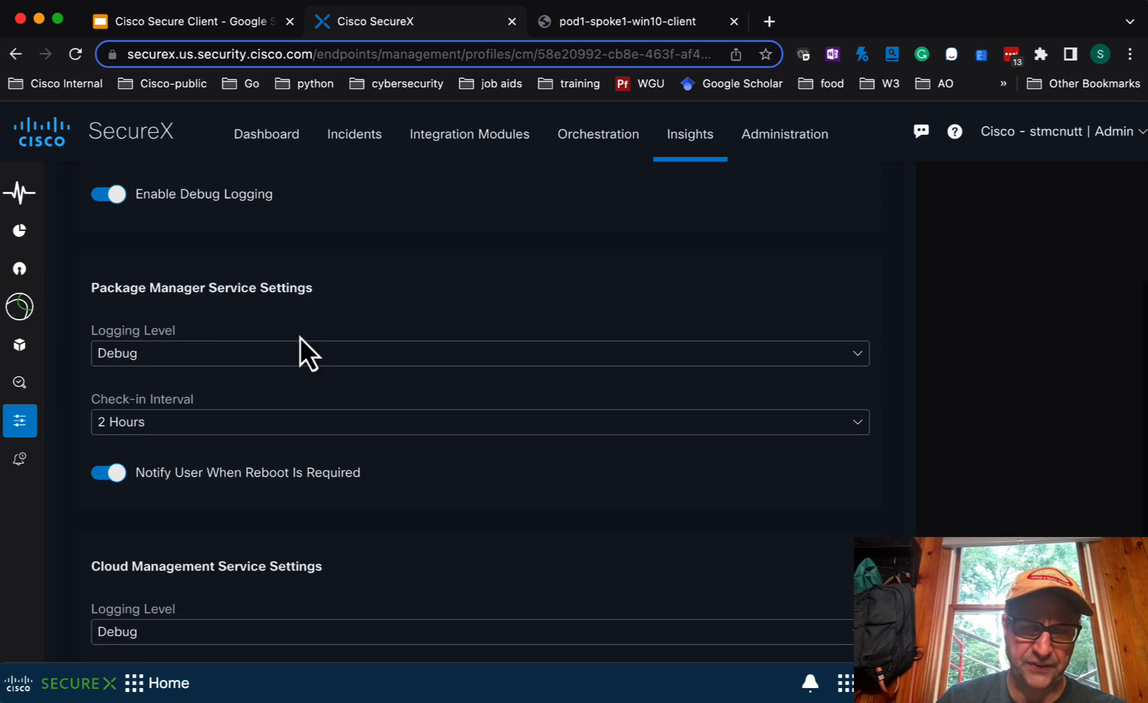
{"action": "scroll", "coordinate": [332, 338], "scroll_direction": "down", "scroll_amount": 2}
{"action": "scroll", "coordinate": [213, 468], "scroll_direction": "down", "scroll_amount": 2}
{"action": "scroll", "coordinate": [213, 468], "scroll_direction": "up", "scroll_amount": 2}
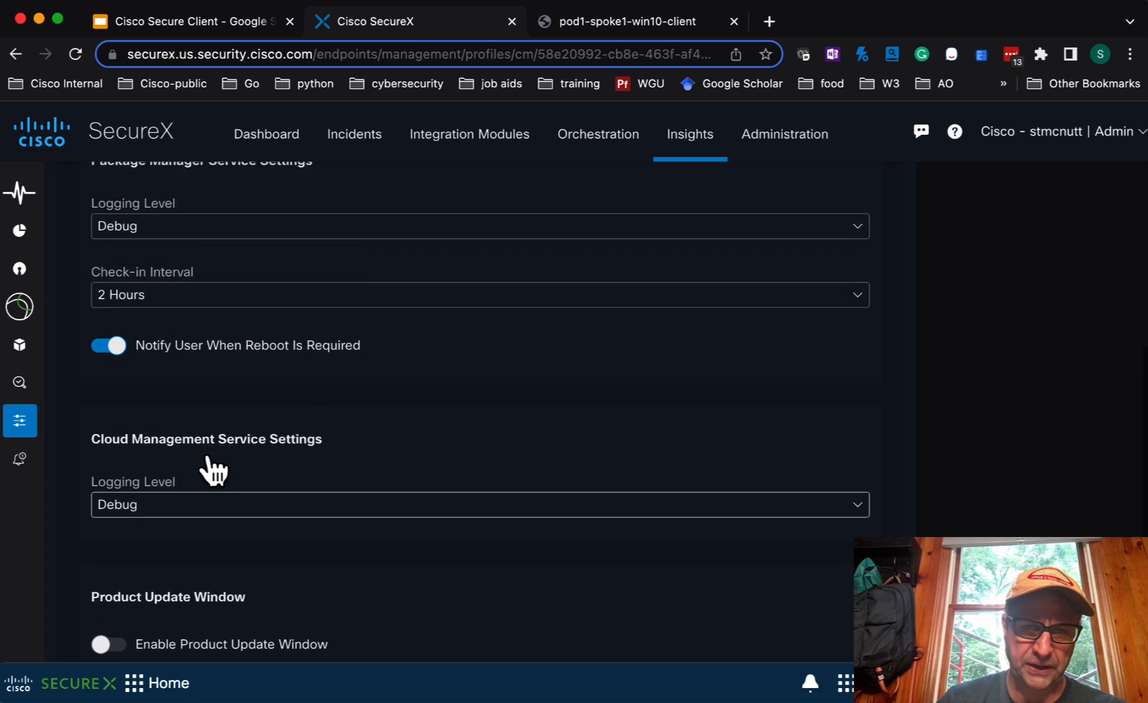
{"action": "scroll", "coordinate": [228, 410], "scroll_direction": "up", "scroll_amount": 2}
{"action": "scroll", "coordinate": [275, 419], "scroll_direction": "down", "scroll_amount": 5}
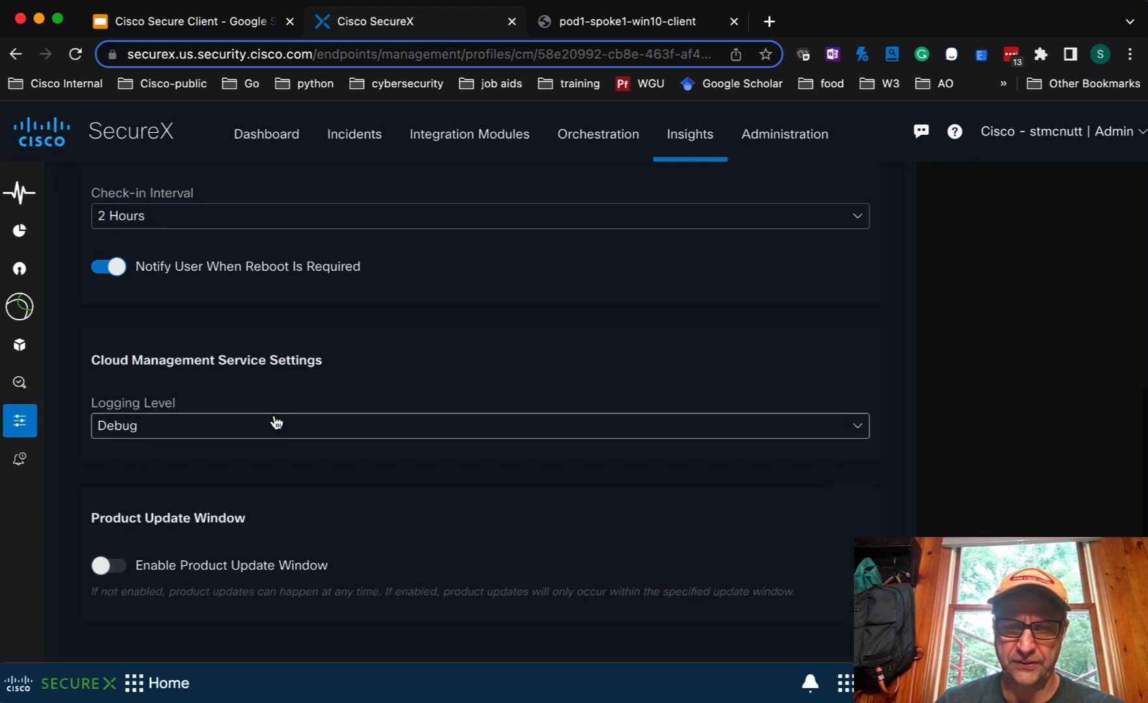
{"action": "scroll", "coordinate": [274, 414], "scroll_direction": "up", "scroll_amount": 10}
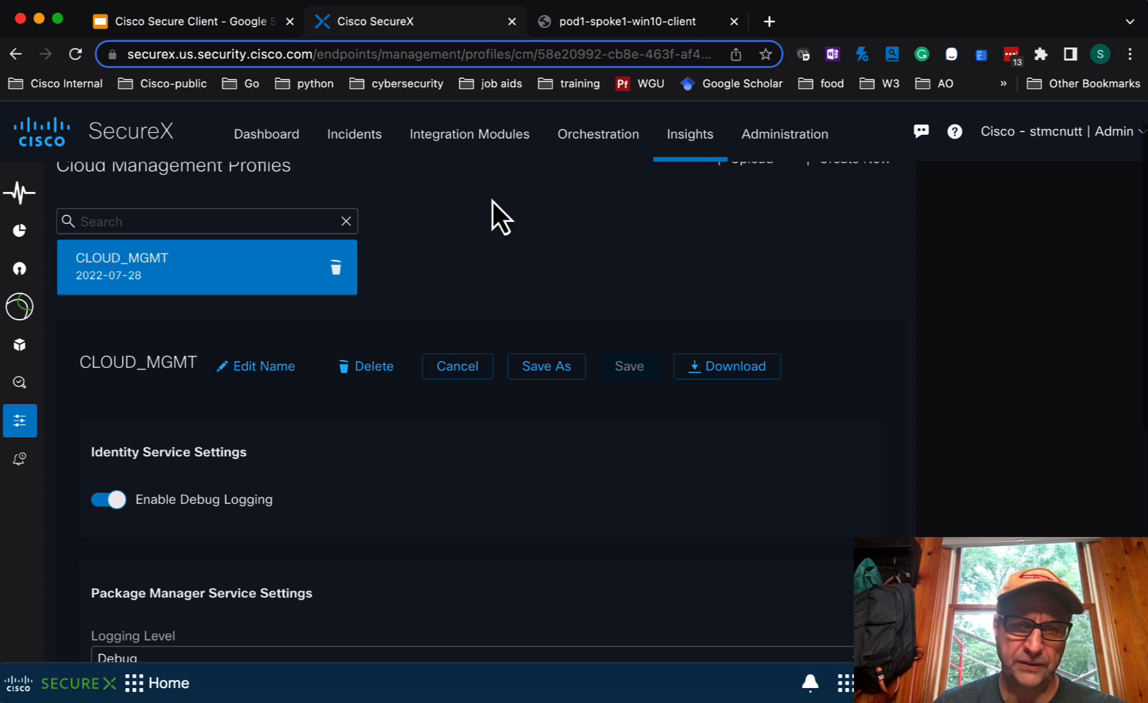
Return to the client console and examine the AllowPostInstallReboots entry in cm_config.json.
{"action": "left_click", "coordinate": [636, 22]}
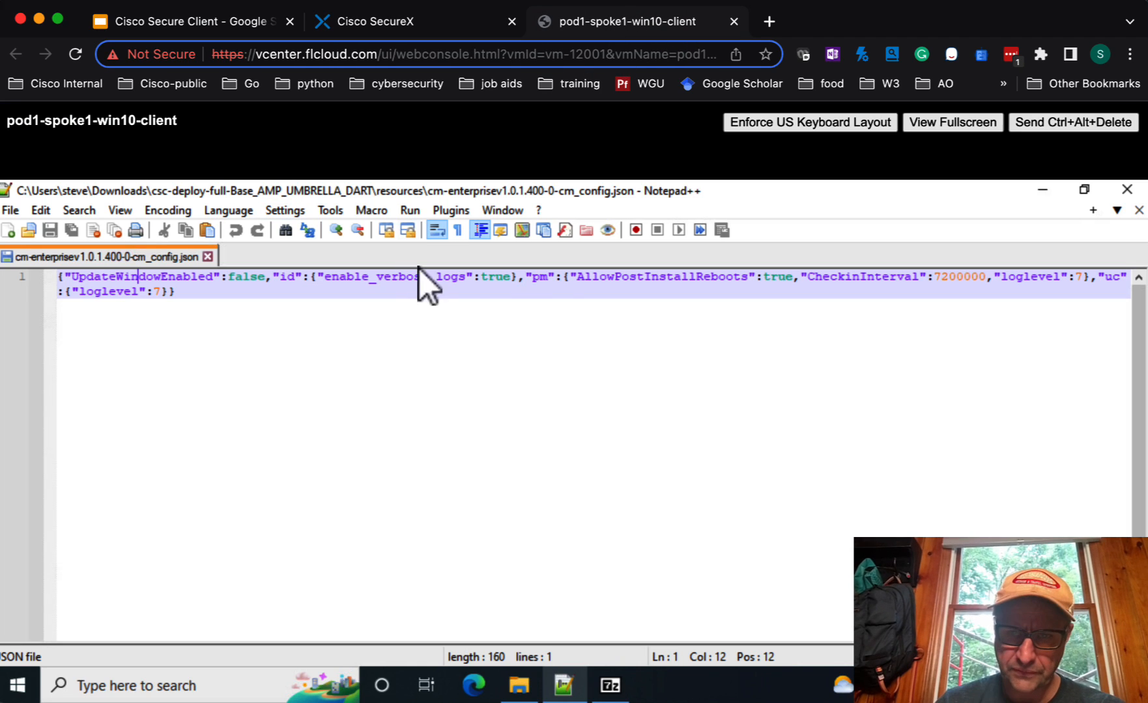
{"action": "left_click", "coordinate": [573, 278]}
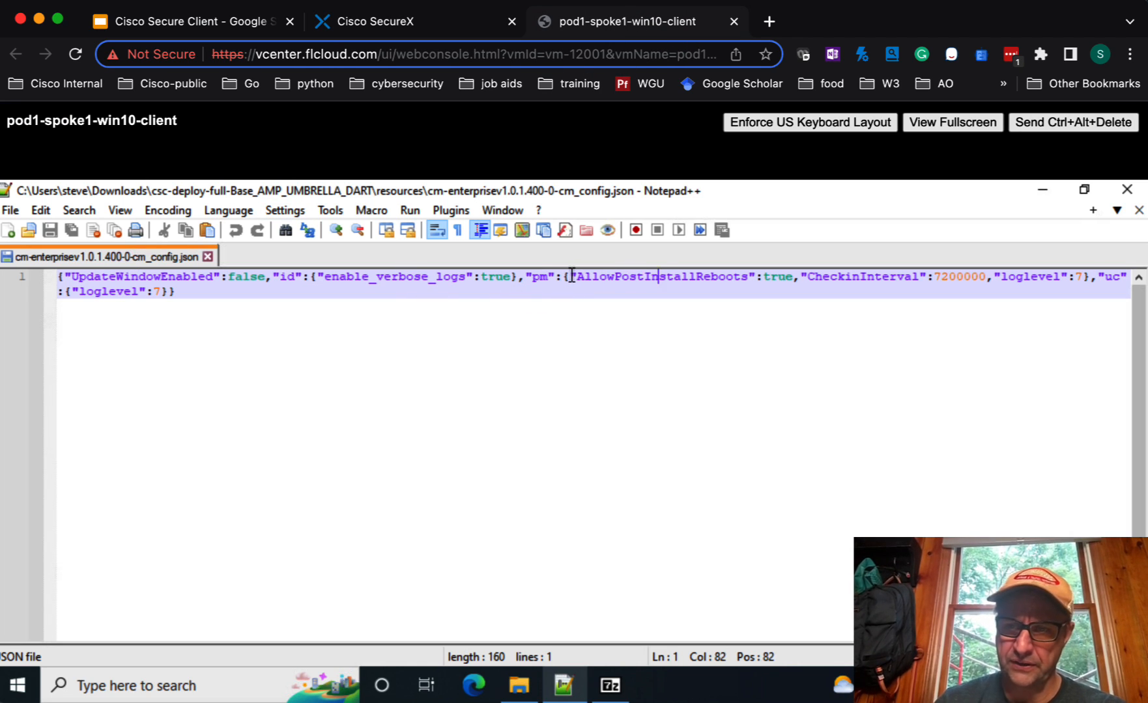
{"action": "key", "text": "Right"}
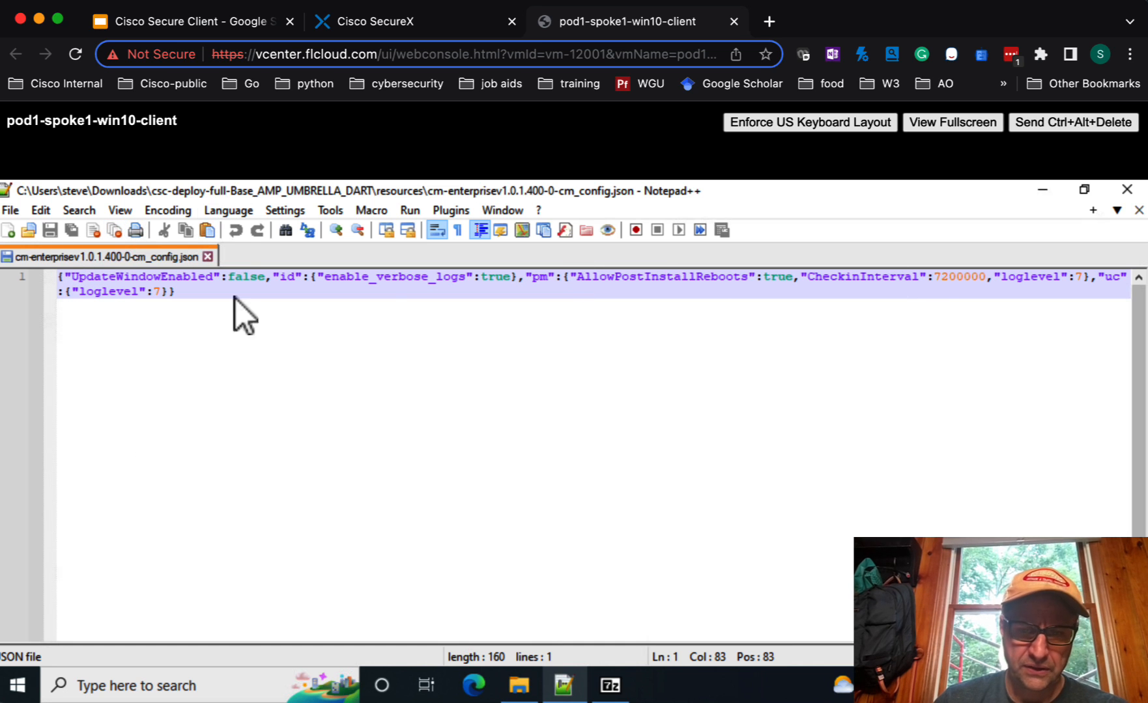
Open the bs-json file from the 7-Zip resources folder in Notepad++.
{"action": "left_click", "coordinate": [610, 685]}
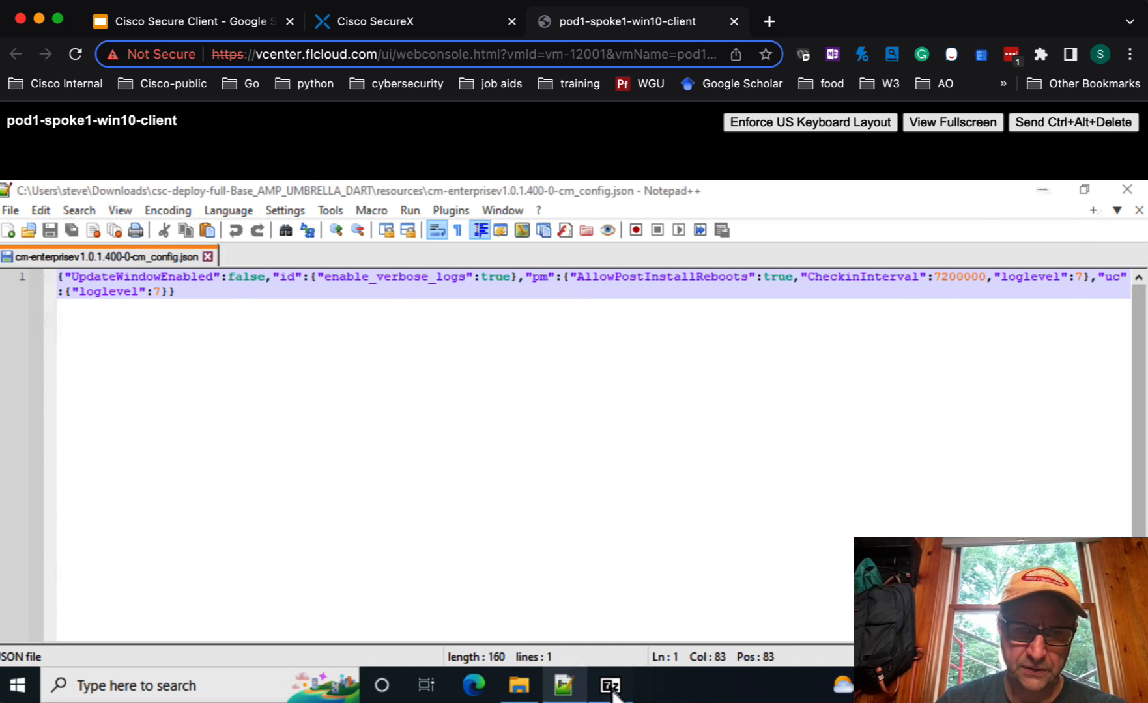
{"action": "left_click", "coordinate": [519, 690]}
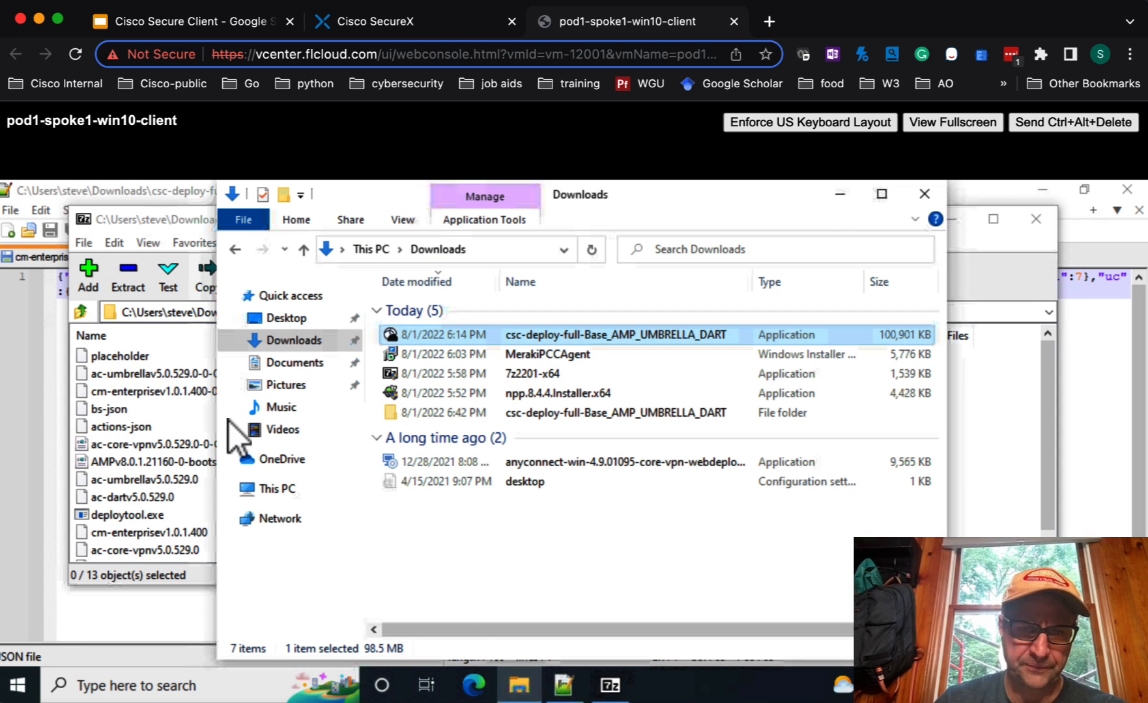
{"action": "left_click", "coordinate": [169, 366]}
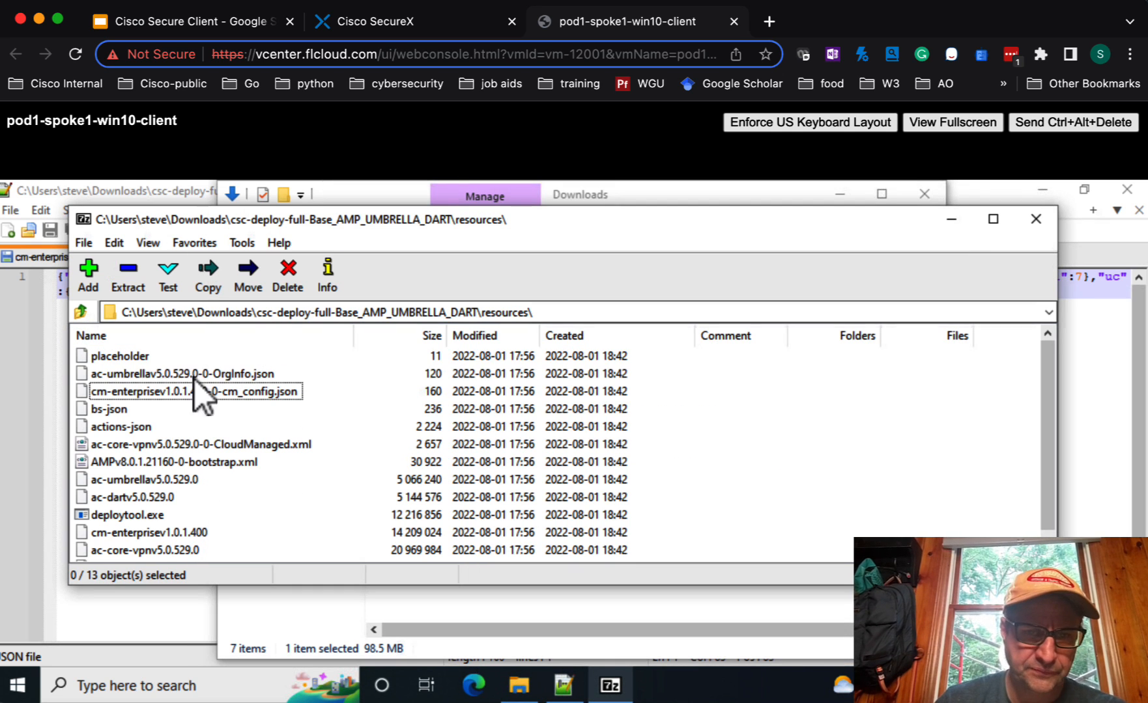
{"action": "left_click", "coordinate": [106, 410]}
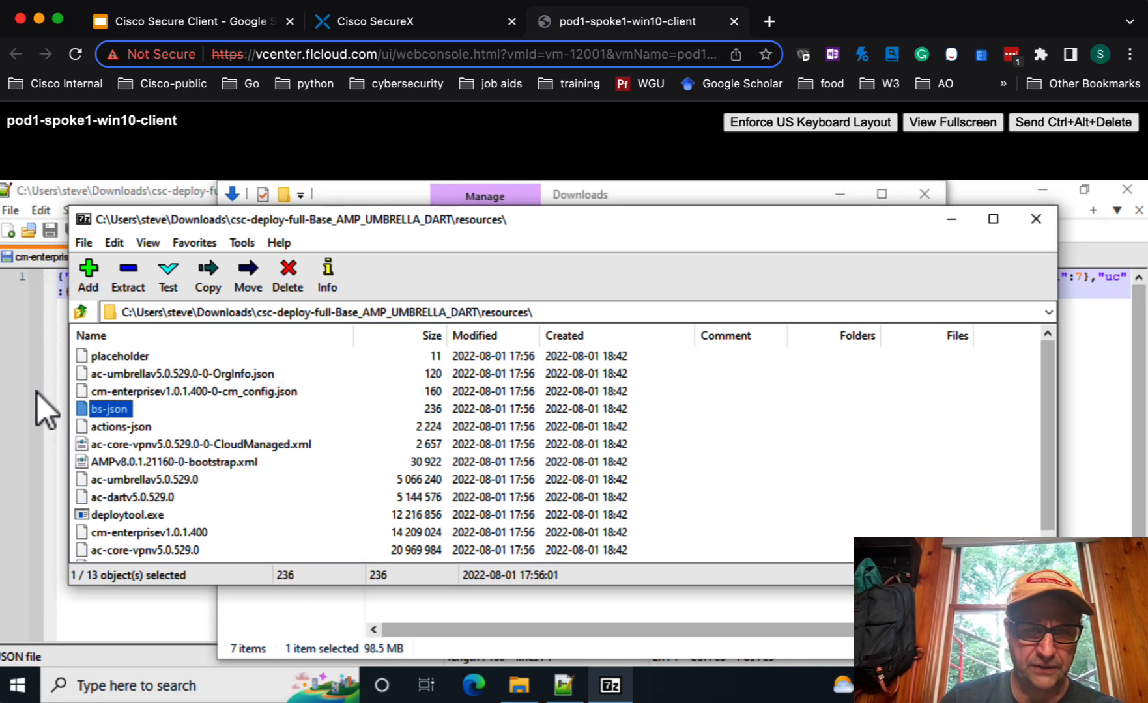
{"action": "left_click_drag", "start_coordinate": [37, 393], "coordinate": [24, 407]}
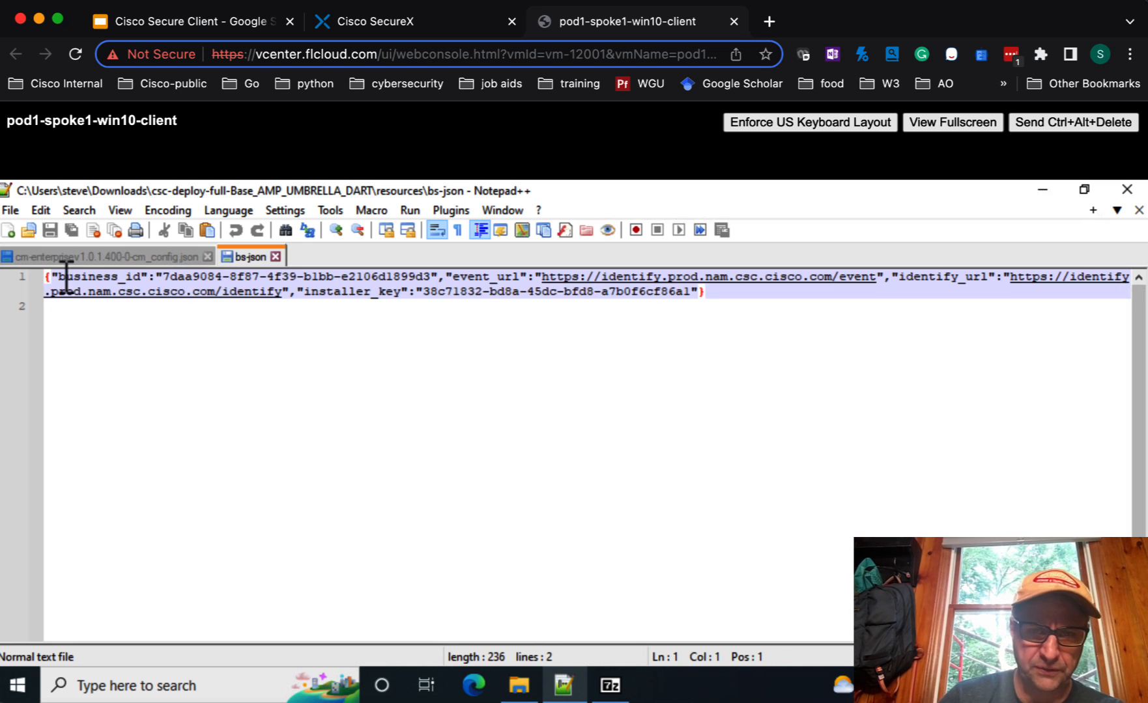
Highlight the business_id entry in bs-json and compare it with the Organization Id on the SecureX account page.
{"action": "left_click_drag", "start_coordinate": [58, 277], "coordinate": [437, 277]}
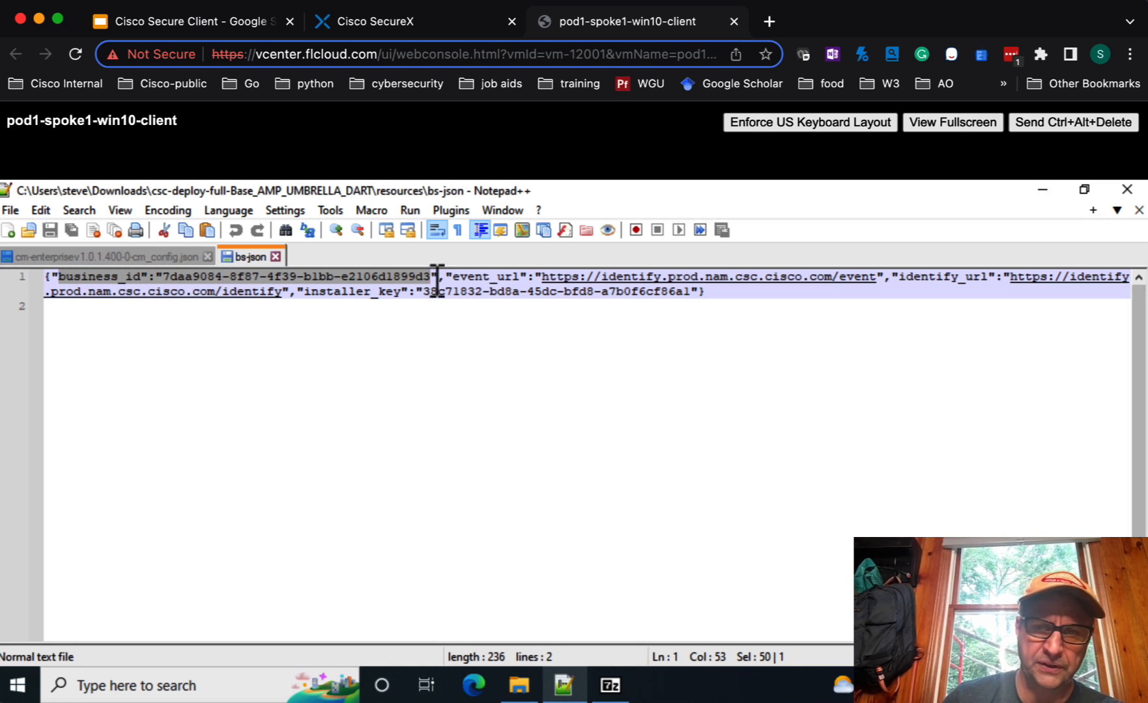
{"action": "left_click", "coordinate": [392, 26]}
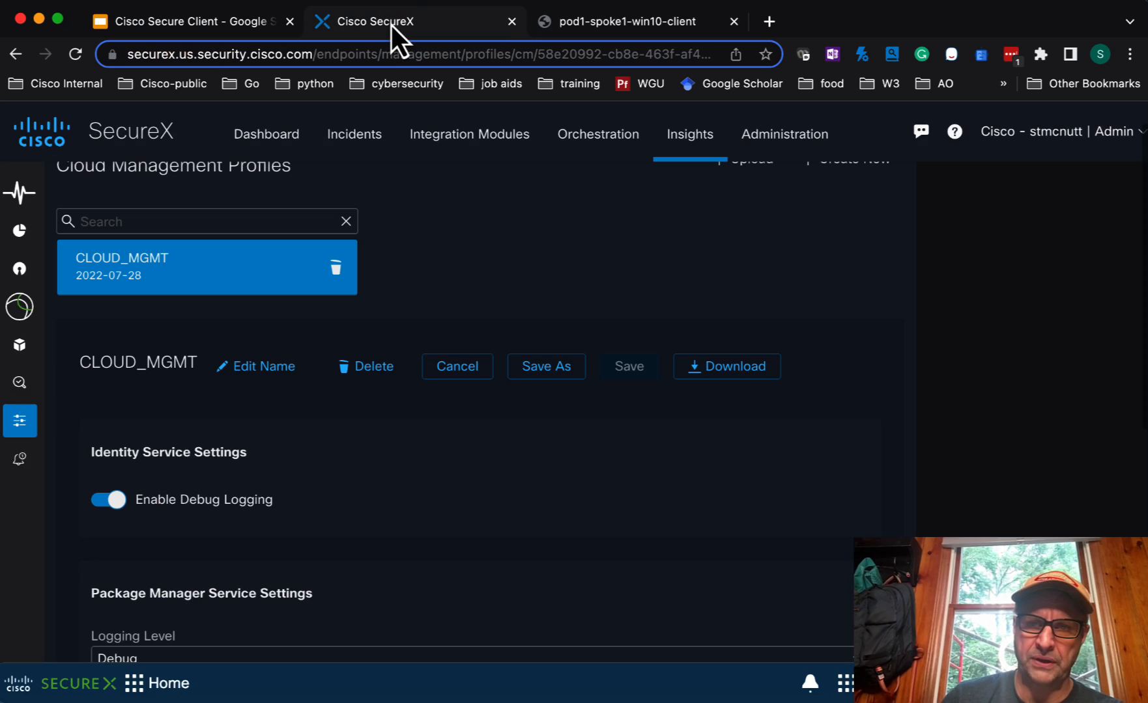
{"action": "left_click", "coordinate": [787, 151]}
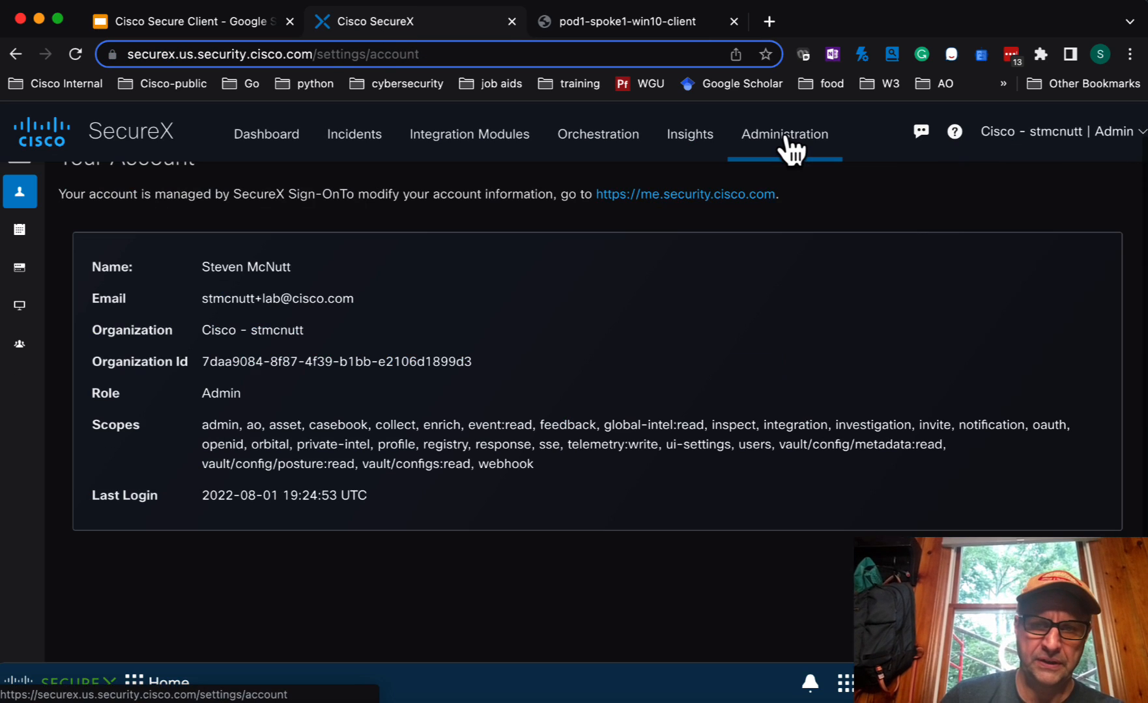
{"action": "triple_click", "coordinate": [270, 365]}
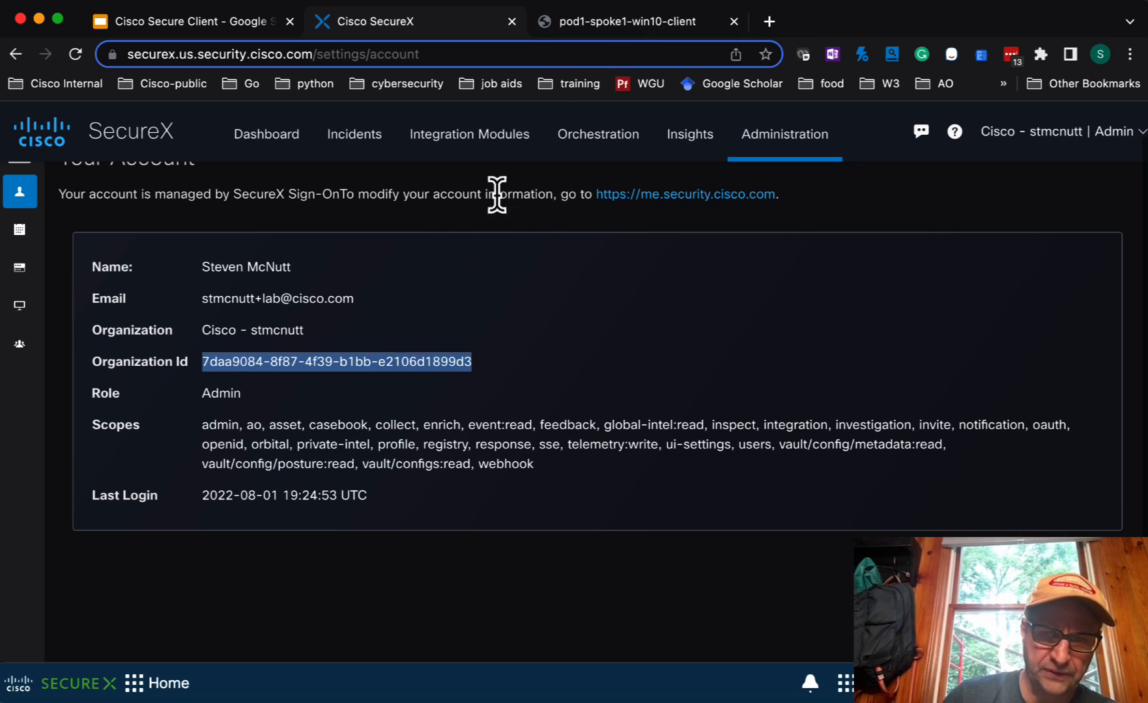
Return to bs-json on the client and highlight the business_id value, followed by the event_url key.
{"action": "left_click", "coordinate": [603, 26]}
{"action": "triple_click", "coordinate": [399, 284]}
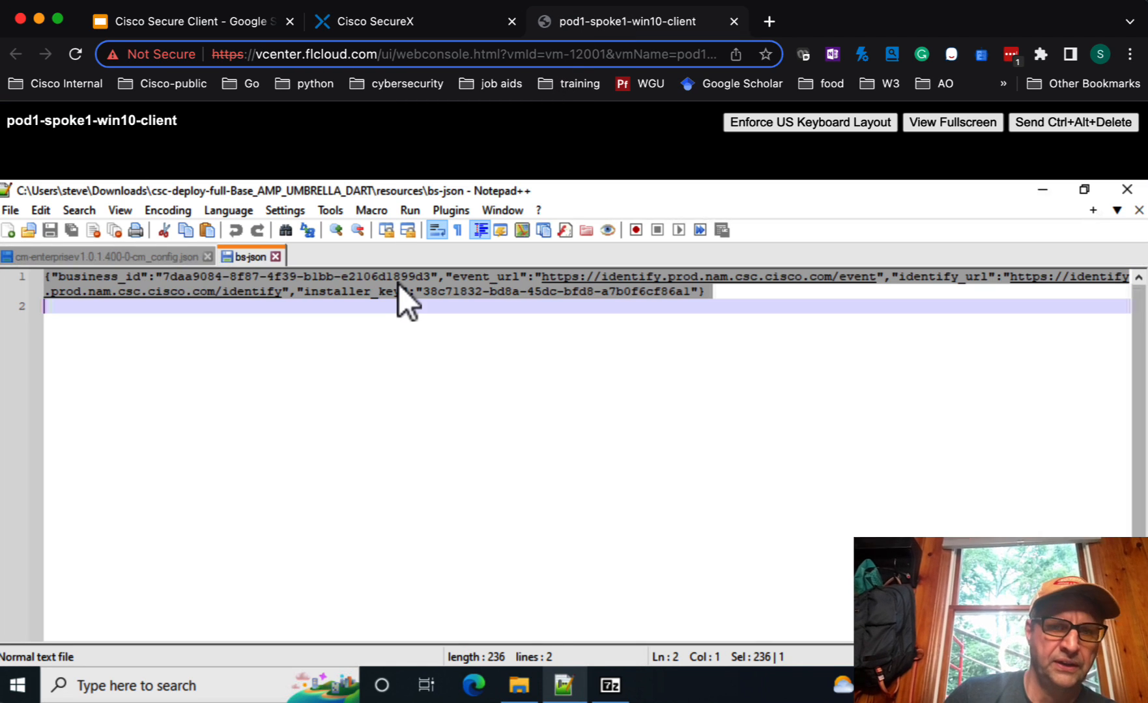
{"action": "left_click", "coordinate": [167, 277]}
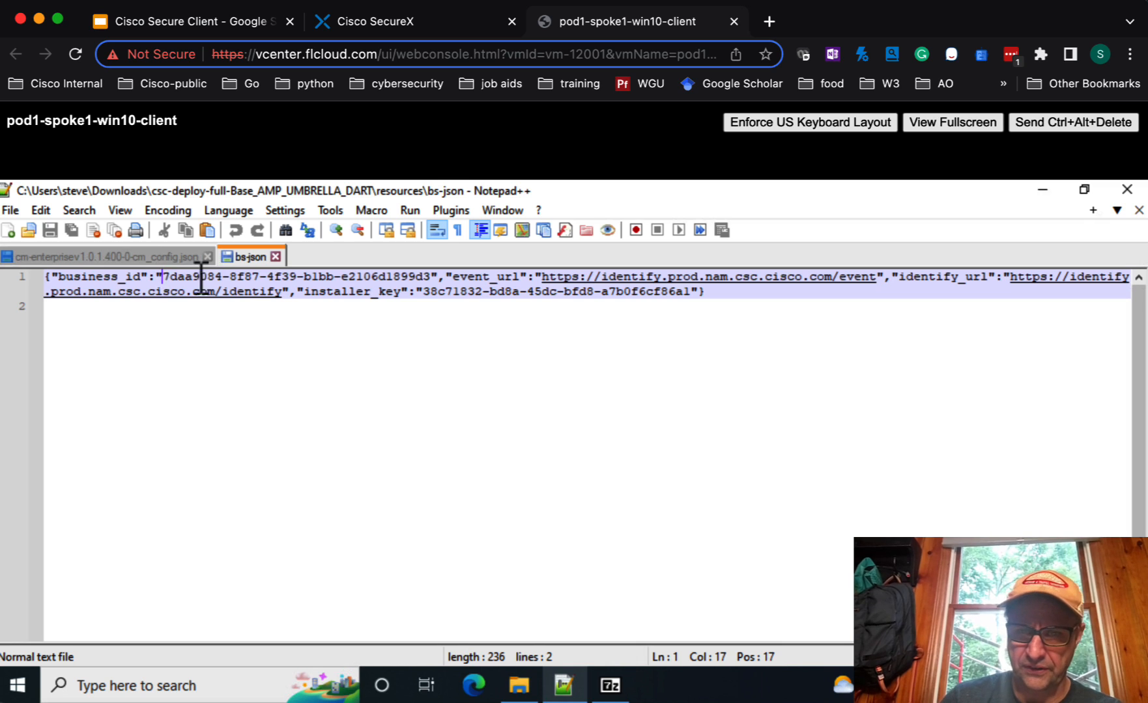
{"action": "left_click_drag", "start_coordinate": [163, 277], "coordinate": [440, 285]}
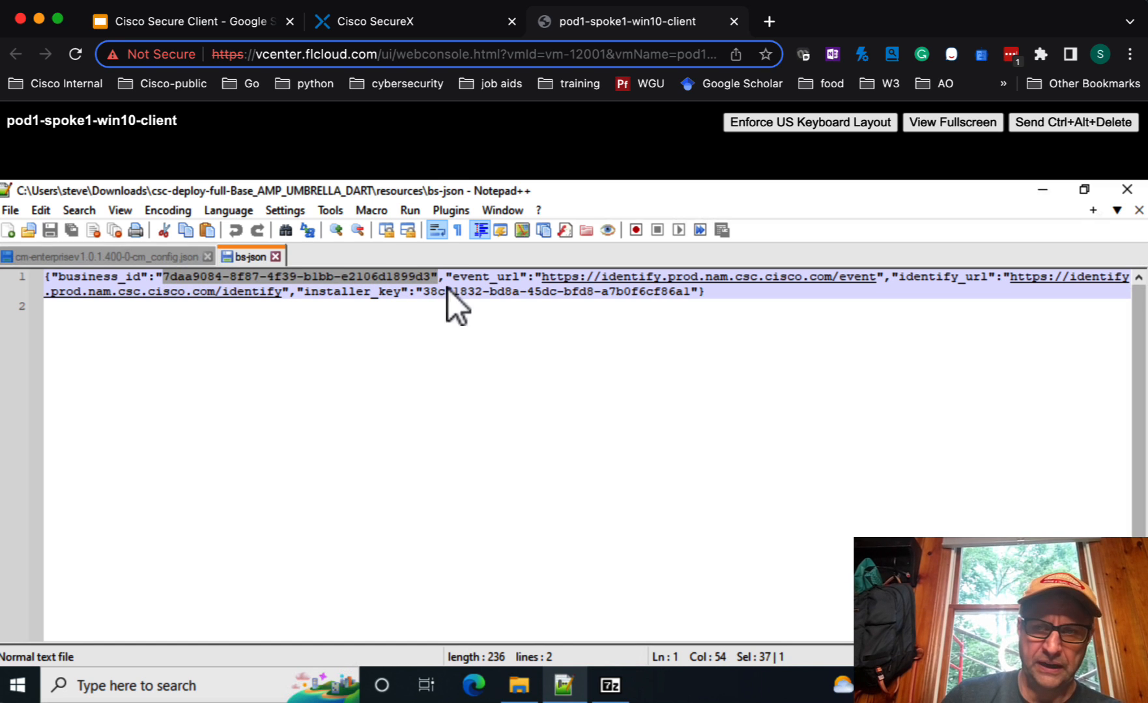
{"action": "left_click", "coordinate": [579, 316]}
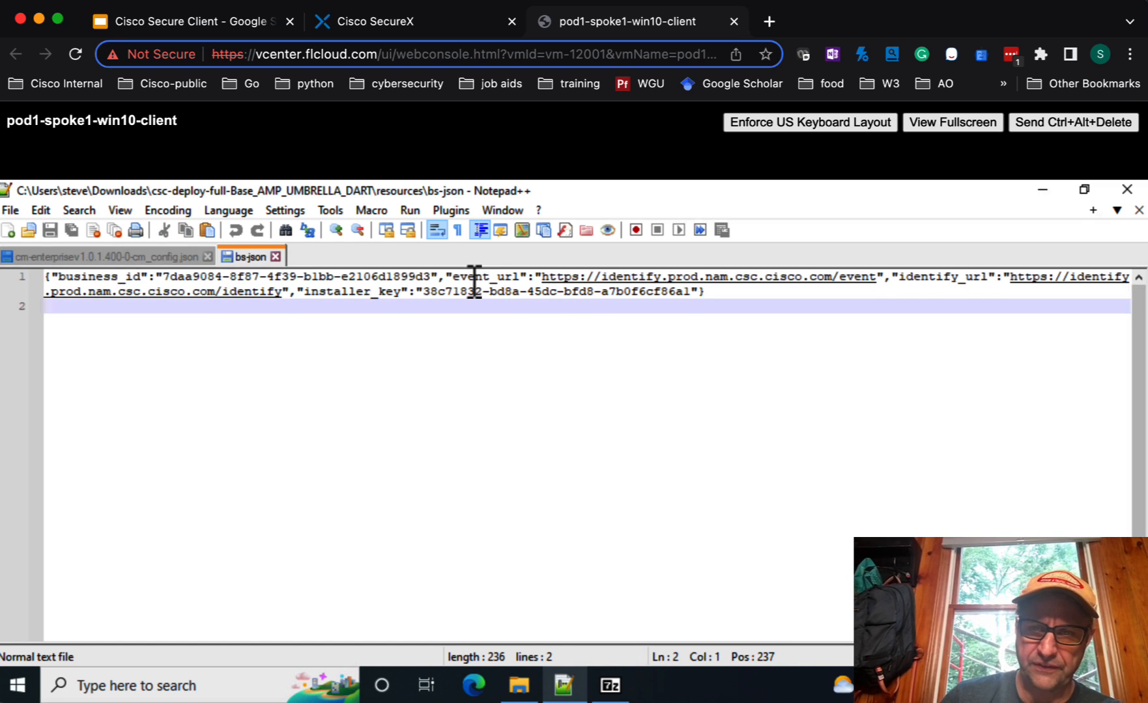
{"action": "double_click", "coordinate": [472, 278]}
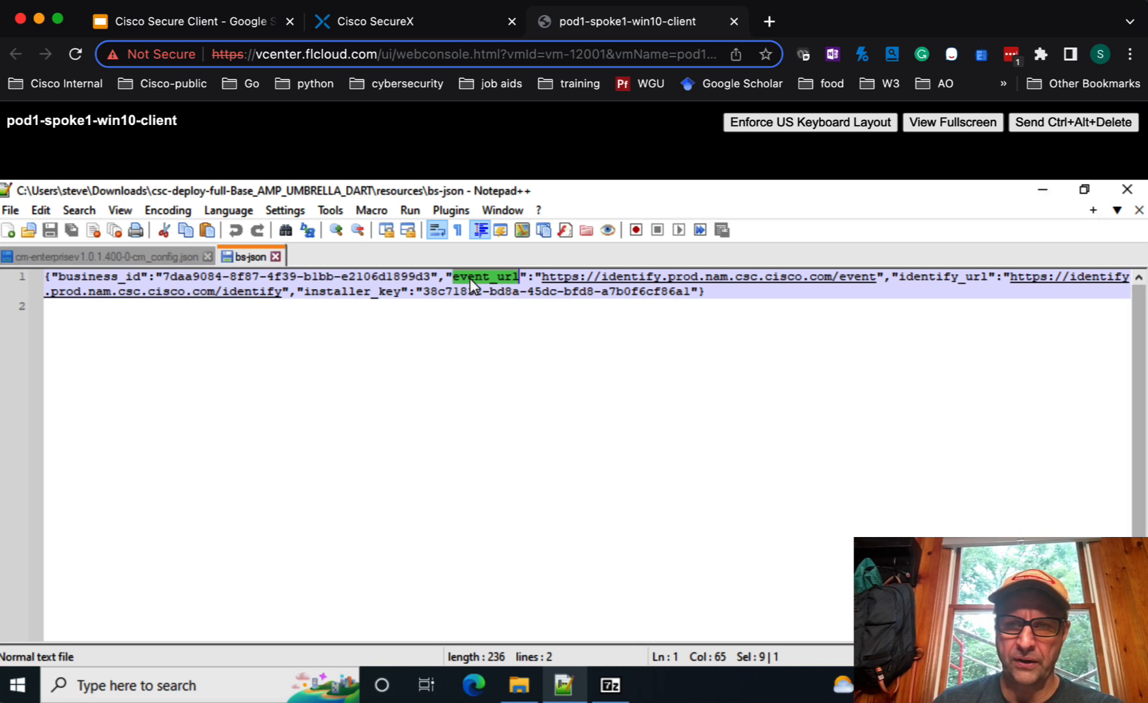
Open the Device Events page in SecureX Insights and run a device search without entering a host name.
{"action": "left_click", "coordinate": [379, 19]}
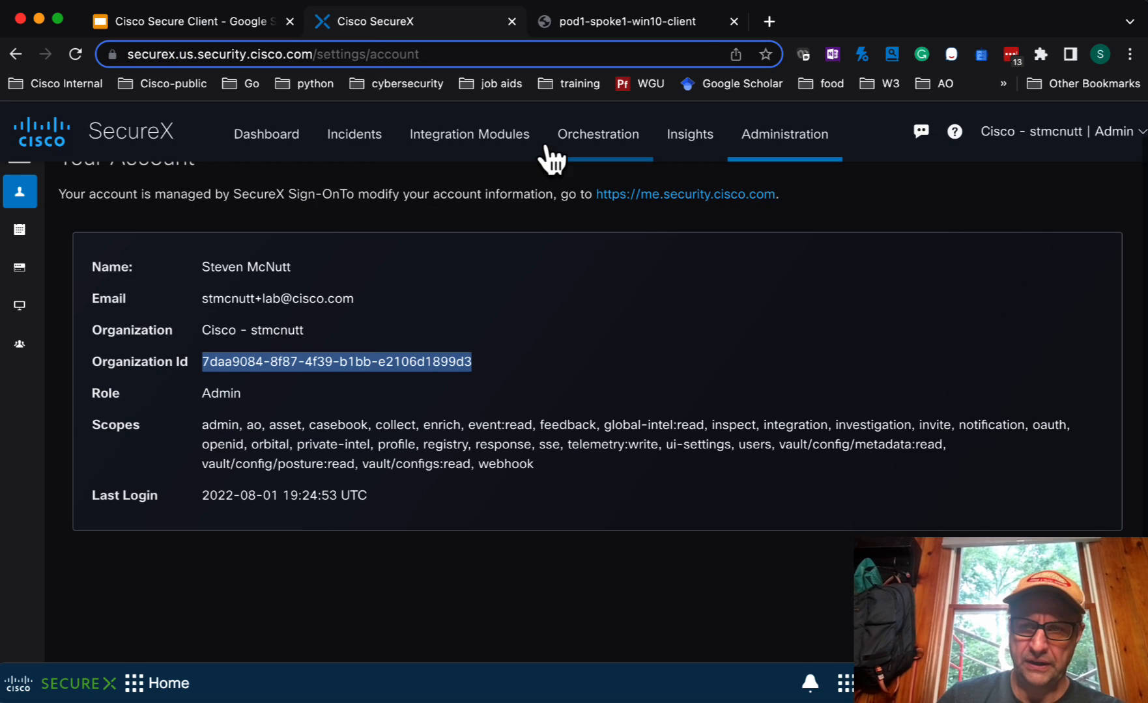
{"action": "left_click", "coordinate": [689, 141]}
{"action": "mouse_move", "coordinate": [13, 378]}
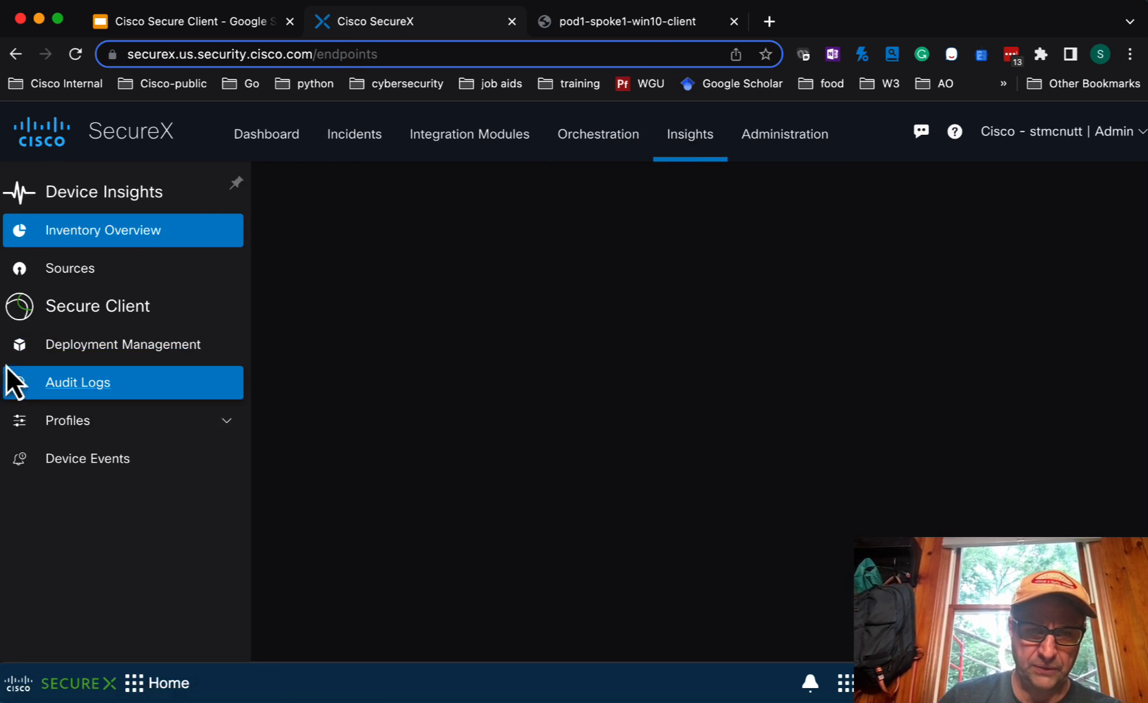
{"action": "left_click", "coordinate": [58, 469]}
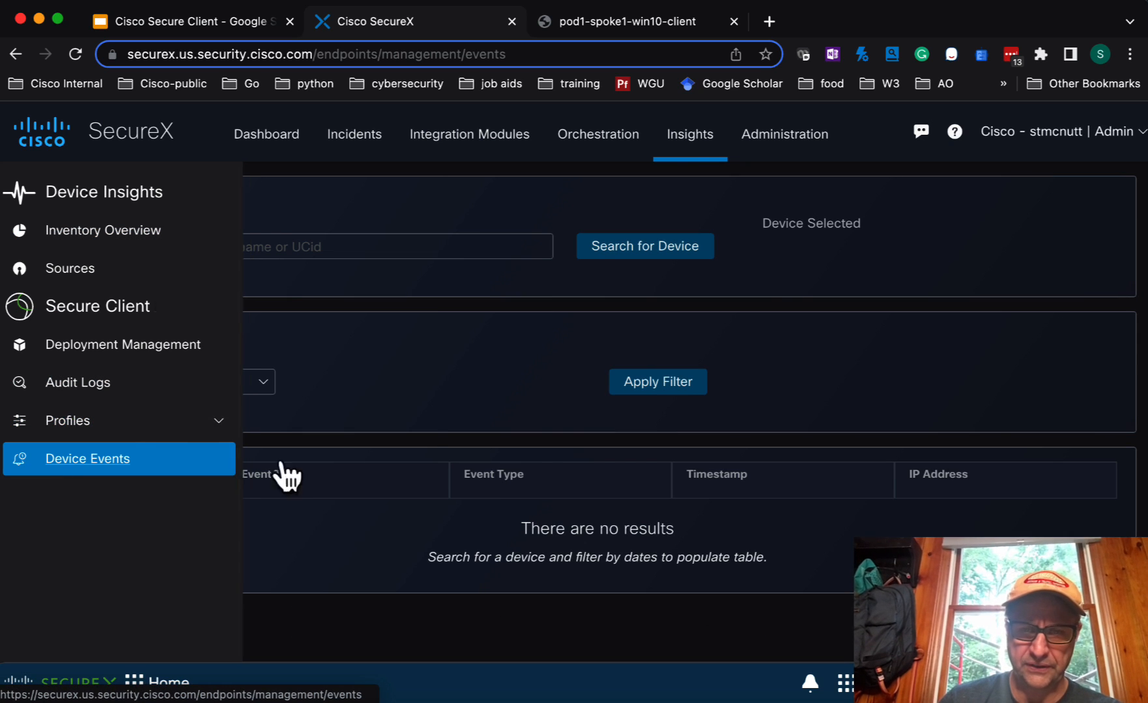
{"action": "left_click", "coordinate": [637, 253]}
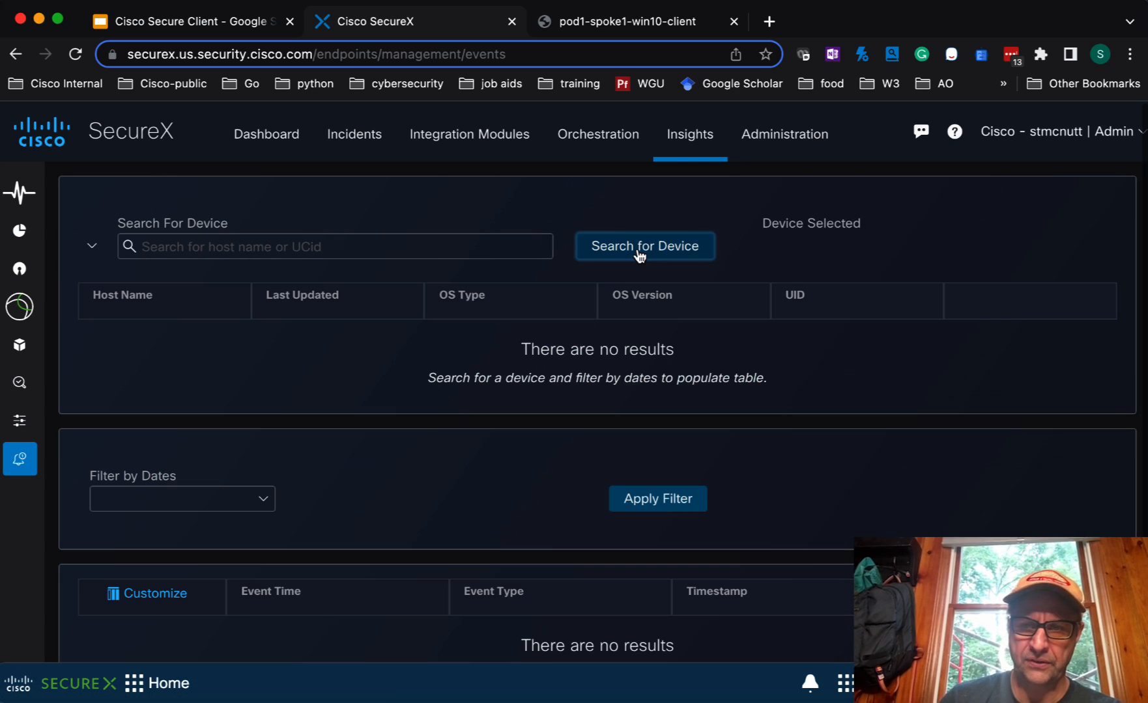
Return to bs-json on the client and examine the identify_url entry, then highlight the installer_key value.
{"action": "left_click", "coordinate": [592, 23]}
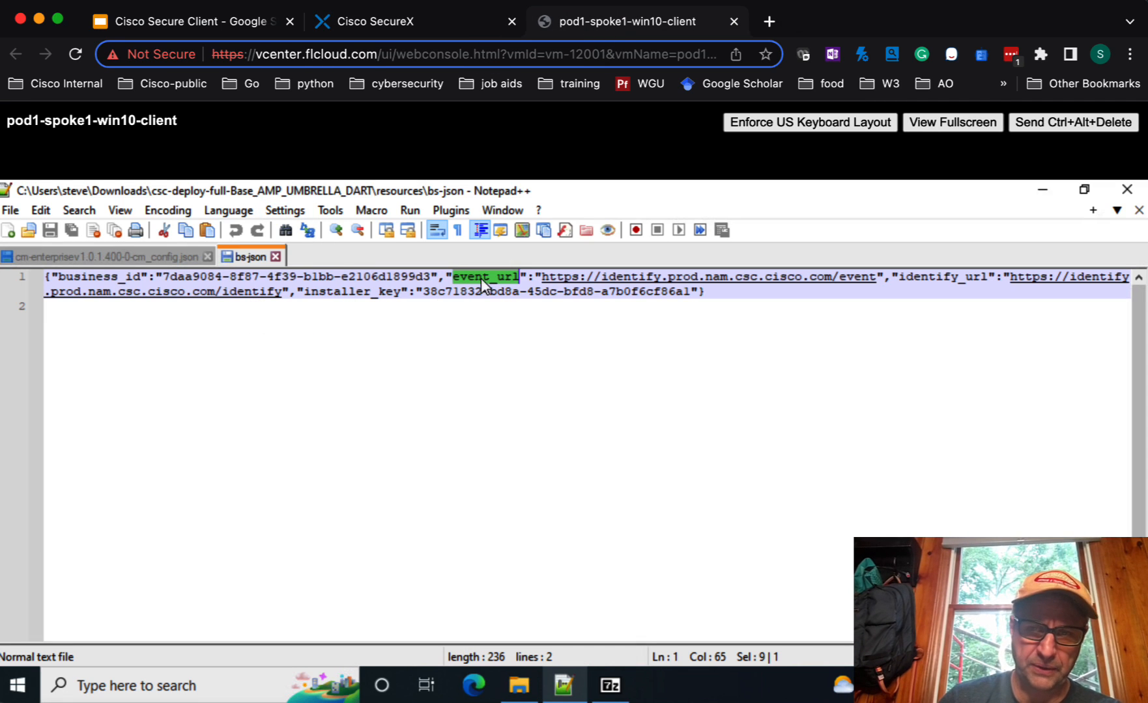
{"action": "left_click", "coordinate": [922, 282]}
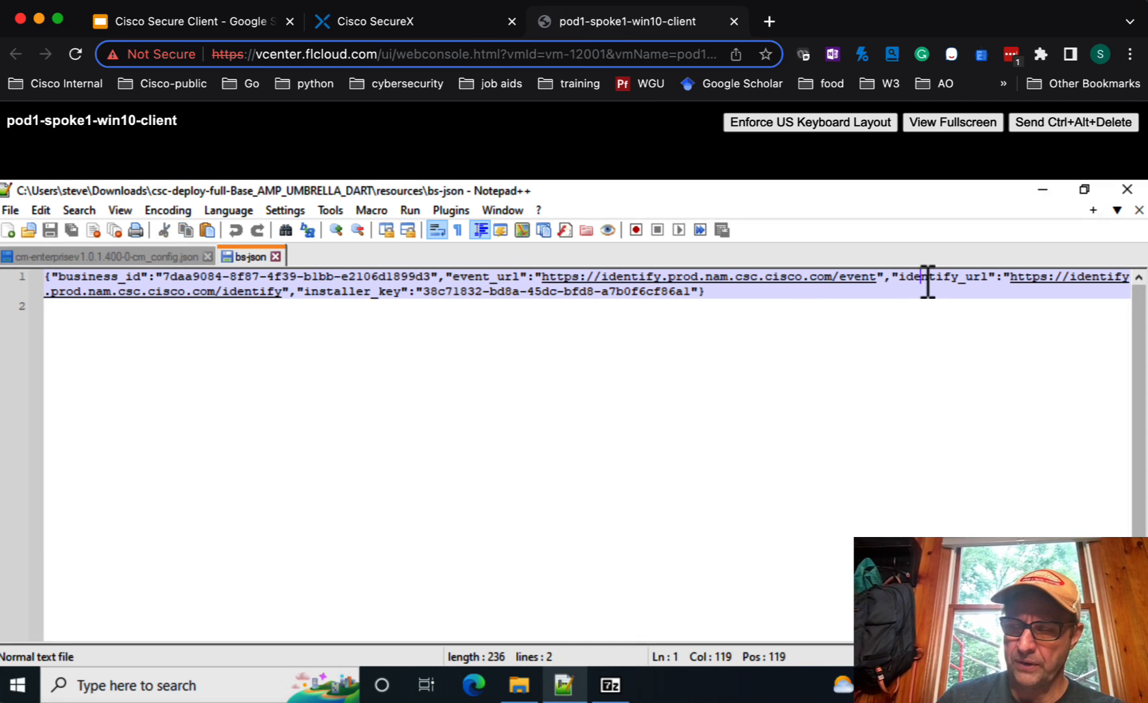
{"action": "key", "text": "ctrl+a"}
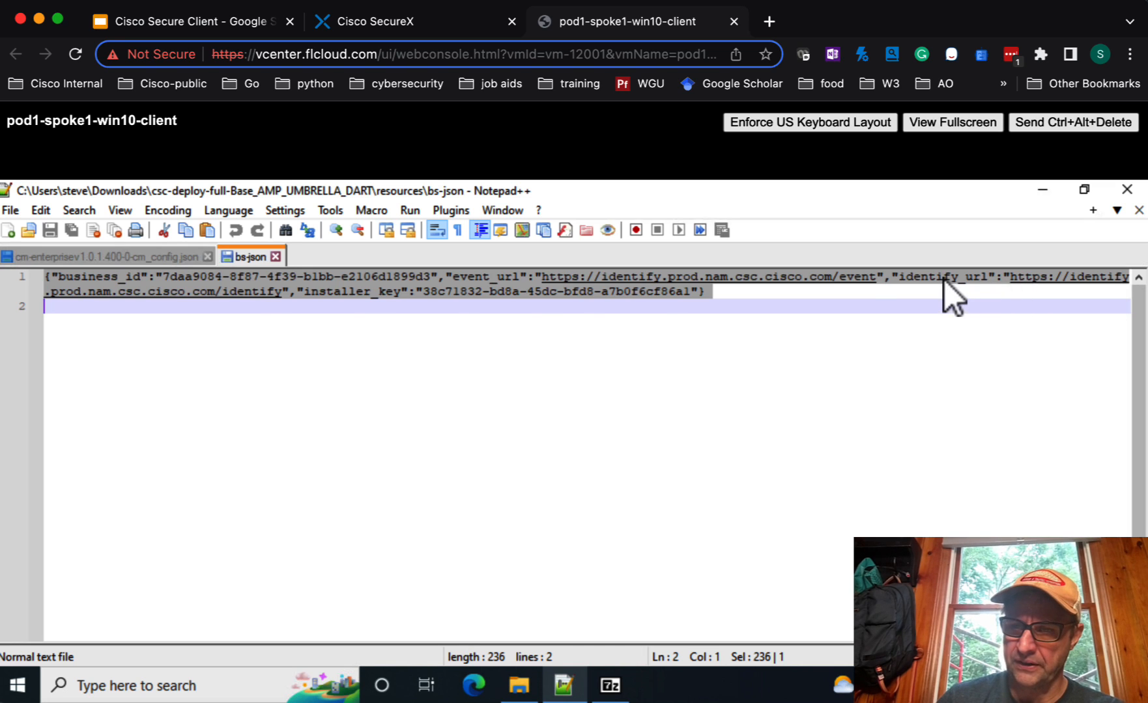
{"action": "left_click", "coordinate": [944, 279]}
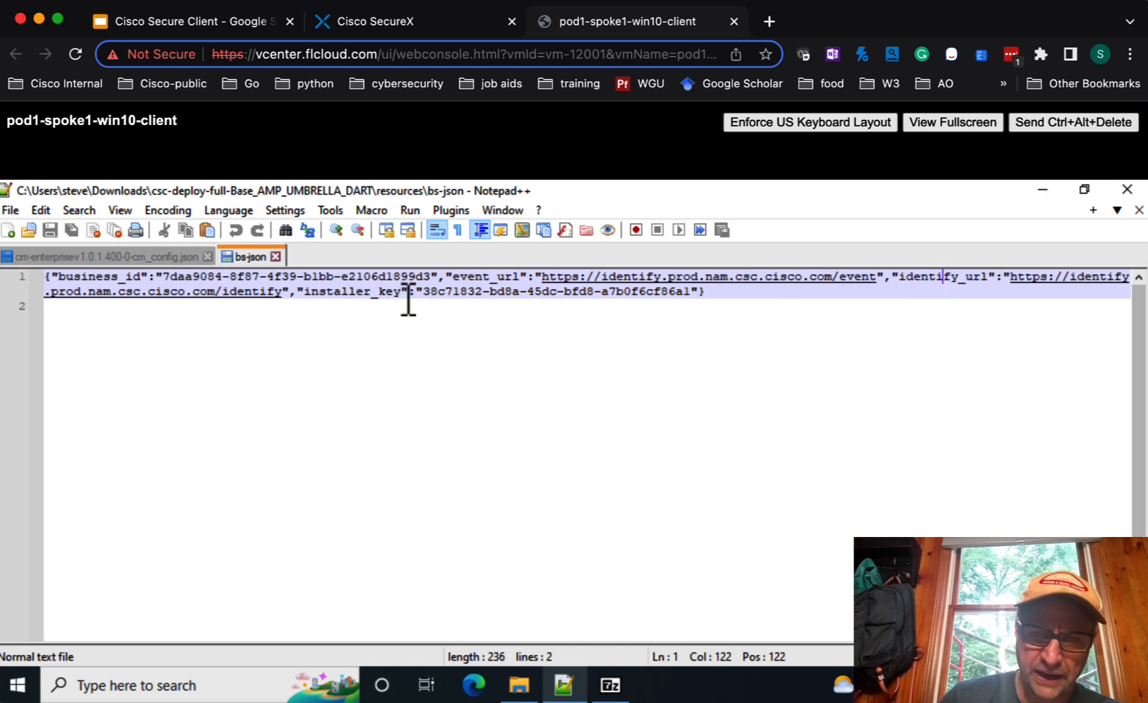
{"action": "left_click_drag", "start_coordinate": [427, 292], "coordinate": [694, 299]}
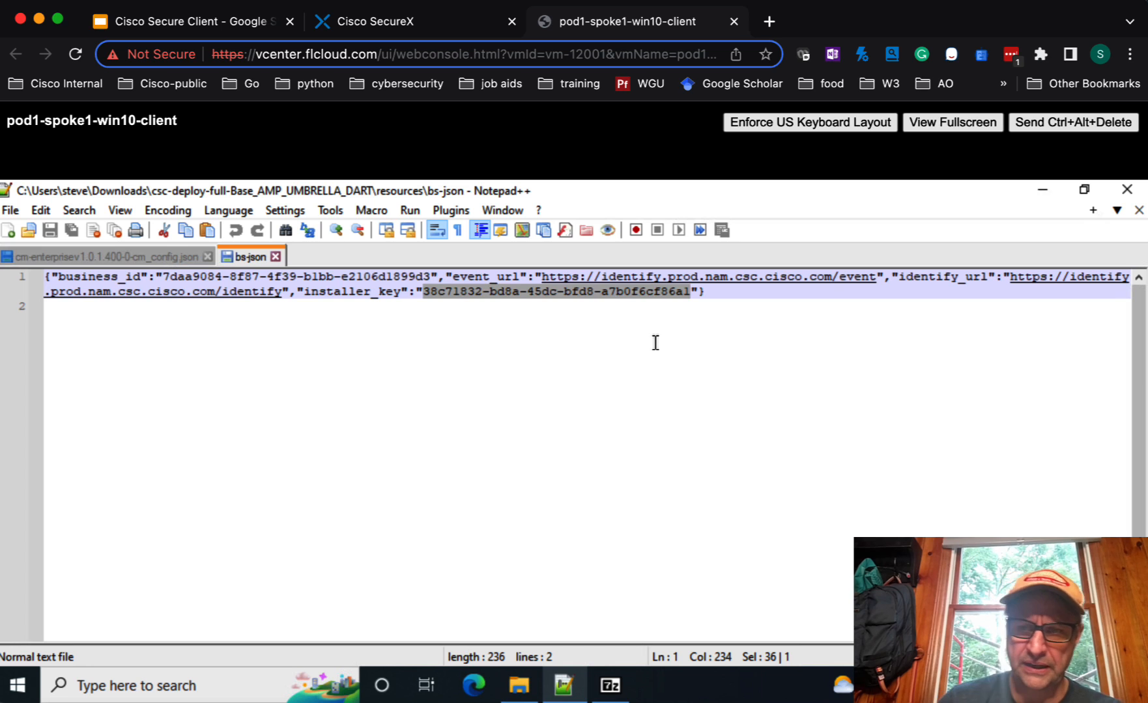
{"action": "left_click", "coordinate": [651, 307]}
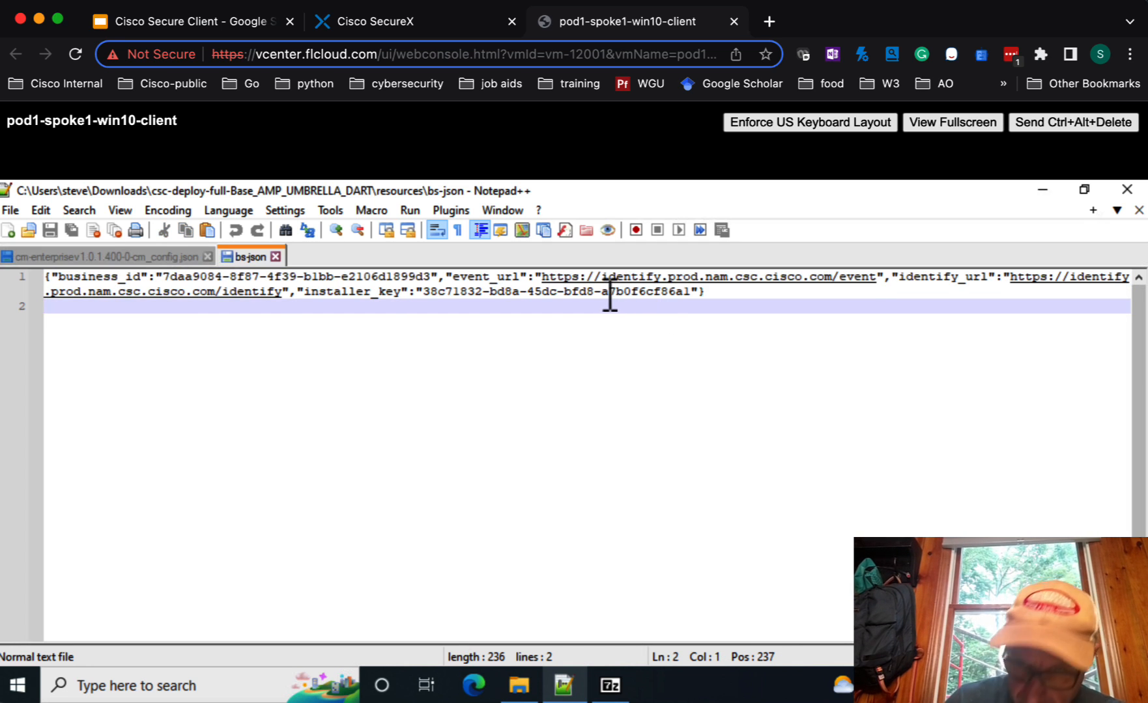
{"action": "left_click_drag", "start_coordinate": [609, 293], "coordinate": [712, 296]}
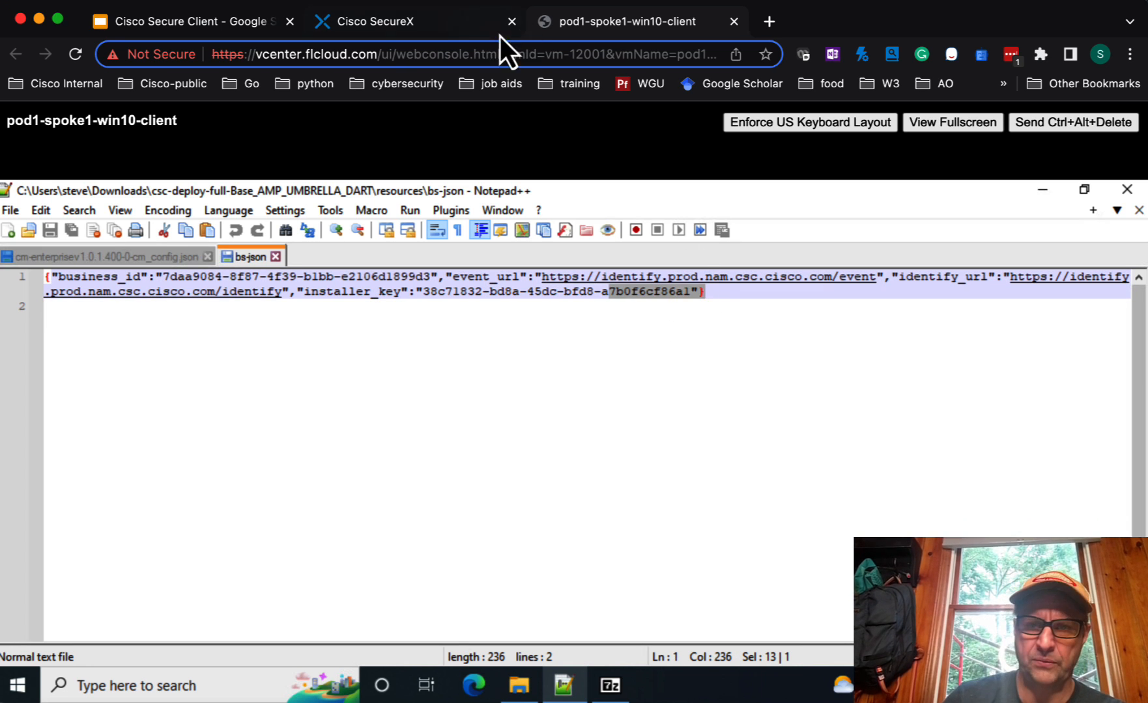
Review the device list and summary charts in the SecureX Insights Inventory Overview.
{"action": "left_click", "coordinate": [456, 27]}
{"action": "mouse_move", "coordinate": [17, 267]}
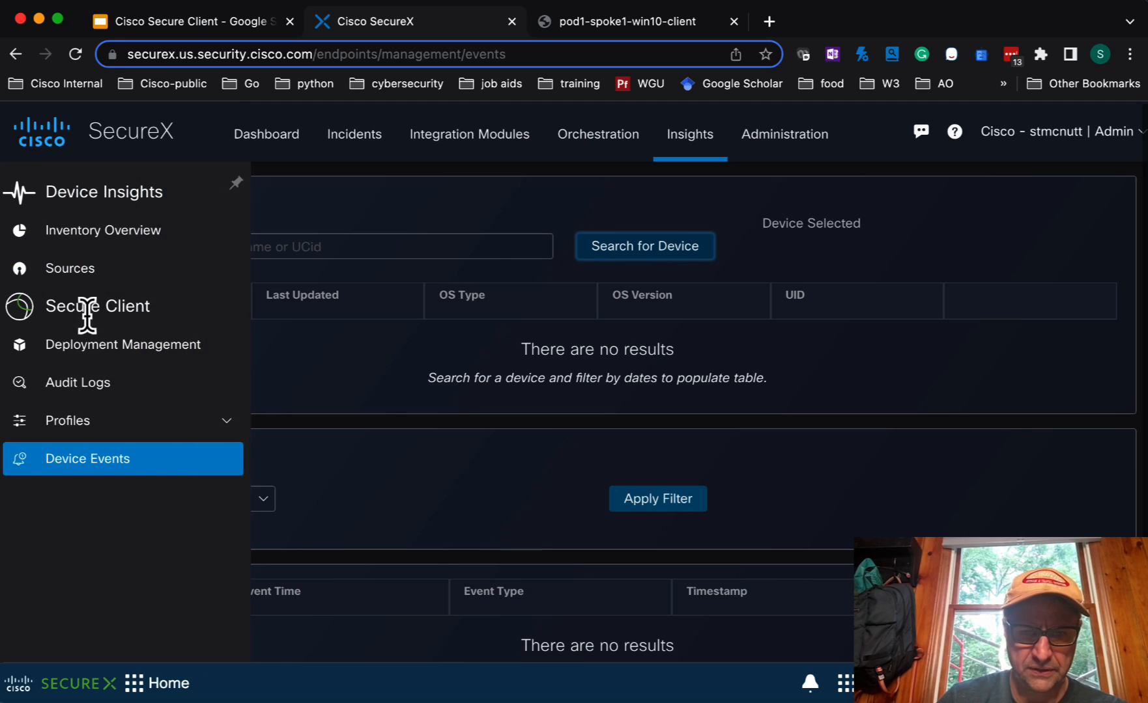
{"action": "left_click", "coordinate": [66, 238]}
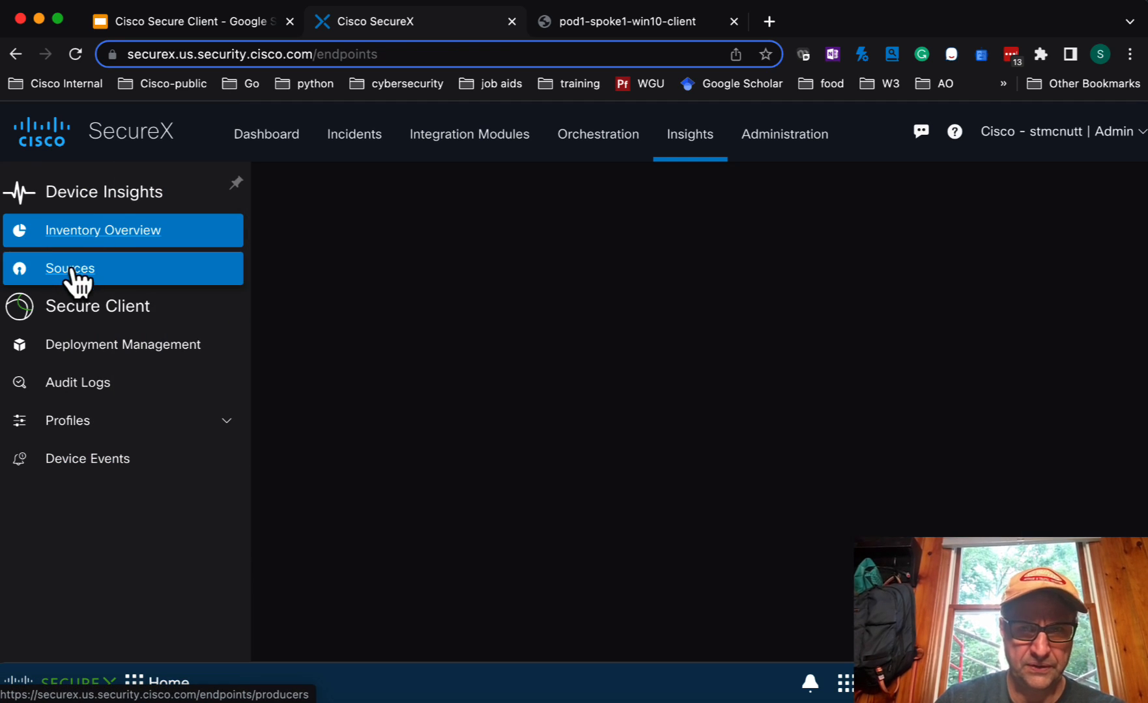
{"action": "scroll", "coordinate": [462, 374], "scroll_direction": "down", "scroll_amount": 7}
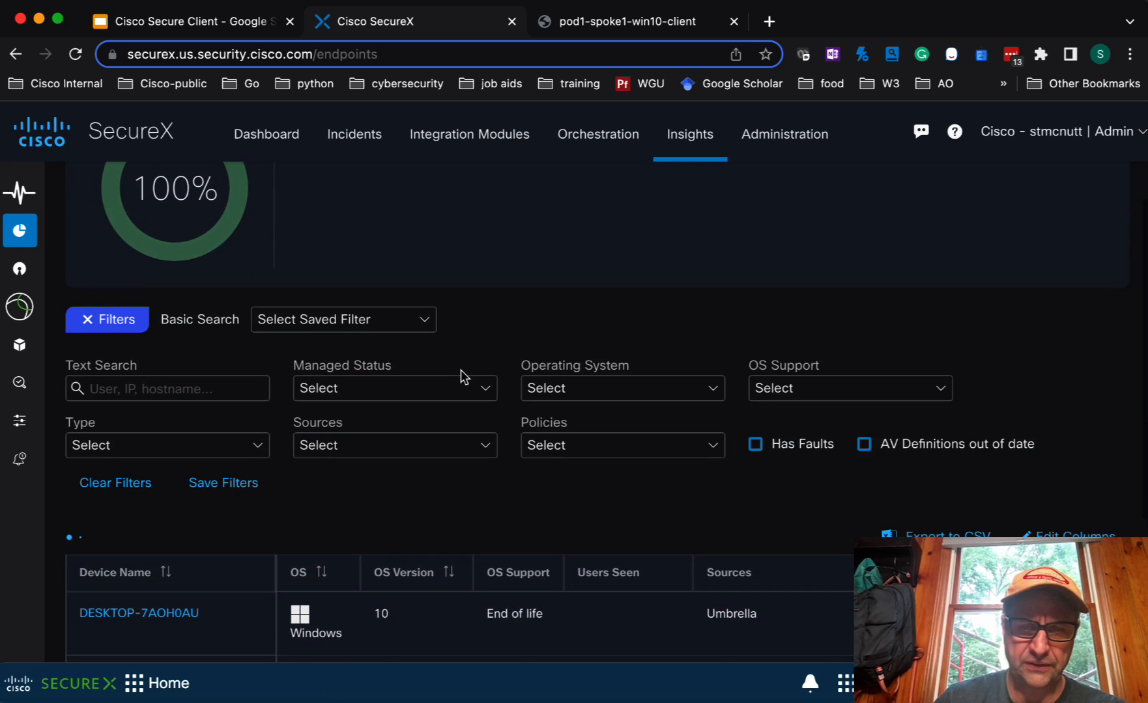
{"action": "scroll", "coordinate": [488, 417], "scroll_direction": "down", "scroll_amount": 2}
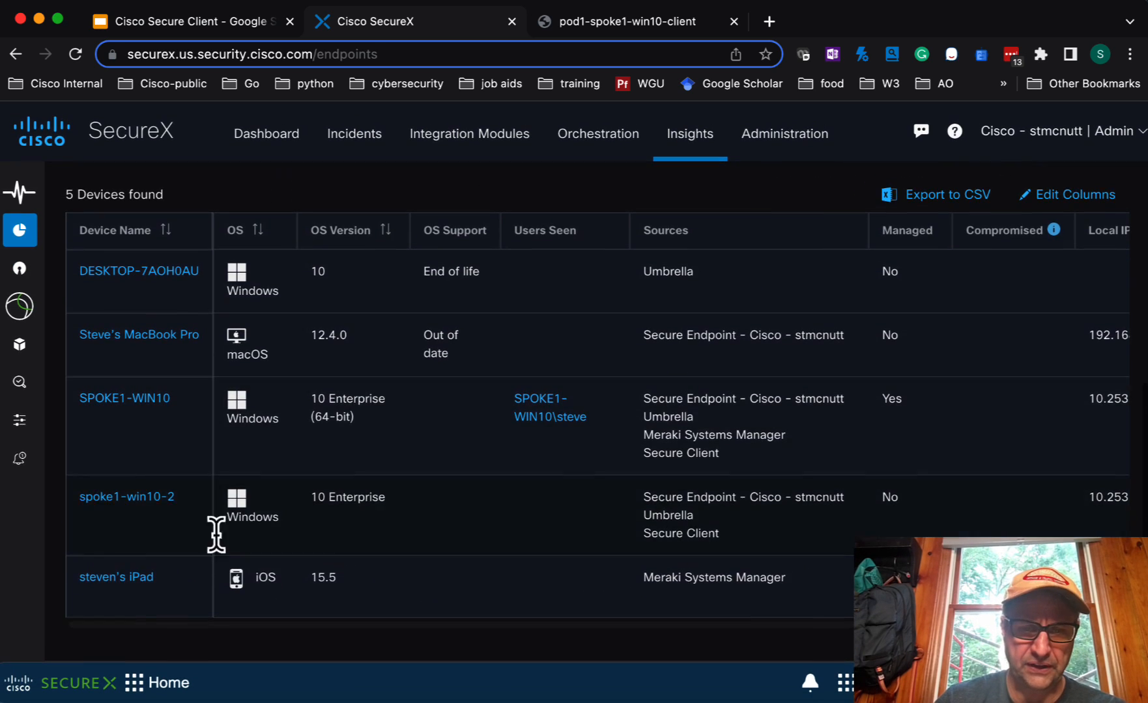
{"action": "scroll", "coordinate": [129, 597], "scroll_direction": "up", "scroll_amount": 8}
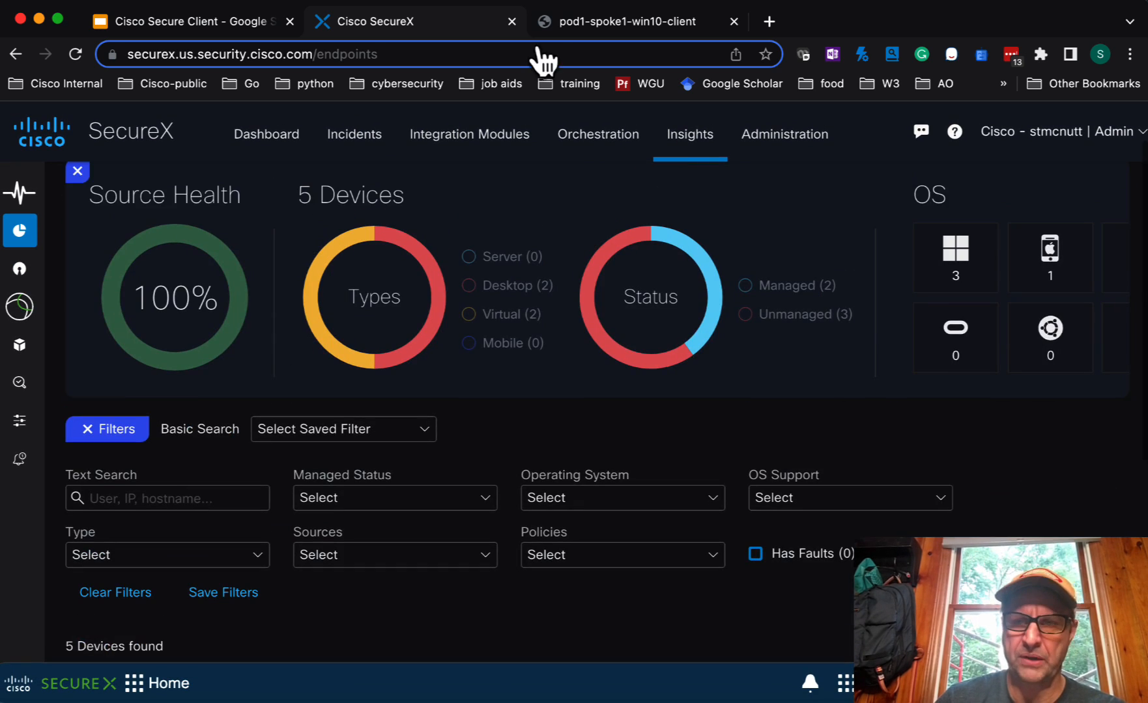
Return to the client console and open actions-json from the 7-Zip resources folder in Notepad++.
{"action": "left_click", "coordinate": [609, 24]}
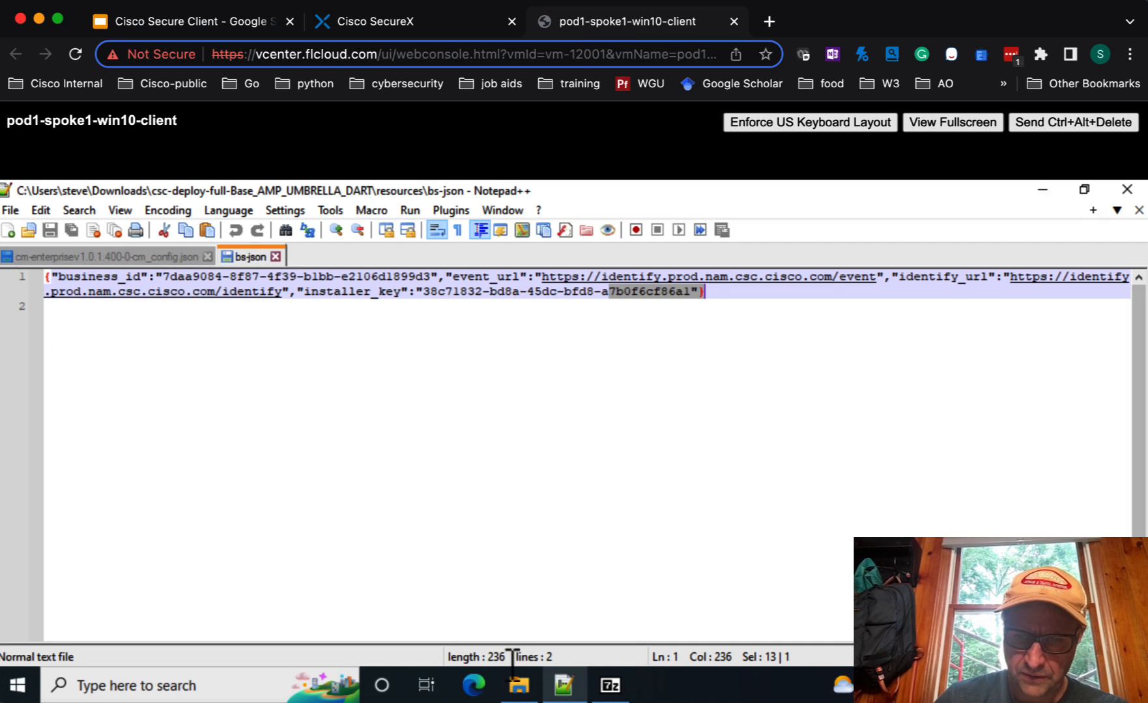
{"action": "left_click", "coordinate": [610, 685]}
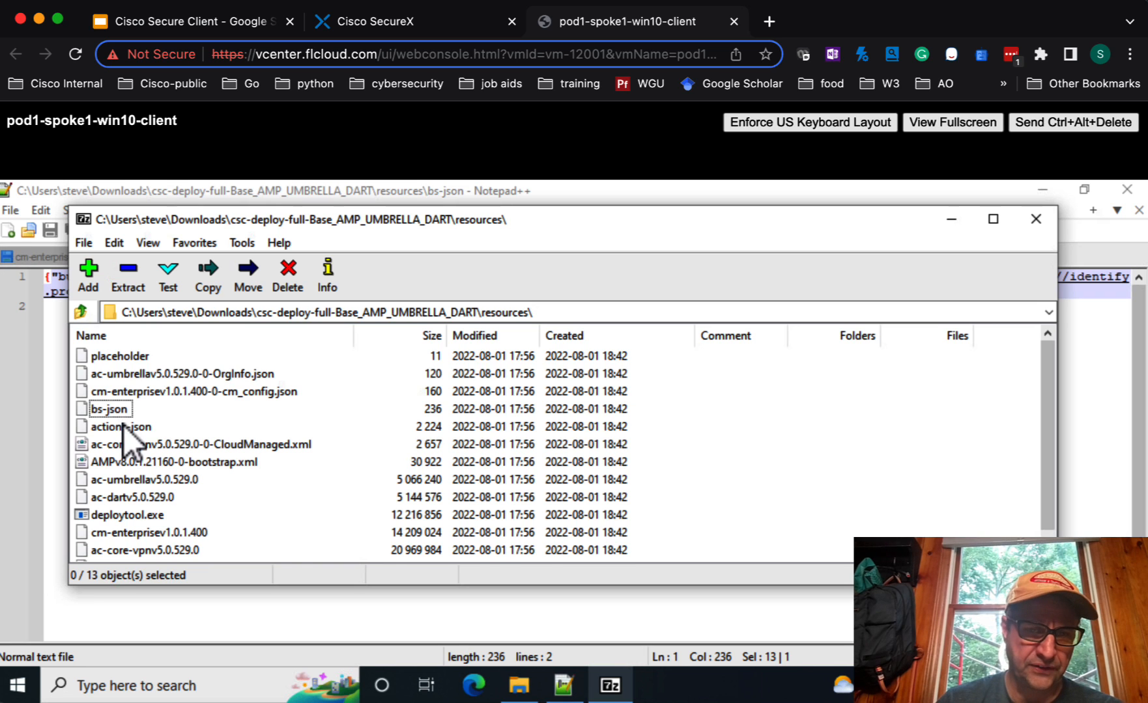
{"action": "left_click_drag", "start_coordinate": [123, 426], "coordinate": [51, 469]}
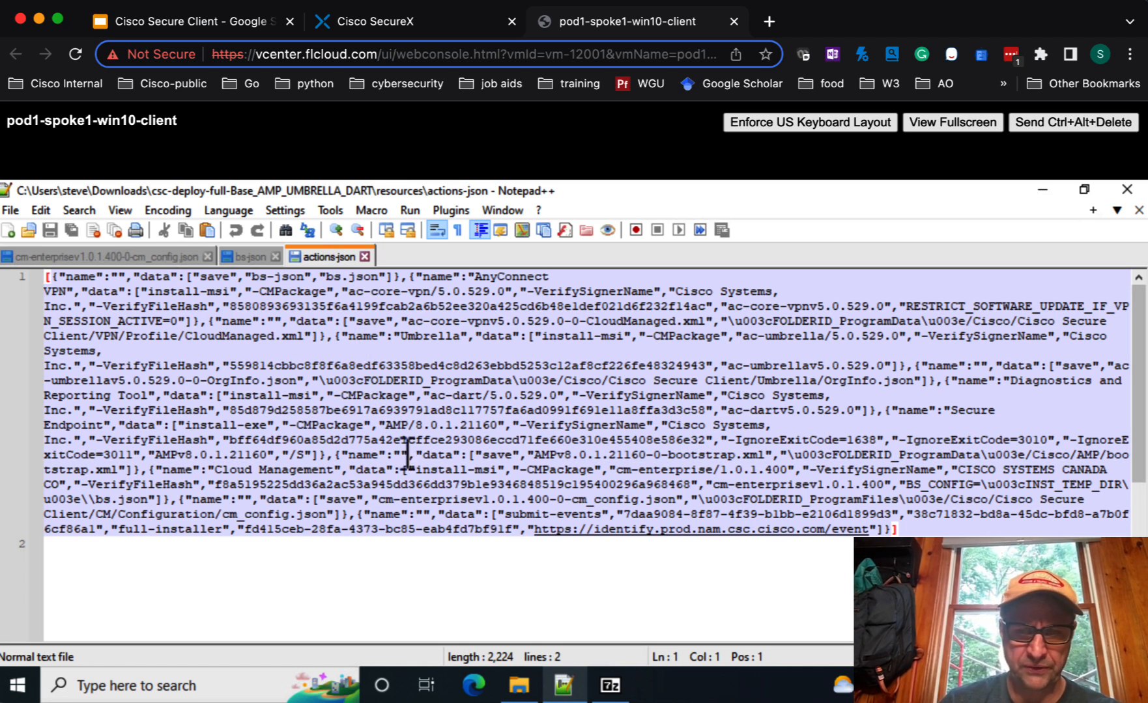
Return to the resources folder in 7-Zip and point out the VPN CloudManaged.xml and AMP bootstrap.xml profile files.
{"action": "left_click", "coordinate": [610, 686]}
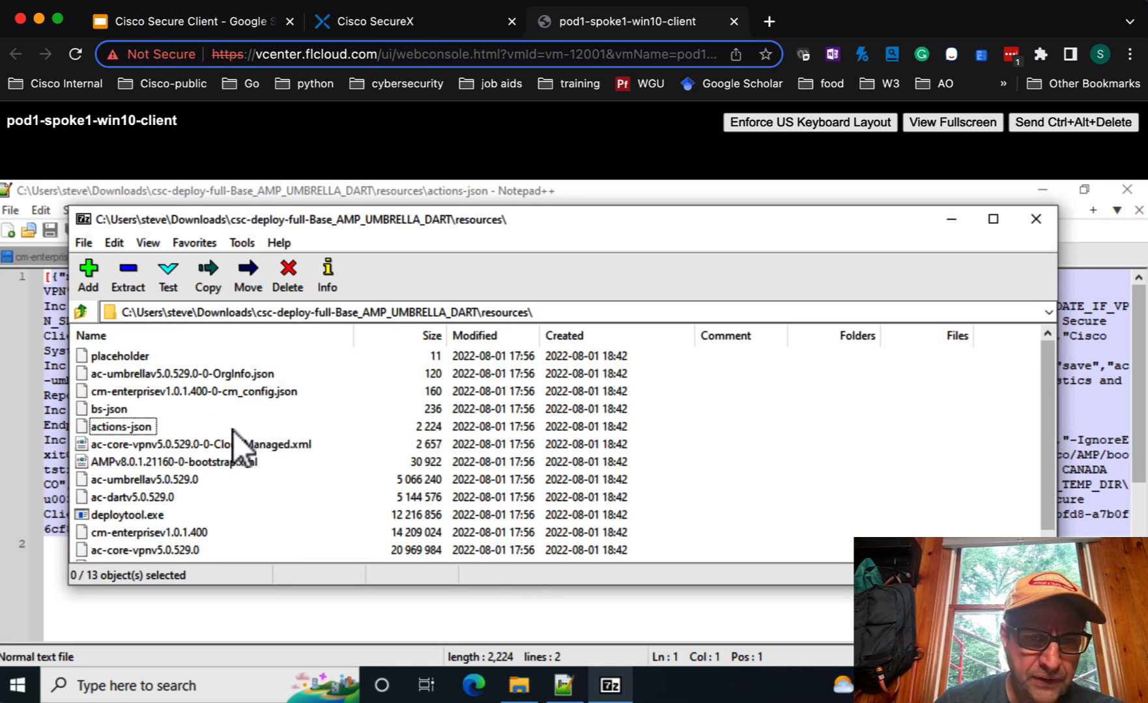
{"action": "left_click", "coordinate": [238, 447]}
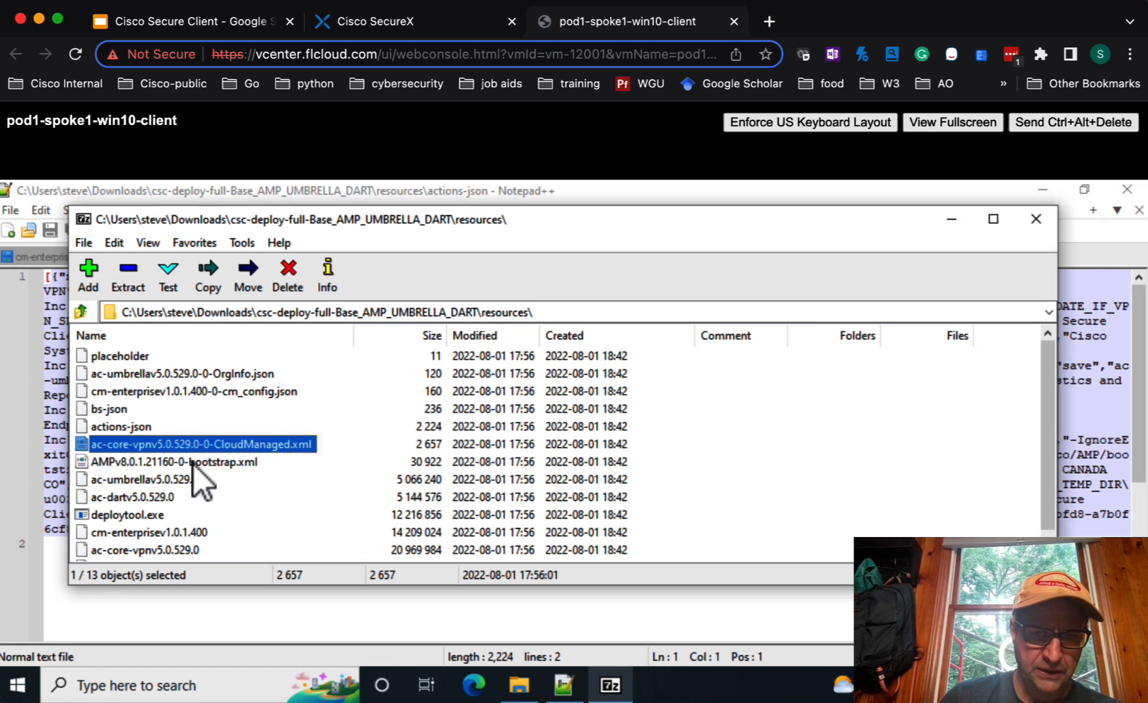
{"action": "left_click", "coordinate": [217, 463]}
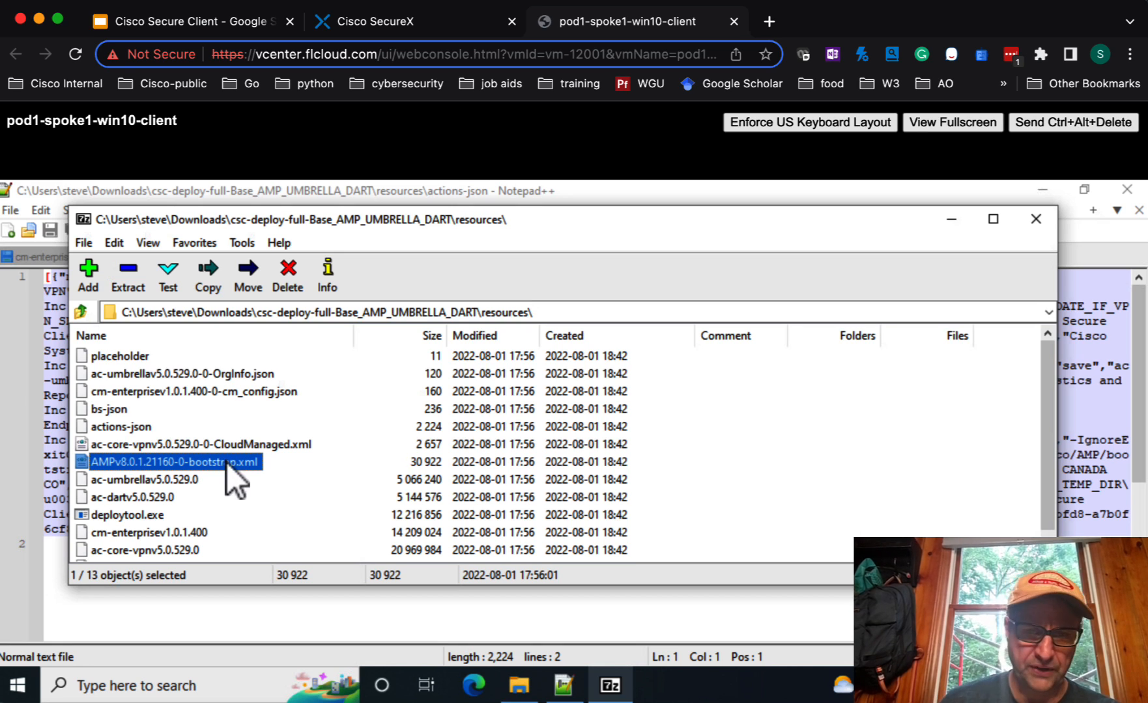
{"action": "scroll", "coordinate": [412, 464], "scroll_direction": "down", "scroll_amount": 1}
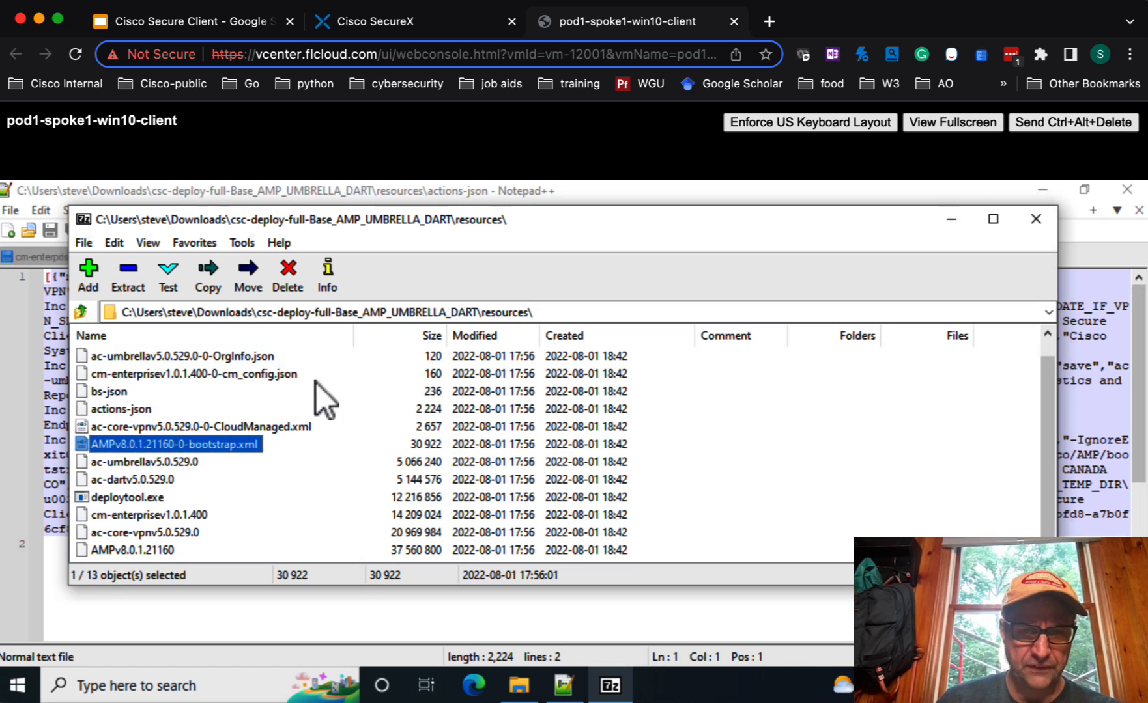
{"action": "scroll", "coordinate": [386, 443], "scroll_direction": "up", "scroll_amount": 1}
{"action": "scroll", "coordinate": [352, 475], "scroll_direction": "down", "scroll_amount": 1}
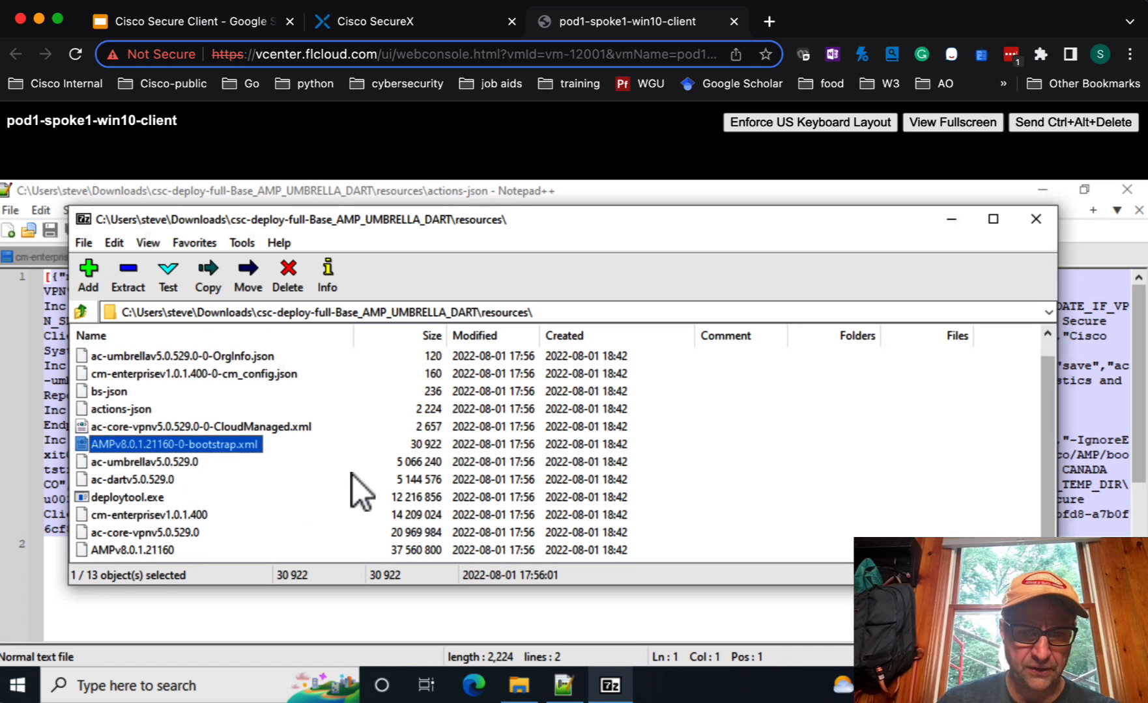
Point out the ac-umbrella, ac-dart, cm-enterprise and ac-core-vpn module packages in the resources folder.
{"action": "left_click", "coordinate": [192, 462]}
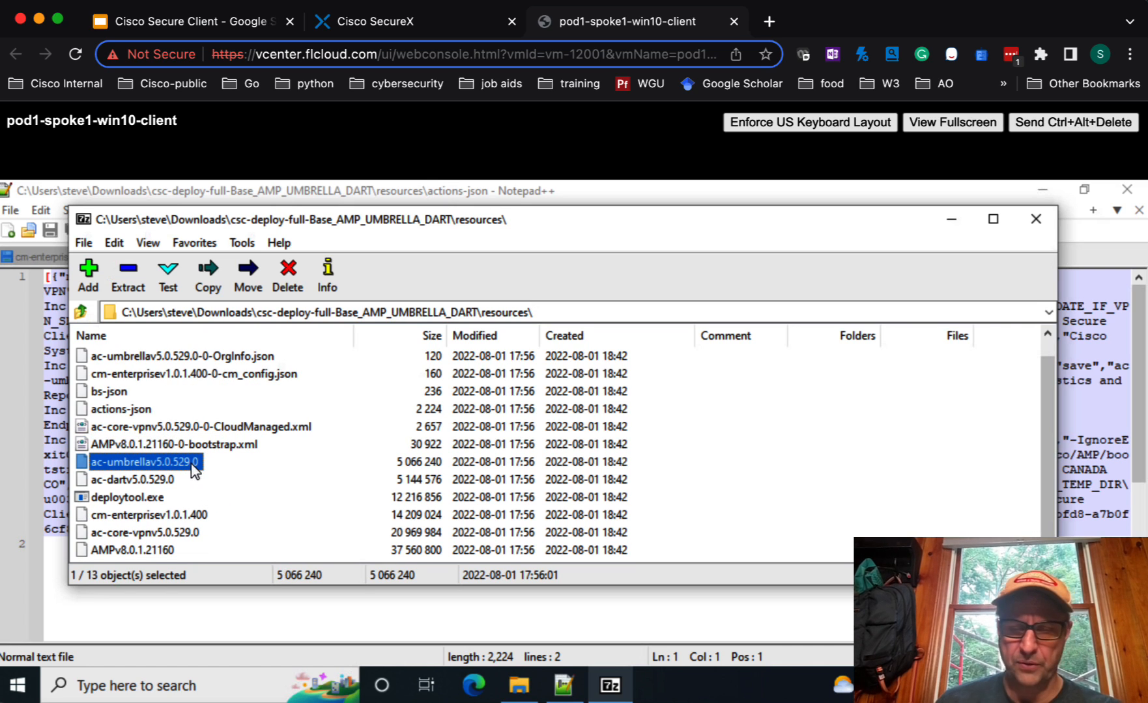
{"action": "left_click", "coordinate": [153, 482]}
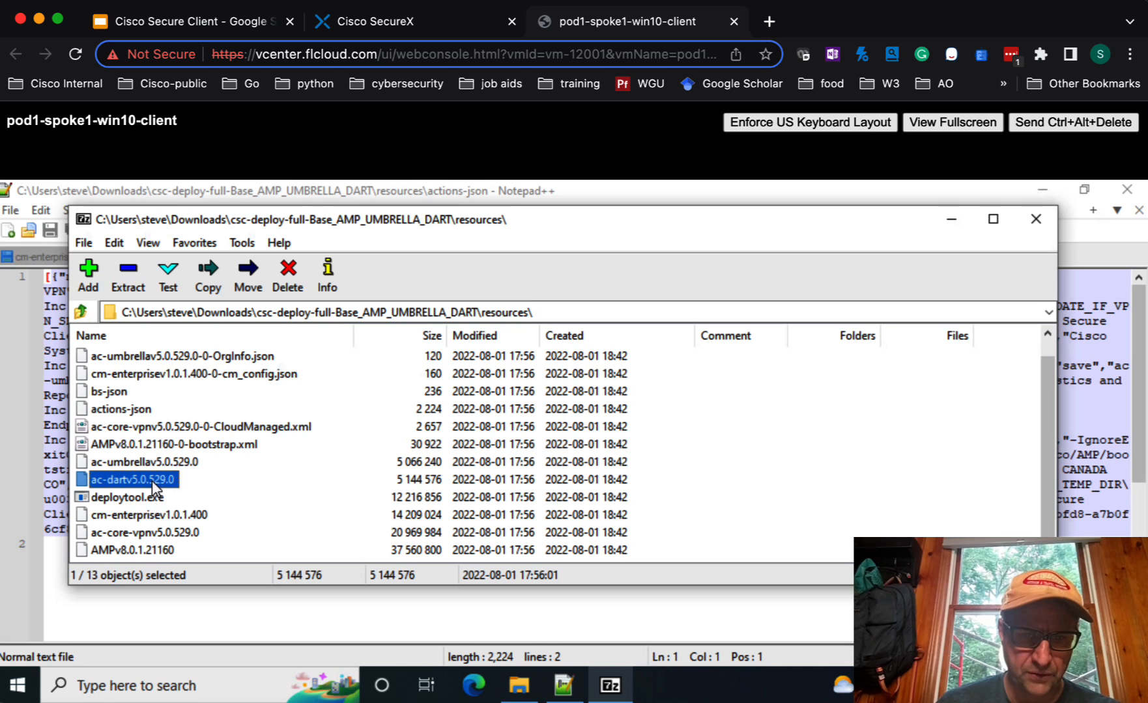
{"action": "left_click", "coordinate": [151, 515]}
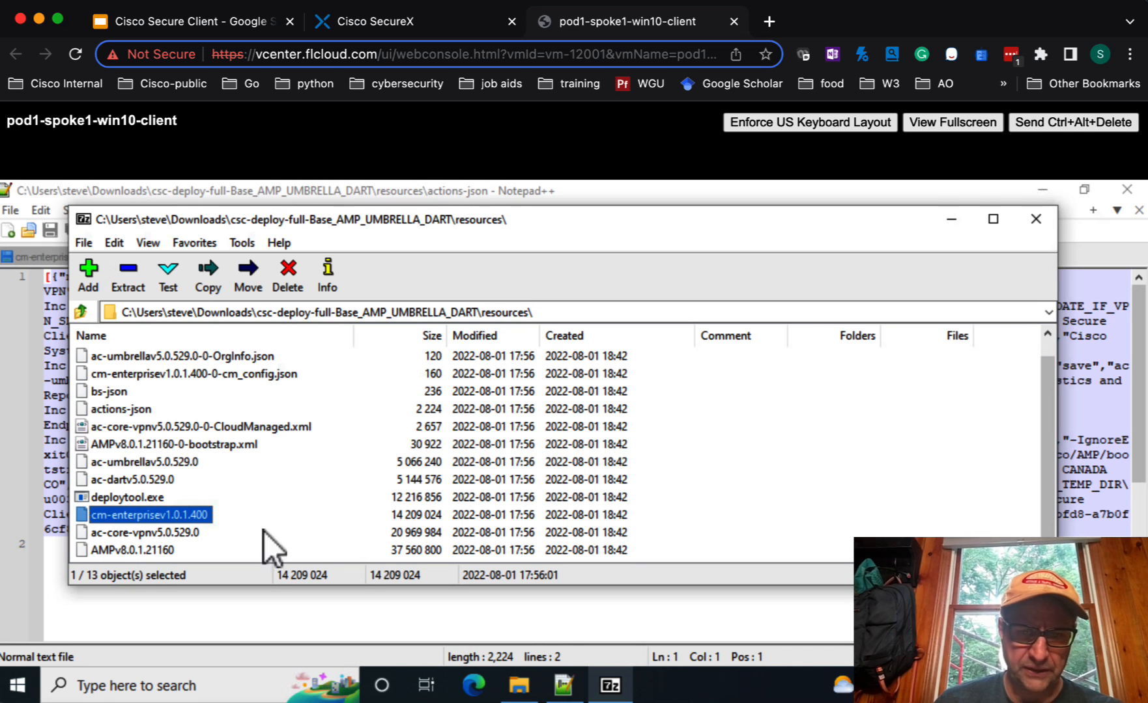
{"action": "left_click", "coordinate": [193, 533]}
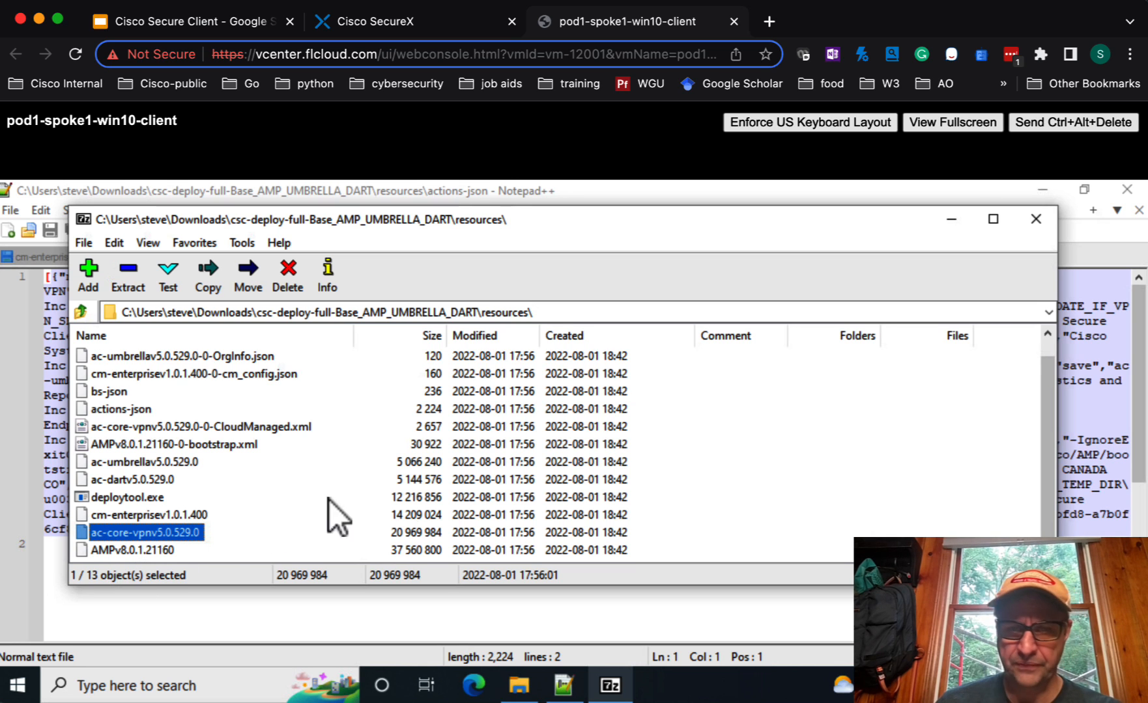
{"action": "scroll", "coordinate": [397, 513], "scroll_direction": "up", "scroll_amount": 1}
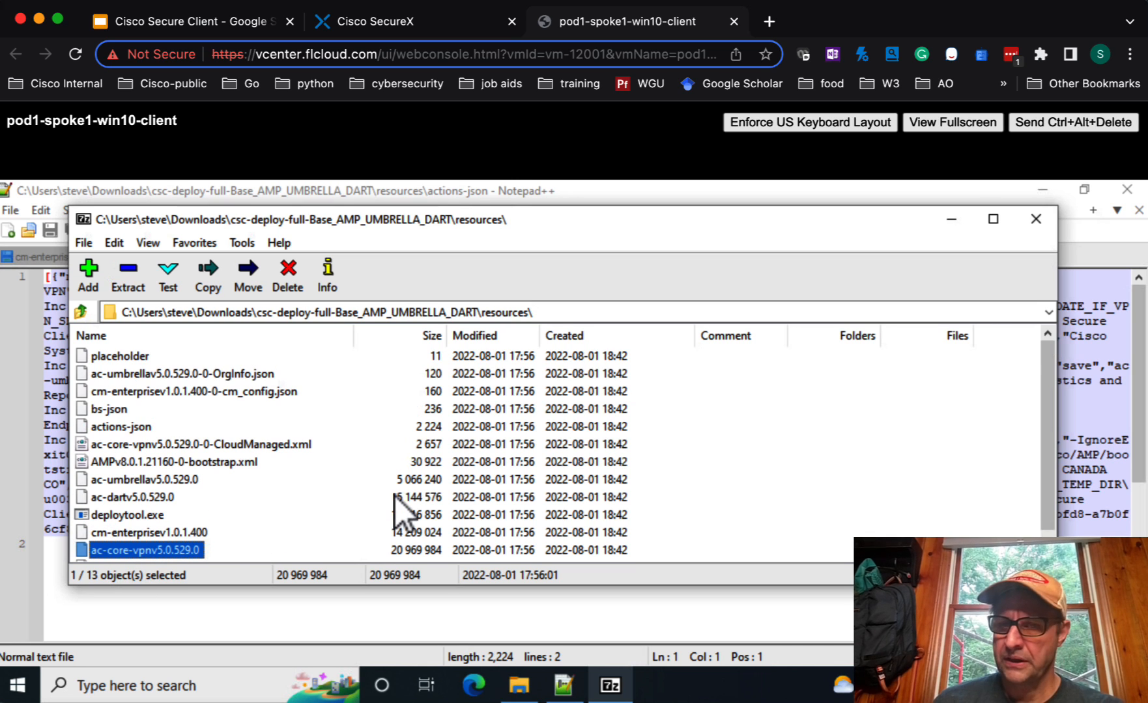
Put away 7-Zip and Notepad++, then run csc-deploy-full-Base_AMP_UMBRELLA_DART from Downloads, allowing it to make changes to the device.
{"action": "left_click", "coordinate": [952, 219]}
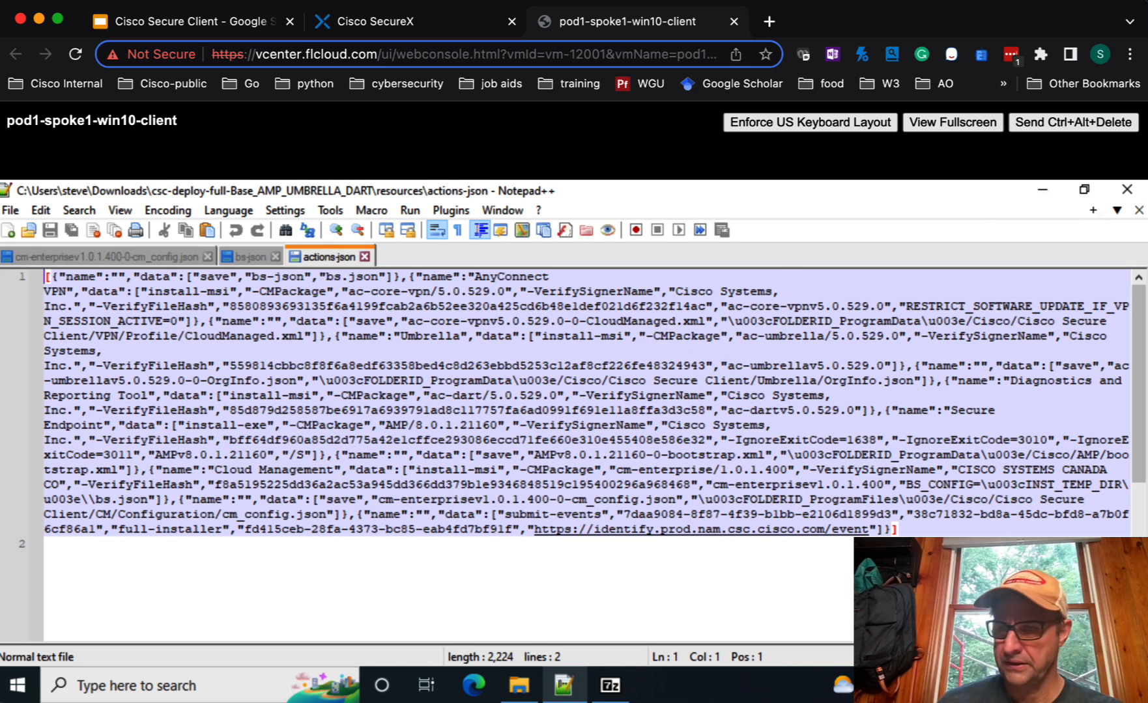
{"action": "left_click", "coordinate": [1133, 192]}
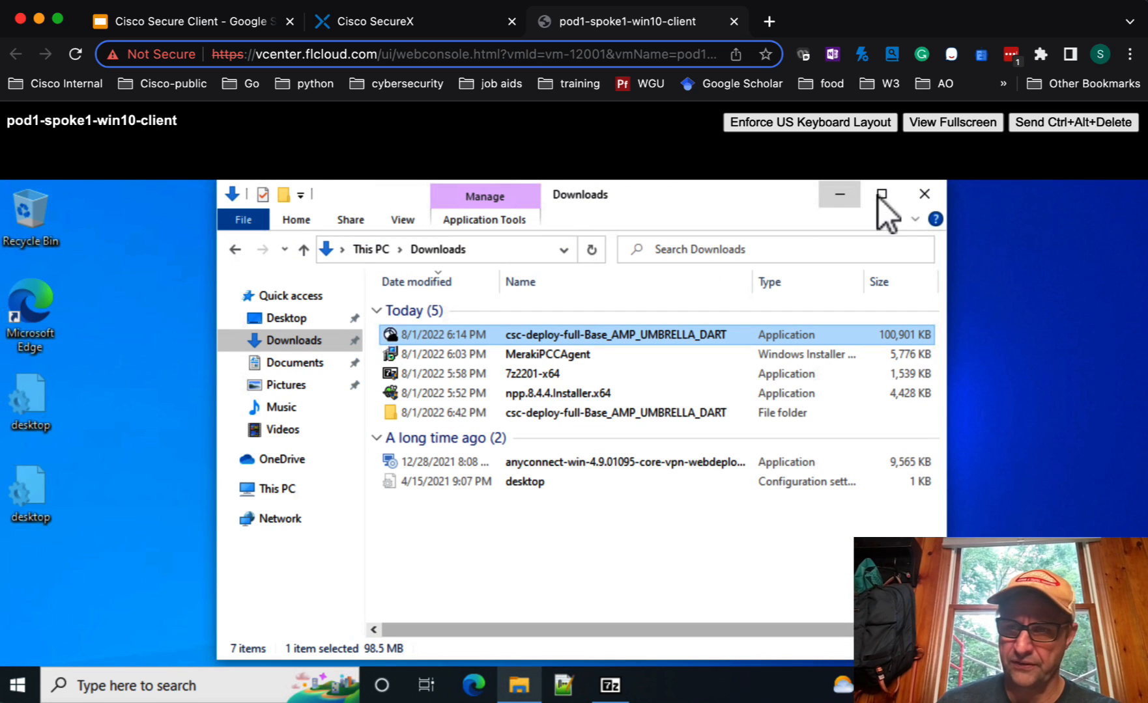
{"action": "double_click", "coordinate": [548, 343]}
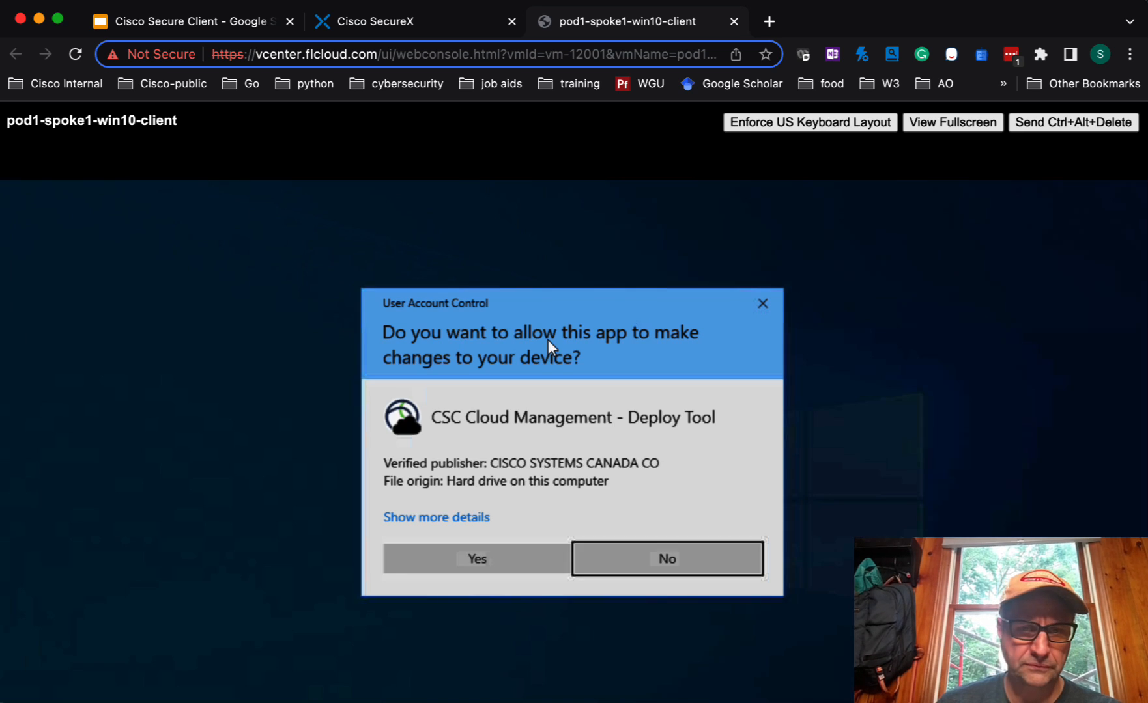
{"action": "left_click", "coordinate": [445, 560]}
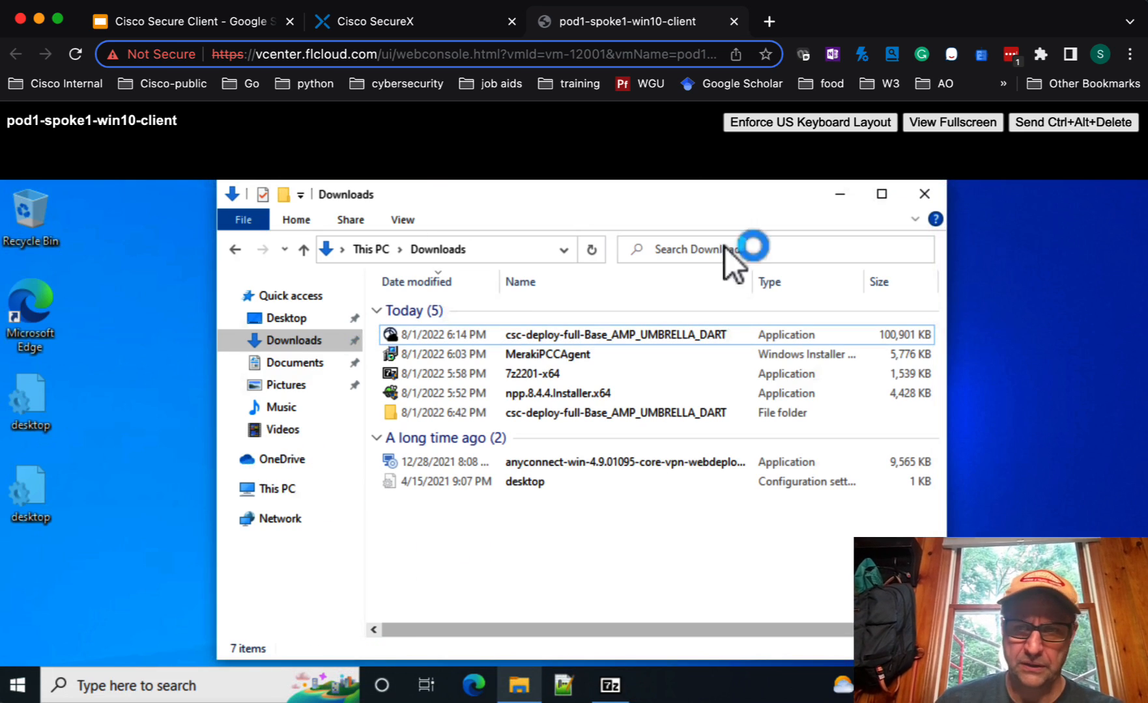
{"action": "left_click", "coordinate": [924, 195]}
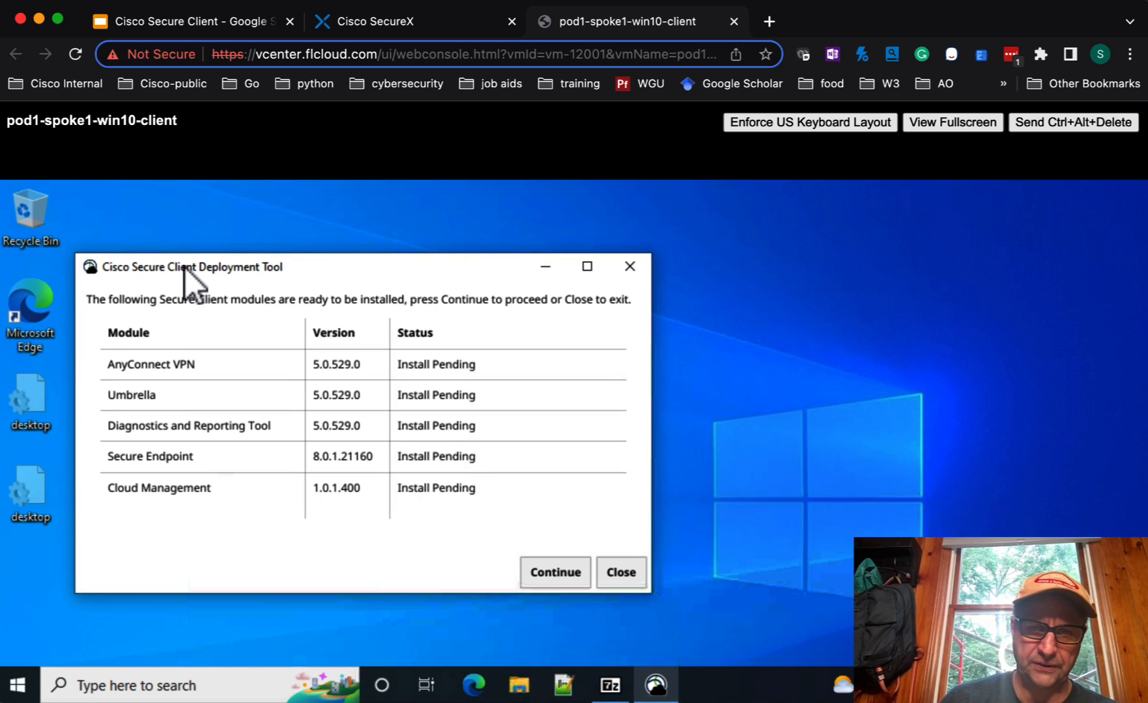
{"action": "left_click_drag", "start_coordinate": [185, 269], "coordinate": [367, 204]}
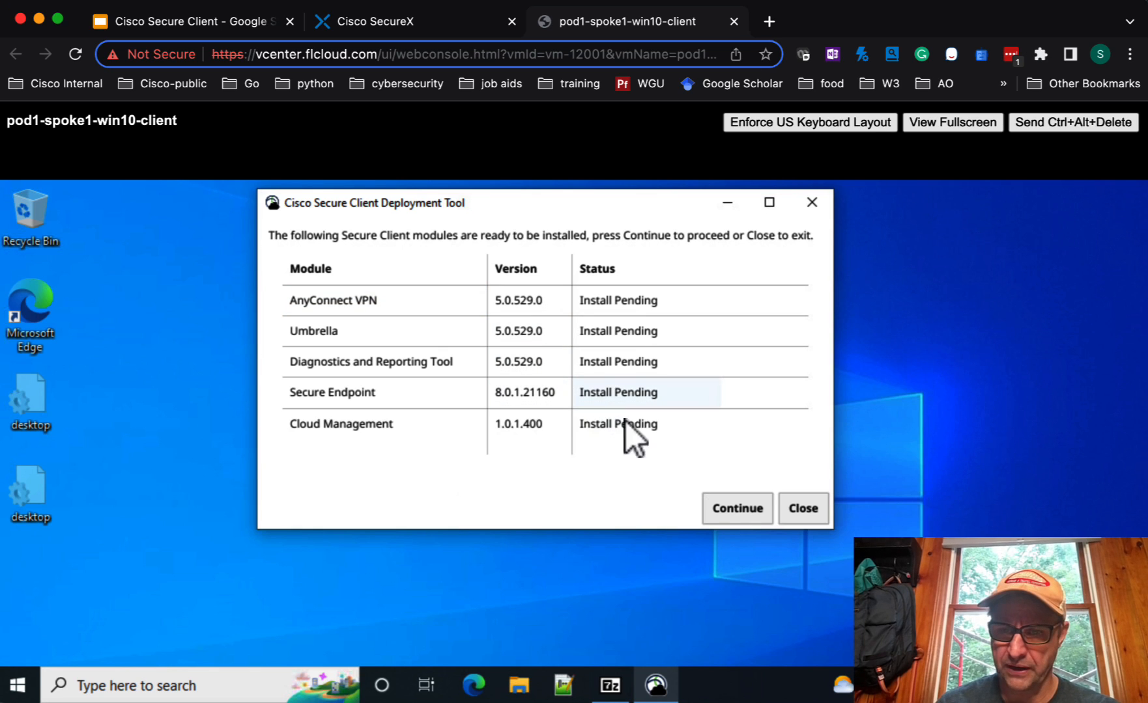
Proceed with installing the pending Secure Client modules and close the deployment tool once the installation completes.
{"action": "left_click", "coordinate": [728, 509]}
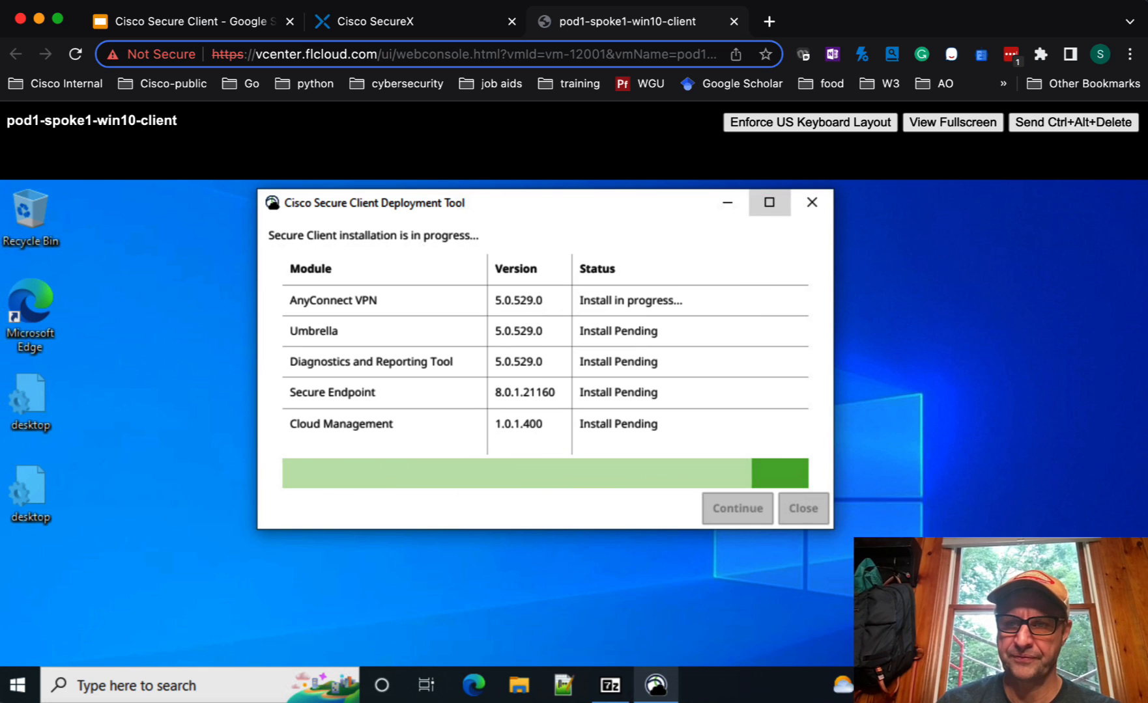
{"action": "left_click", "coordinate": [725, 0]}
{"action": "left_click", "coordinate": [745, 3]}
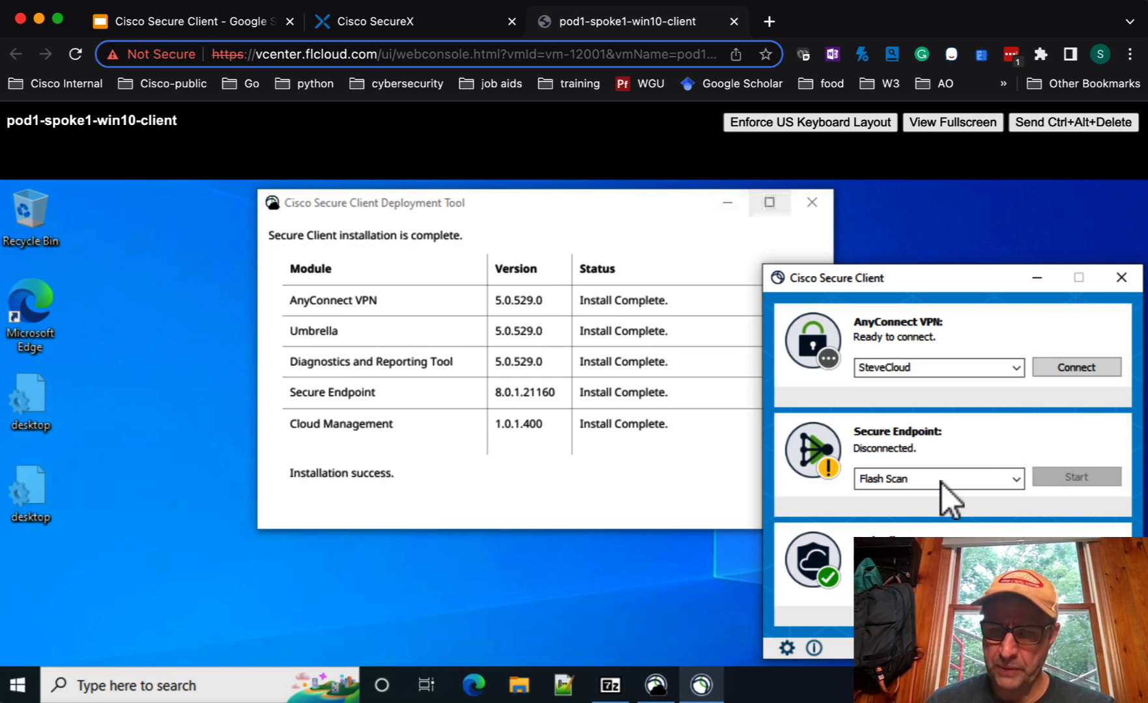
{"action": "left_click", "coordinate": [547, 516]}
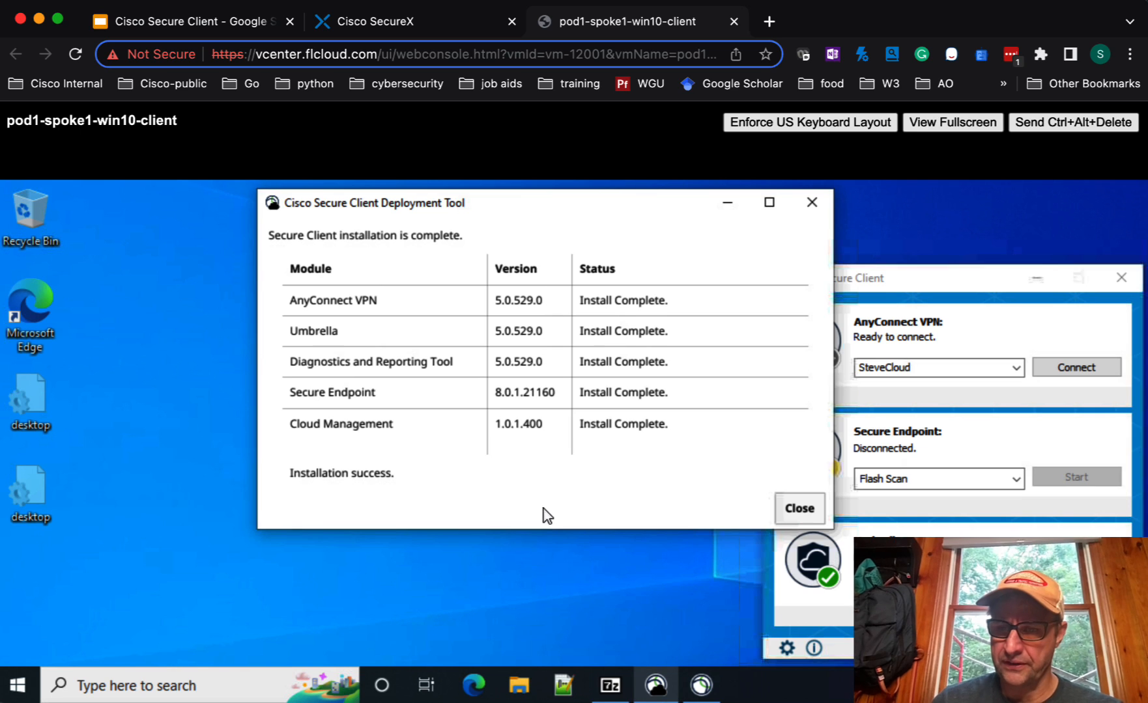
{"action": "left_click", "coordinate": [800, 508]}
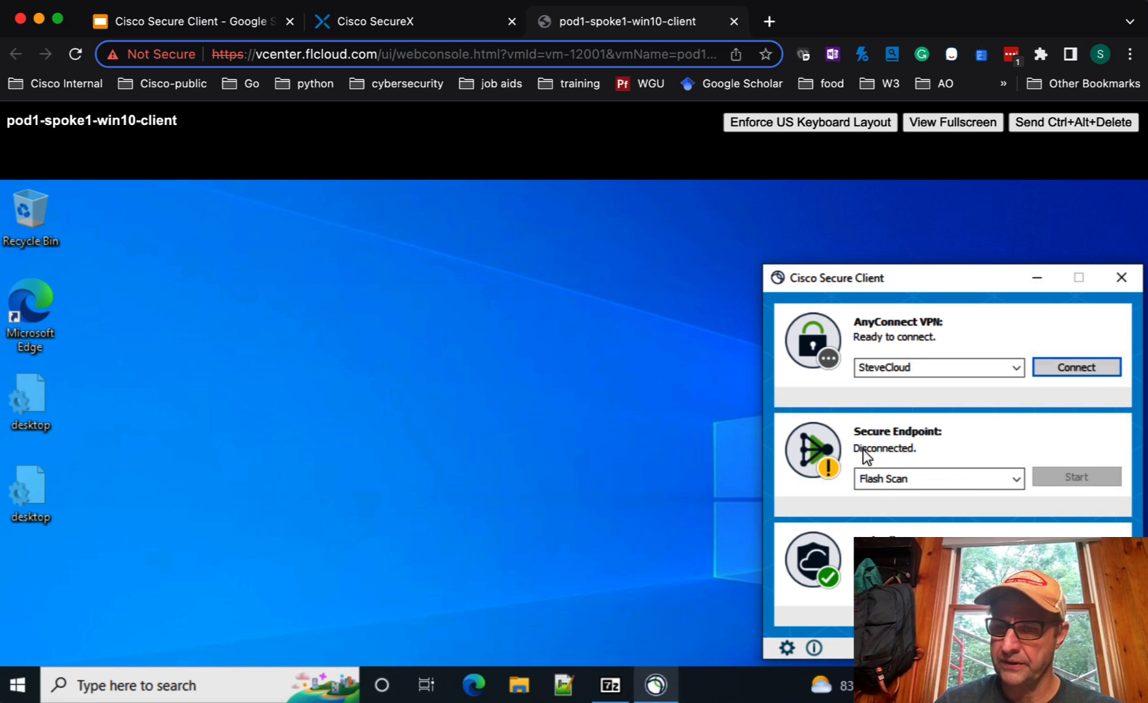
Check the AnyConnect VPN connection choices and open the Secure Endpoint statistics in the detailed client window.
{"action": "left_click", "coordinate": [1015, 368]}
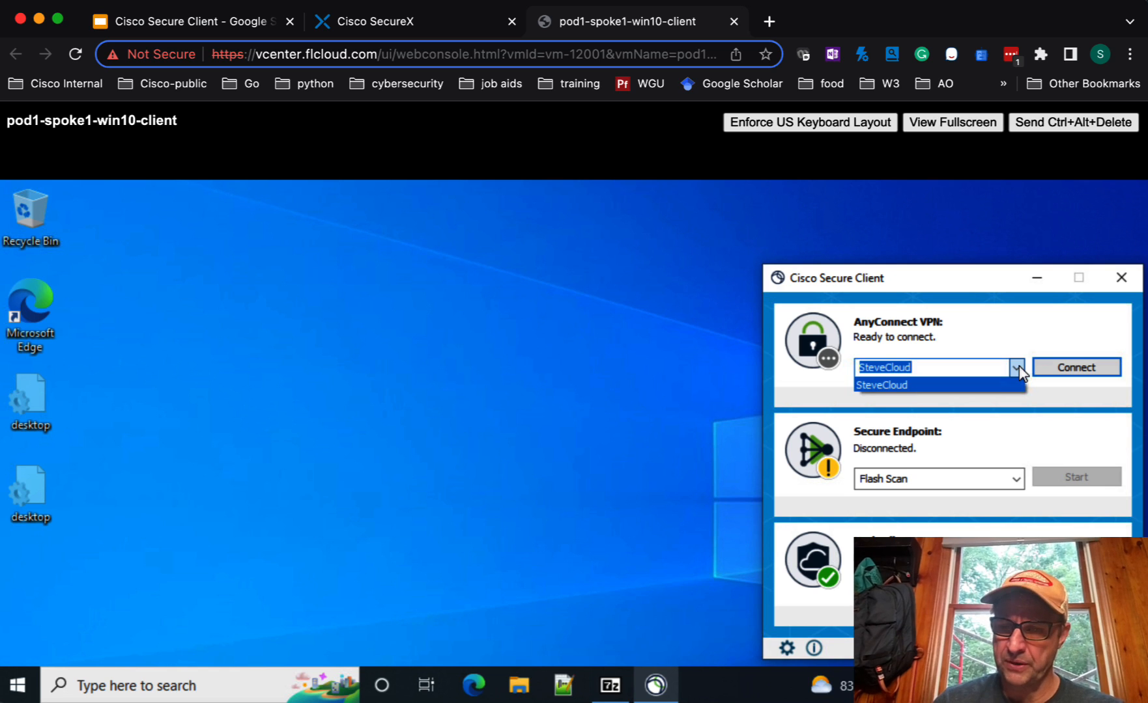
{"action": "left_click", "coordinate": [1015, 368]}
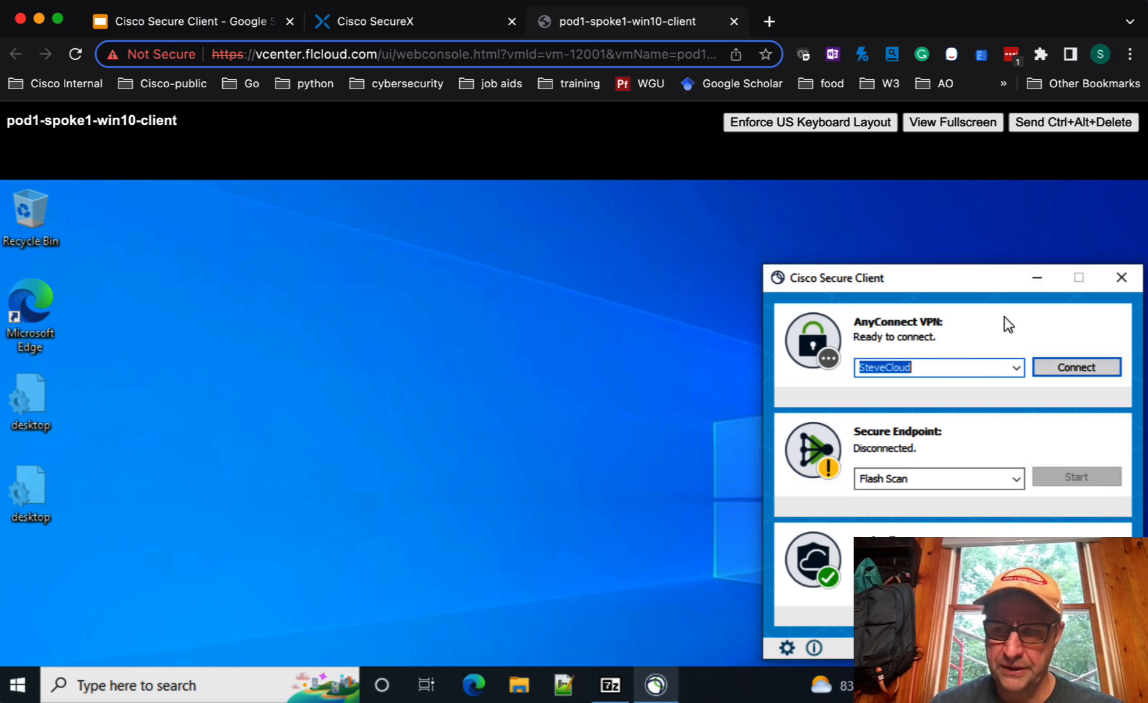
{"action": "left_click", "coordinate": [786, 648]}
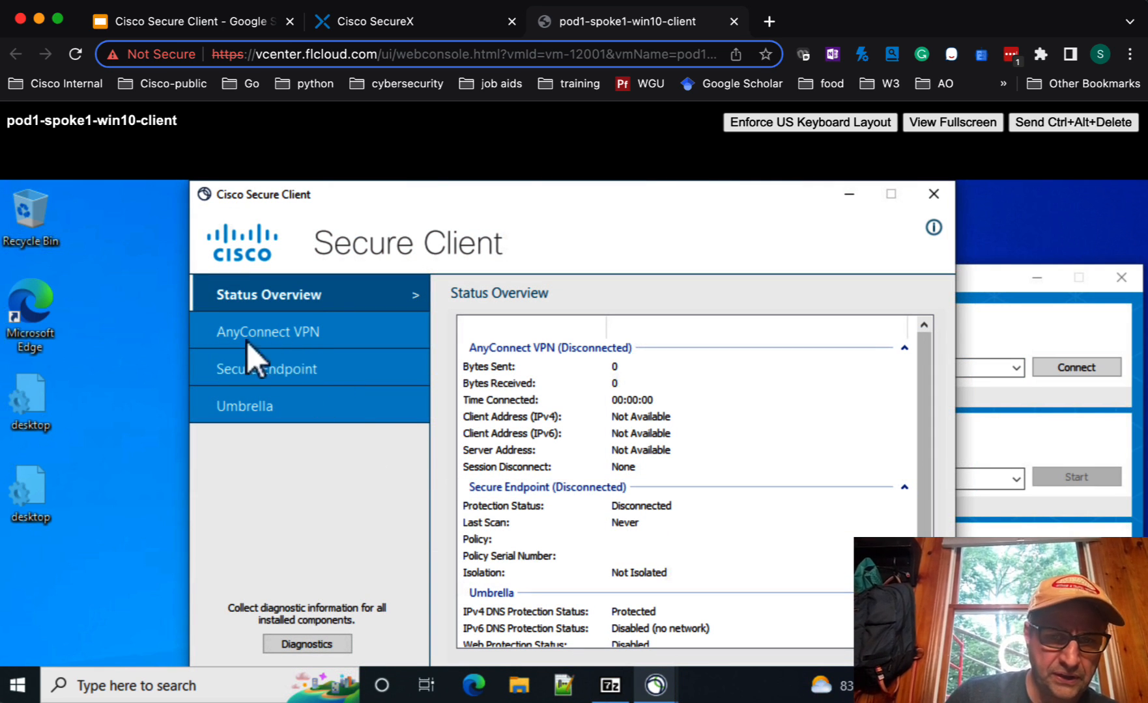
{"action": "left_click", "coordinate": [279, 364]}
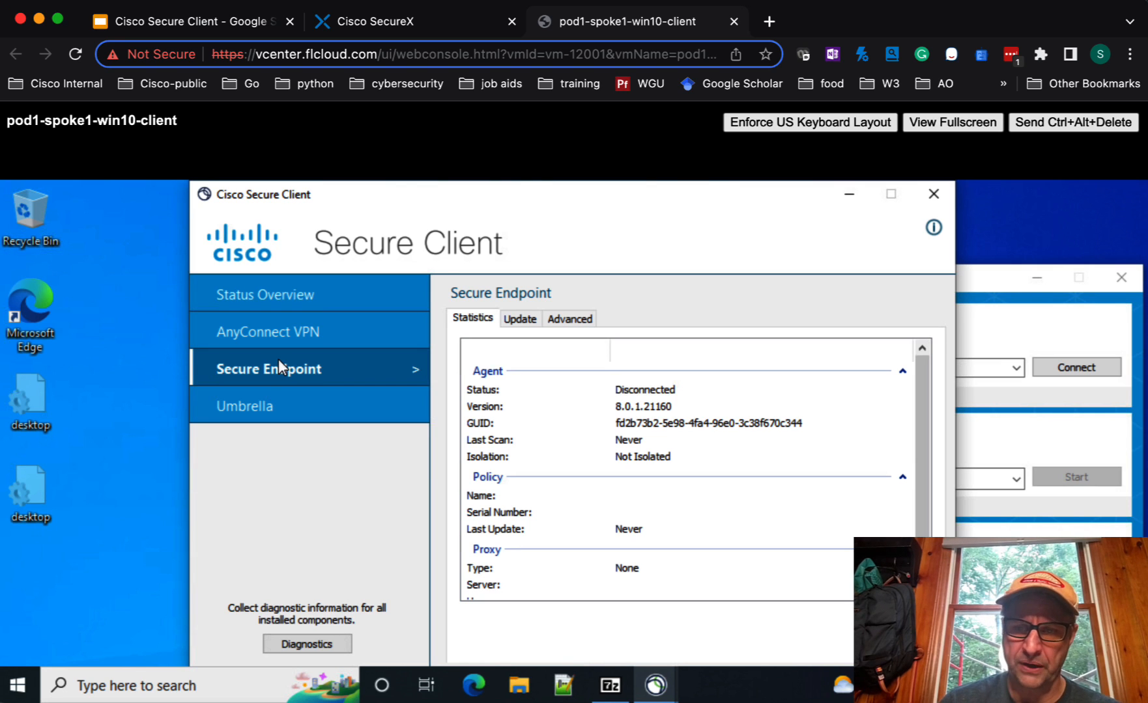
Review the Umbrella module's statistics, covering DNS/IP Security Information, Secure Web Gateway and DNS Security IPv4.
{"action": "left_click", "coordinate": [265, 410]}
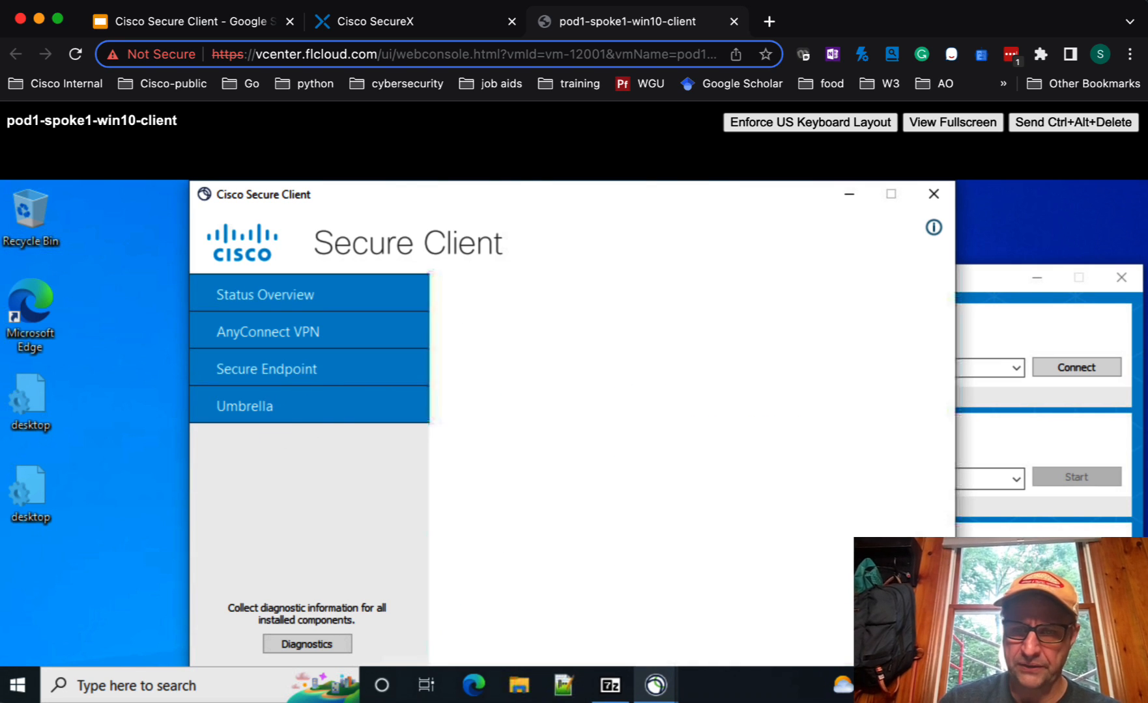
{"action": "scroll", "coordinate": [621, 469], "scroll_direction": "down", "scroll_amount": 2}
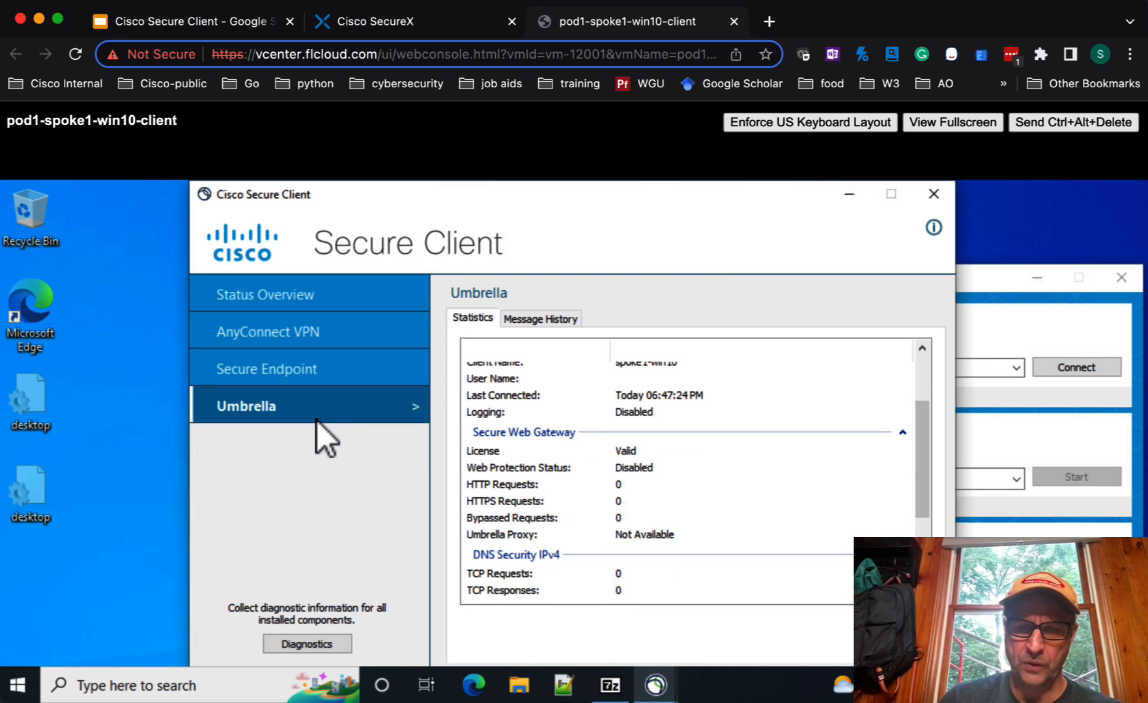
{"action": "scroll", "coordinate": [706, 477], "scroll_direction": "up", "scroll_amount": 2}
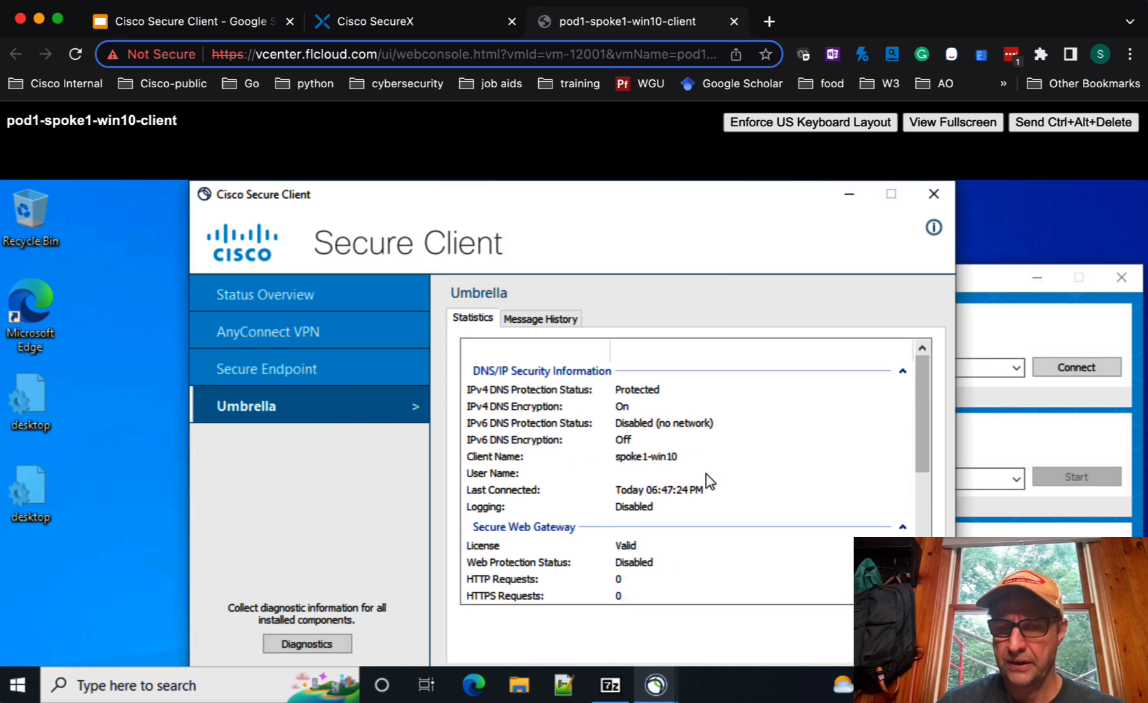
Review the Secure Endpoint agent, policy, detection engine and proxy statistics, and highlight the agent's Status entry.
{"action": "left_click", "coordinate": [257, 376]}
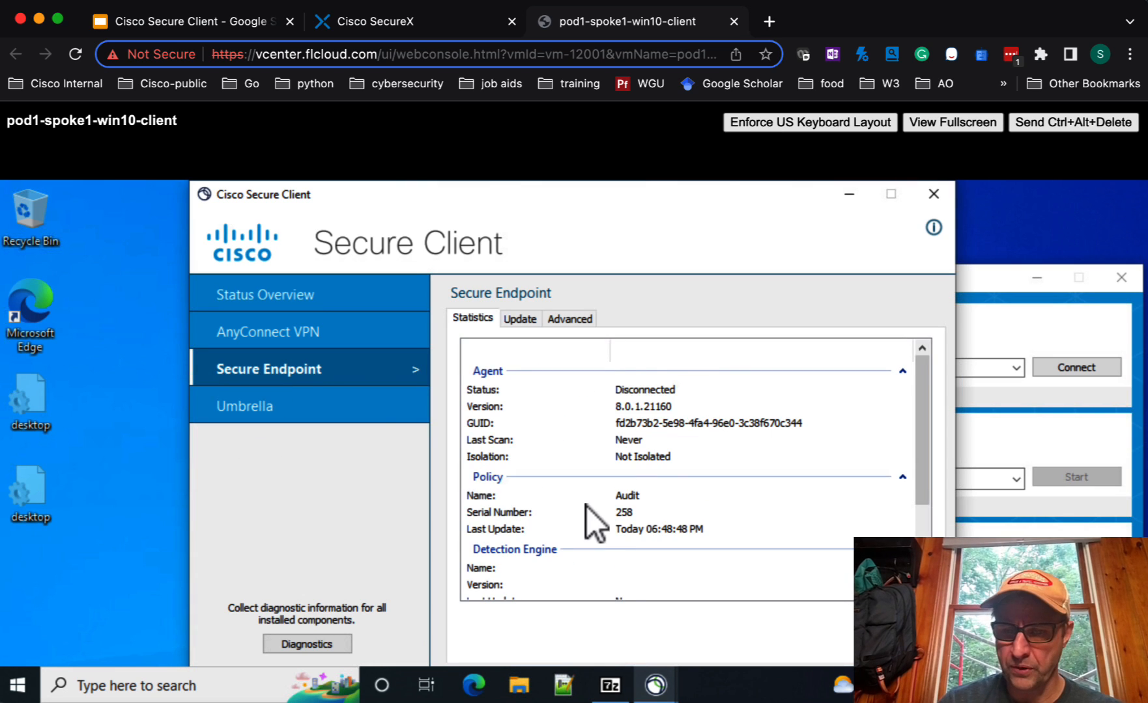
{"action": "scroll", "coordinate": [652, 408], "scroll_direction": "down", "scroll_amount": 1}
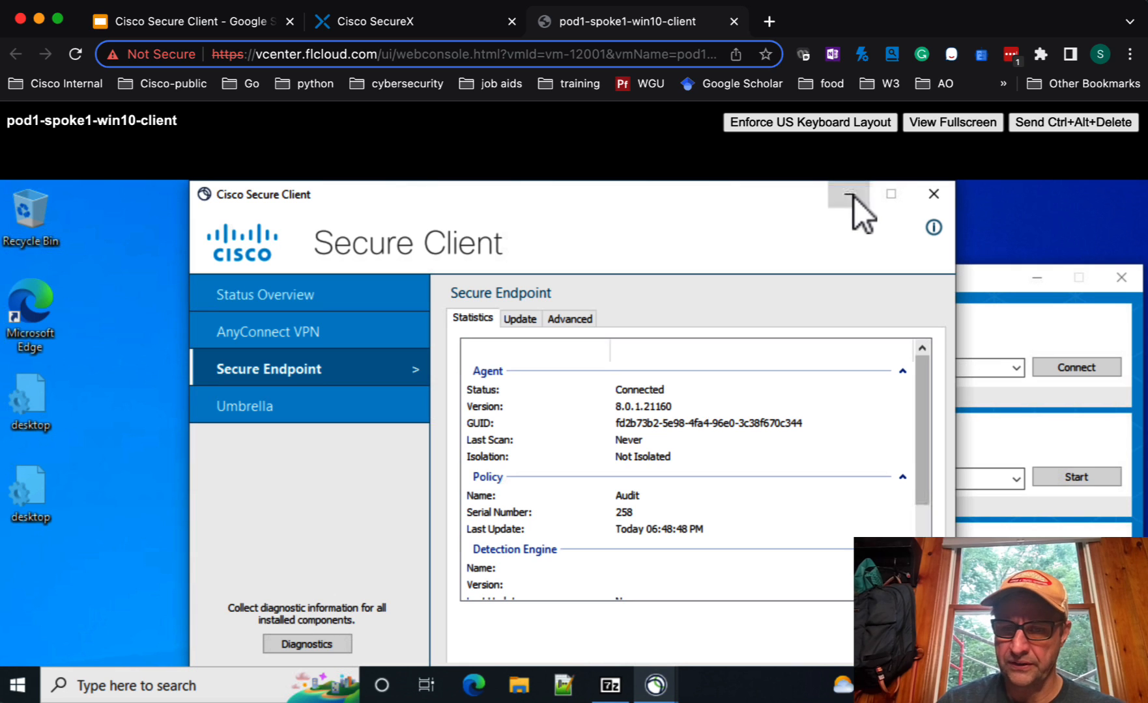
{"action": "scroll", "coordinate": [643, 445], "scroll_direction": "down", "scroll_amount": 2}
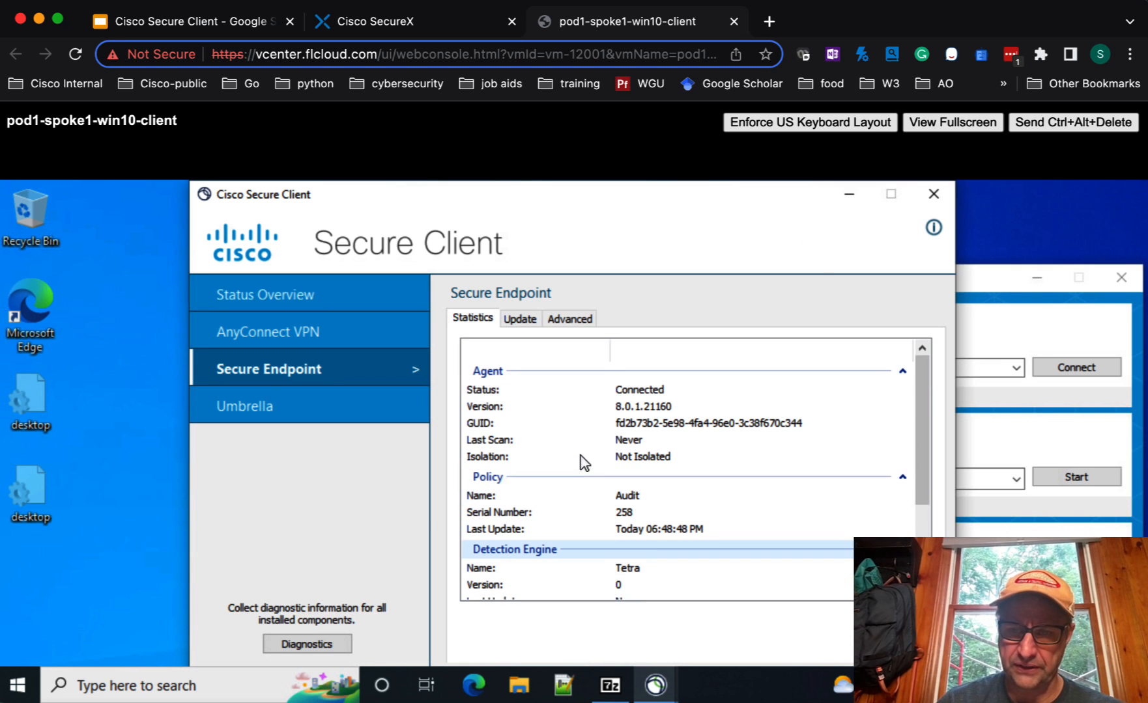
{"action": "scroll", "coordinate": [585, 463], "scroll_direction": "down", "scroll_amount": 2}
{"action": "scroll", "coordinate": [585, 463], "scroll_direction": "up", "scroll_amount": 2}
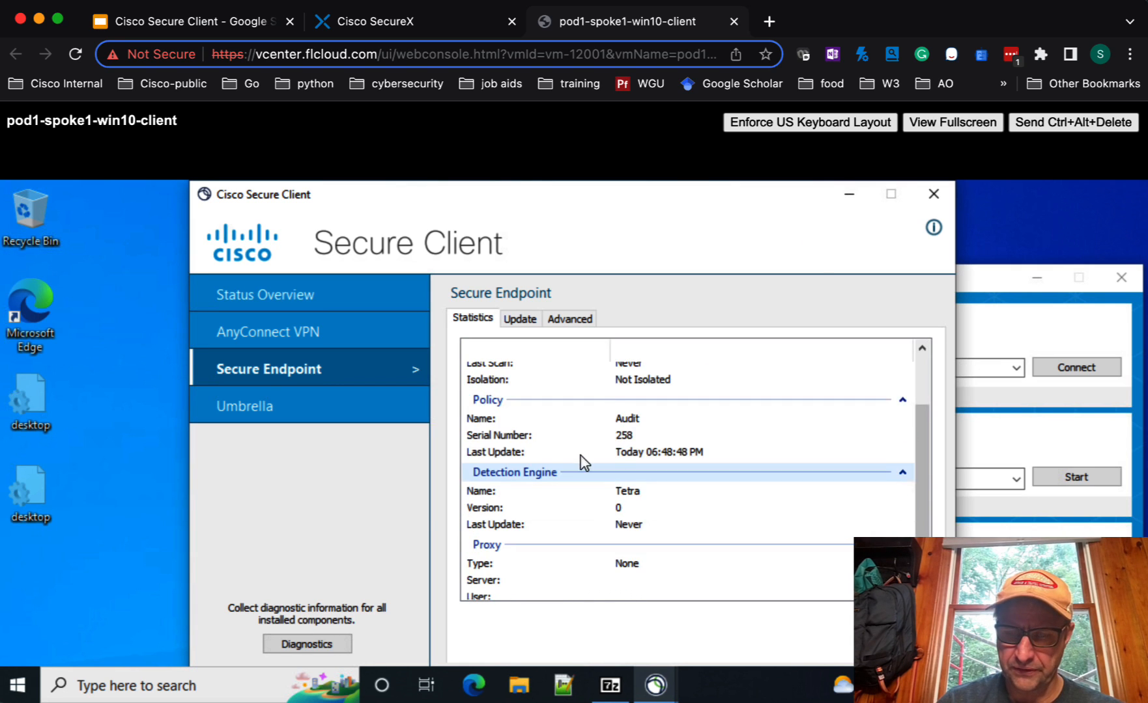
{"action": "left_click", "coordinate": [640, 387]}
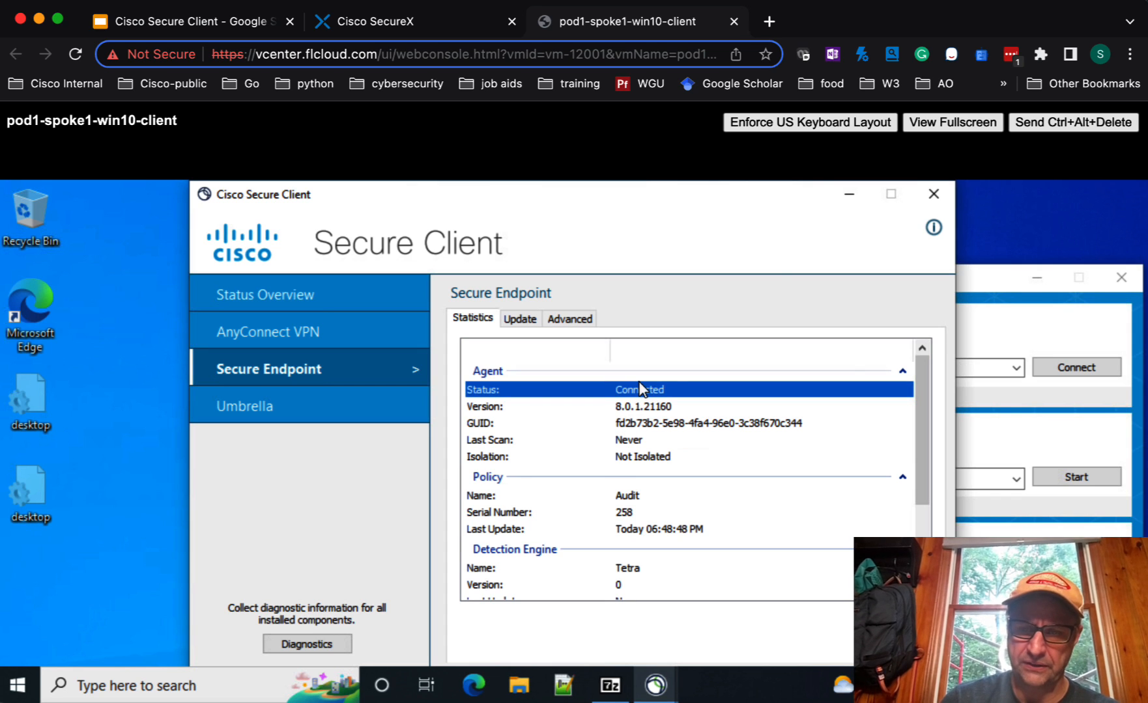
Minimize the detailed client window and view the scan types offered for Secure Endpoint, keeping Flash Scan selected.
{"action": "left_click", "coordinate": [850, 194]}
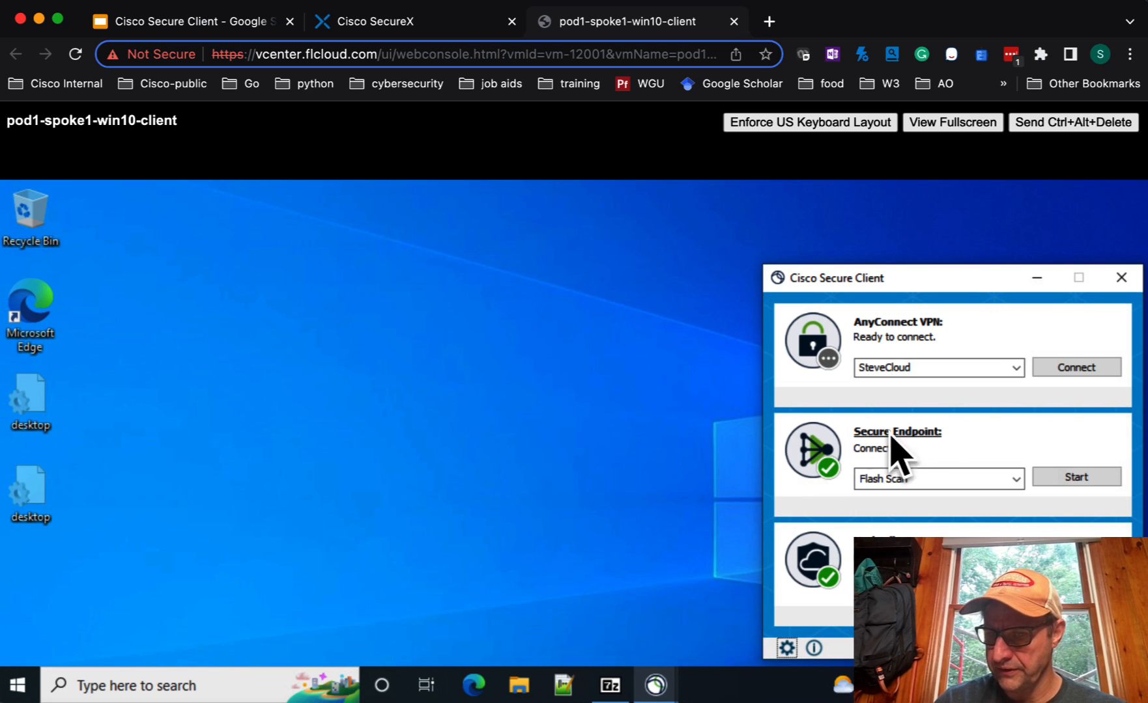
{"action": "left_click", "coordinate": [1019, 482]}
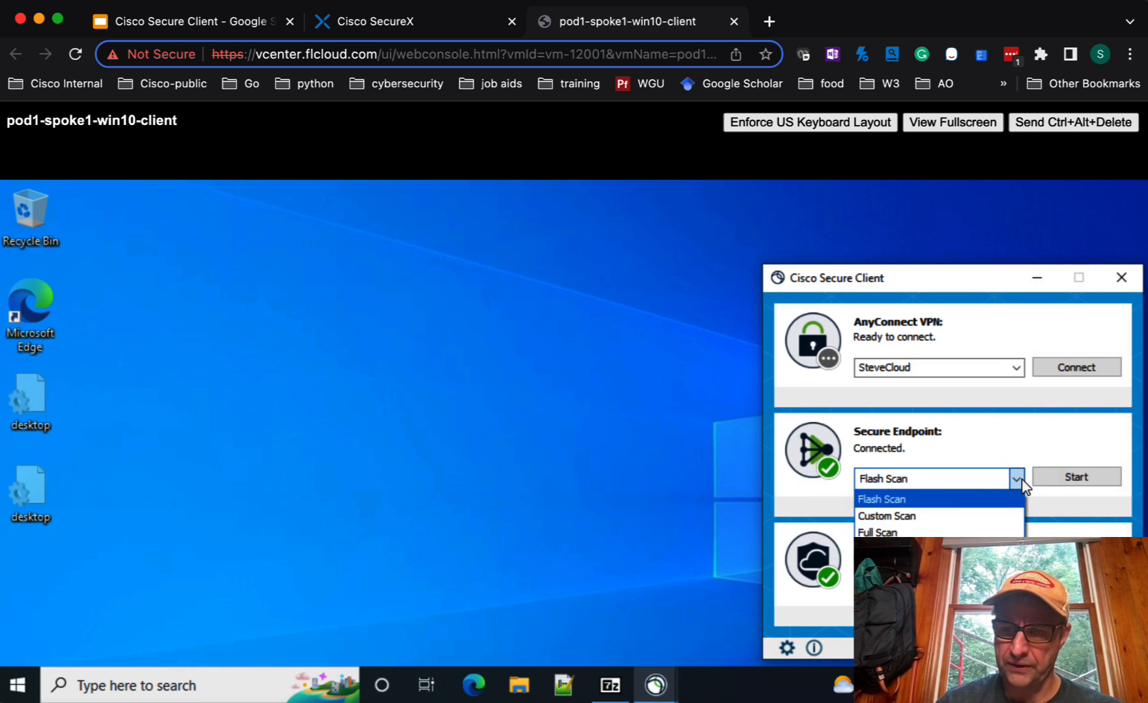
{"action": "left_click", "coordinate": [934, 434]}
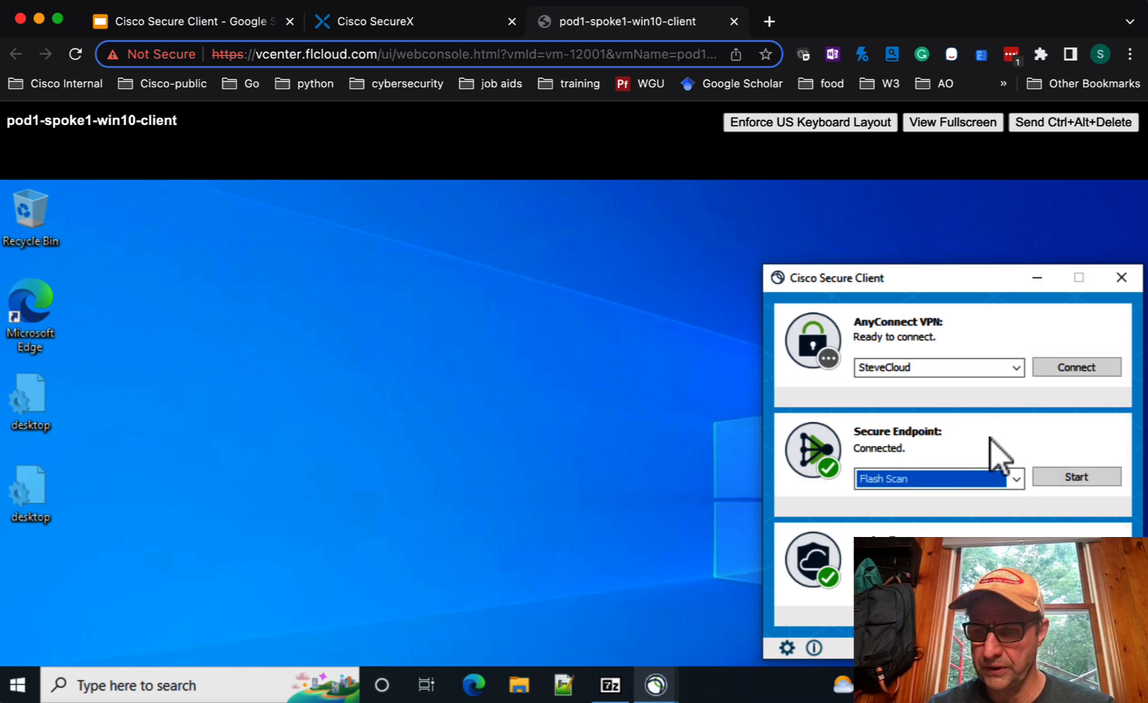
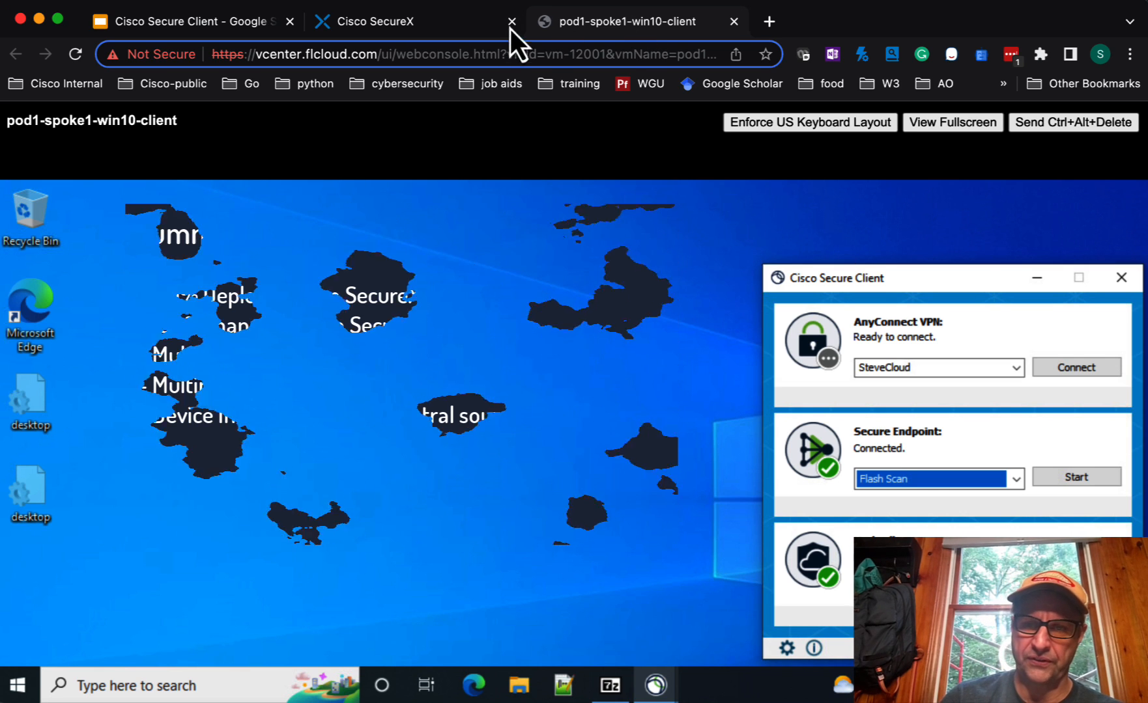
Switch to SecureX and look over the device inventory table in Insights, including each device's sources.
{"action": "left_click", "coordinate": [409, 29]}
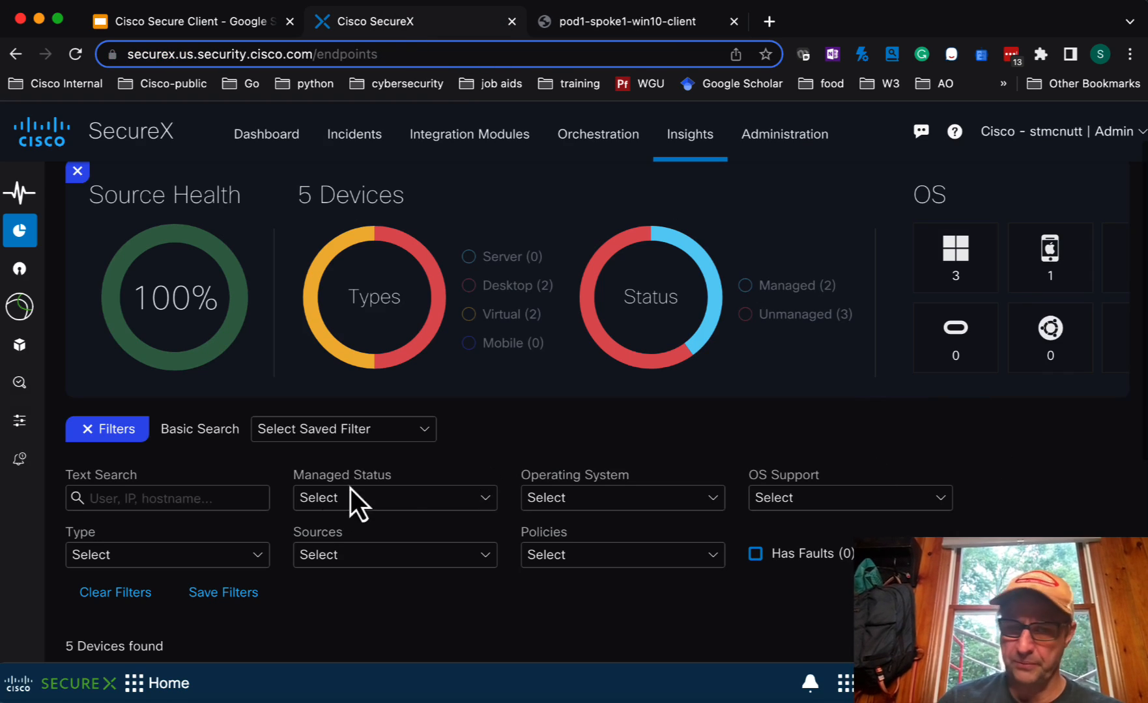
{"action": "scroll", "coordinate": [471, 302], "scroll_direction": "down", "scroll_amount": 10}
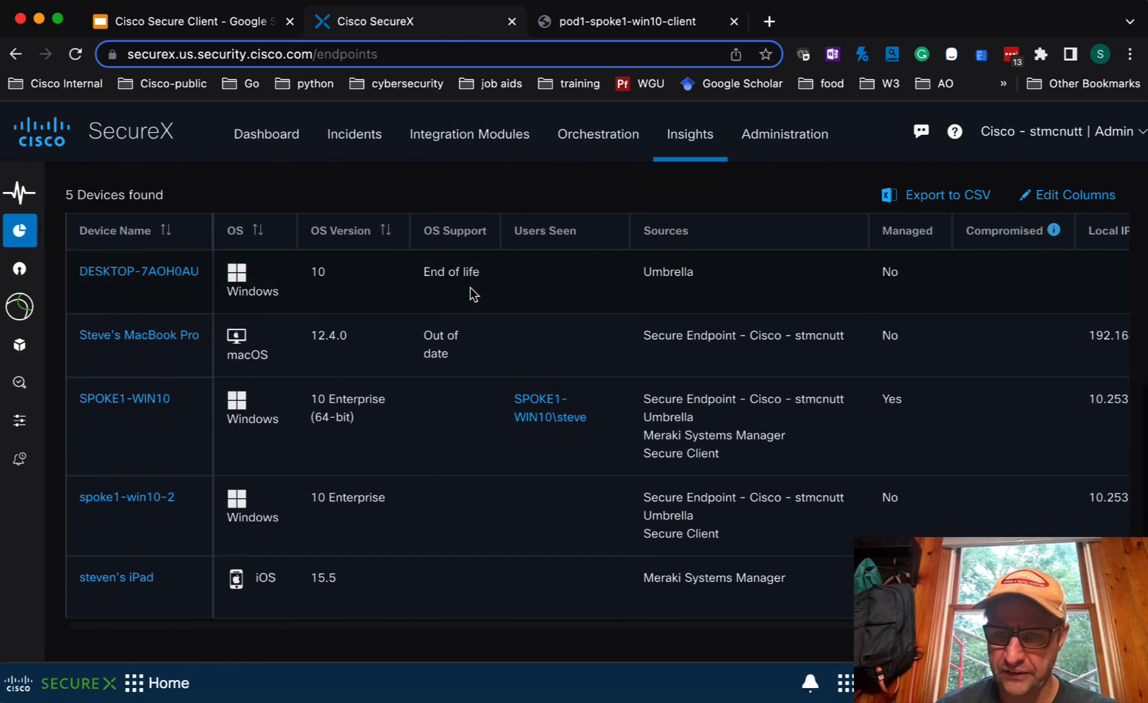
{"action": "scroll", "coordinate": [469, 287], "scroll_direction": "up", "scroll_amount": 10}
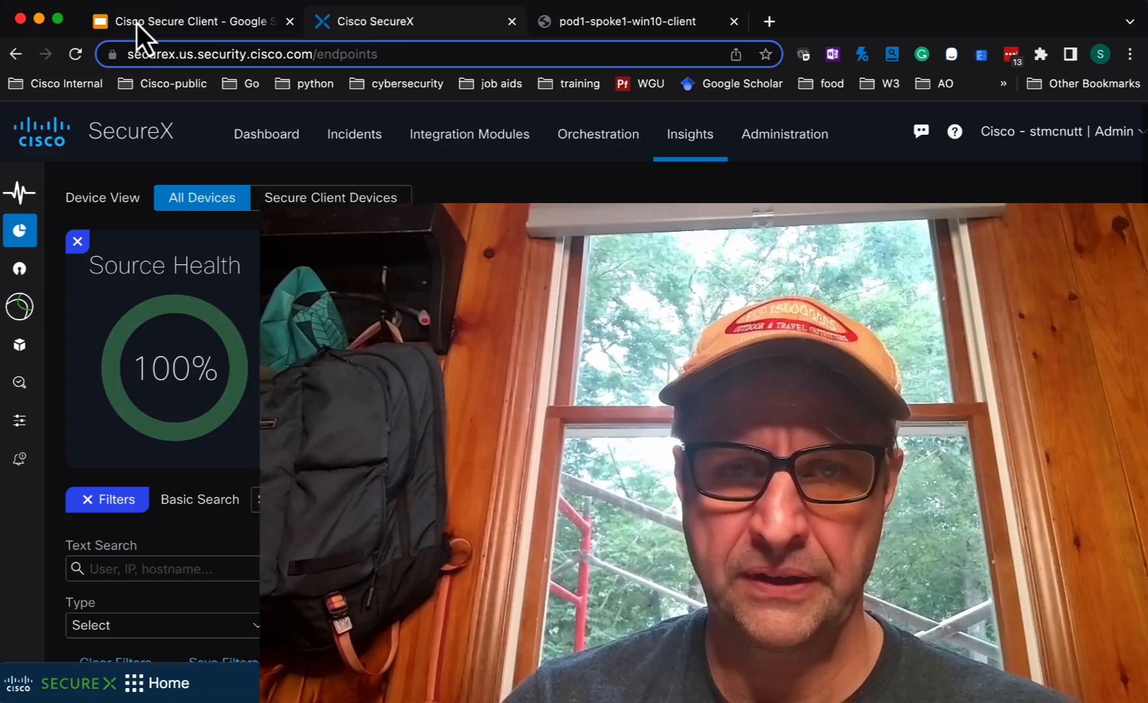
Switch to the Cisco Secure Client presentation in Google Slides.
{"action": "left_click", "coordinate": [141, 28]}
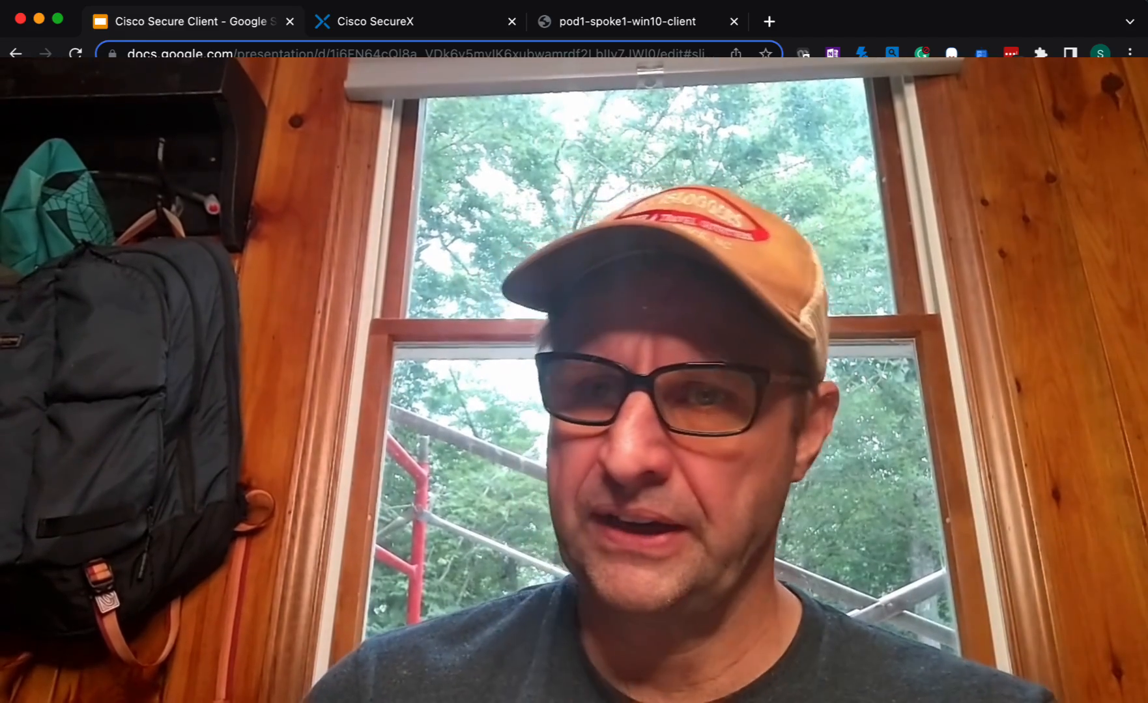
{"action": "left_click", "coordinate": [725, 0]}
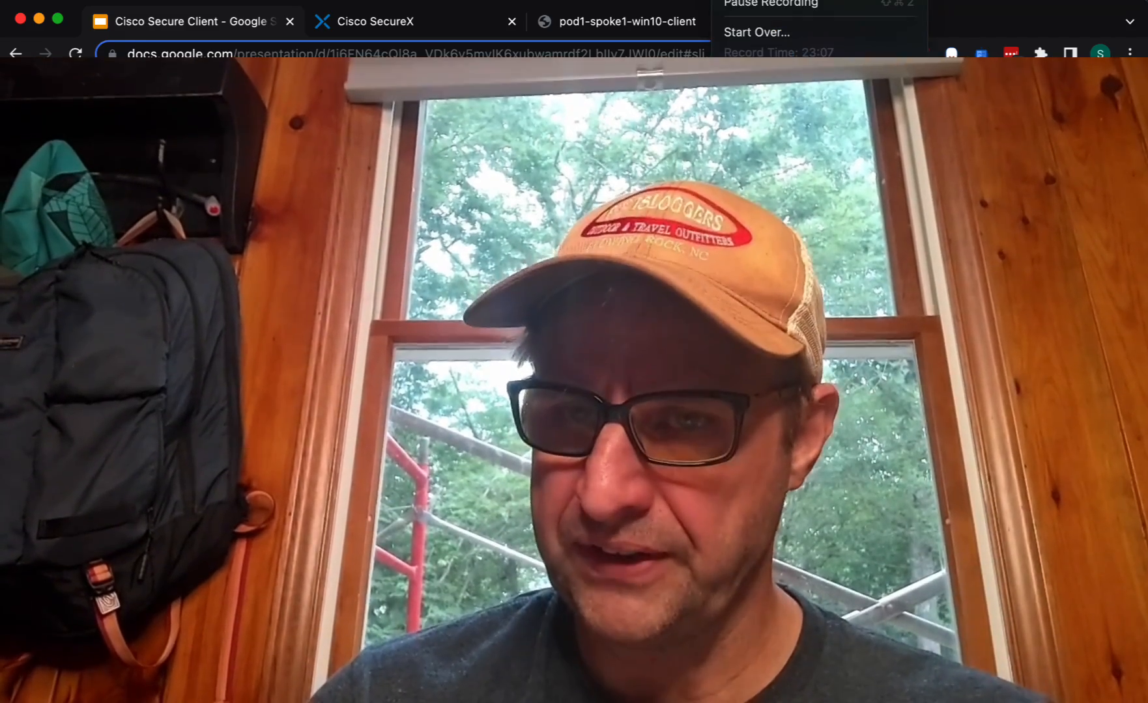